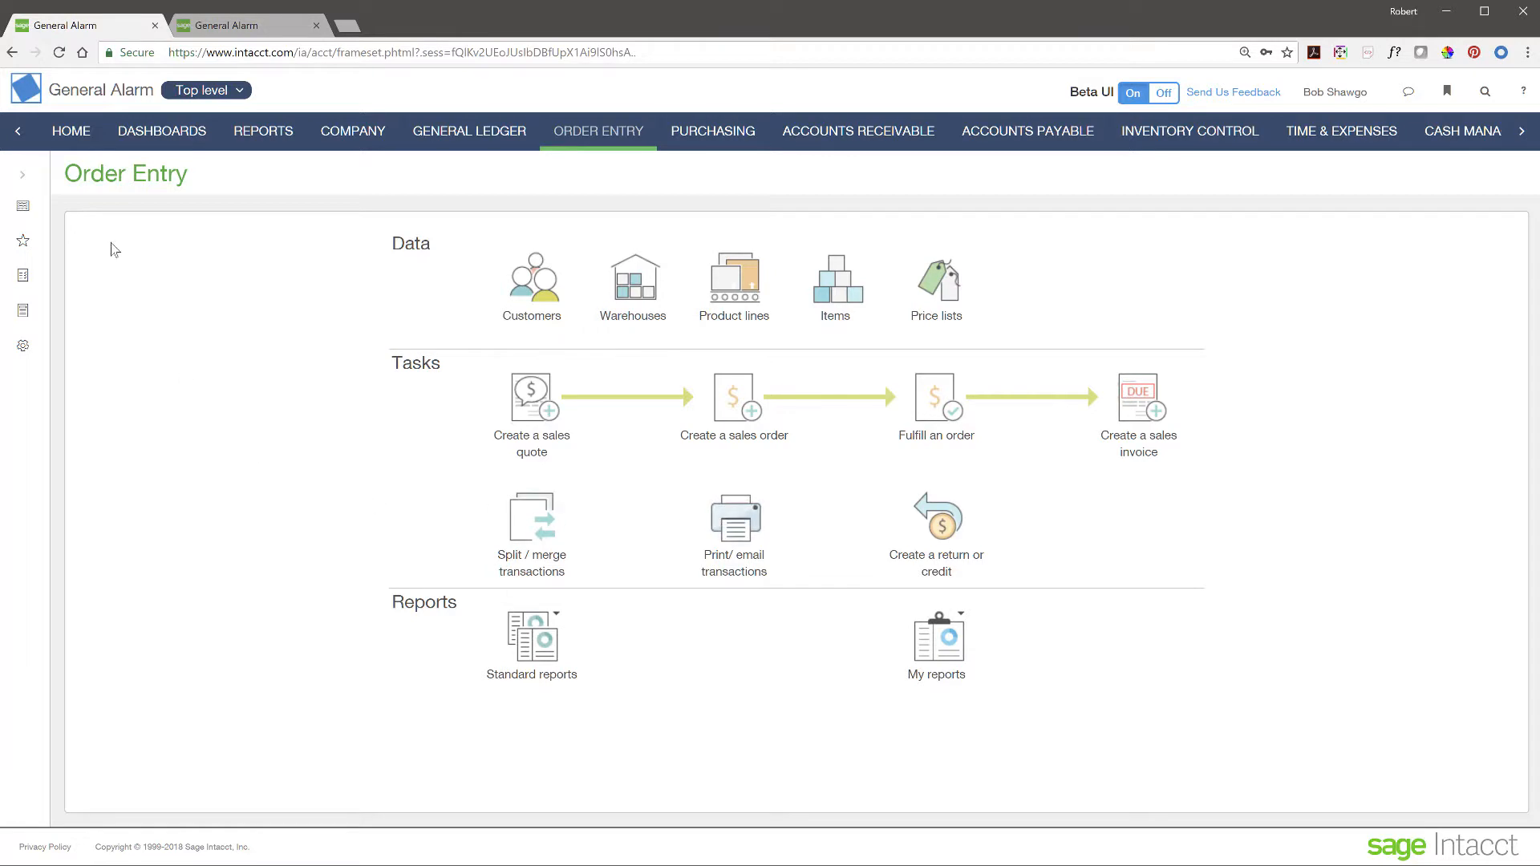
# - Open the Order Entry Sales Quote list showing quotes SQ-0013 and SQ-0011
pyautogui.click(23, 175)
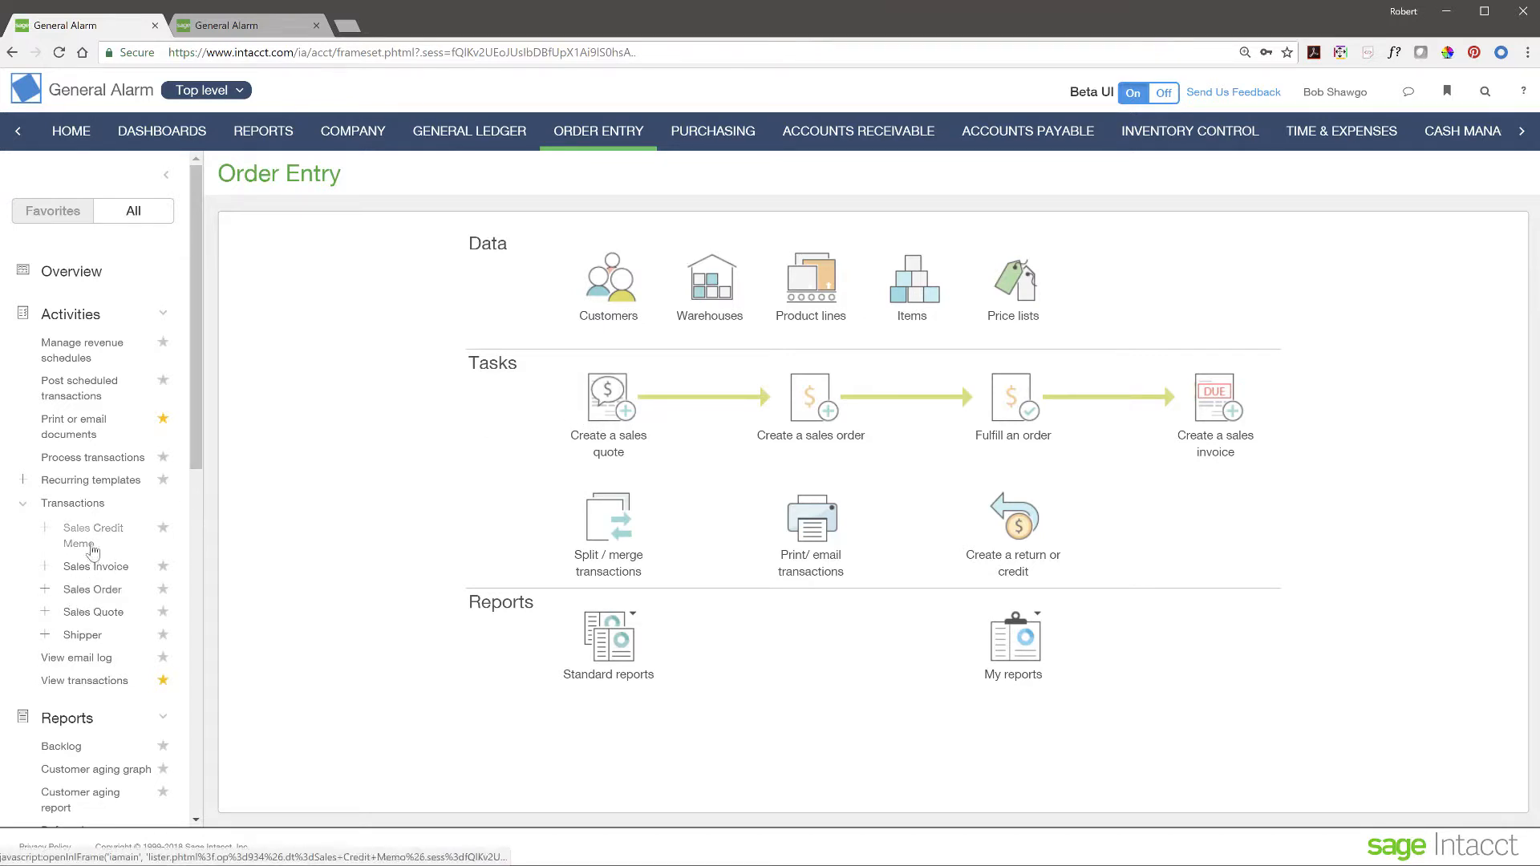
pyautogui.click(90, 615)
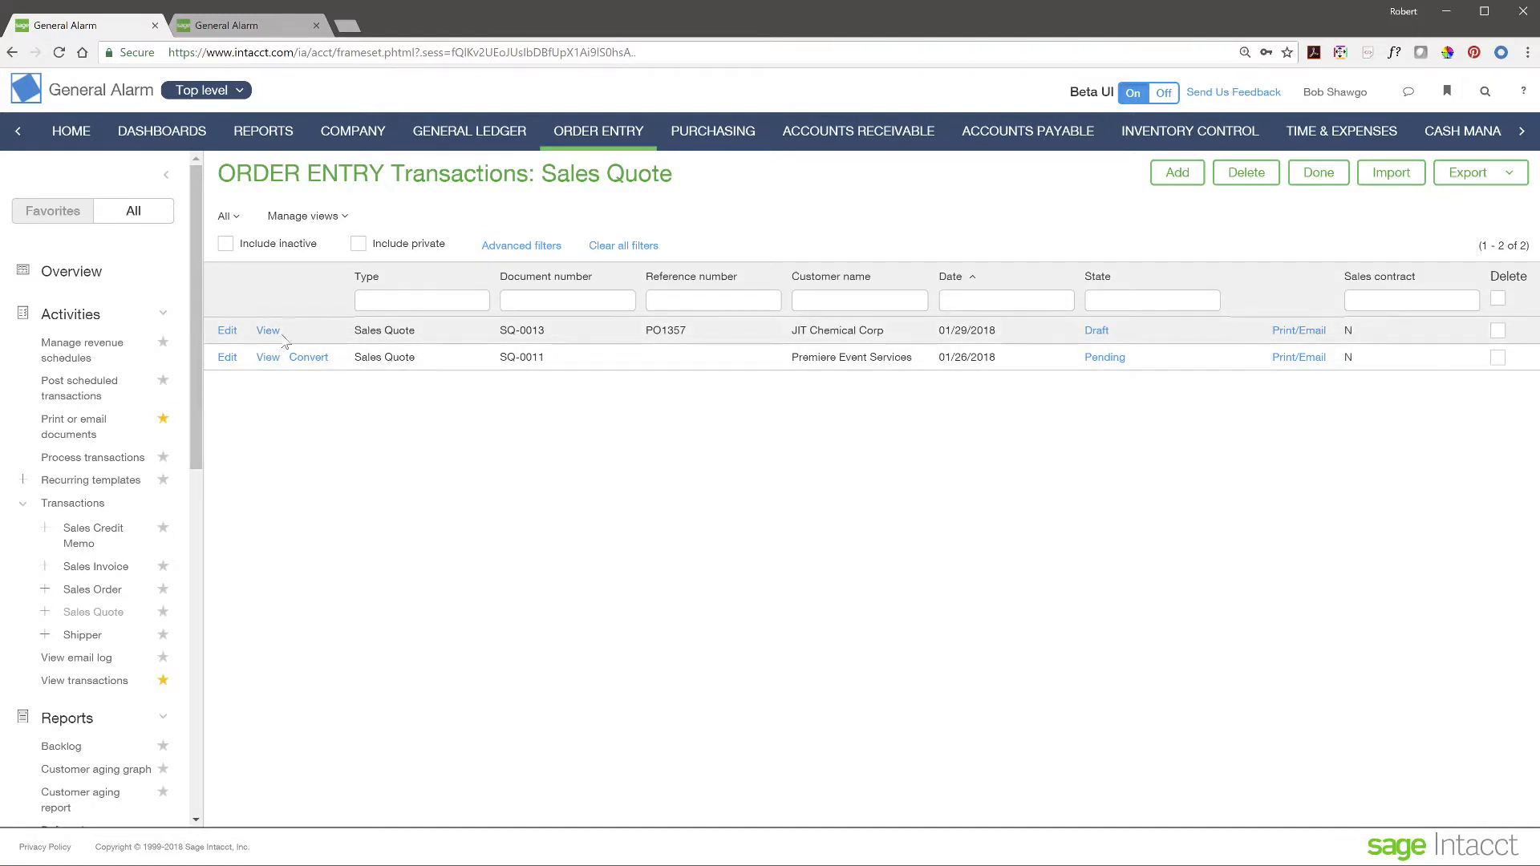
# - Open draft quote SQ-0013 for editing and bring its two entry lines (1,840.00) into view
pyautogui.click(230, 331)
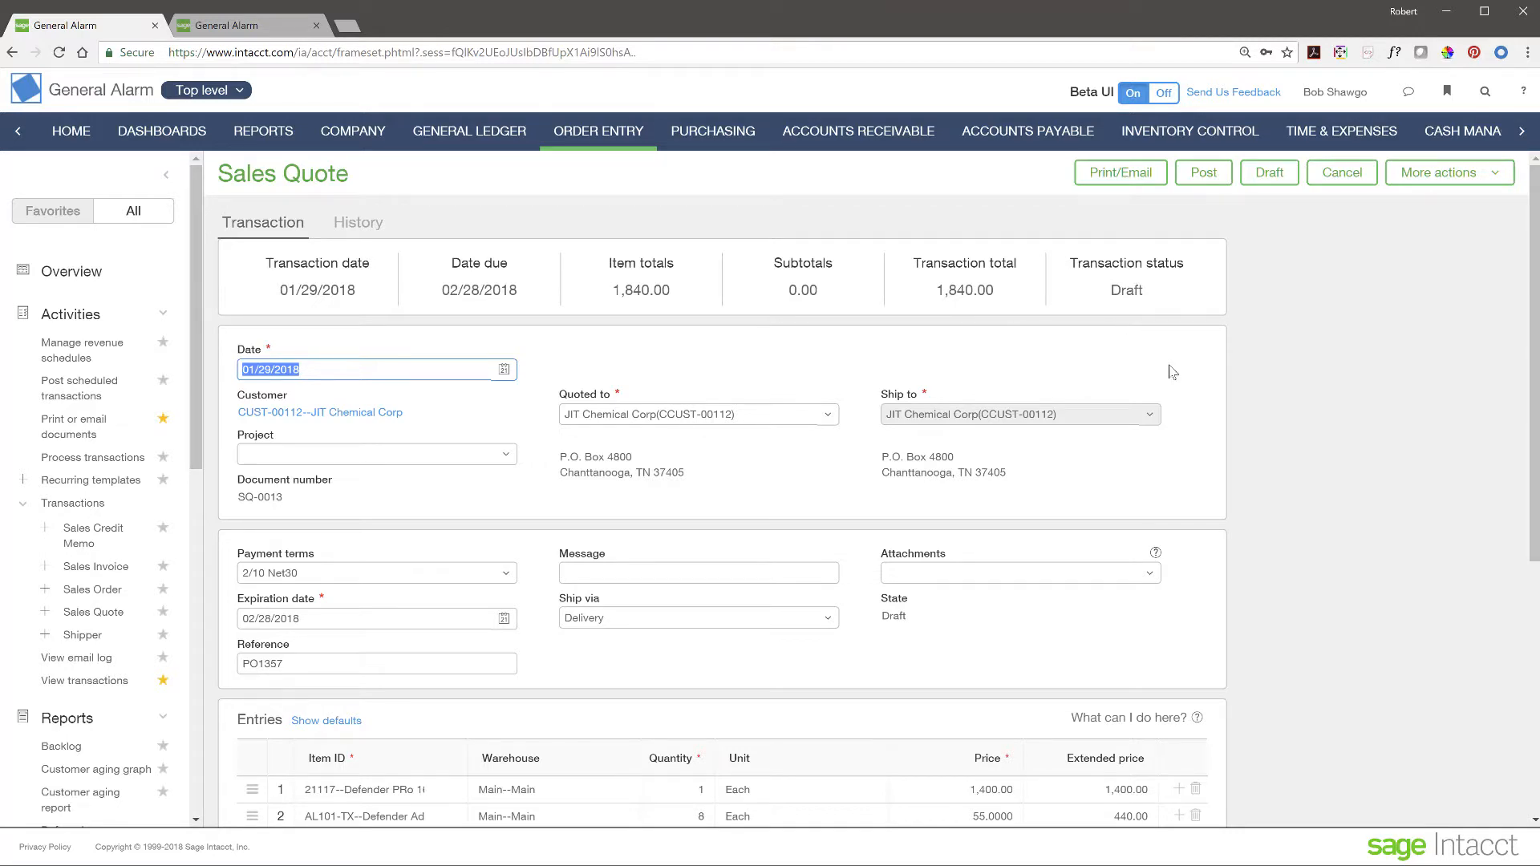
pyautogui.scroll(-1, 1214, 445)
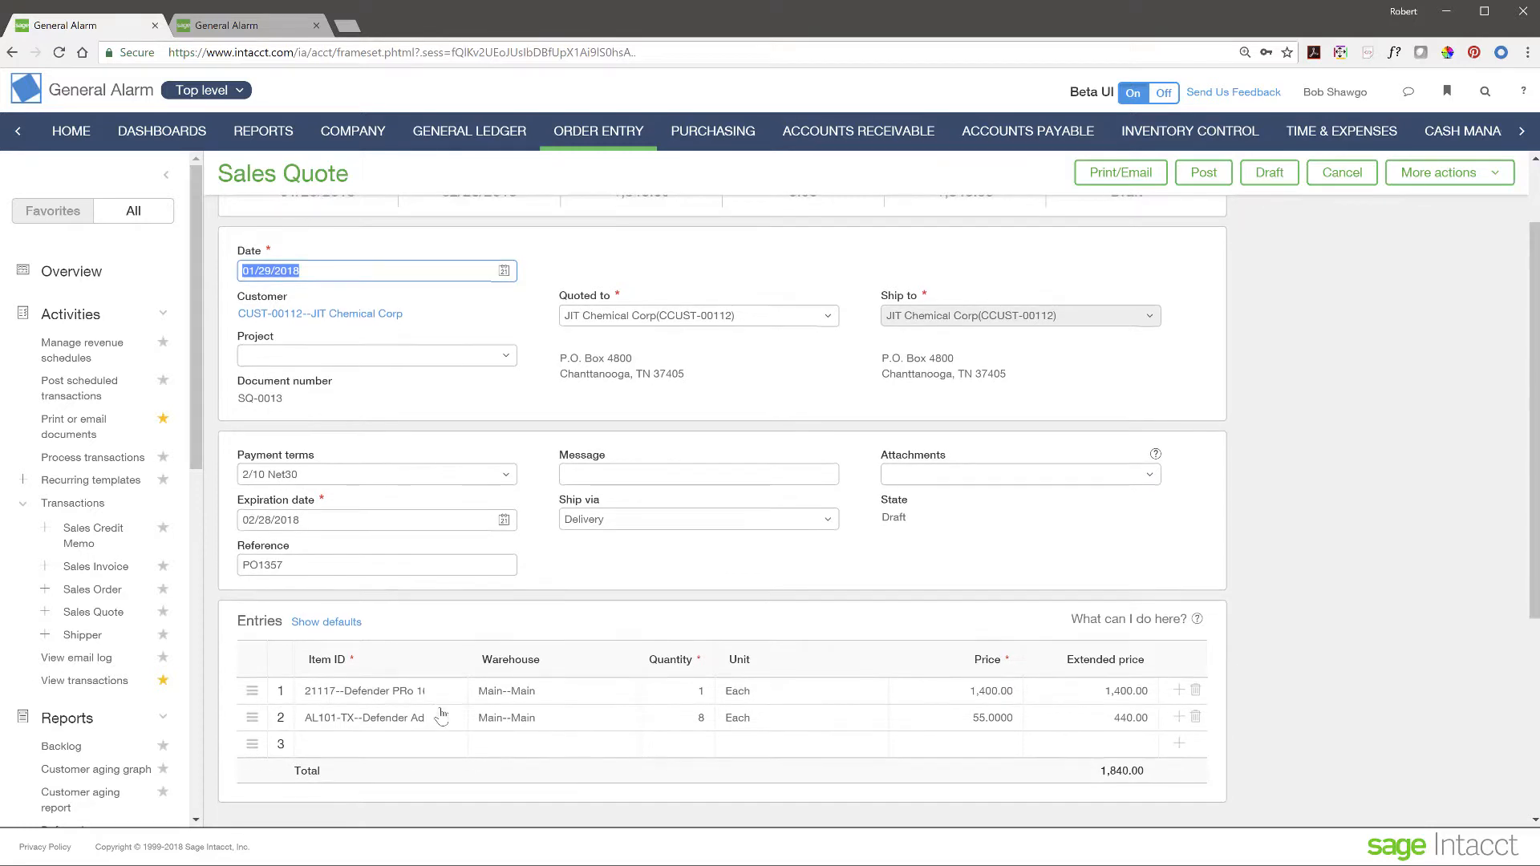
pyautogui.scroll(-2, 441, 710)
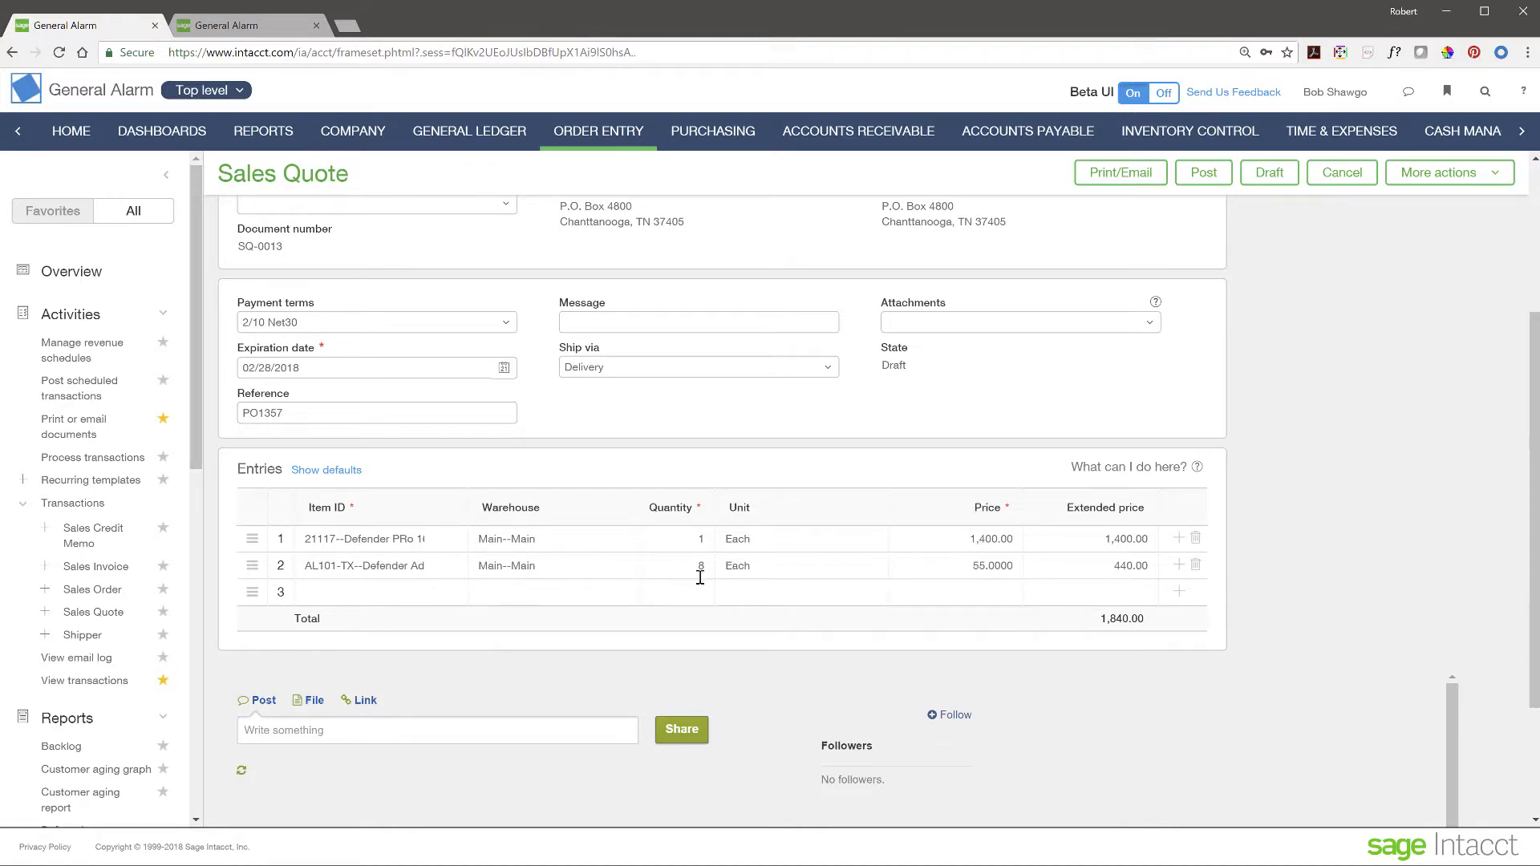
# - Add a third line of 4 D575 First Alert Wireless 400 Cameras and show its line details
pyautogui.click(374, 595)
pyautogui.click(435, 593)
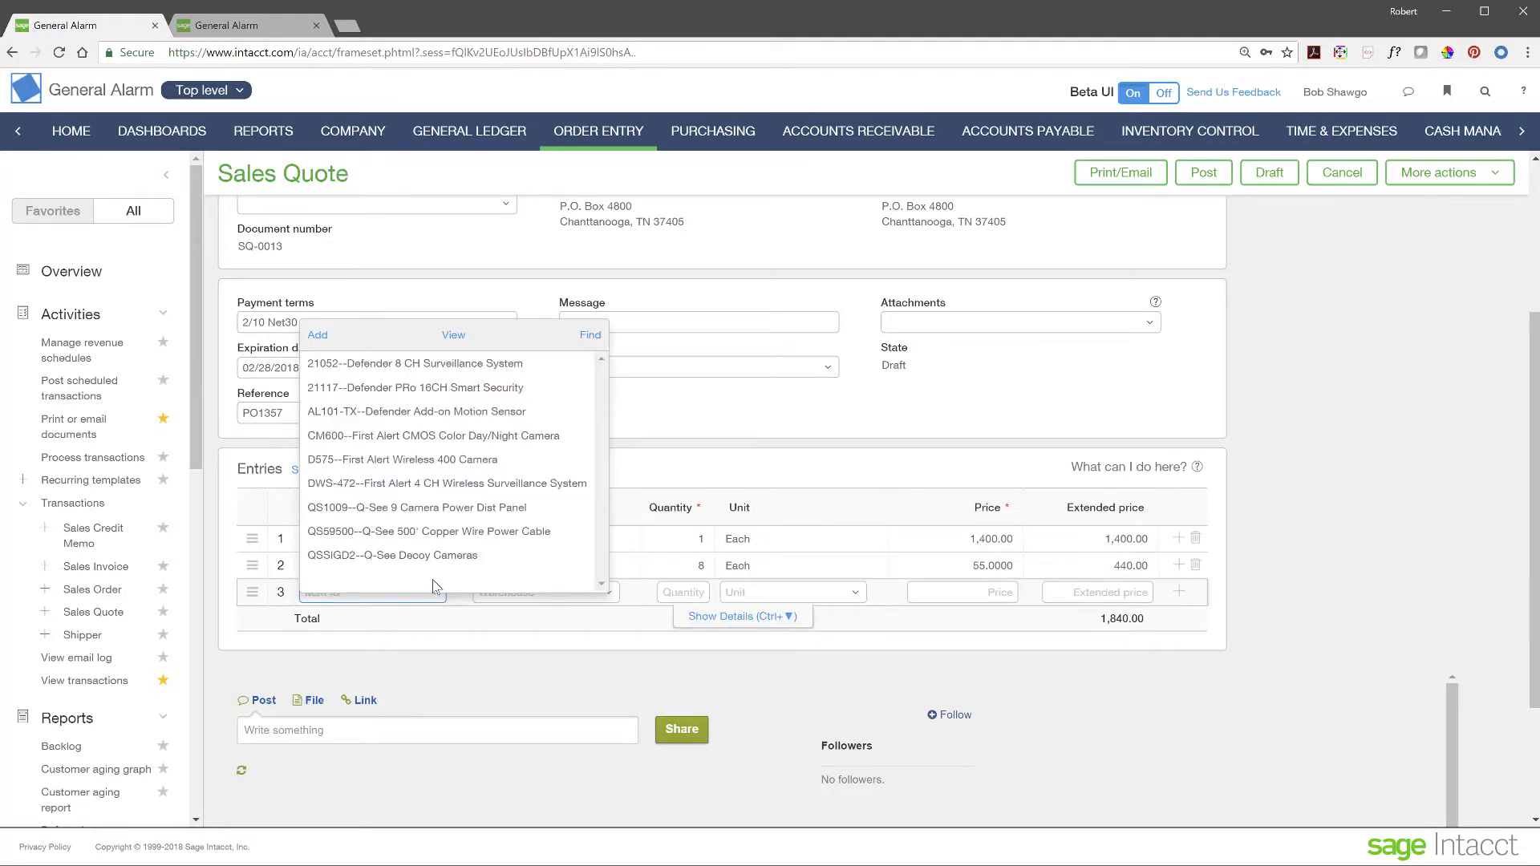
pyautogui.click(449, 465)
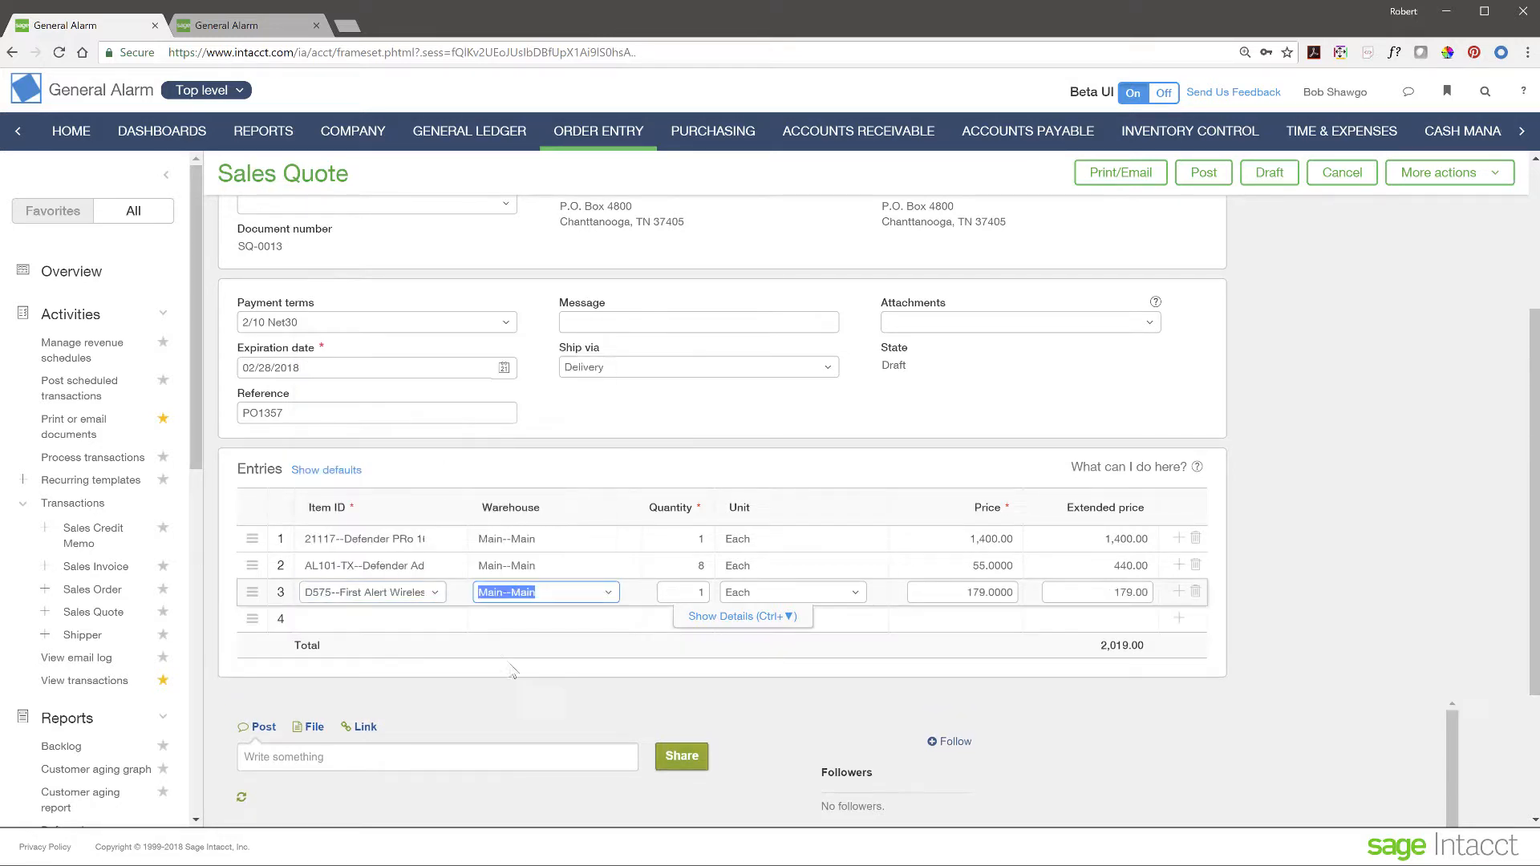
pyautogui.click(699, 593)
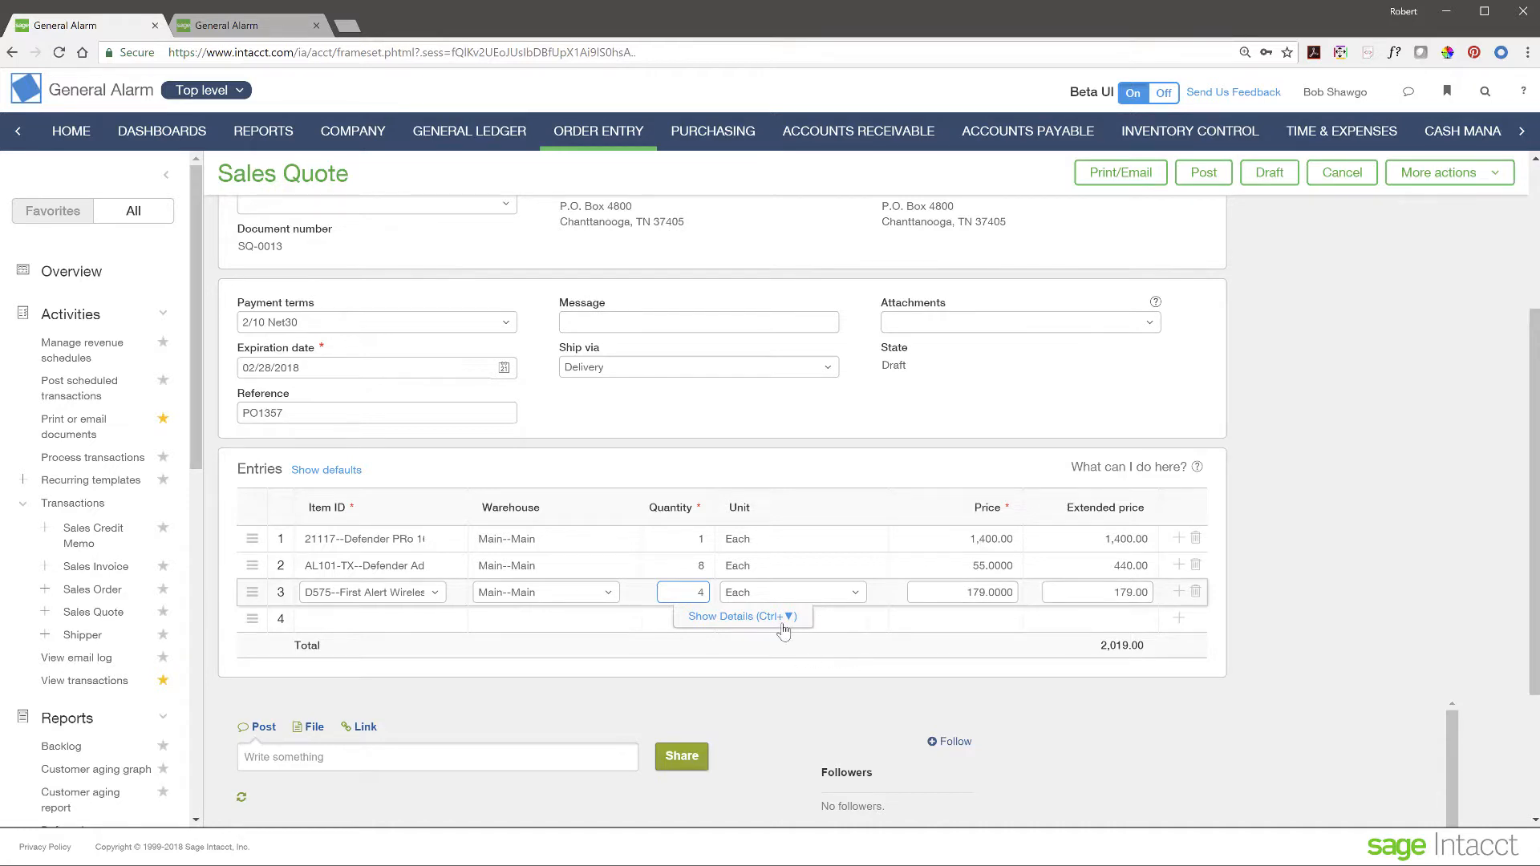
pyautogui.click(1078, 591)
pyautogui.click(789, 616)
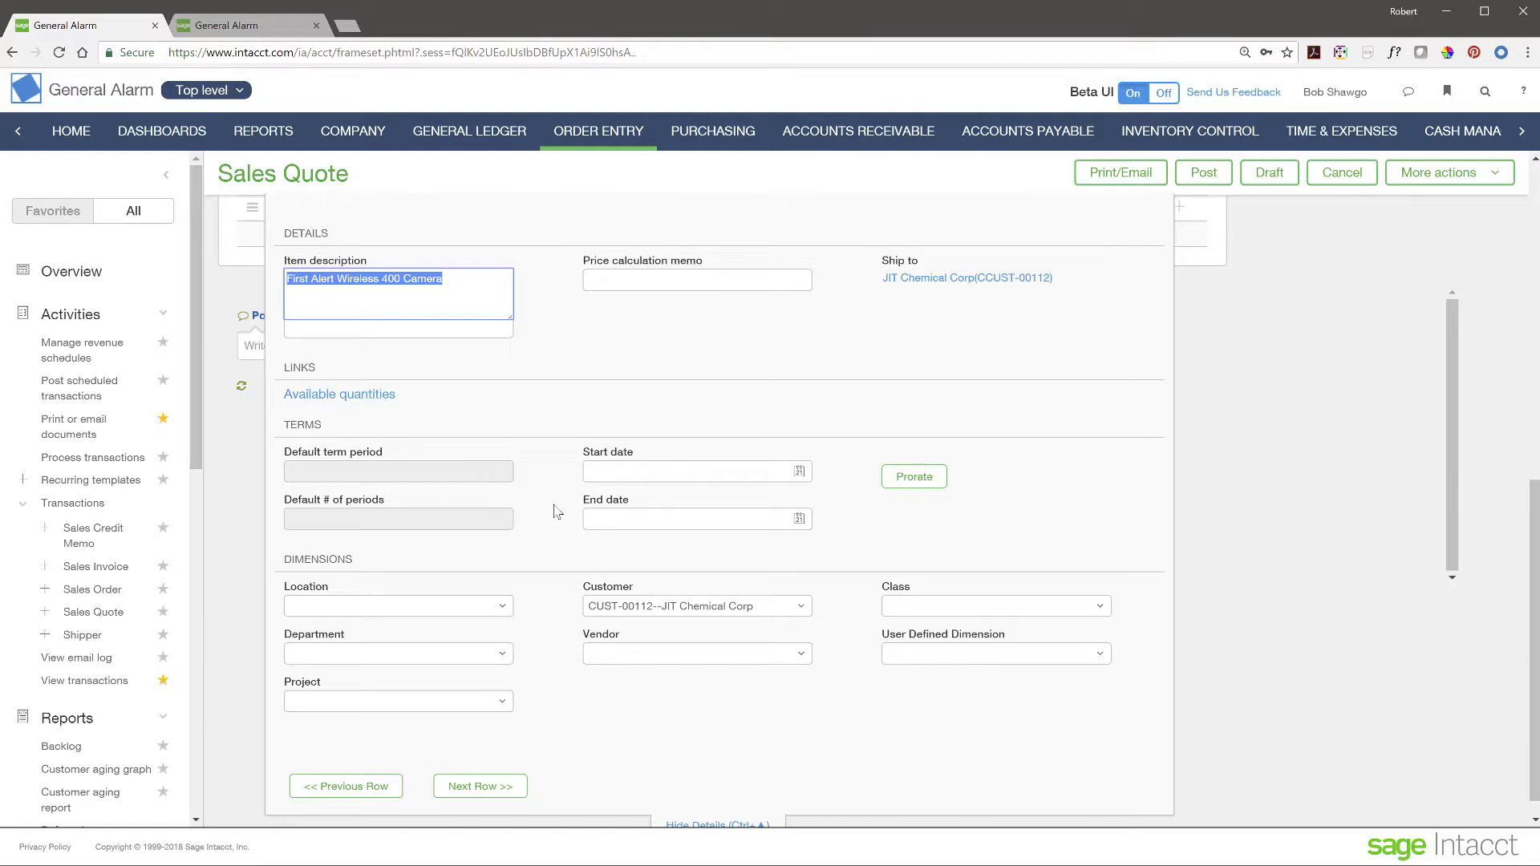
# - Set the camera line's location to 10--Texas #10 and hide its details
pyautogui.scroll(-1, 566, 557)
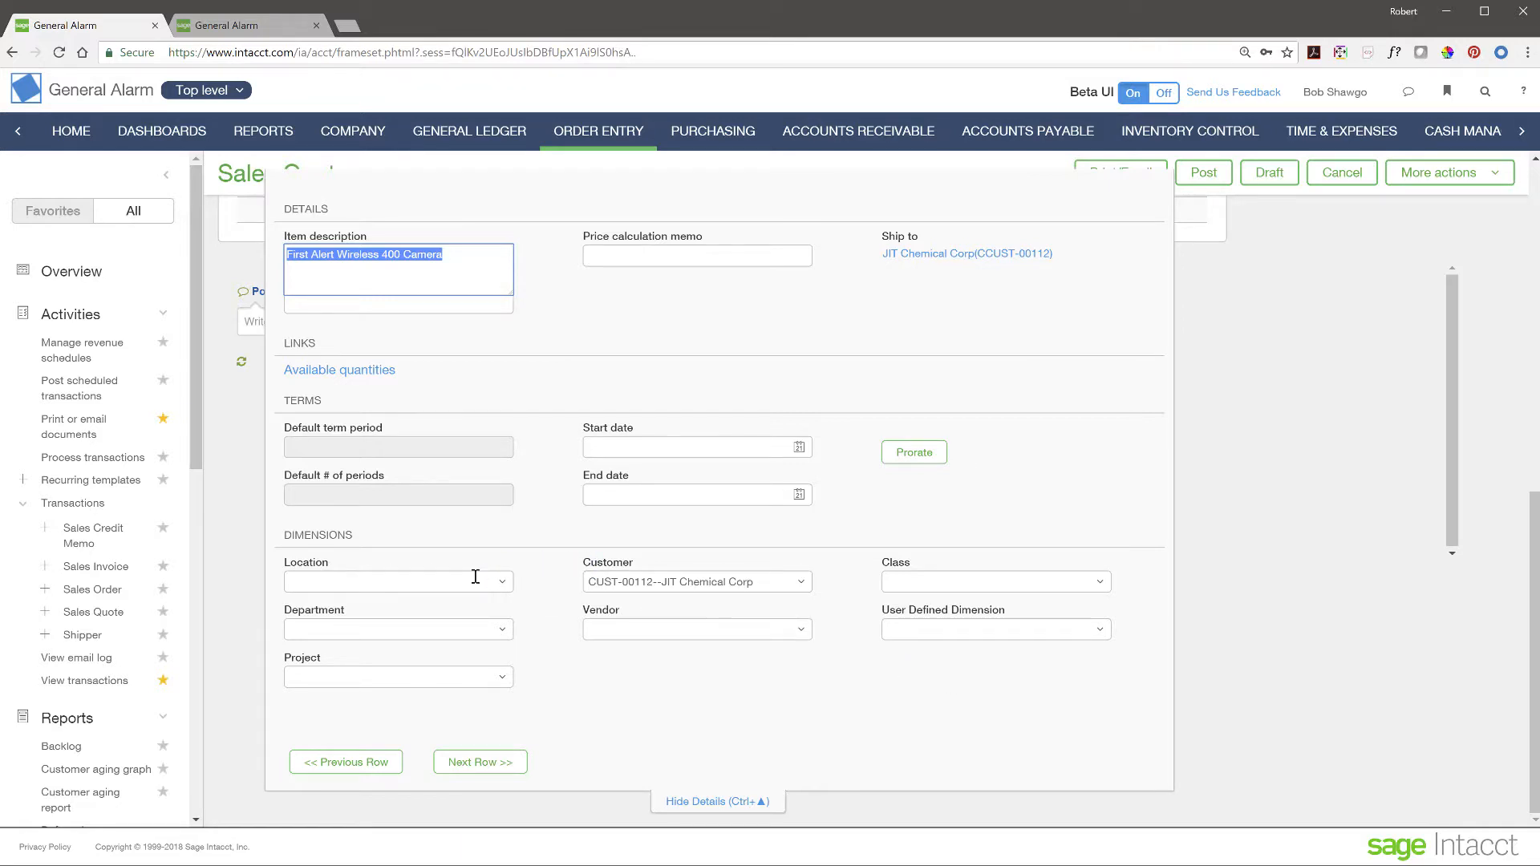
pyautogui.click(502, 583)
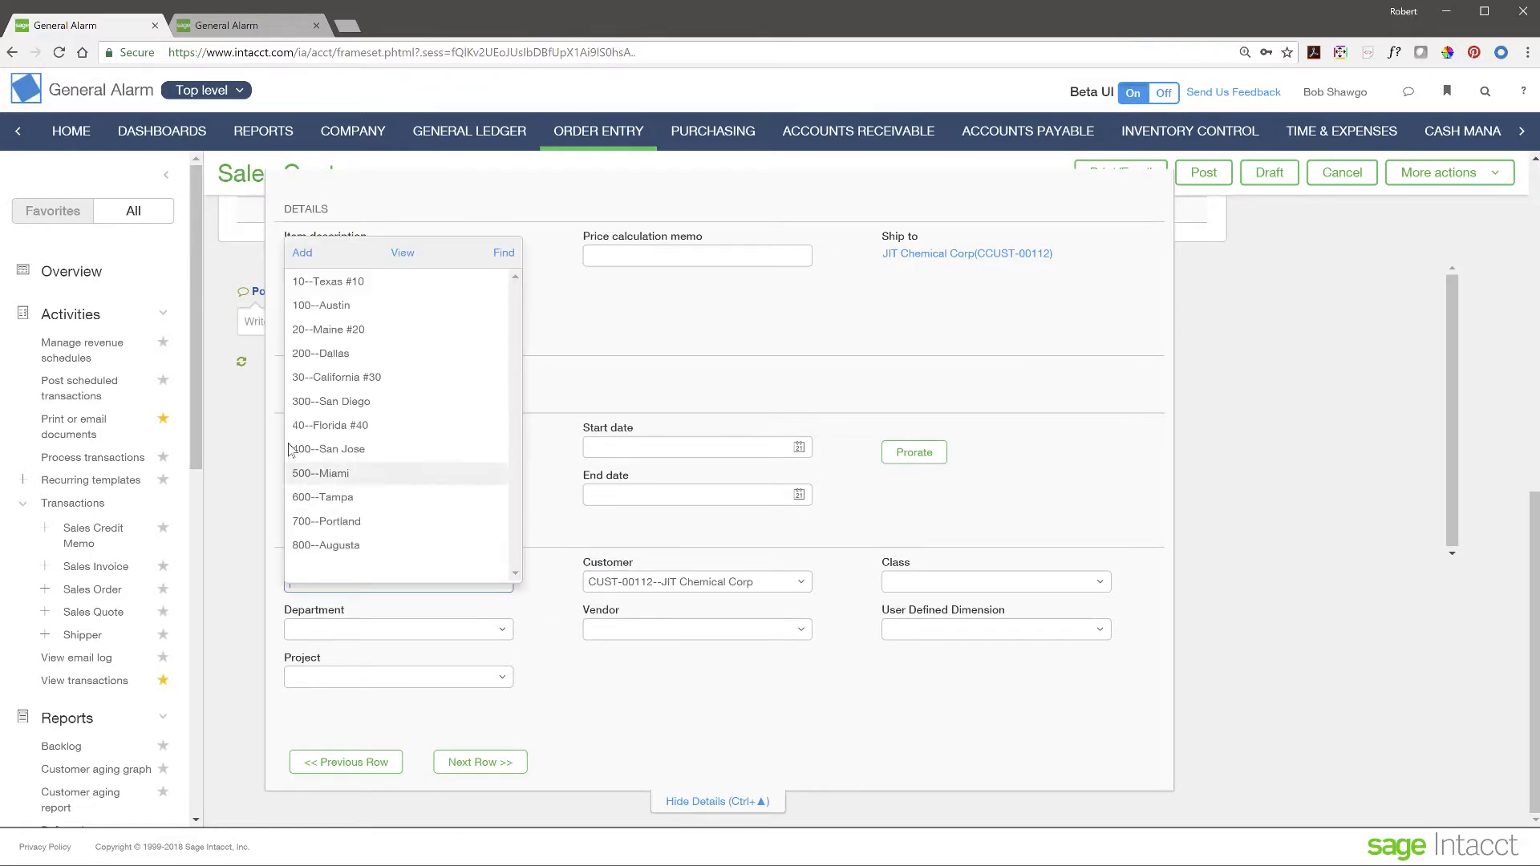
pyautogui.click(328, 282)
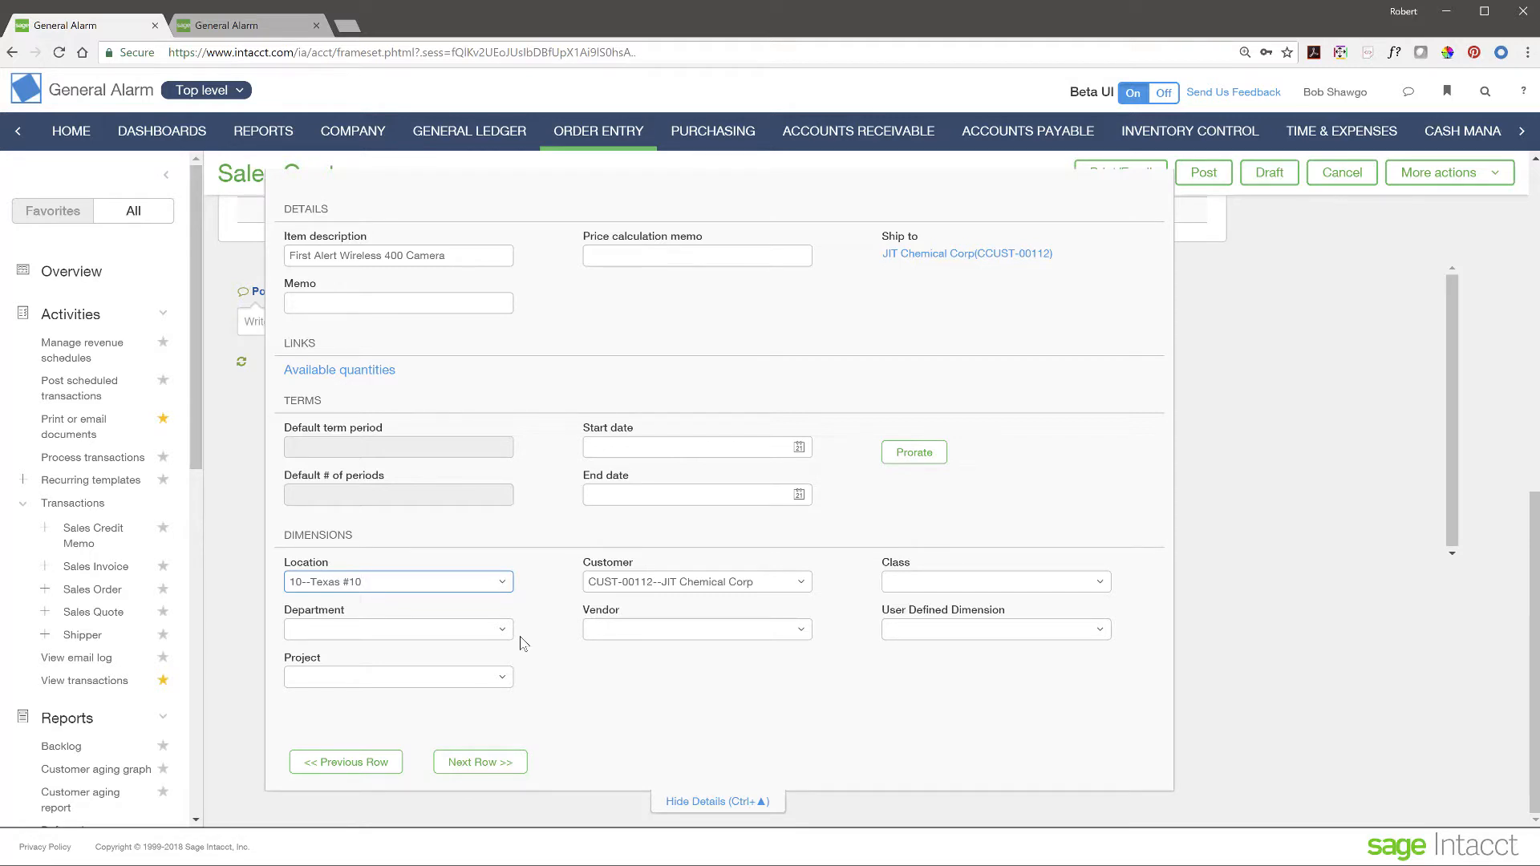
pyautogui.click(713, 804)
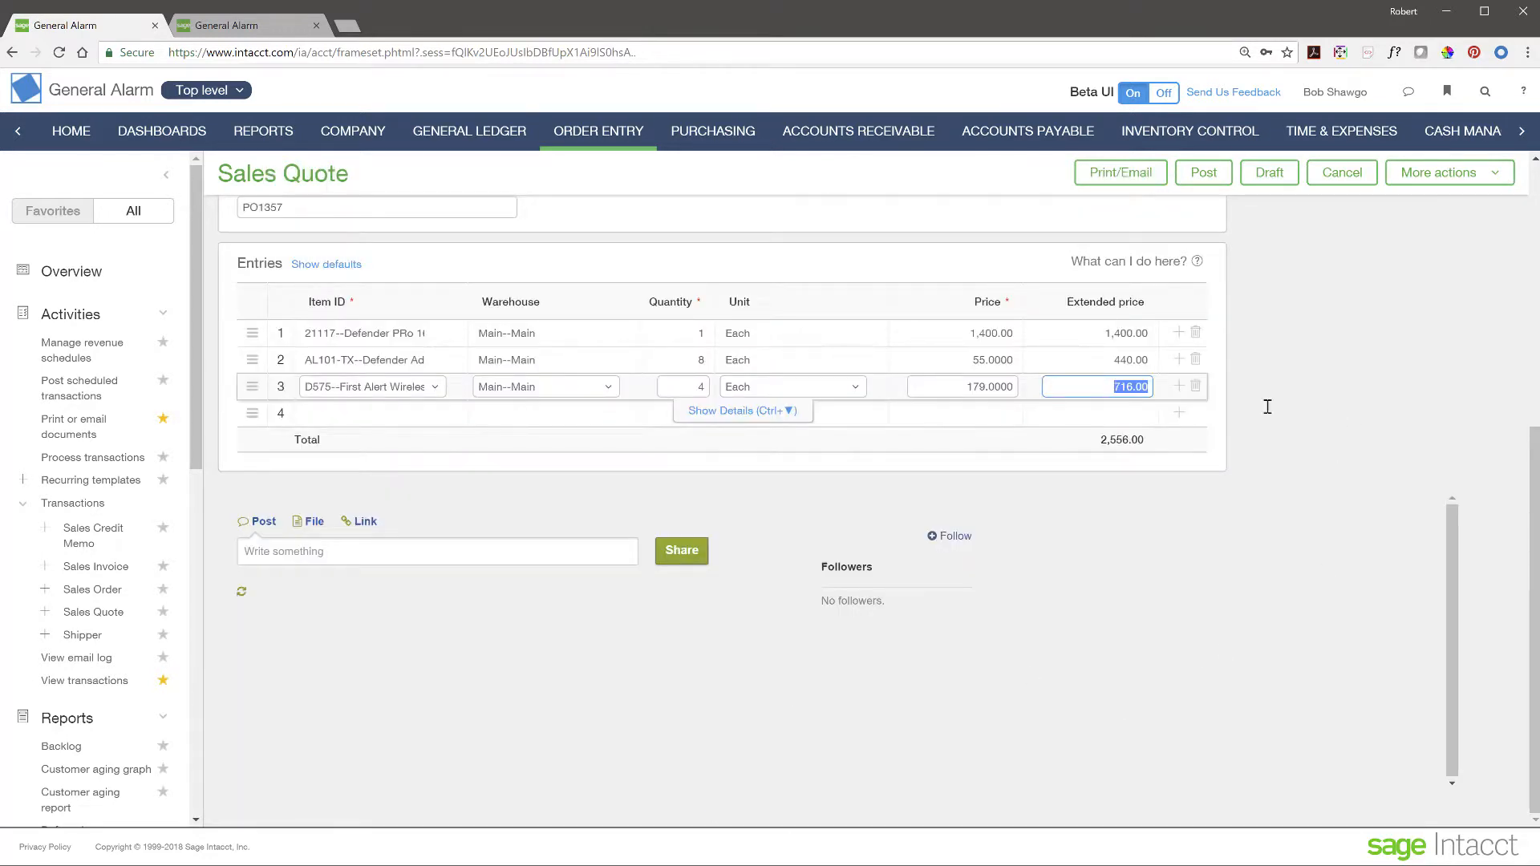
pyautogui.scroll(3, 1432, 390)
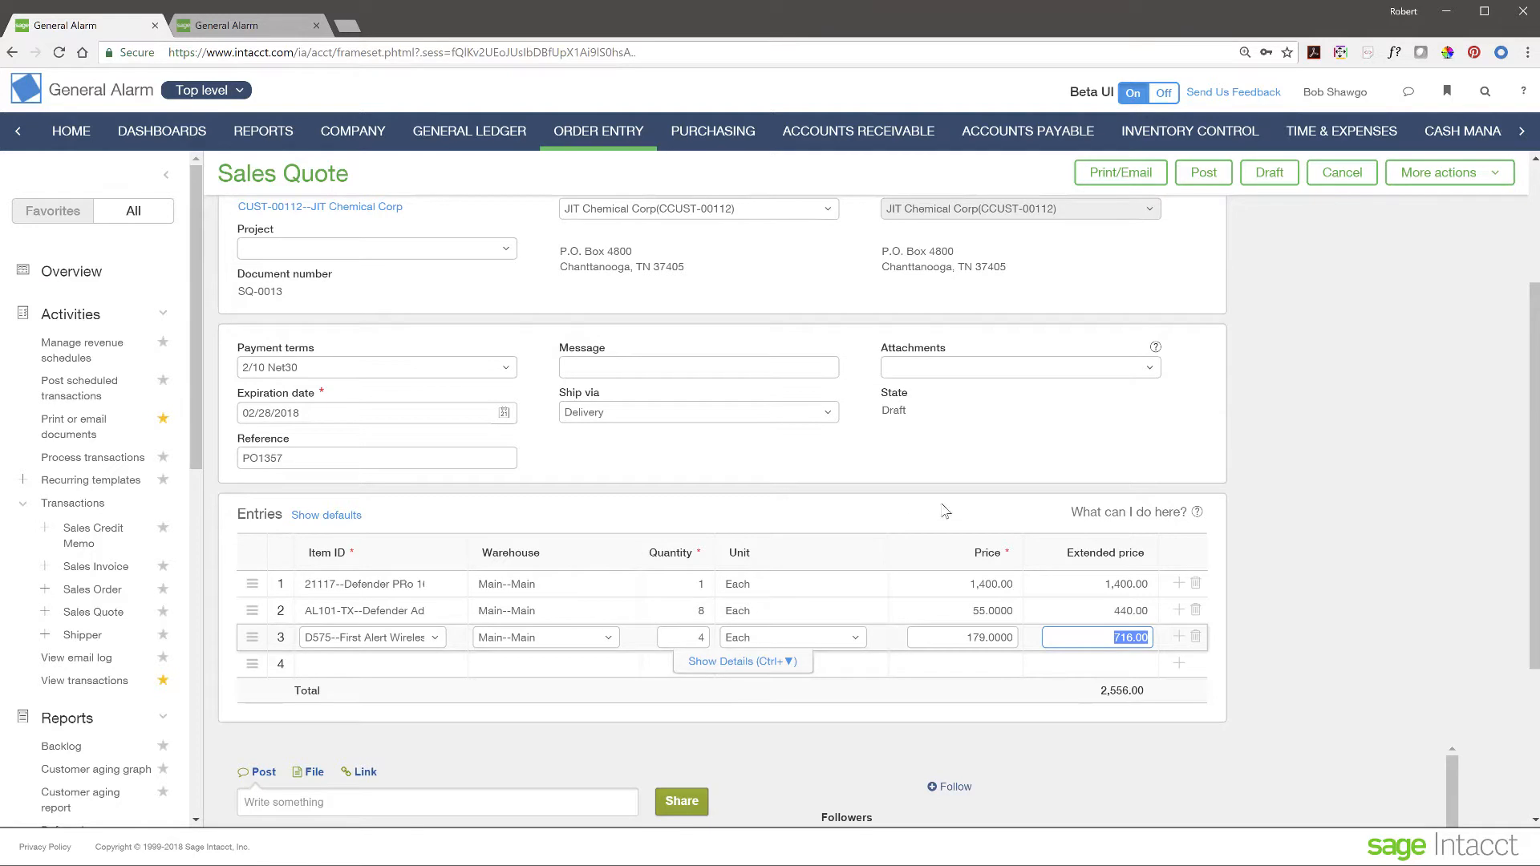
# - Post quote SQ-0013 and show its Sales Order and Sales Quote conversion options
pyautogui.click(1203, 174)
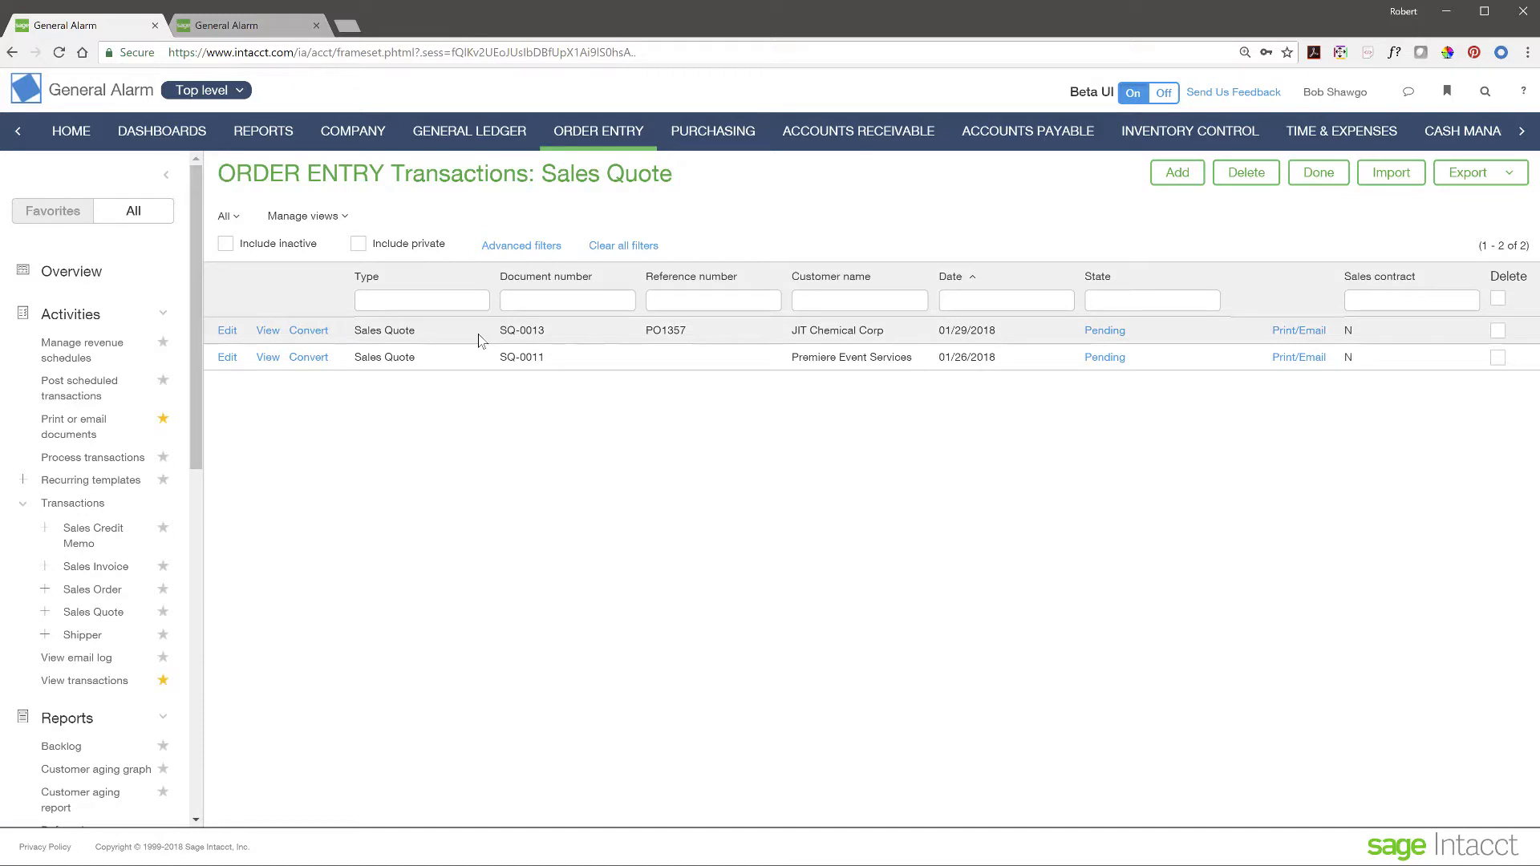
pyautogui.click(318, 340)
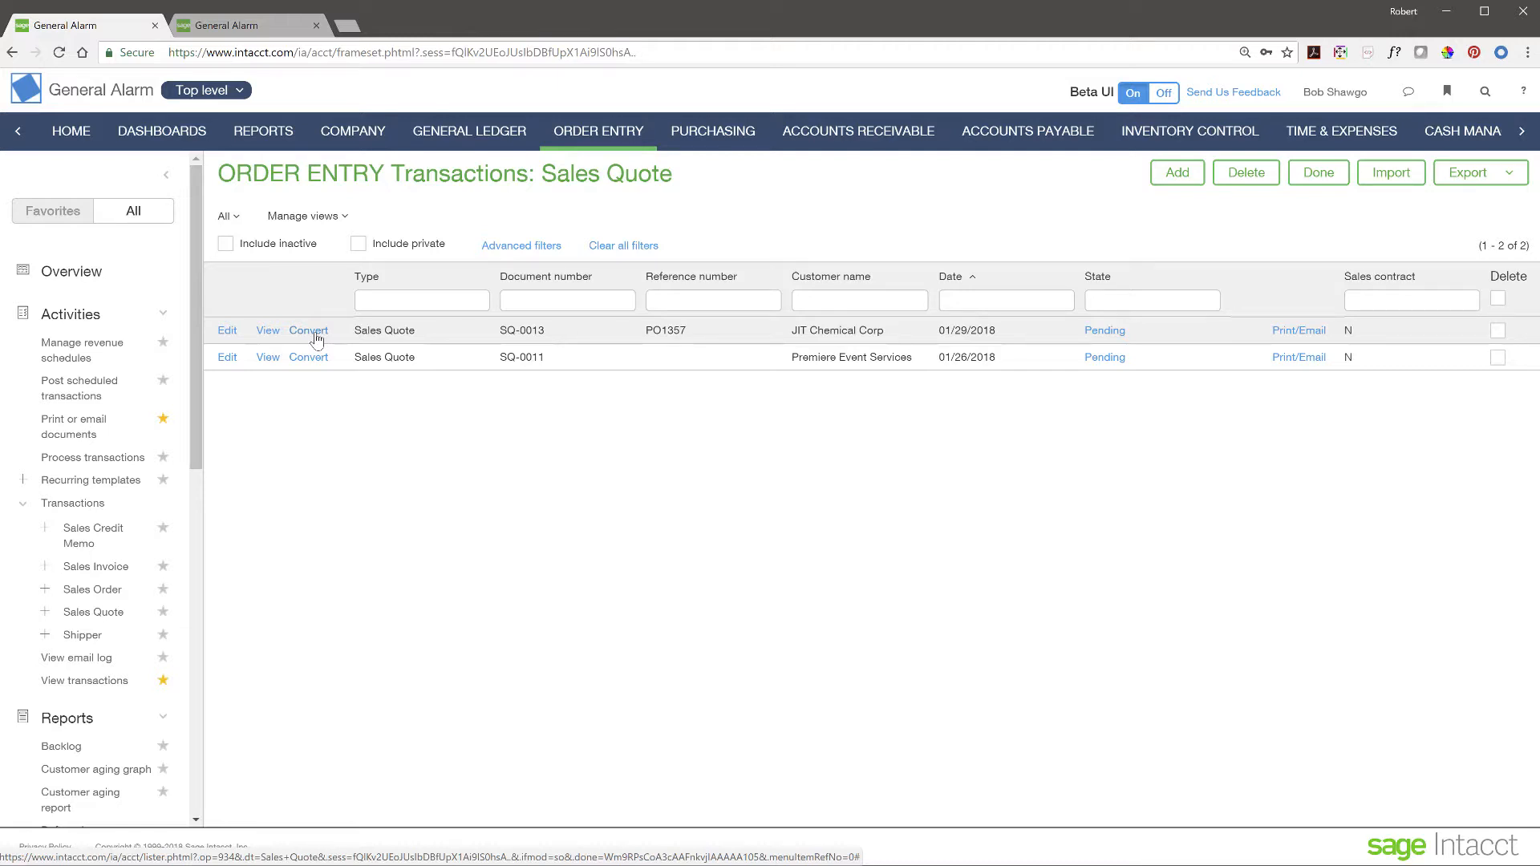
pyautogui.click(317, 340)
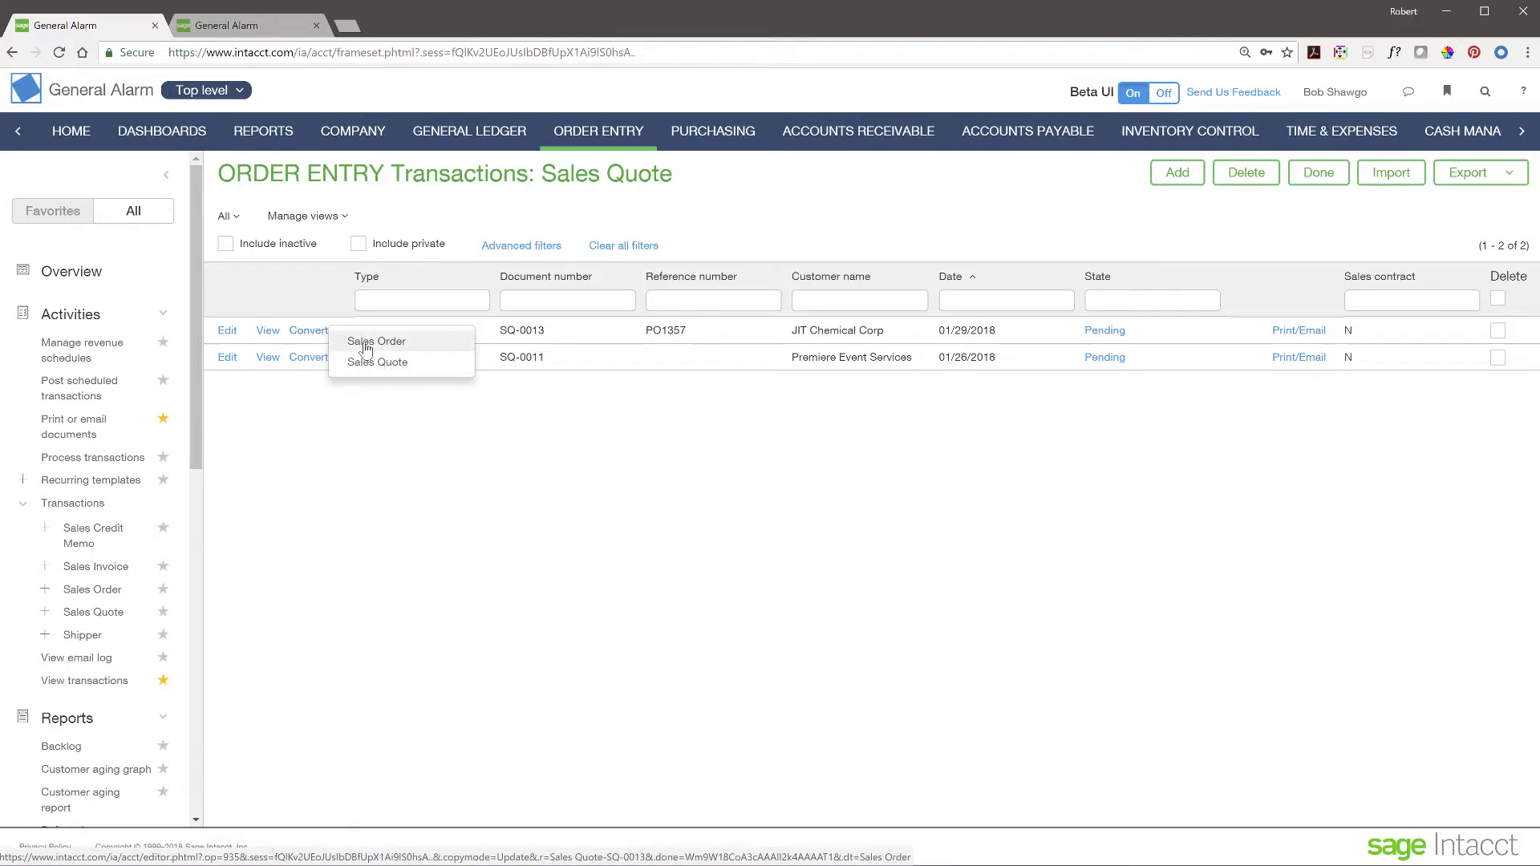
# - Convert SQ-0013 into sales order SO-0048, leaving the message empty, and post it
pyautogui.click(365, 342)
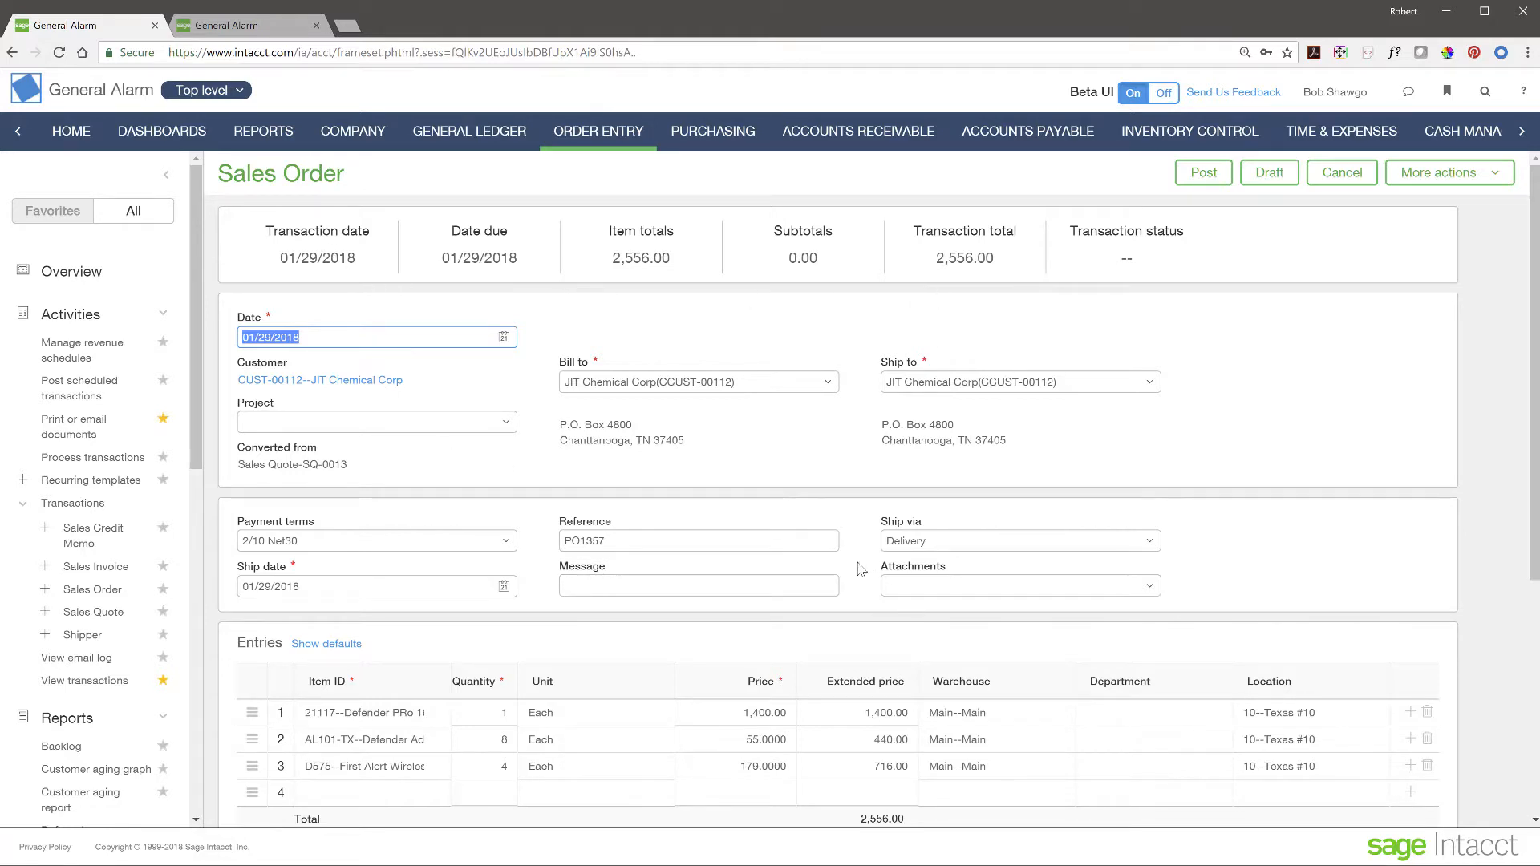
pyautogui.scroll(-2, 561, 594)
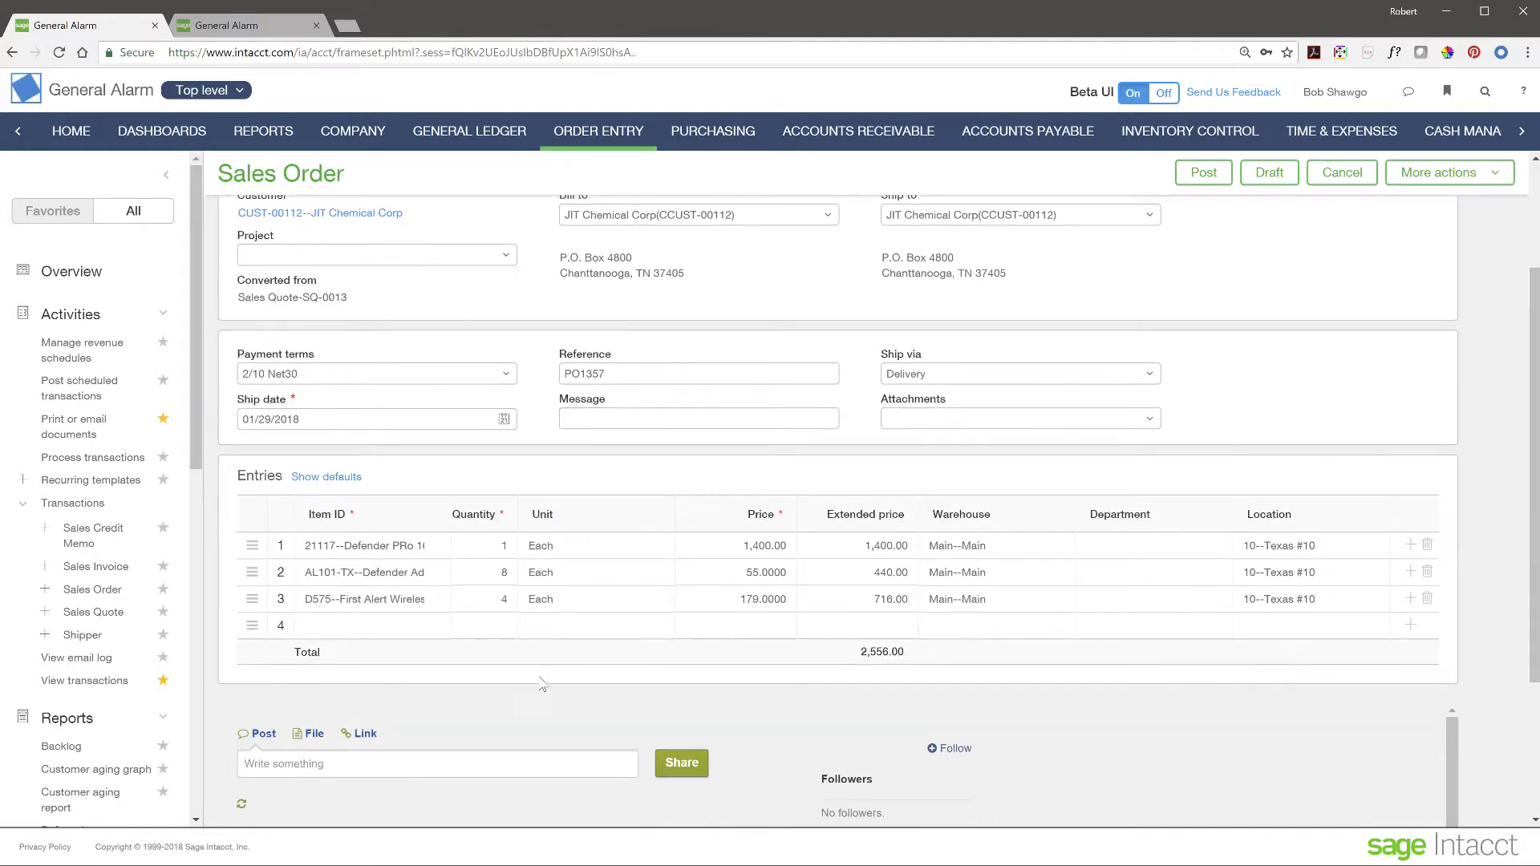
pyautogui.scroll(2, 531, 676)
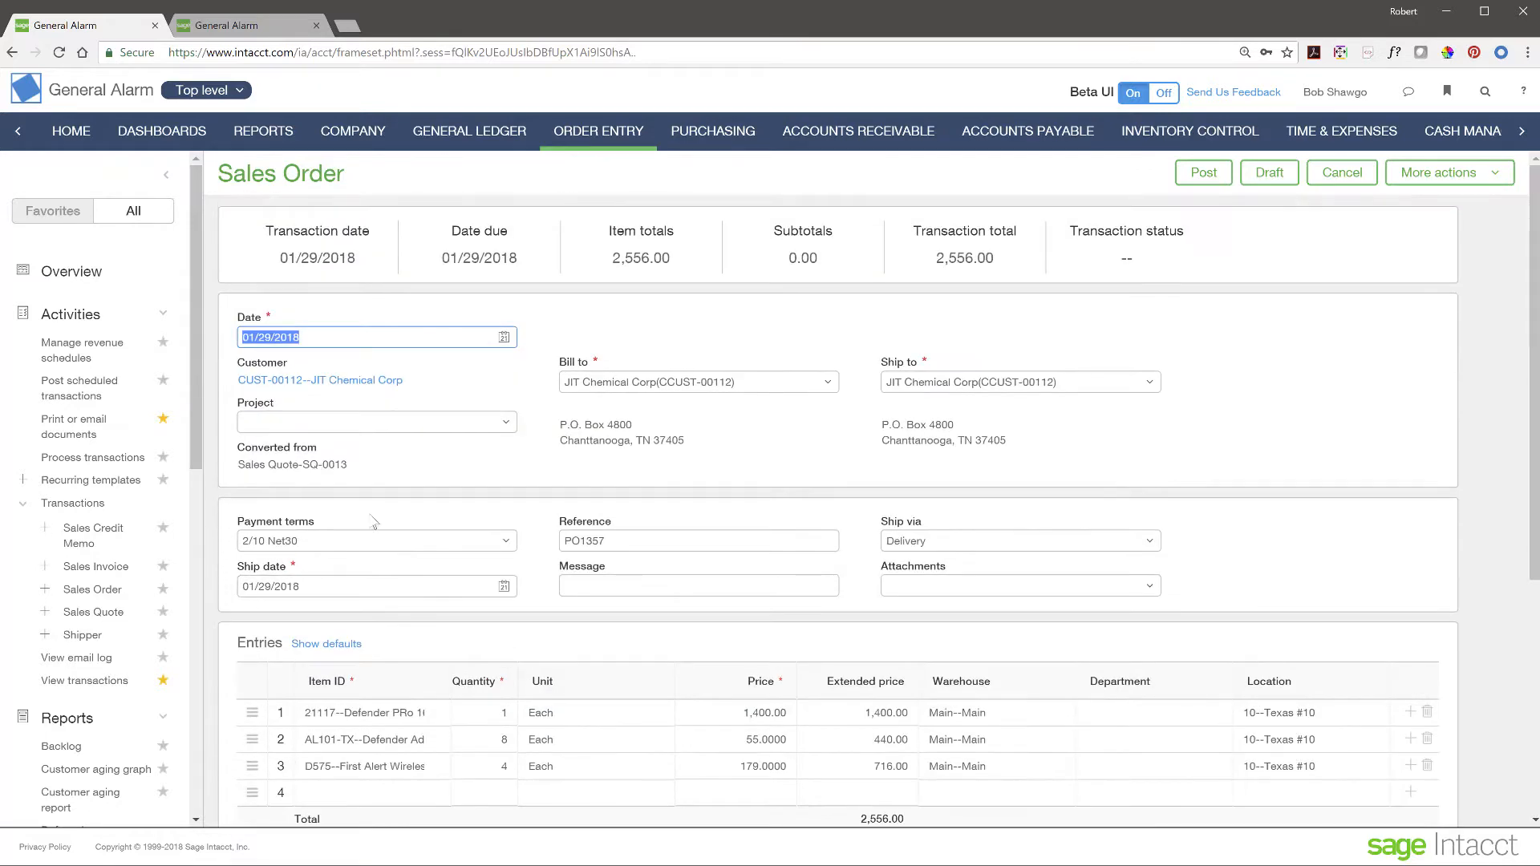
pyautogui.click(620, 588)
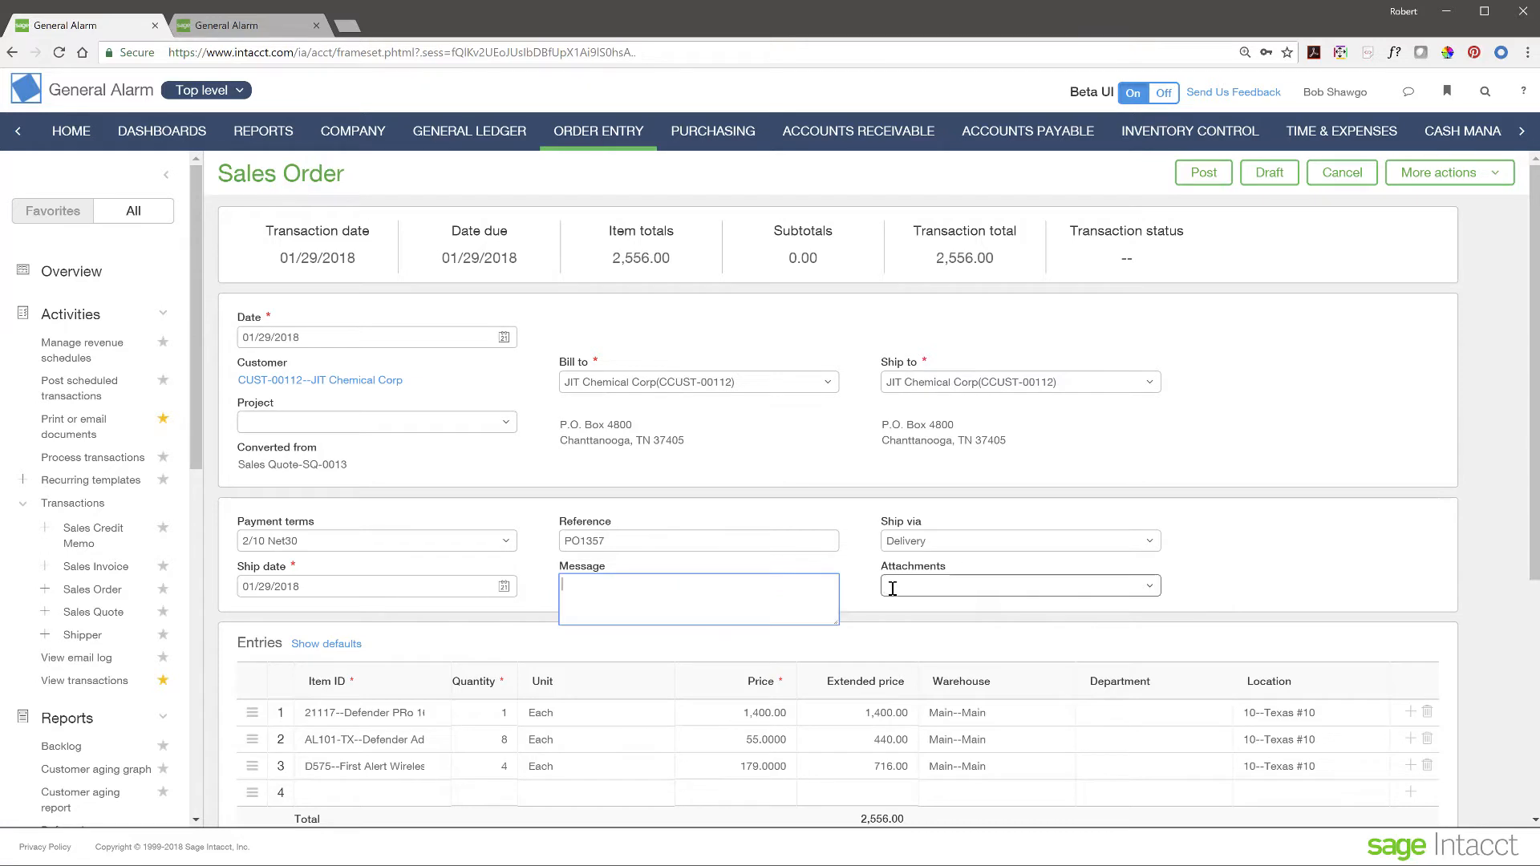
pyautogui.click(859, 610)
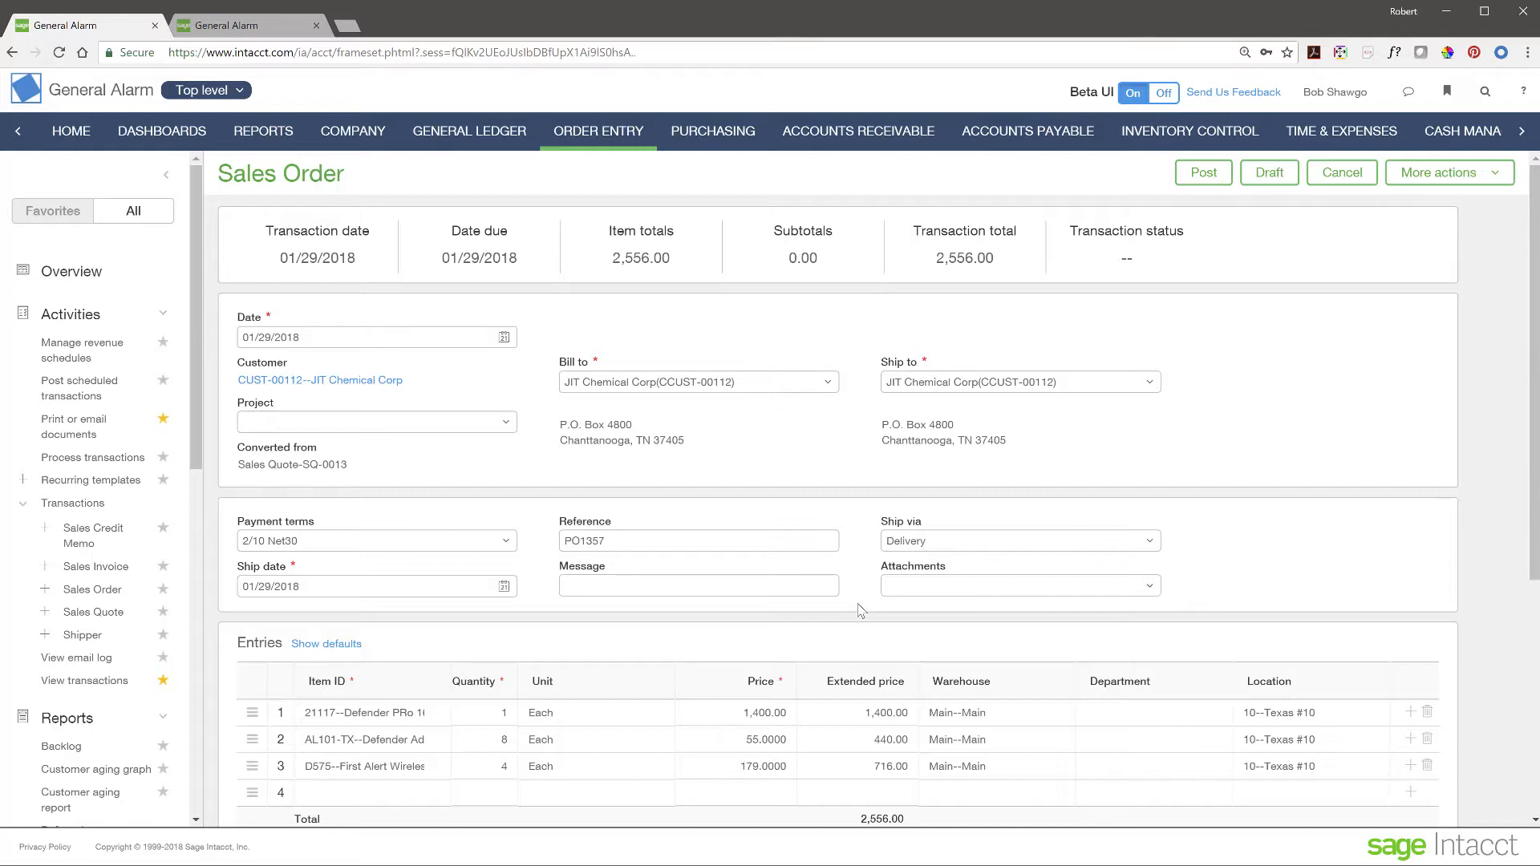
pyautogui.click(1203, 175)
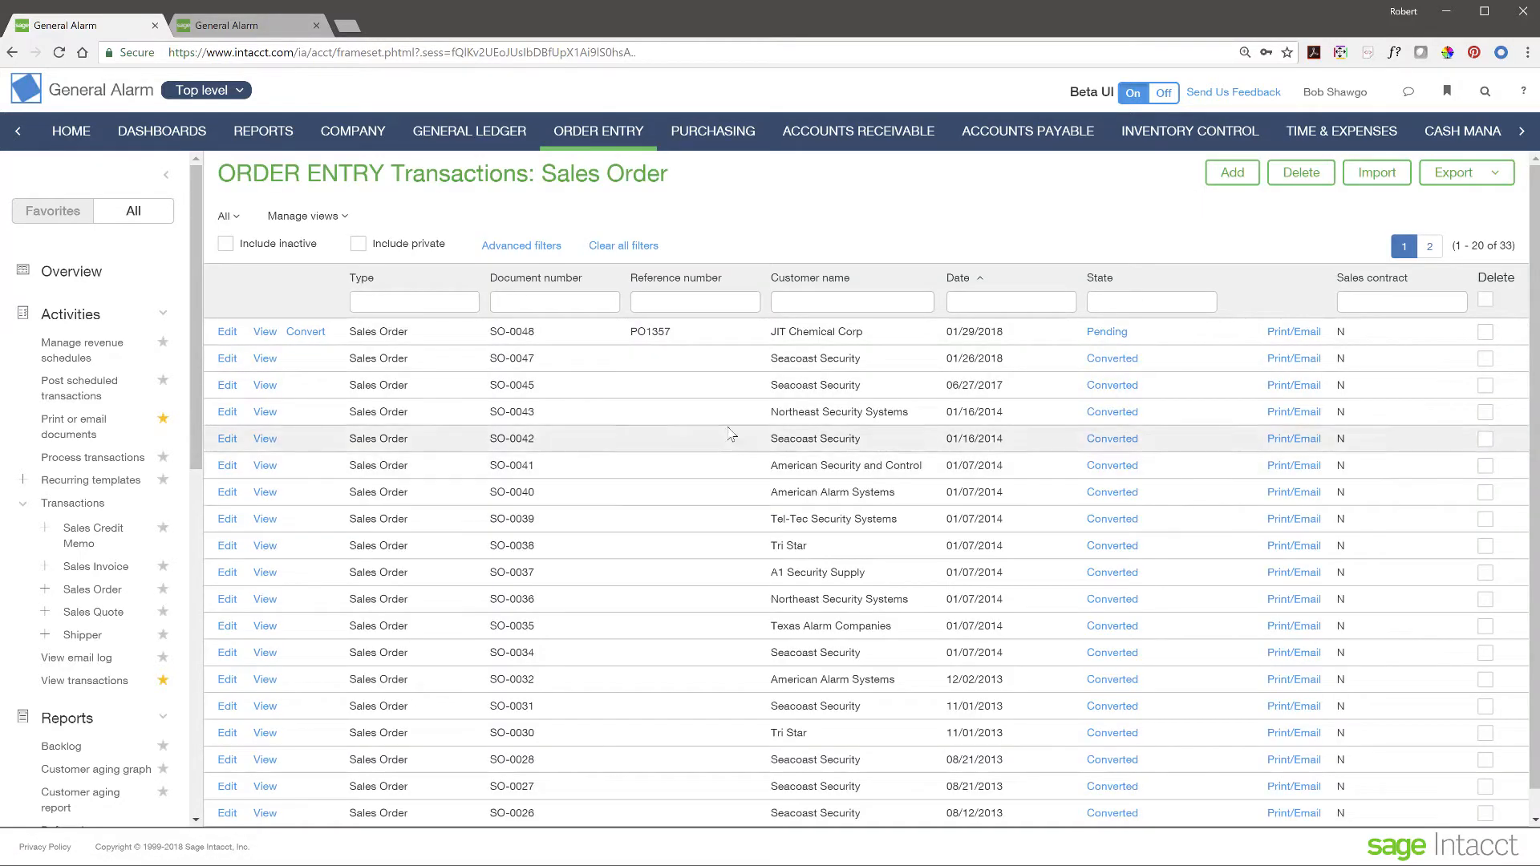
# - Convert sales order SO-0048 into shipper SHIP-0029 and post it
pyautogui.click(307, 333)
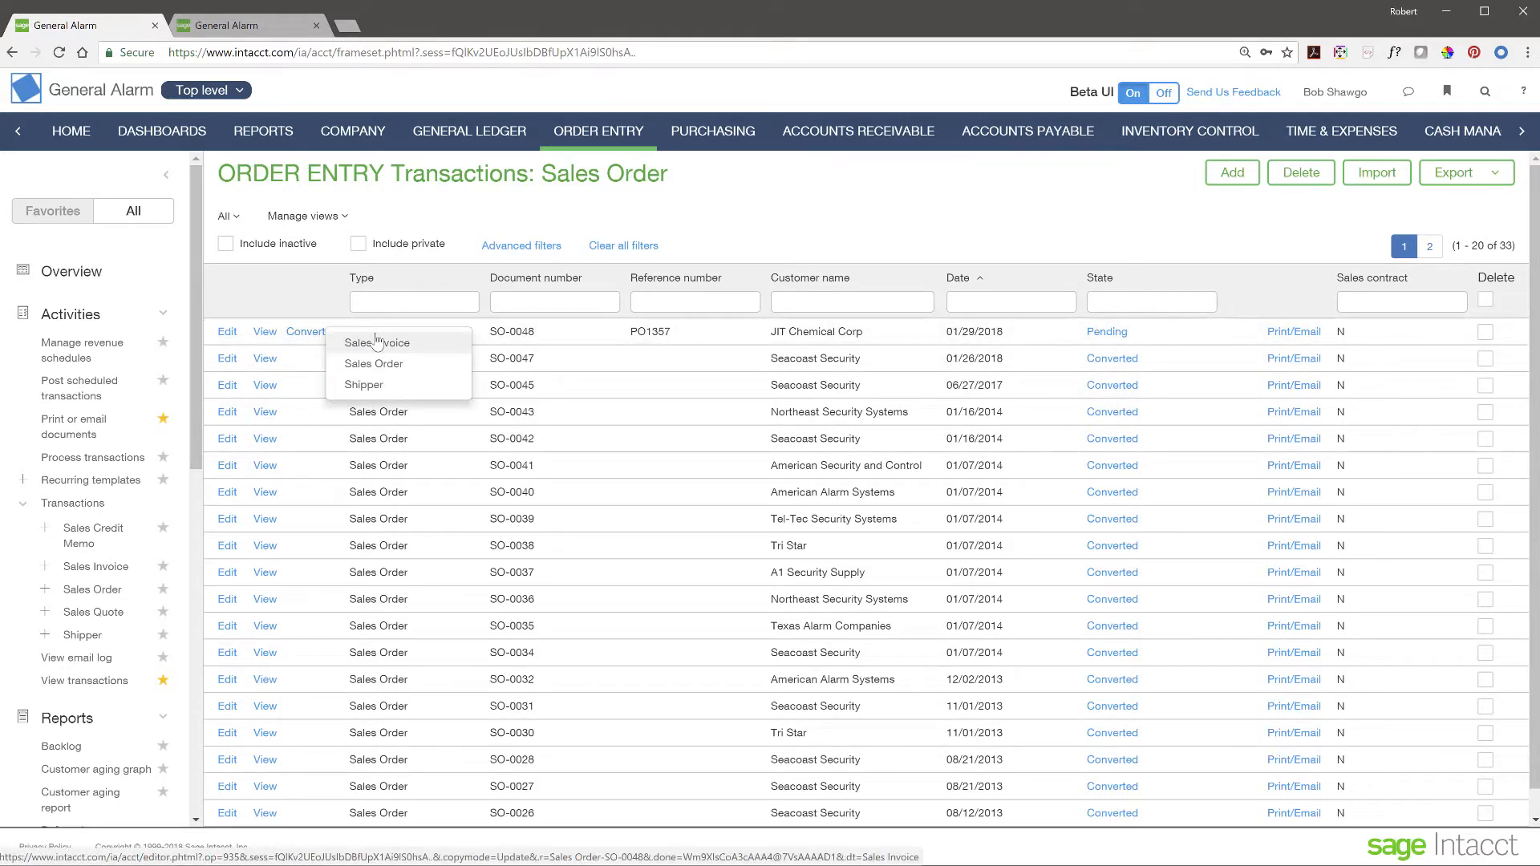
pyautogui.click(365, 385)
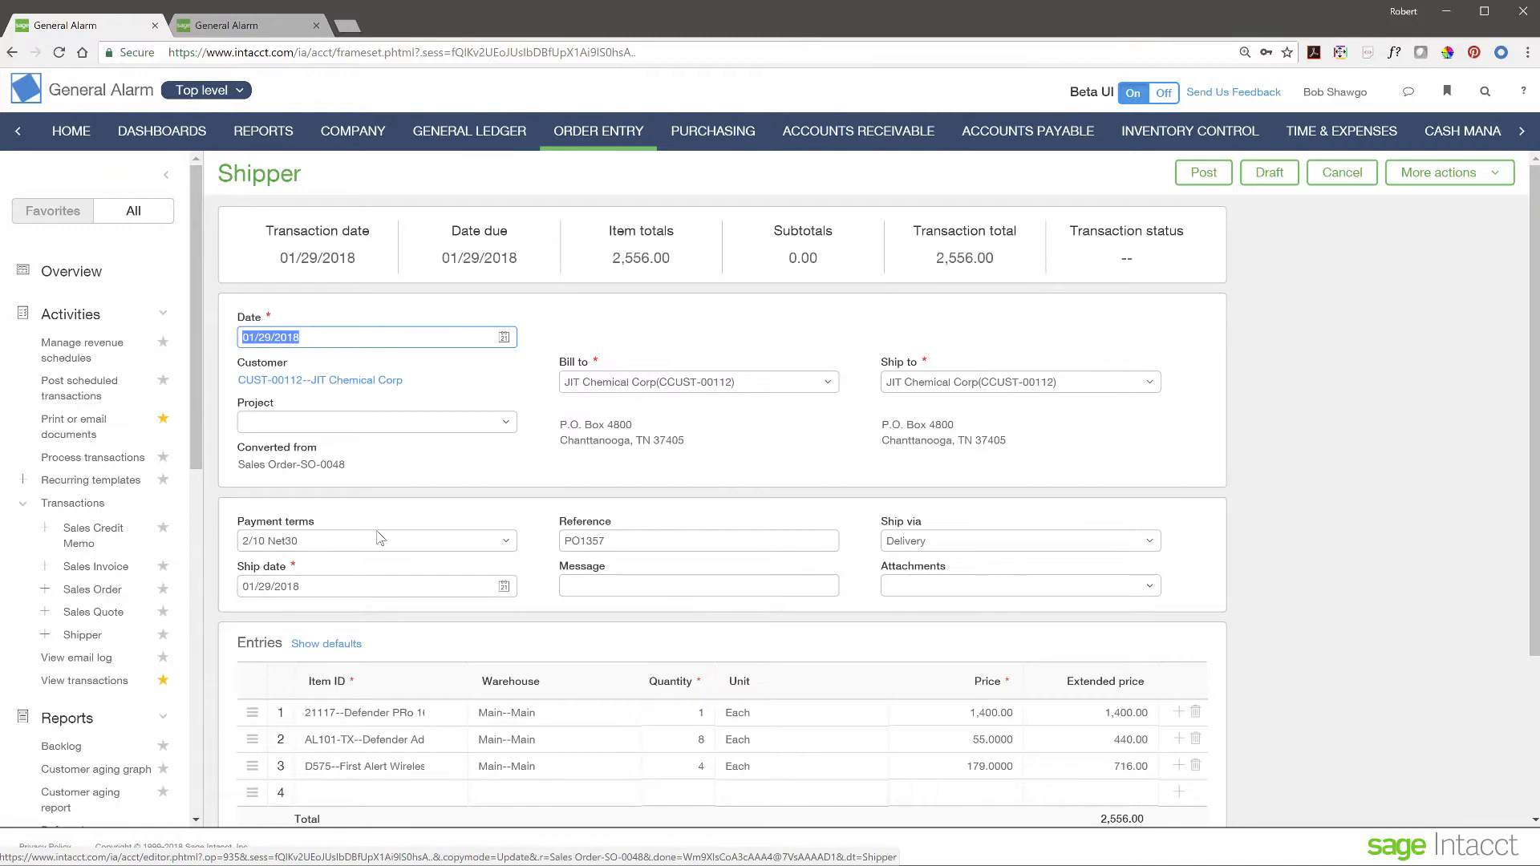
pyautogui.click(1201, 174)
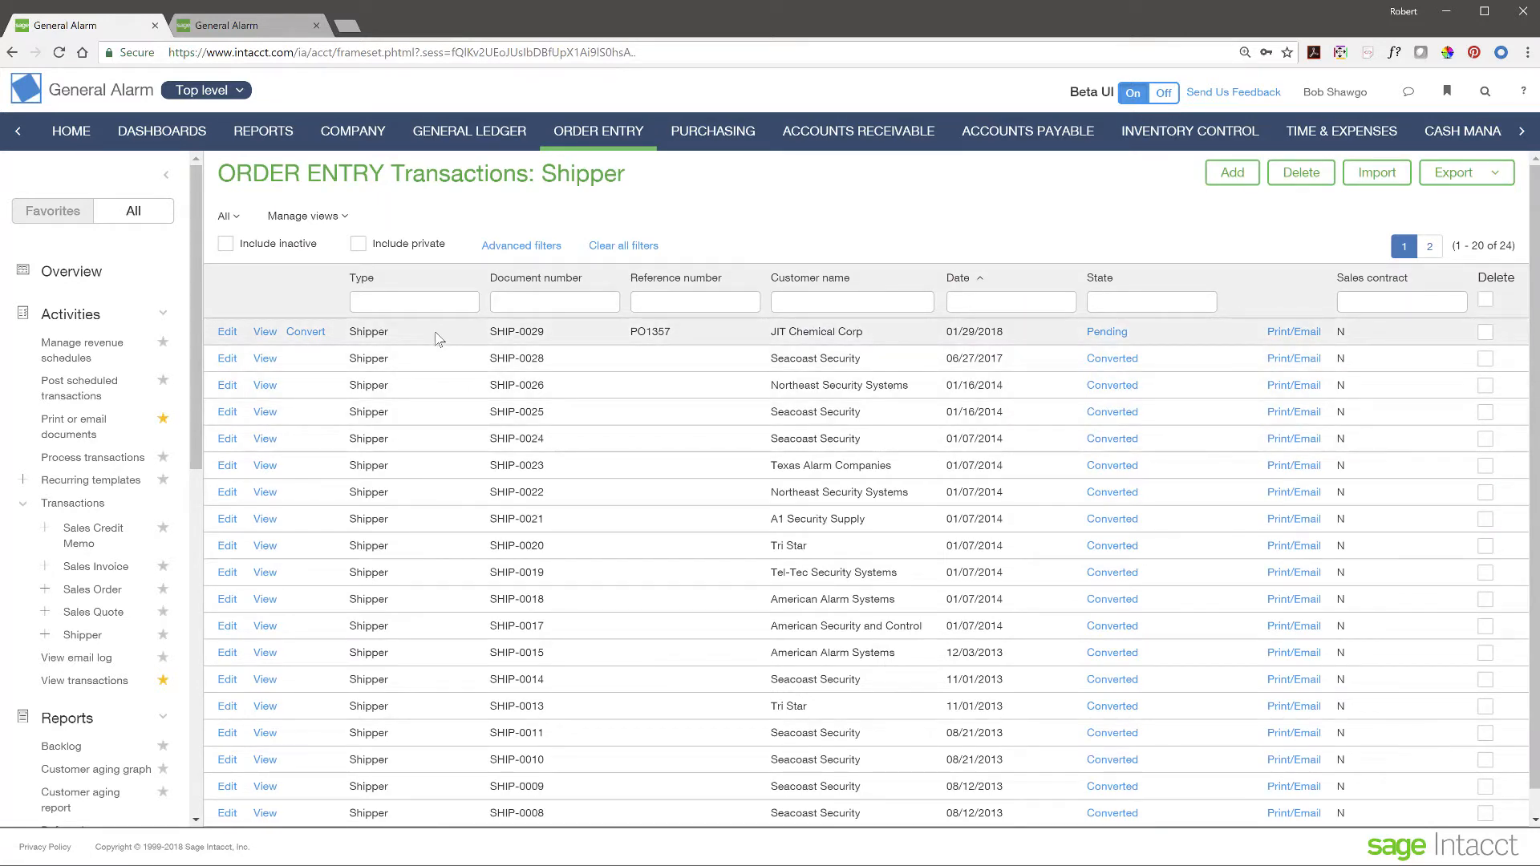
# - Convert shipper SHIP-0029 into sales invoice INV-0089 and post it
pyautogui.click(305, 333)
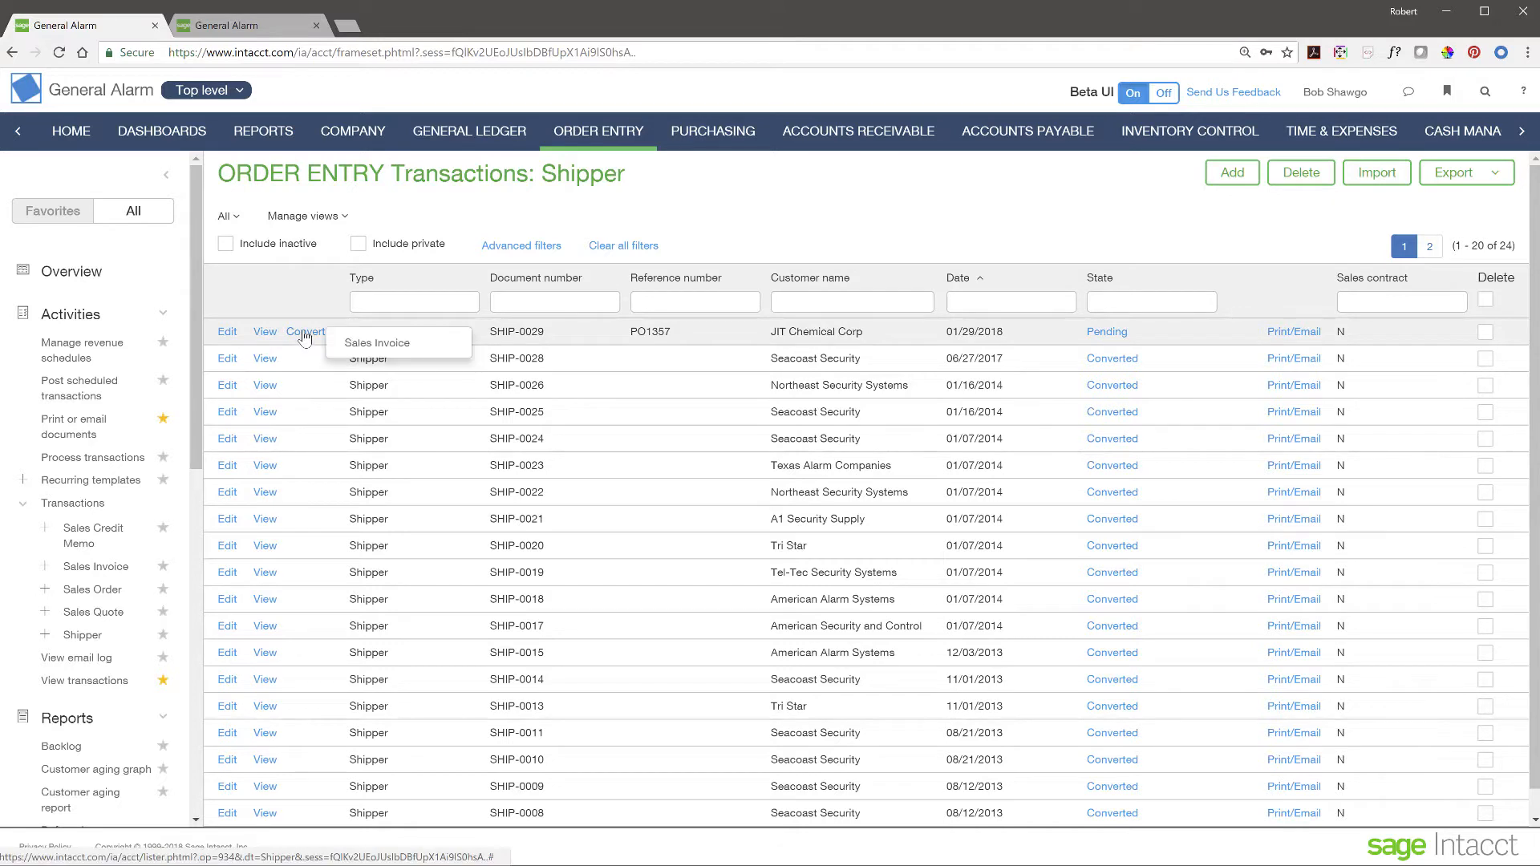
pyautogui.click(377, 343)
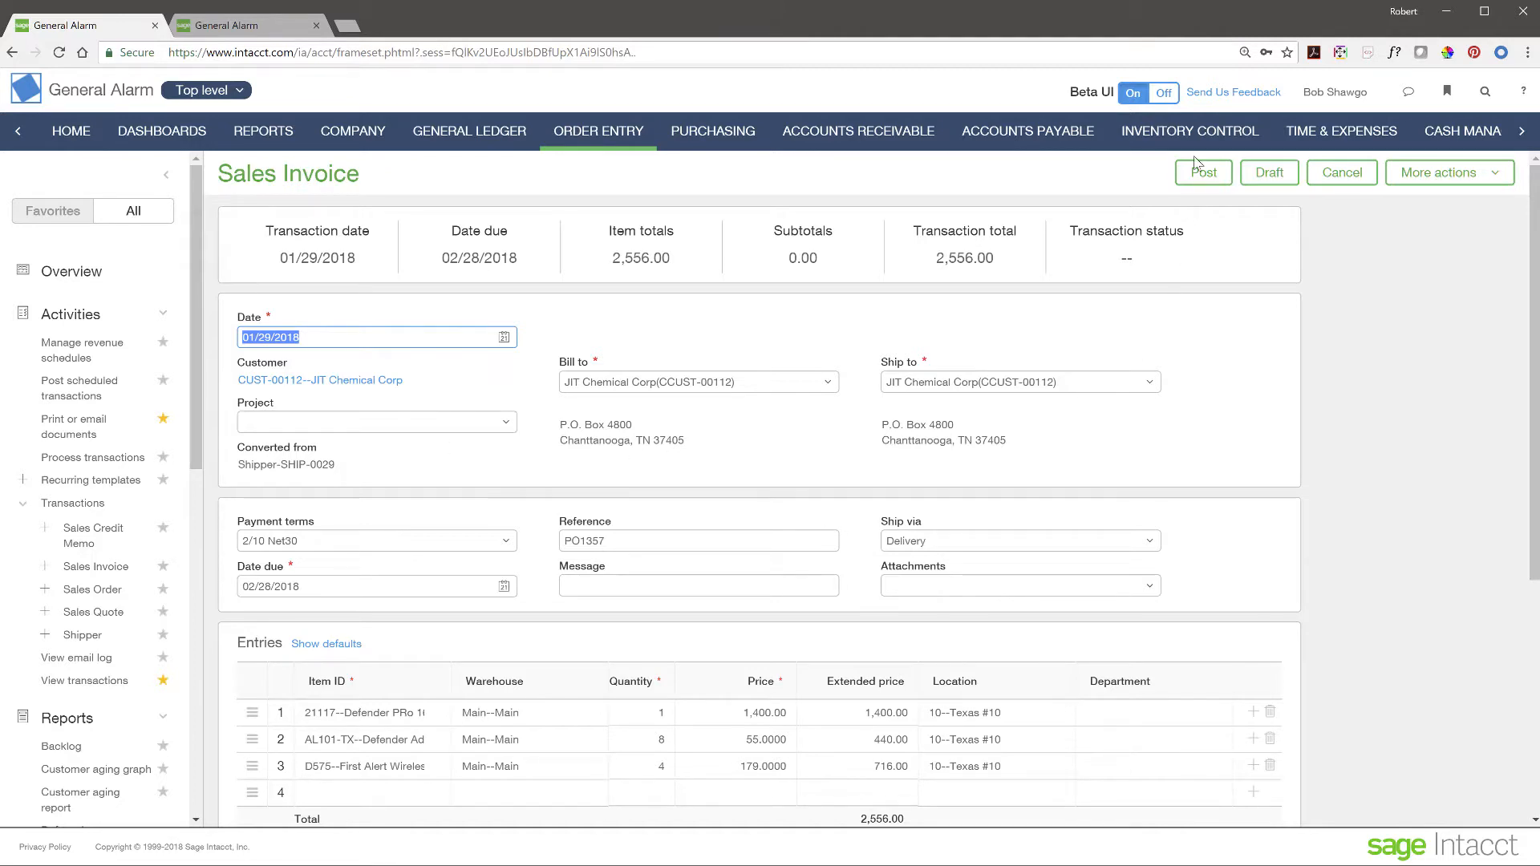
pyautogui.click(1204, 174)
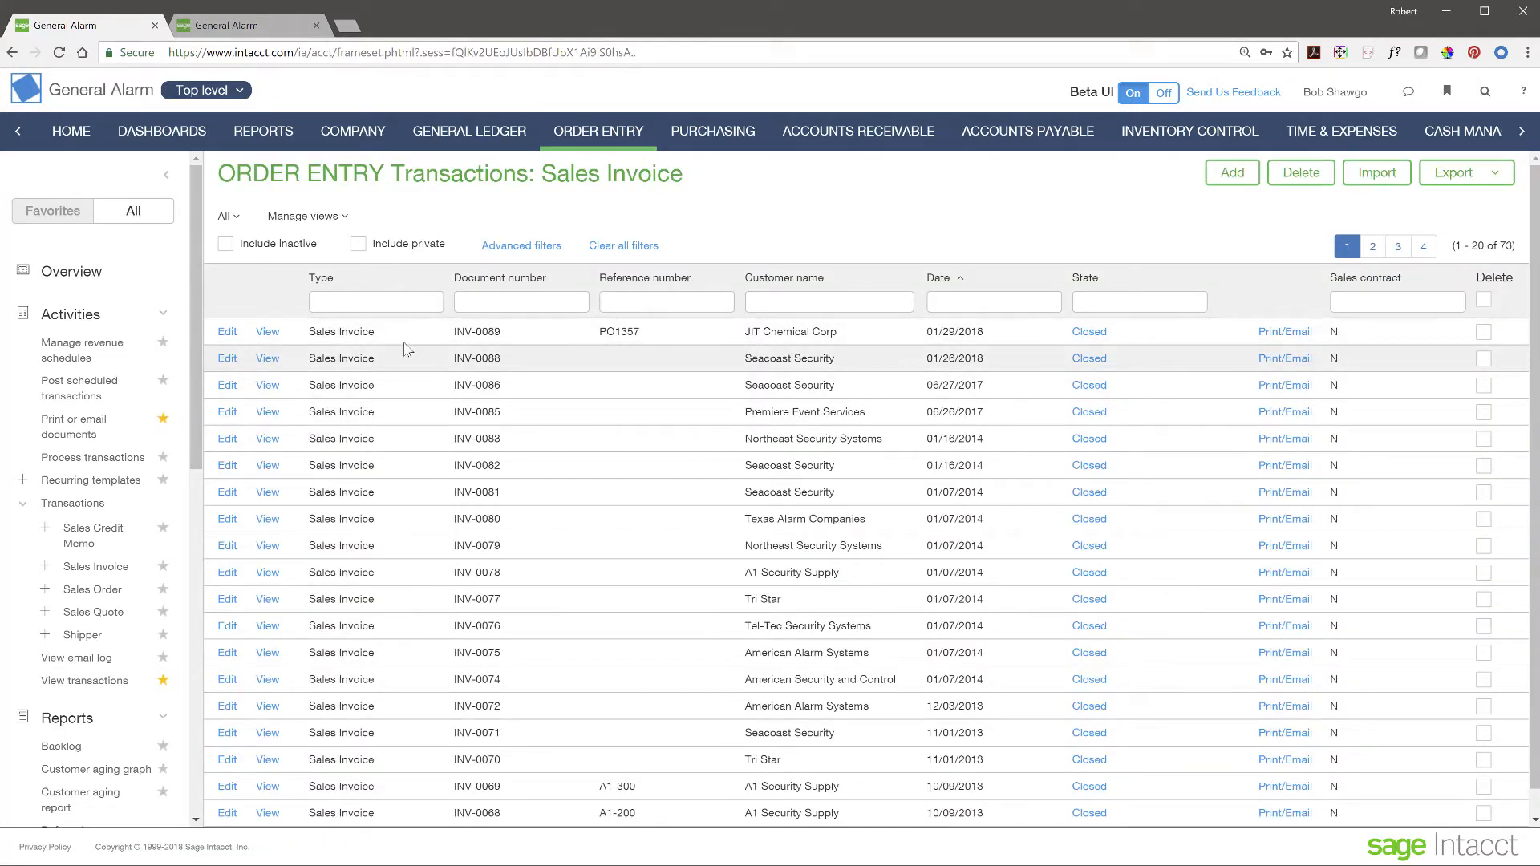
# - Filter the invoice list by customer name 'Texas' and view invoice INV-0080 for 460.00
pyautogui.click(165, 175)
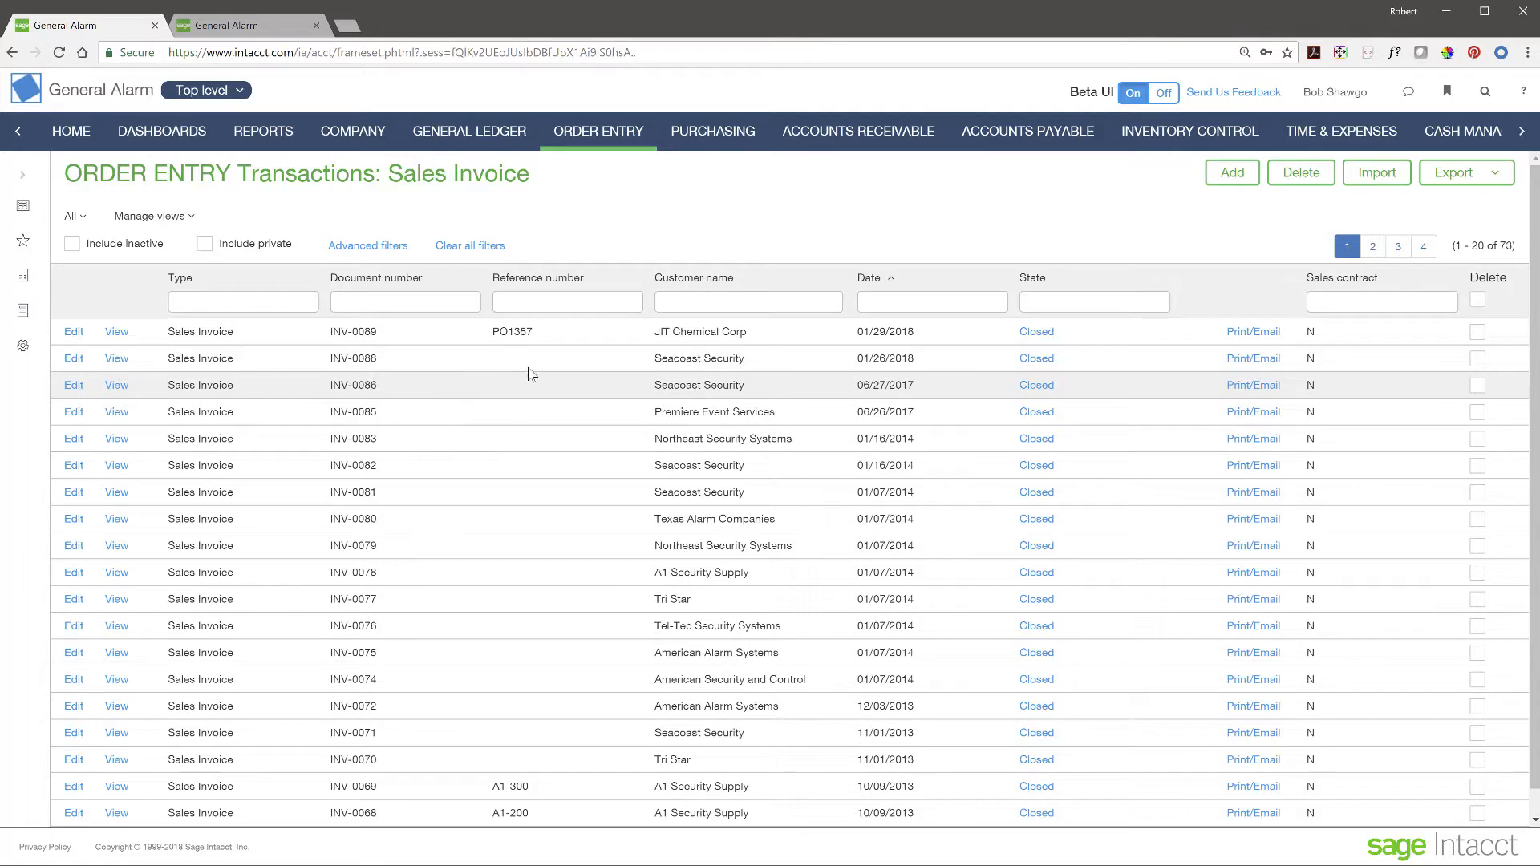
pyautogui.click(708, 303)
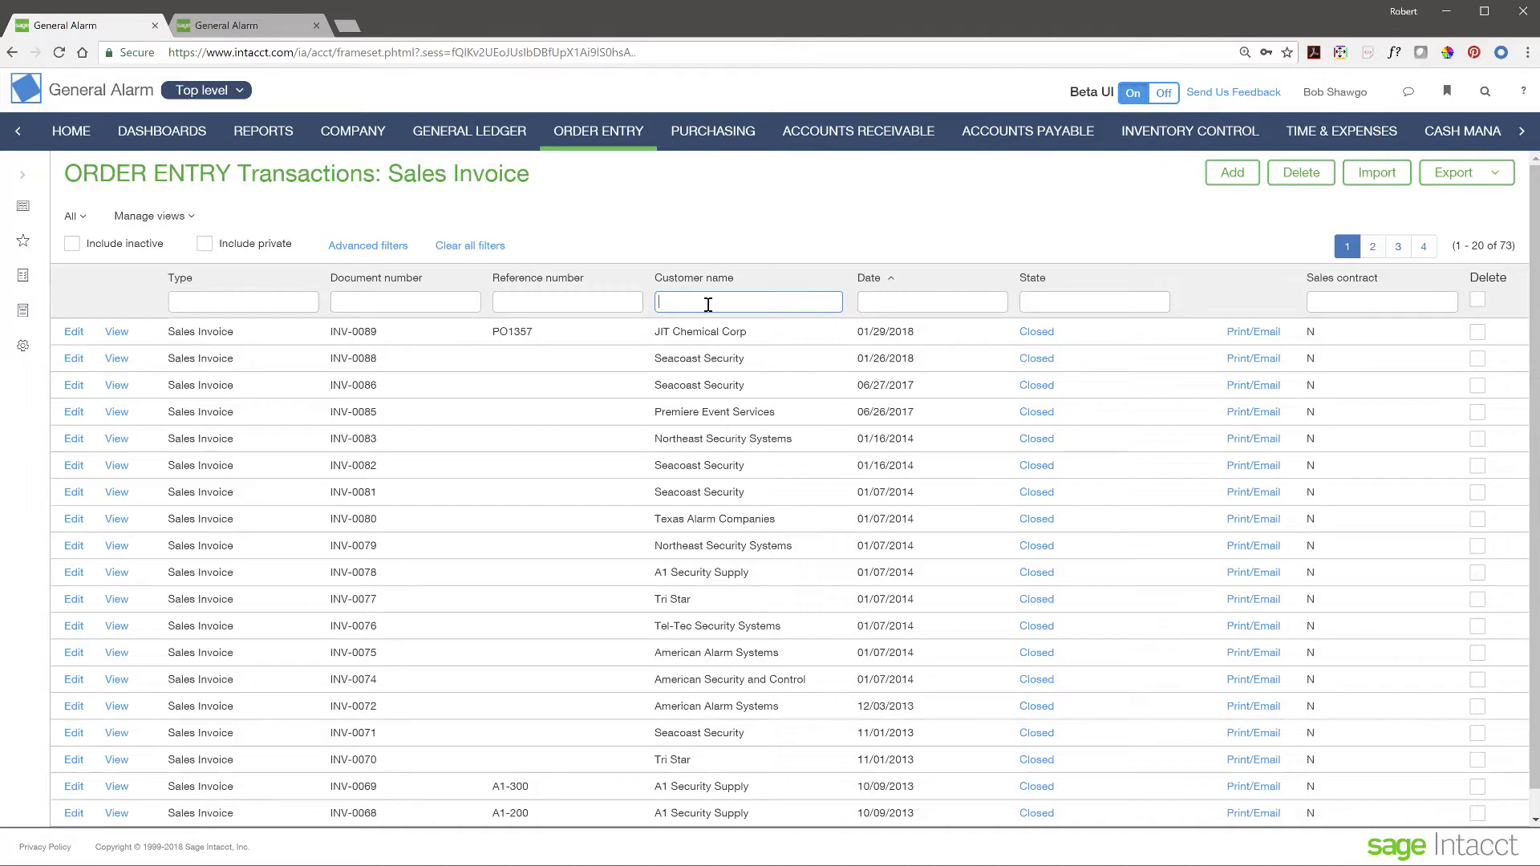
pyautogui.write('Texas')
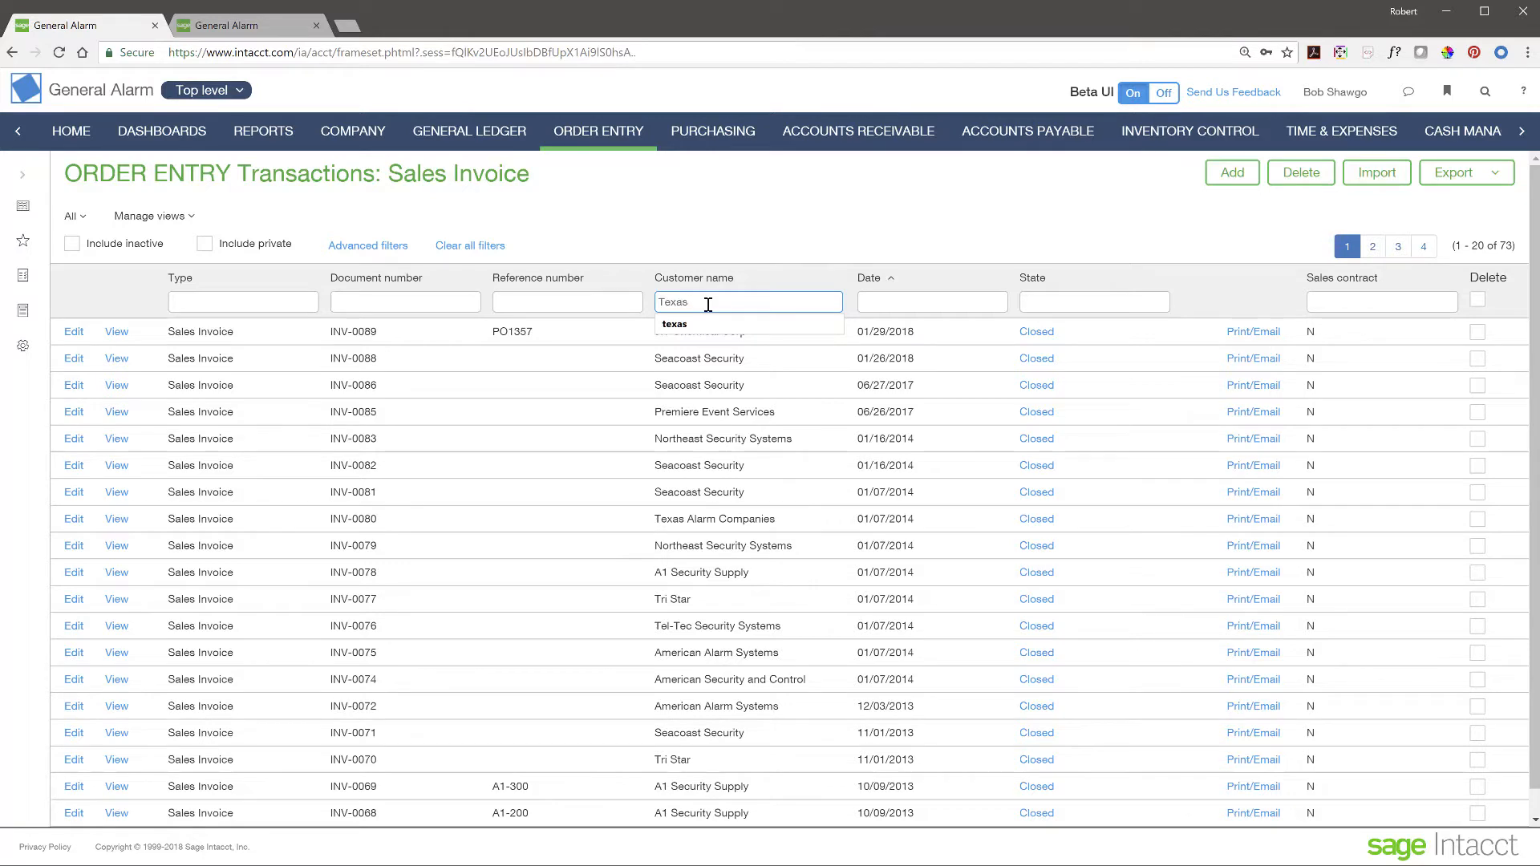
pyautogui.press('Return')
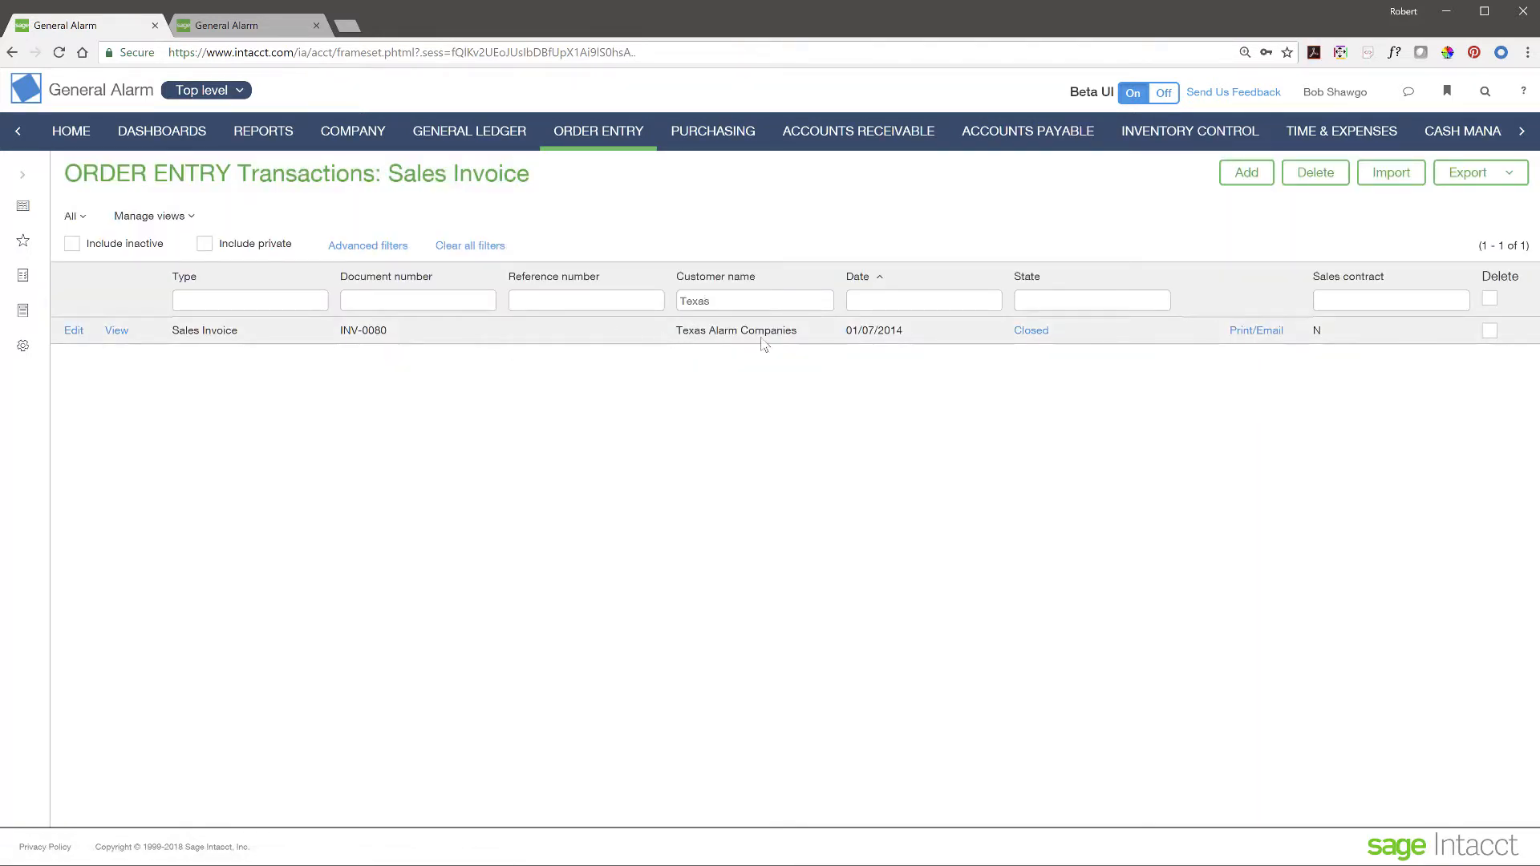
pyautogui.click(120, 333)
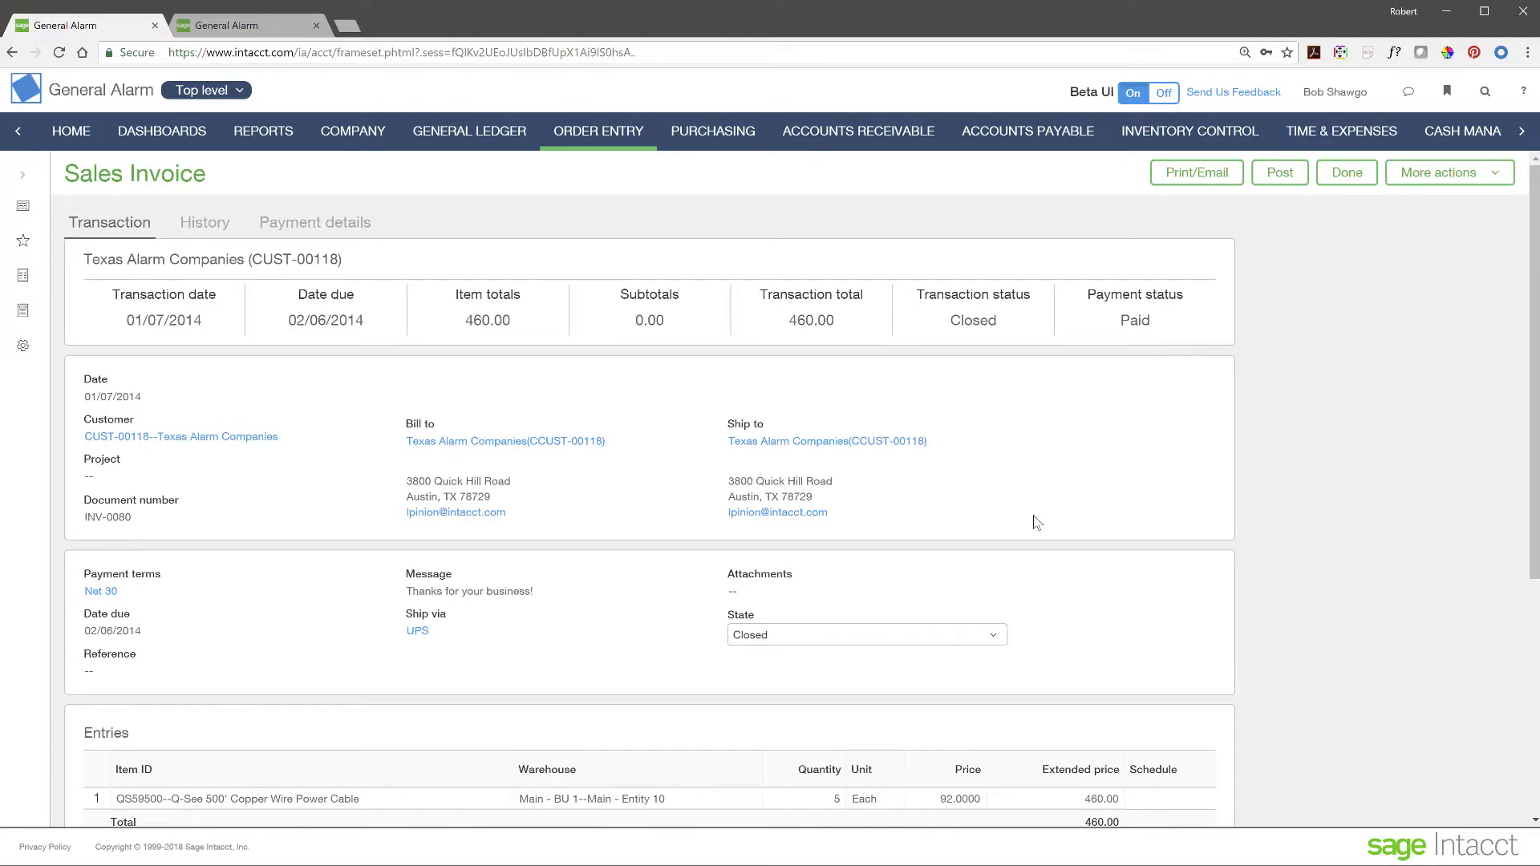
pyautogui.scroll(-3, 1037, 523)
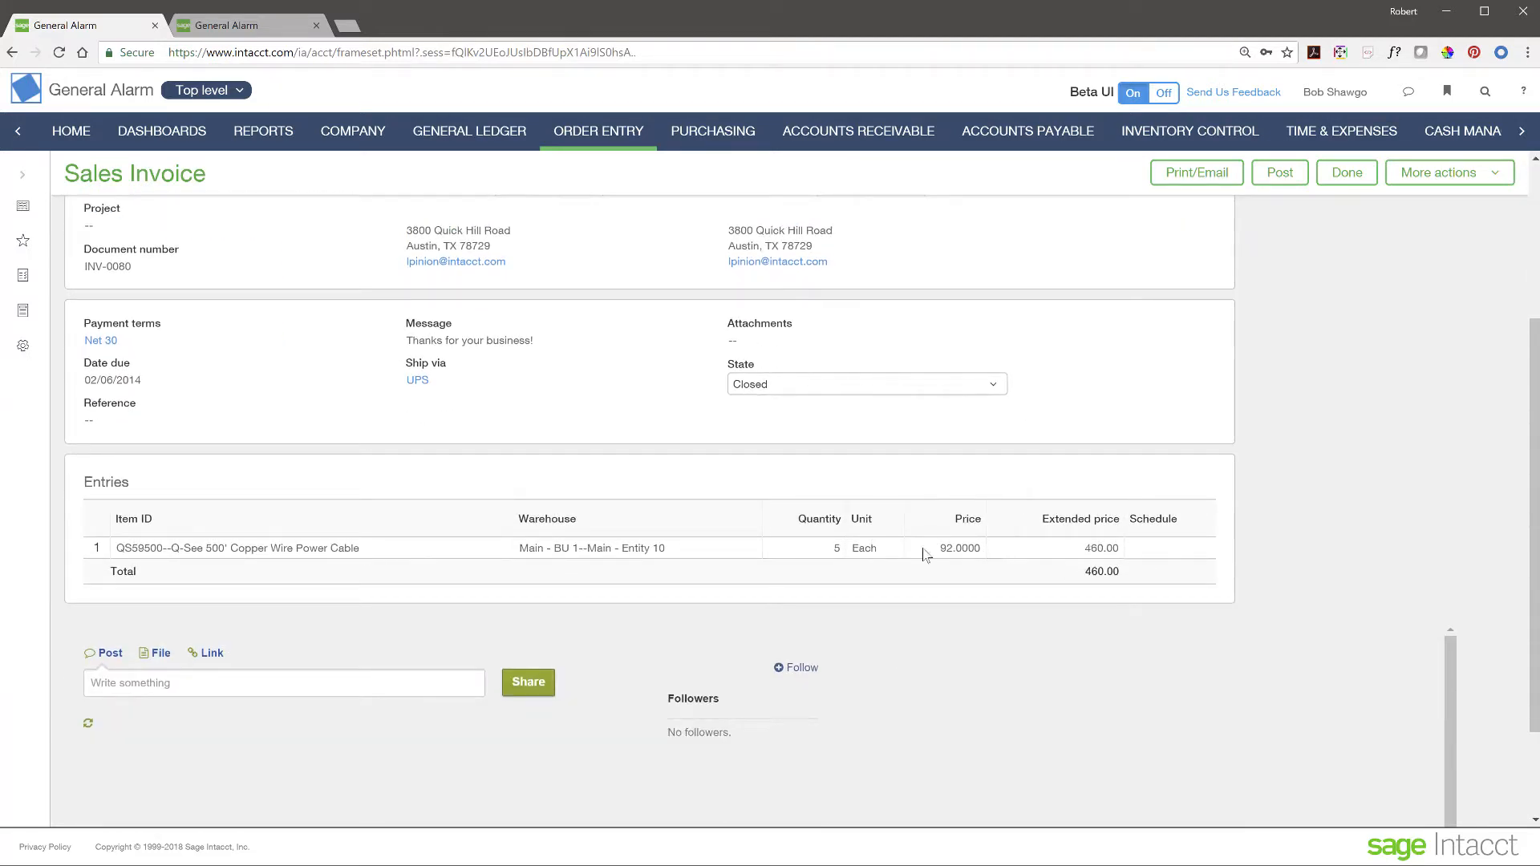
pyautogui.scroll(3, 592, 516)
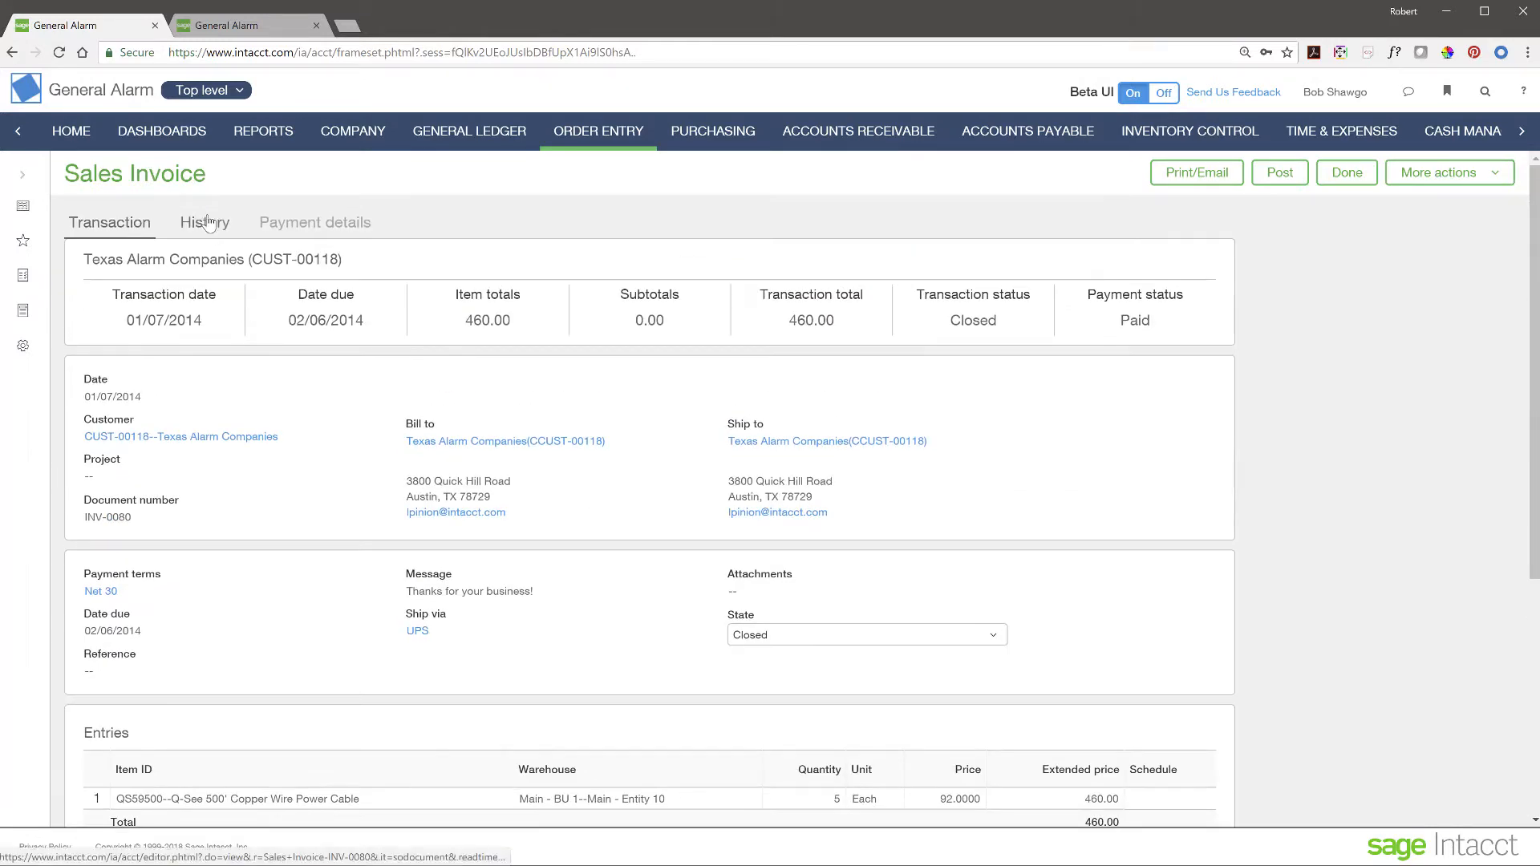
# - Review INV-0080's history (SO-0035 to SHIP-0023 to INV-0080) and preview the invoice from it
pyautogui.click(206, 220)
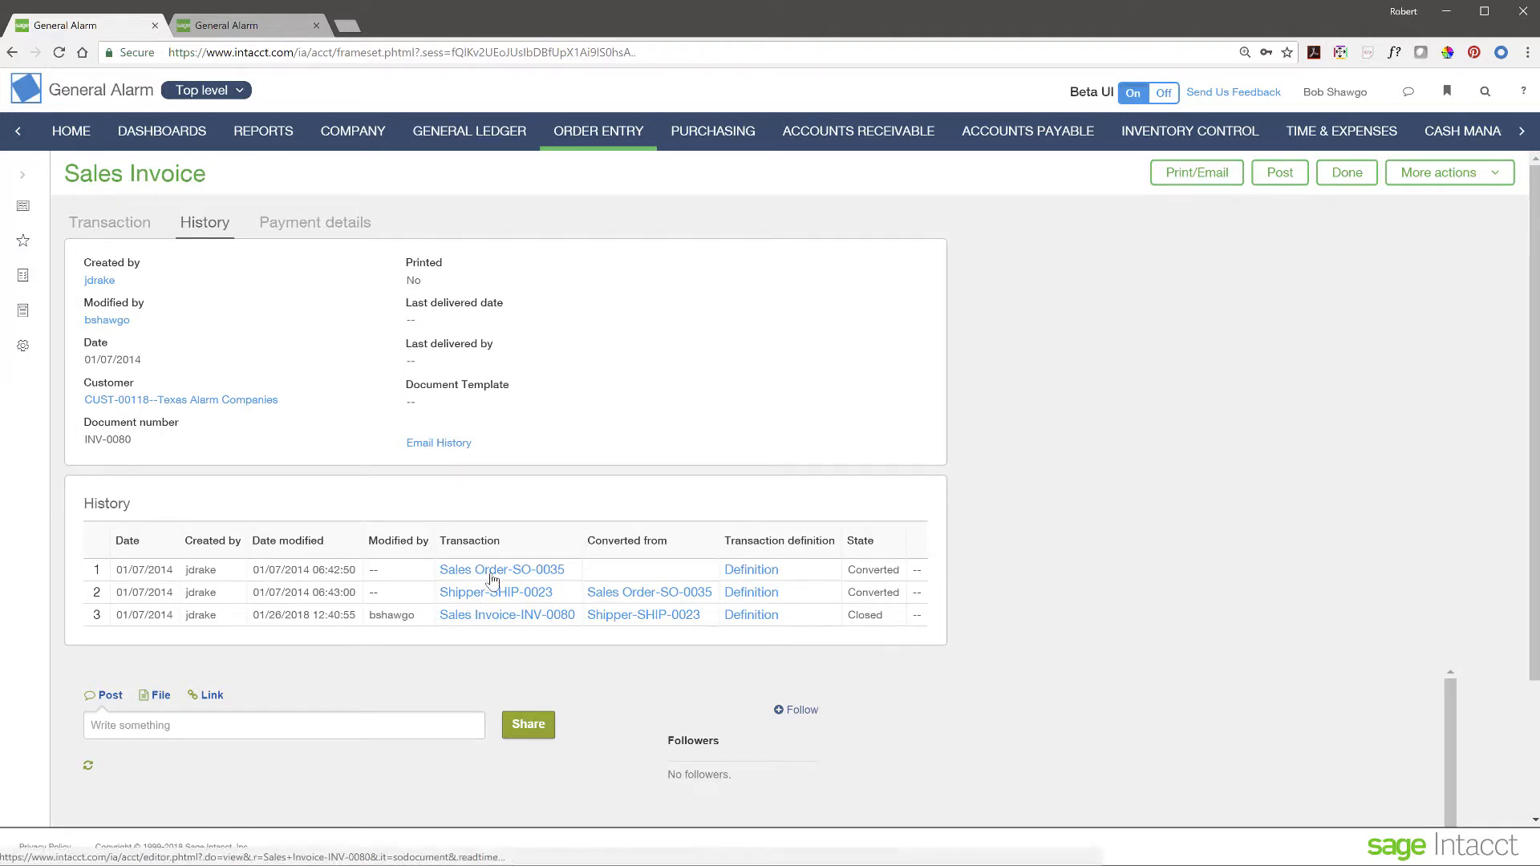
pyautogui.click(523, 616)
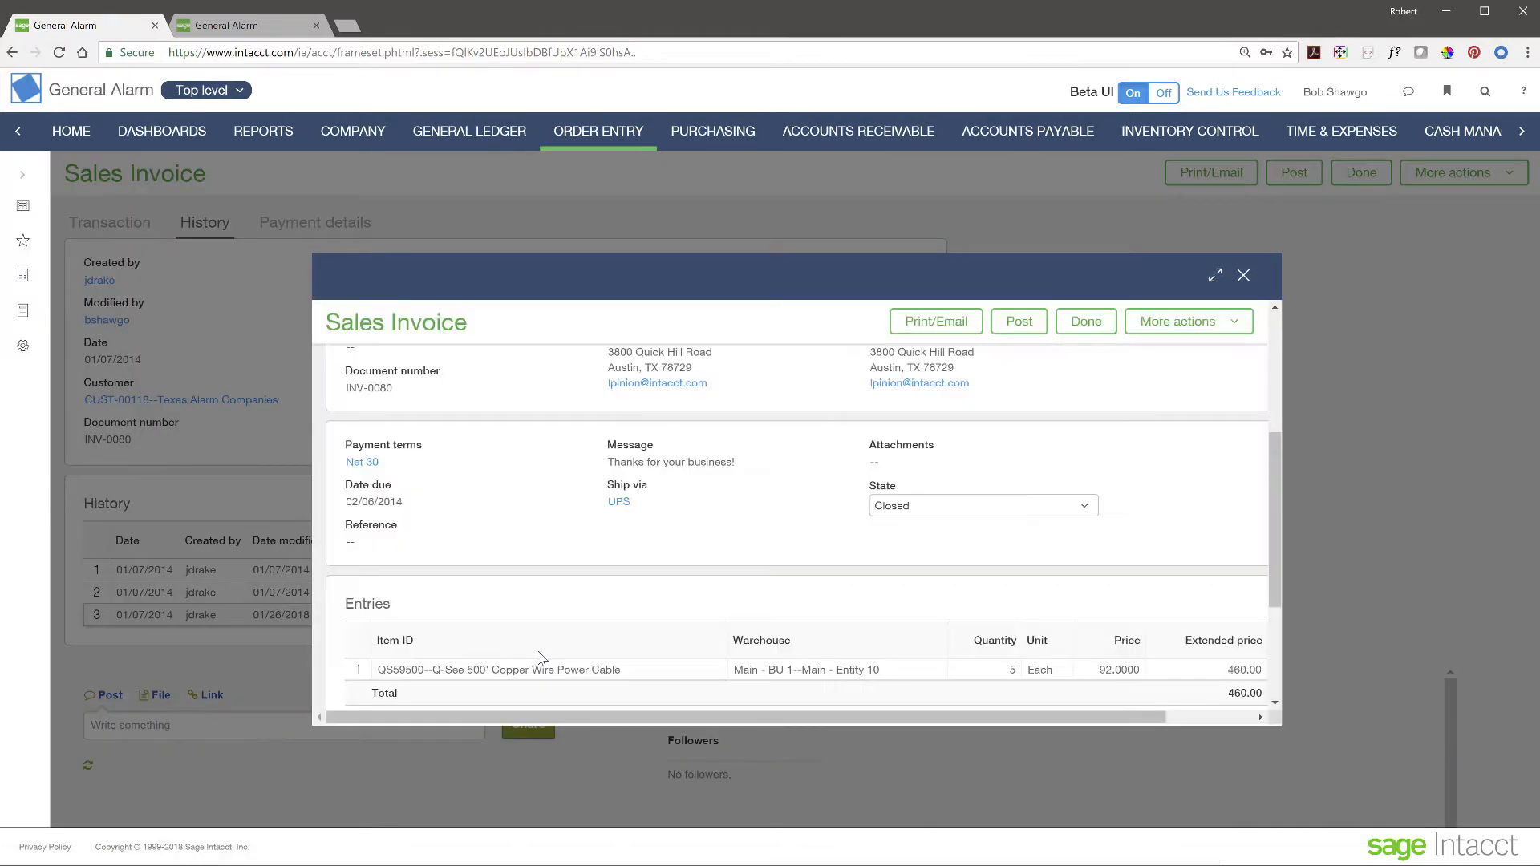
pyautogui.scroll(-4, 624, 508)
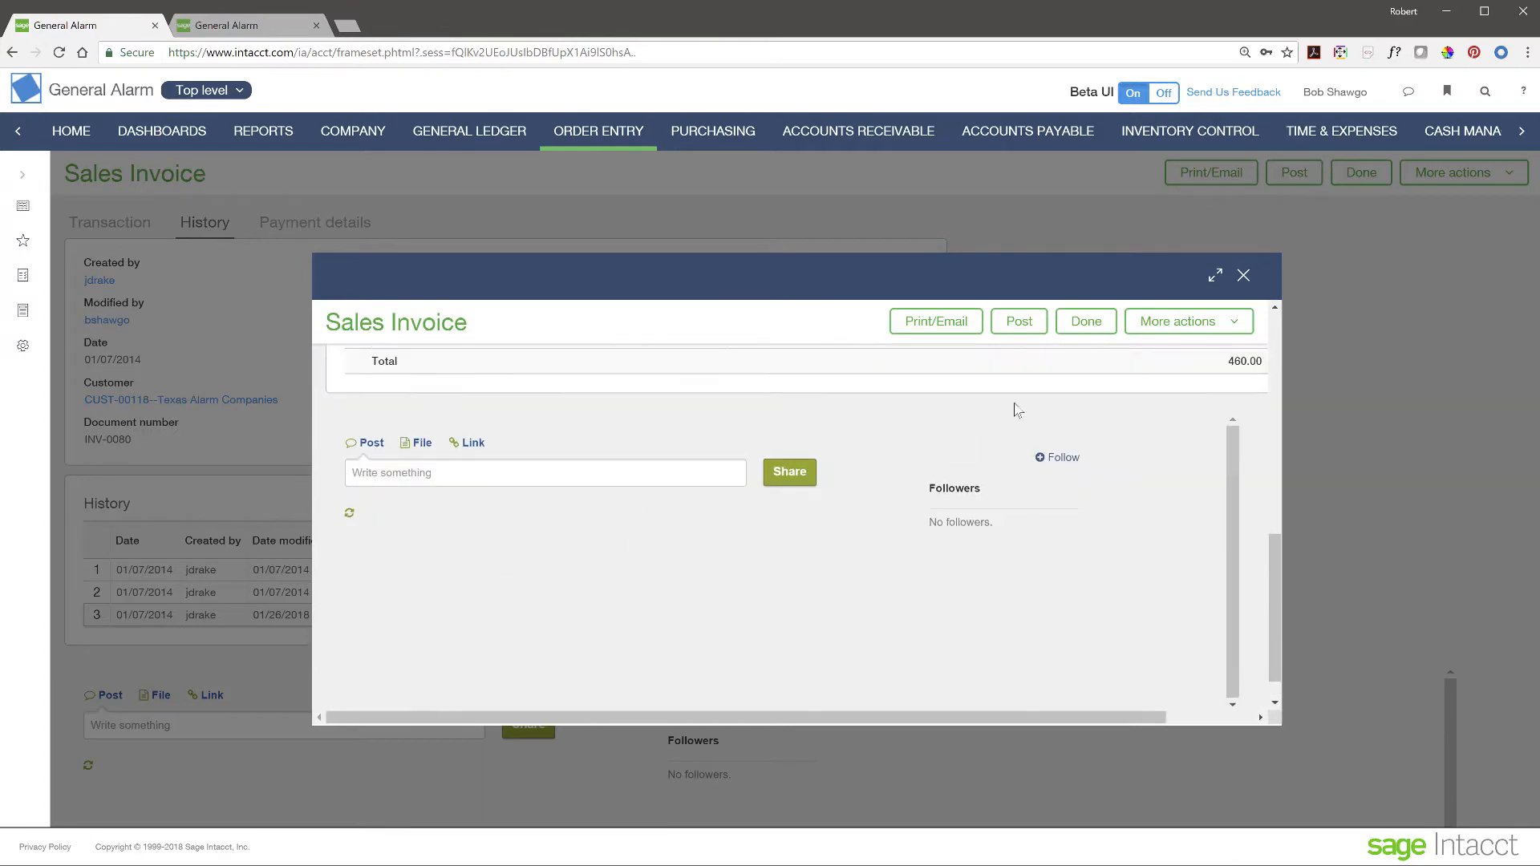
pyautogui.click(1243, 275)
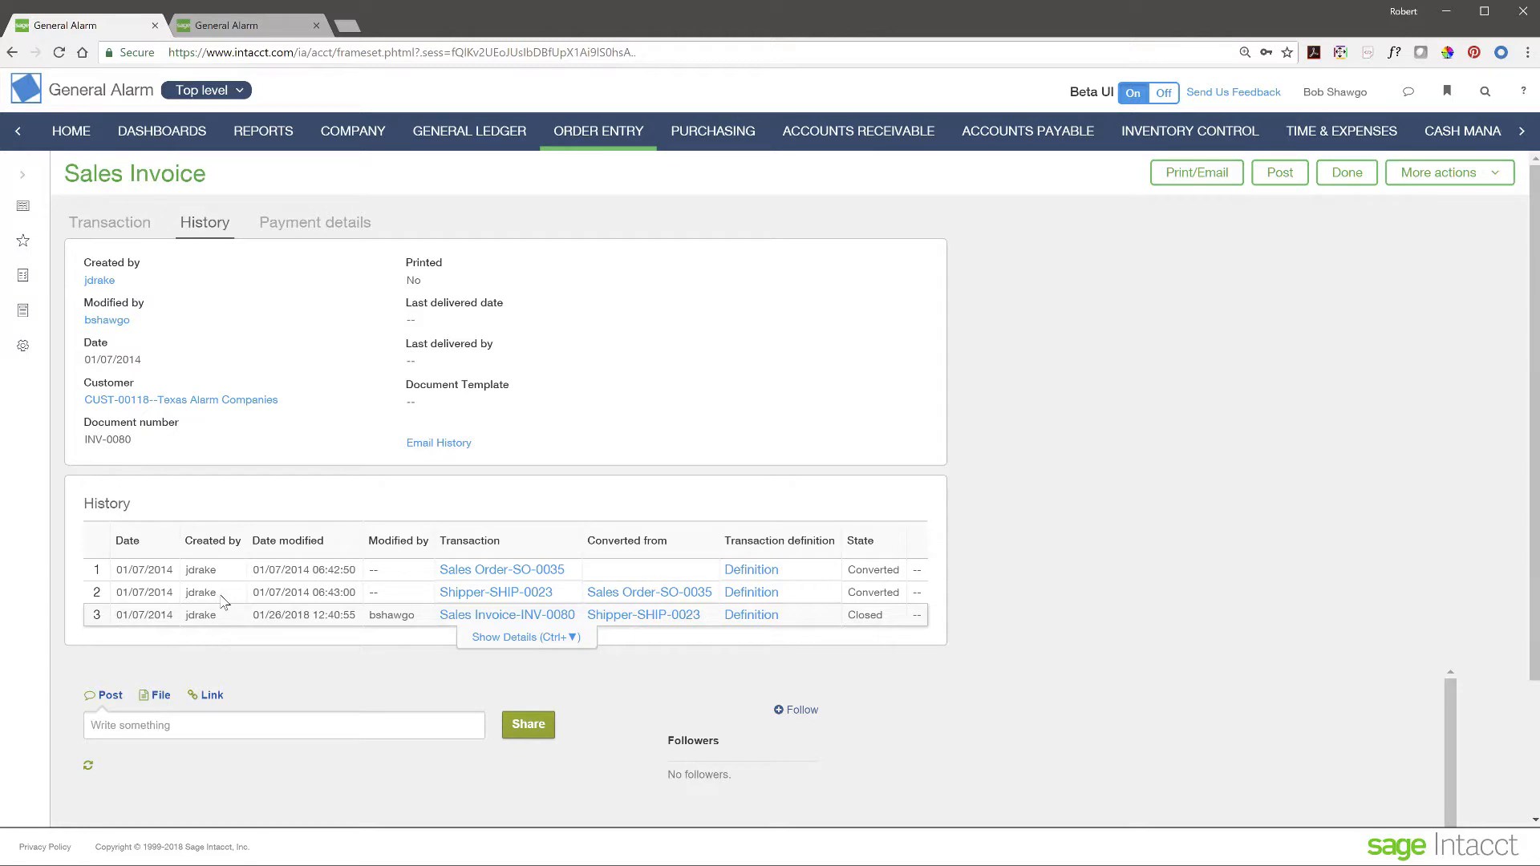
# - Review INV-0080's payment: one 460.00 check received 01/26/2018, with 0.00 due
pyautogui.click(318, 228)
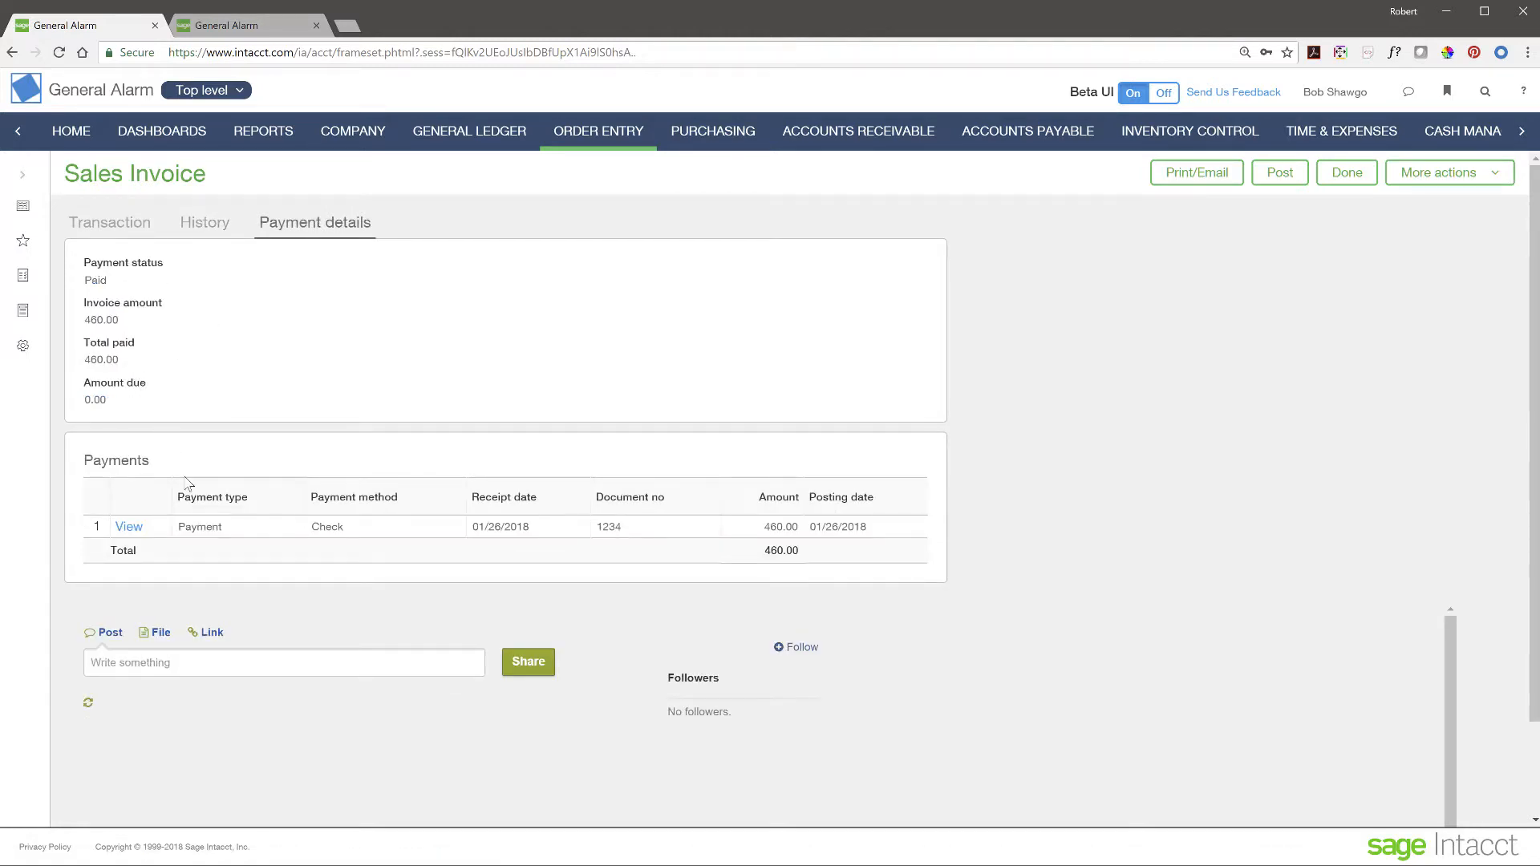
pyautogui.click(127, 529)
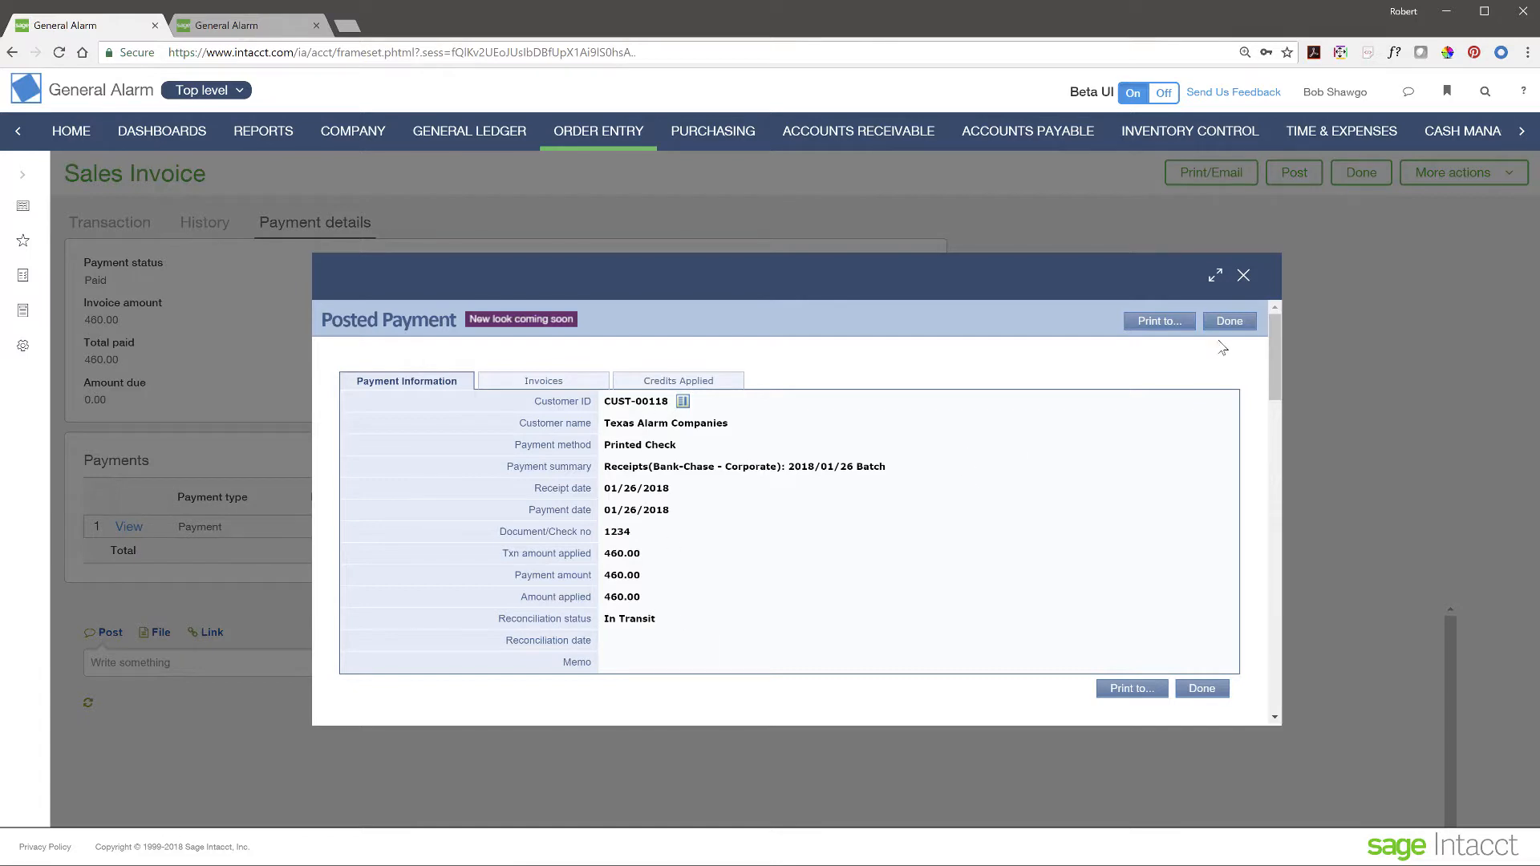
pyautogui.click(1243, 276)
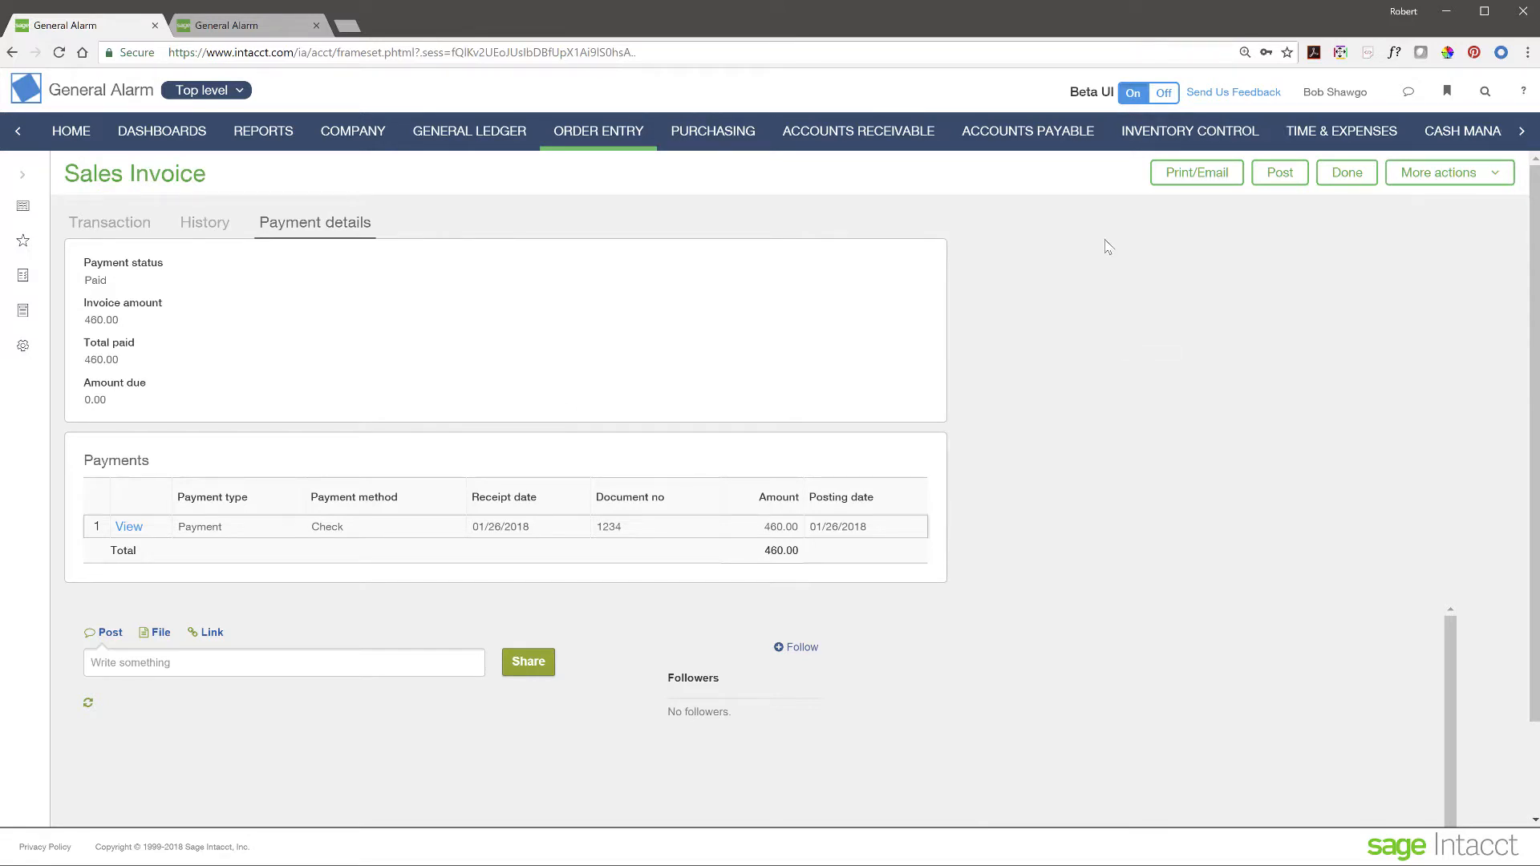
# - Show the CFO dashboard in Daily View with Assets, Revenue, Net Income and Expenses
pyautogui.click(193, 136)
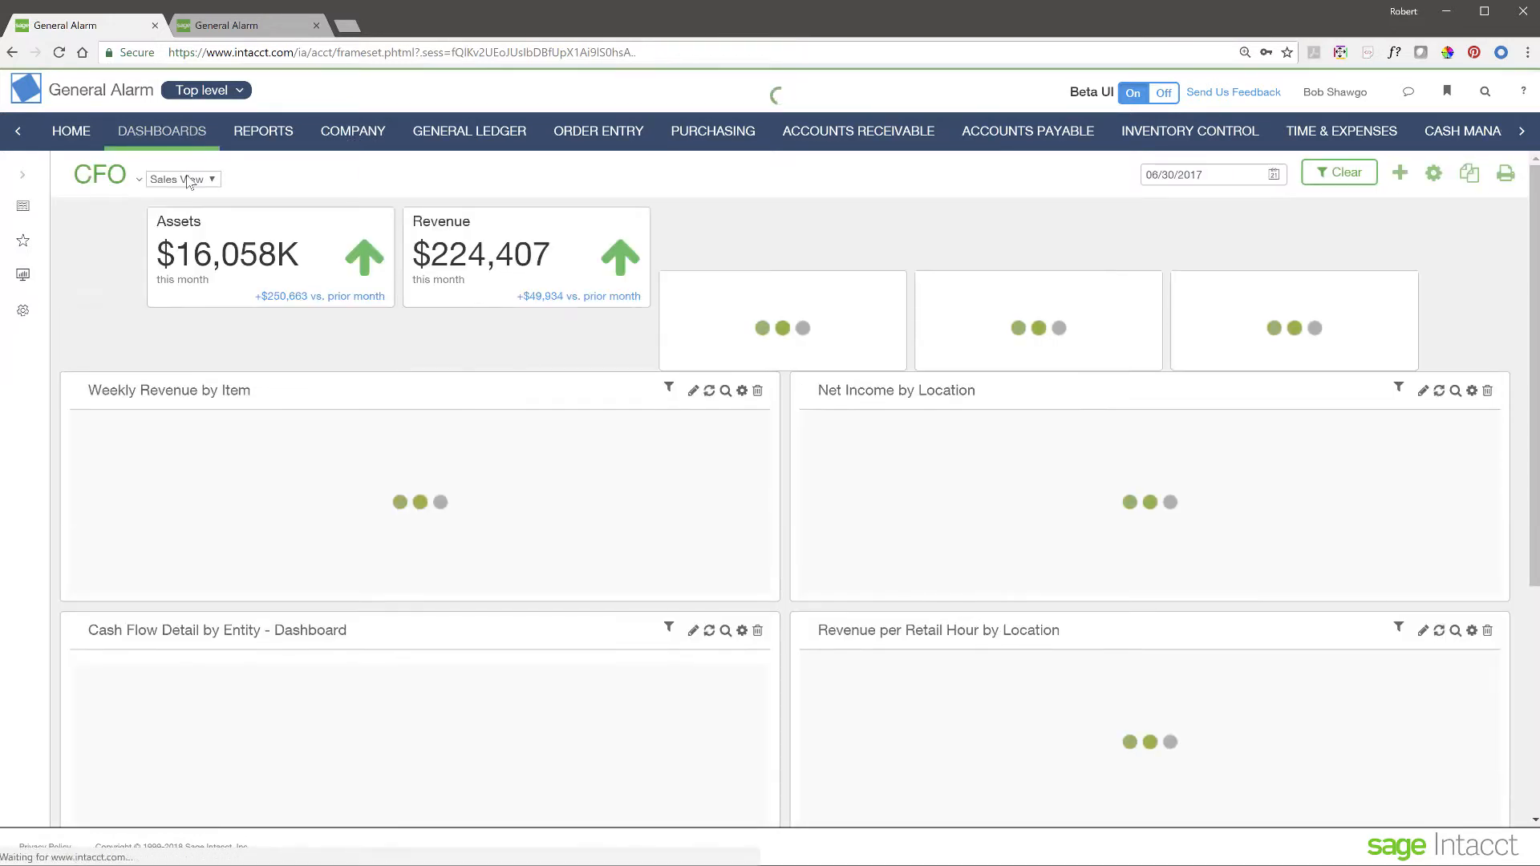
pyautogui.click(189, 181)
pyautogui.click(172, 207)
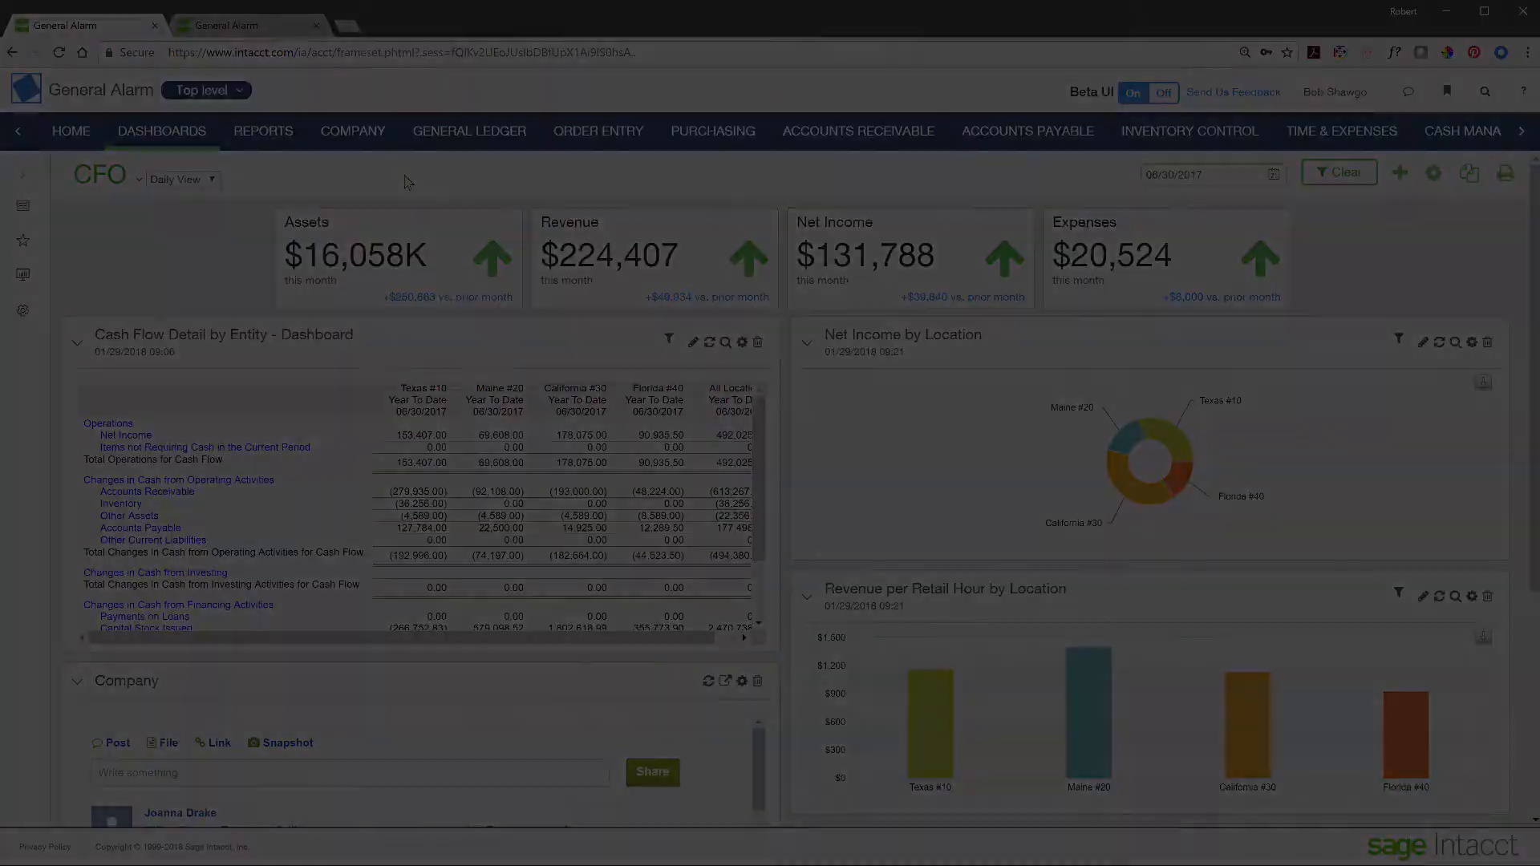
# - Go back to the AGENDA slide and jump to the Procure to Pay section
pyautogui.click(1487, 758)
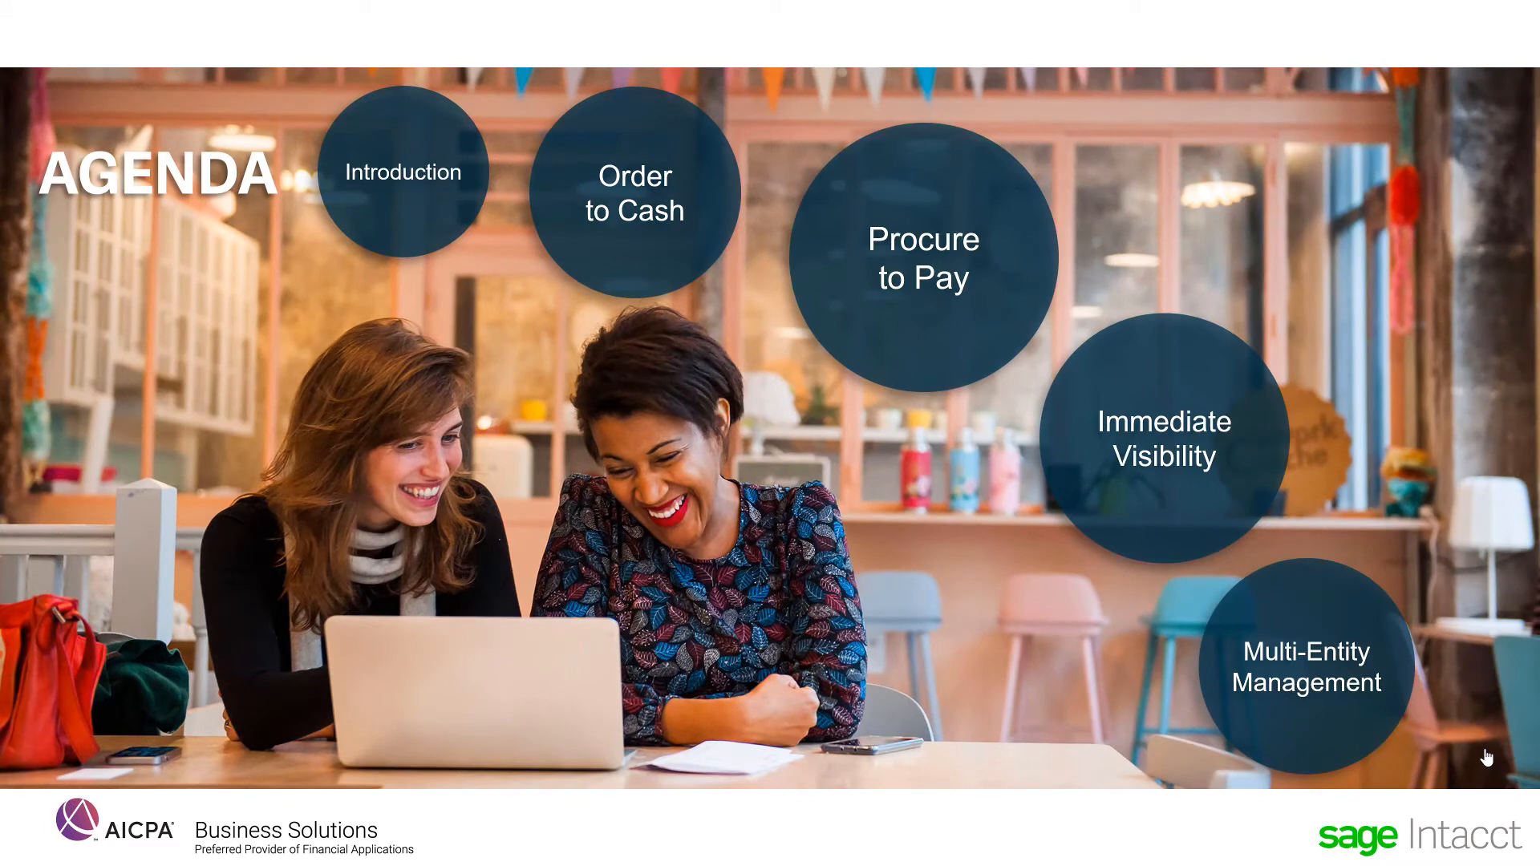
pyautogui.click(975, 275)
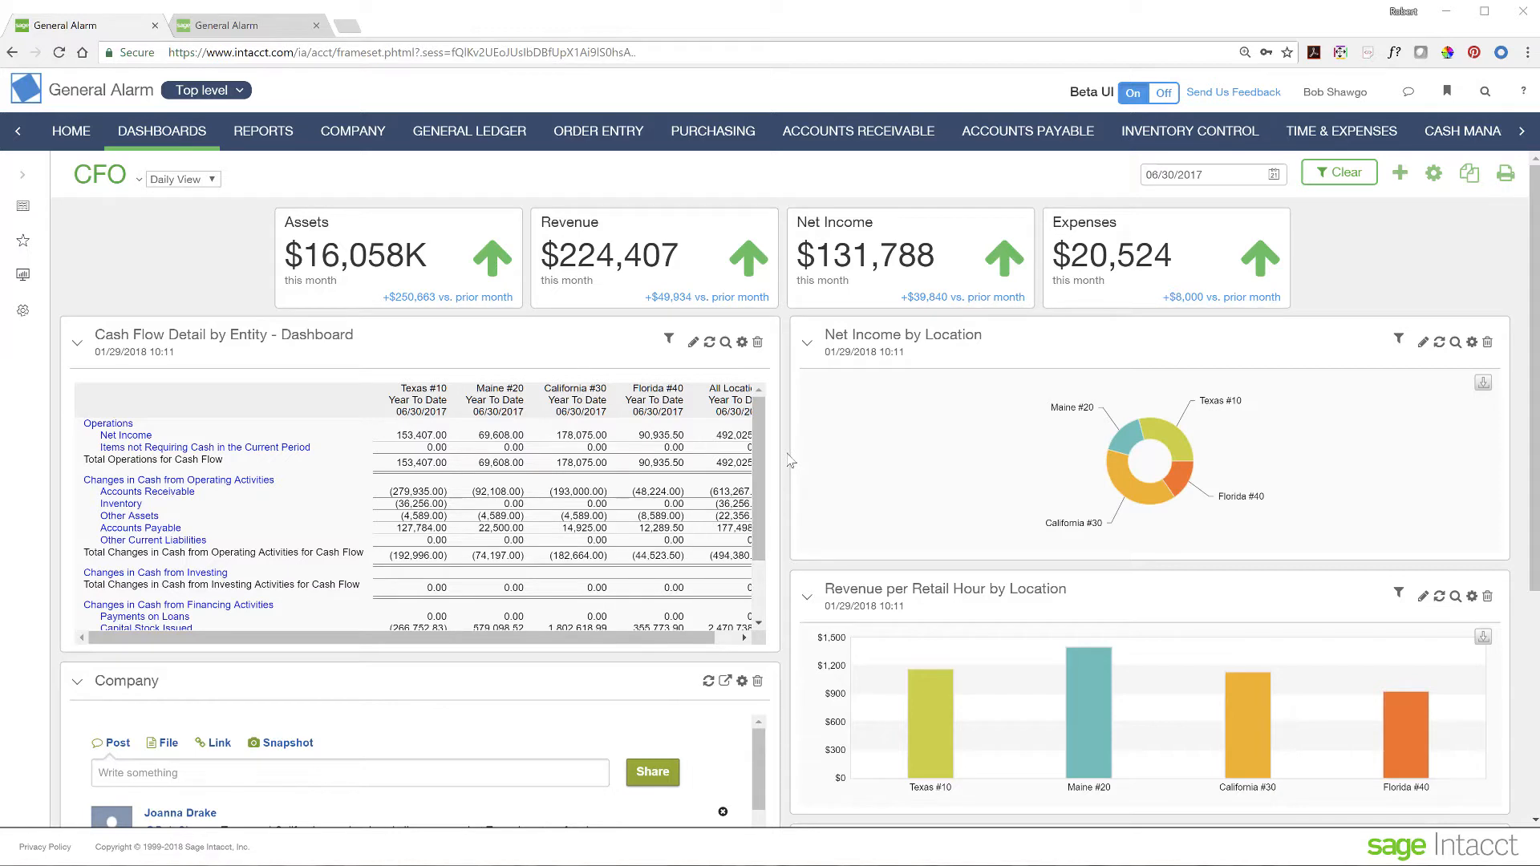
# - Go to the Purchasing module with its vendors, tasks and reports
pyautogui.click(709, 134)
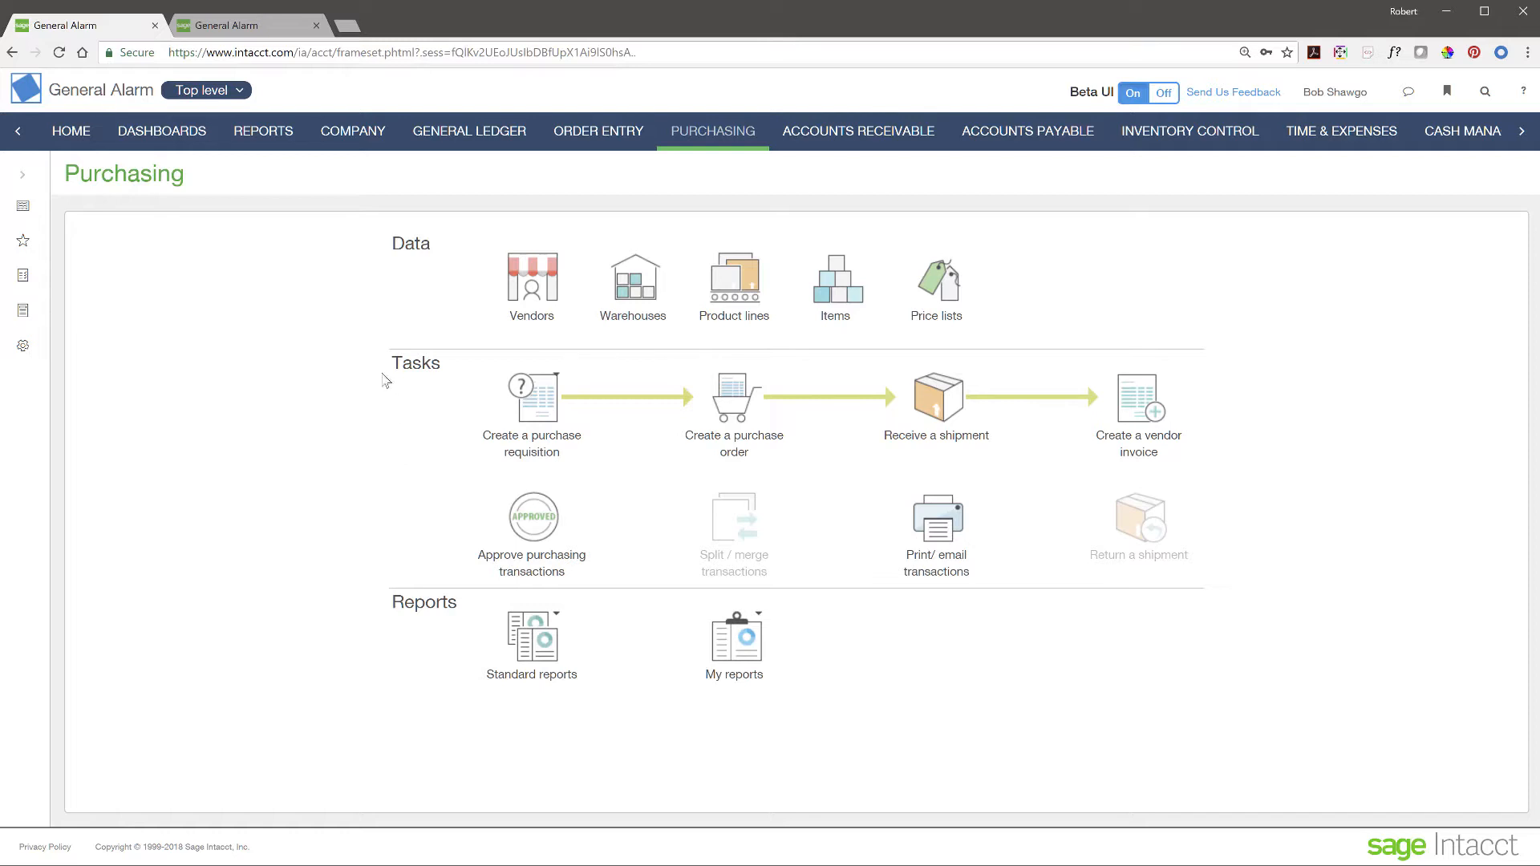
# - Switch to the second General Alarm browser session's Home page
pyautogui.click(259, 28)
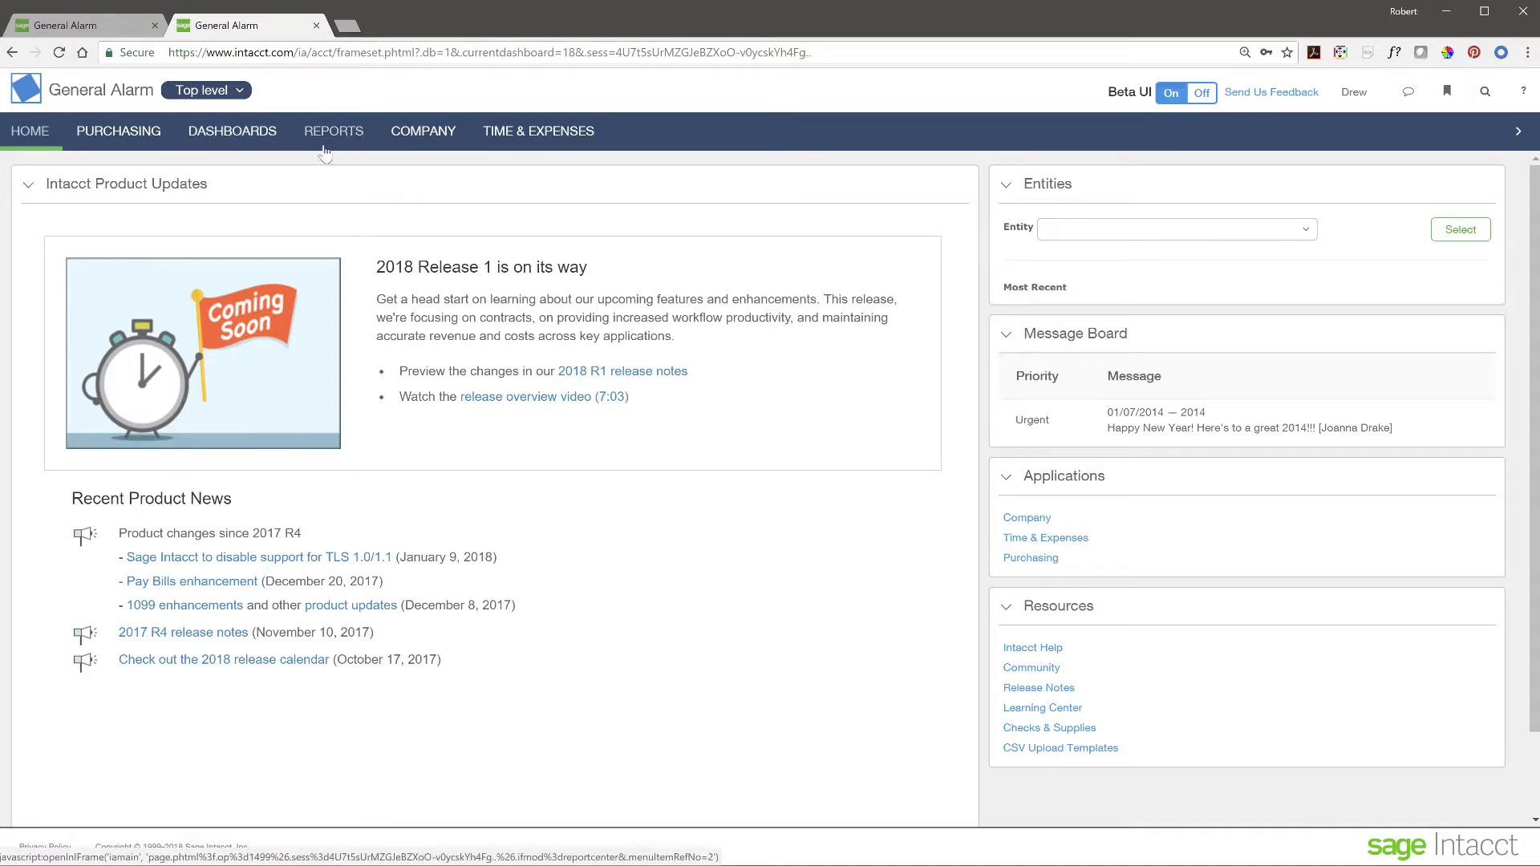
# - Create a new blank purchase requisition from the Purchasing area
pyautogui.click(130, 138)
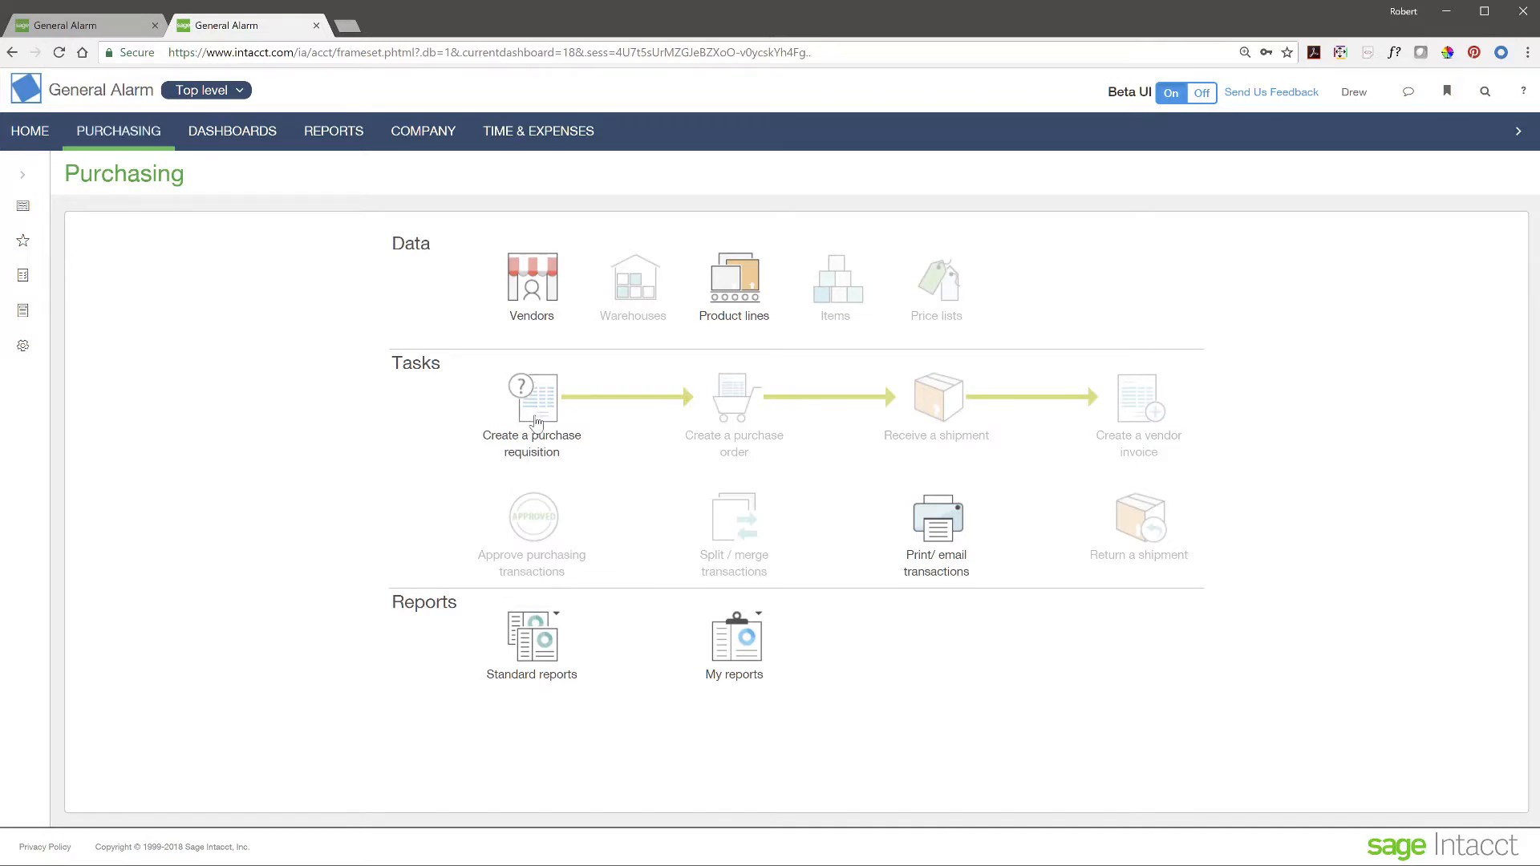
pyautogui.click(536, 423)
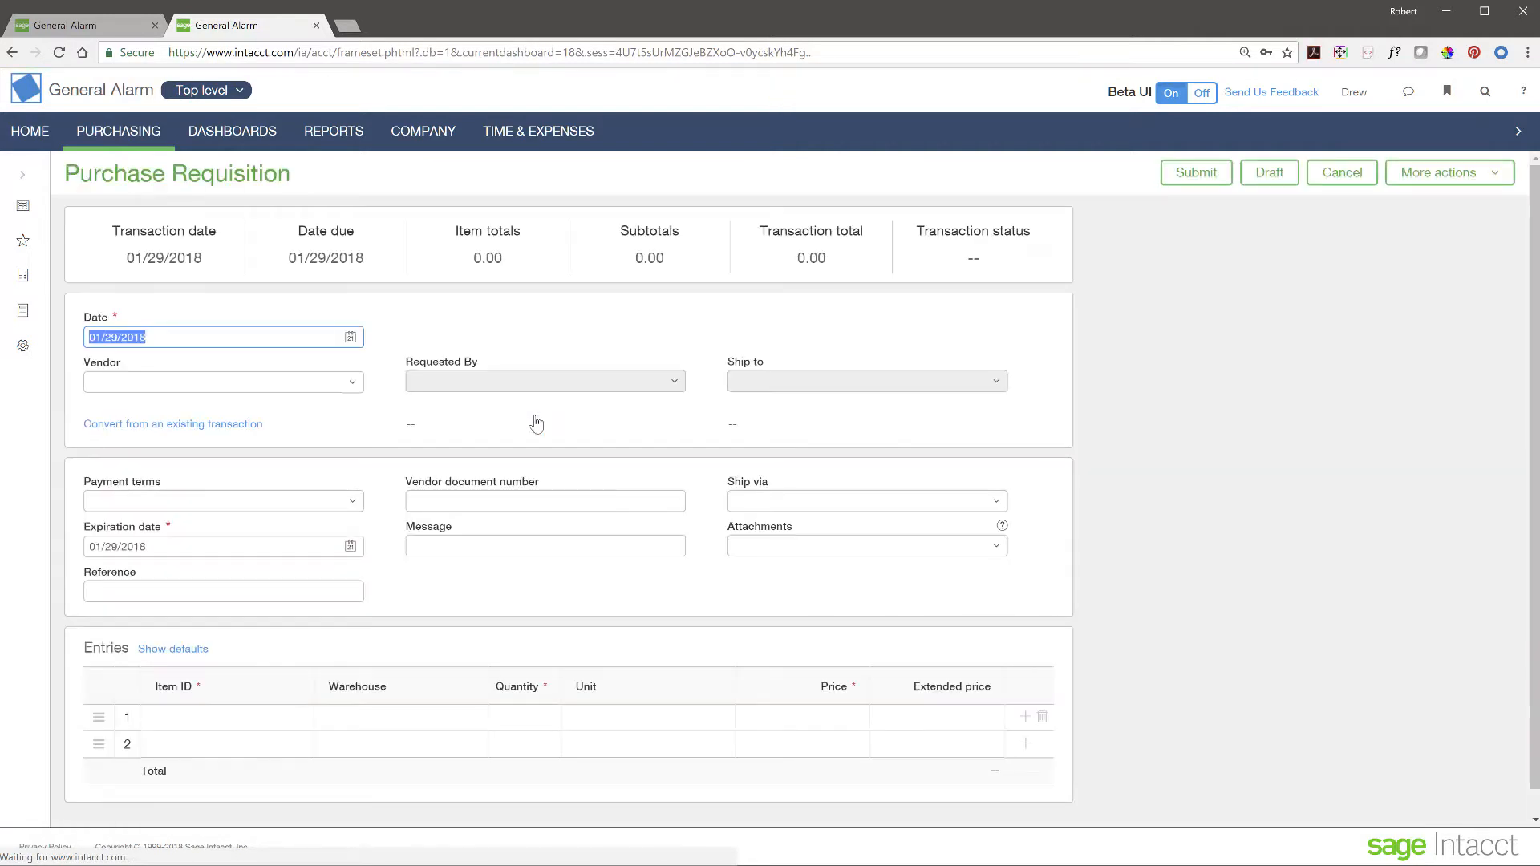
# - Set the requisition vendor to Staples
pyautogui.click(348, 381)
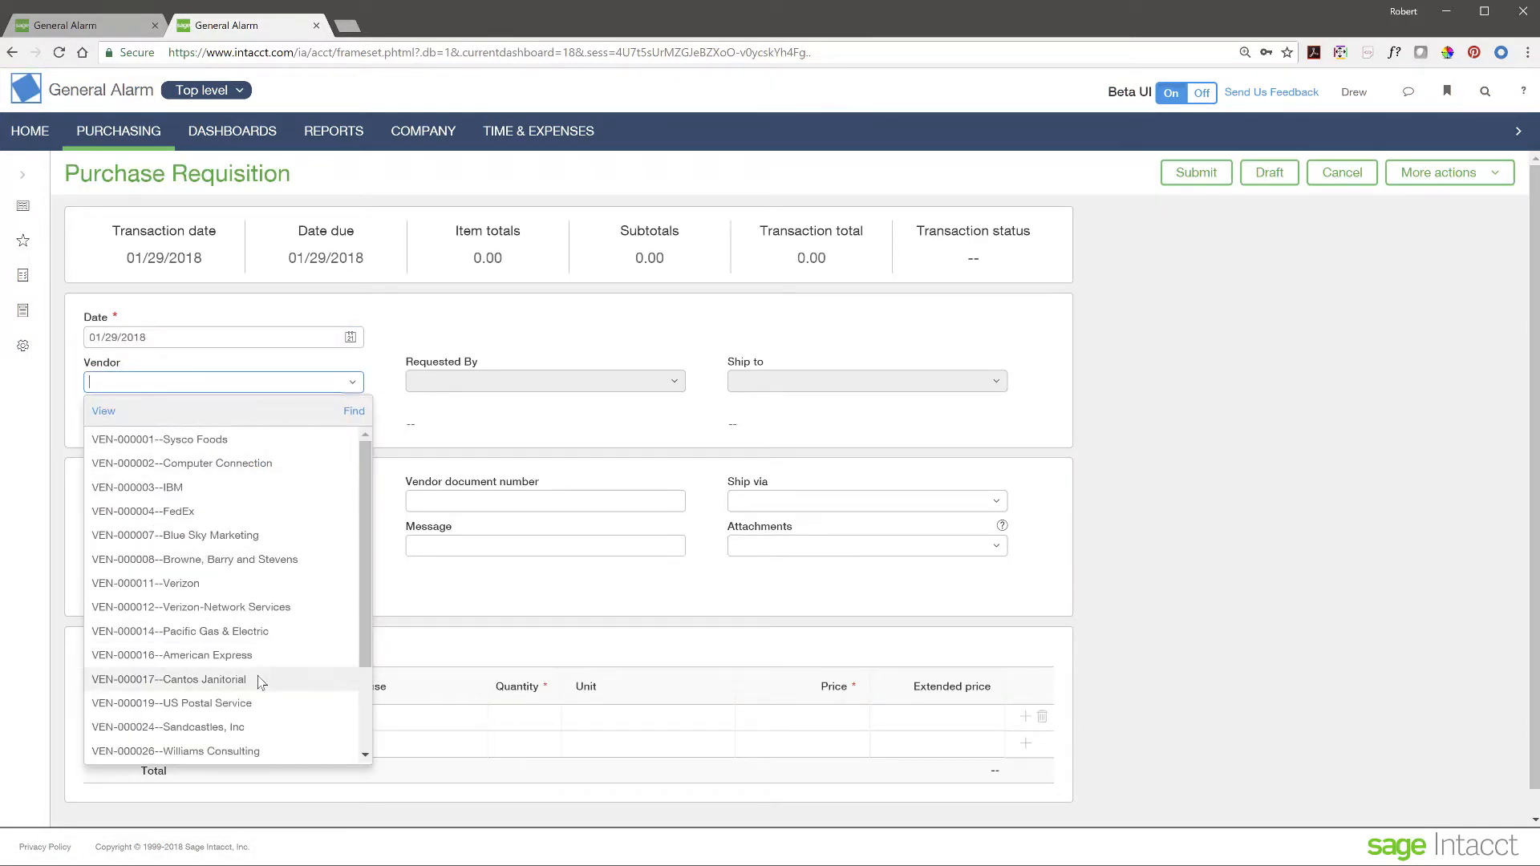
pyautogui.scroll(-1, 259, 677)
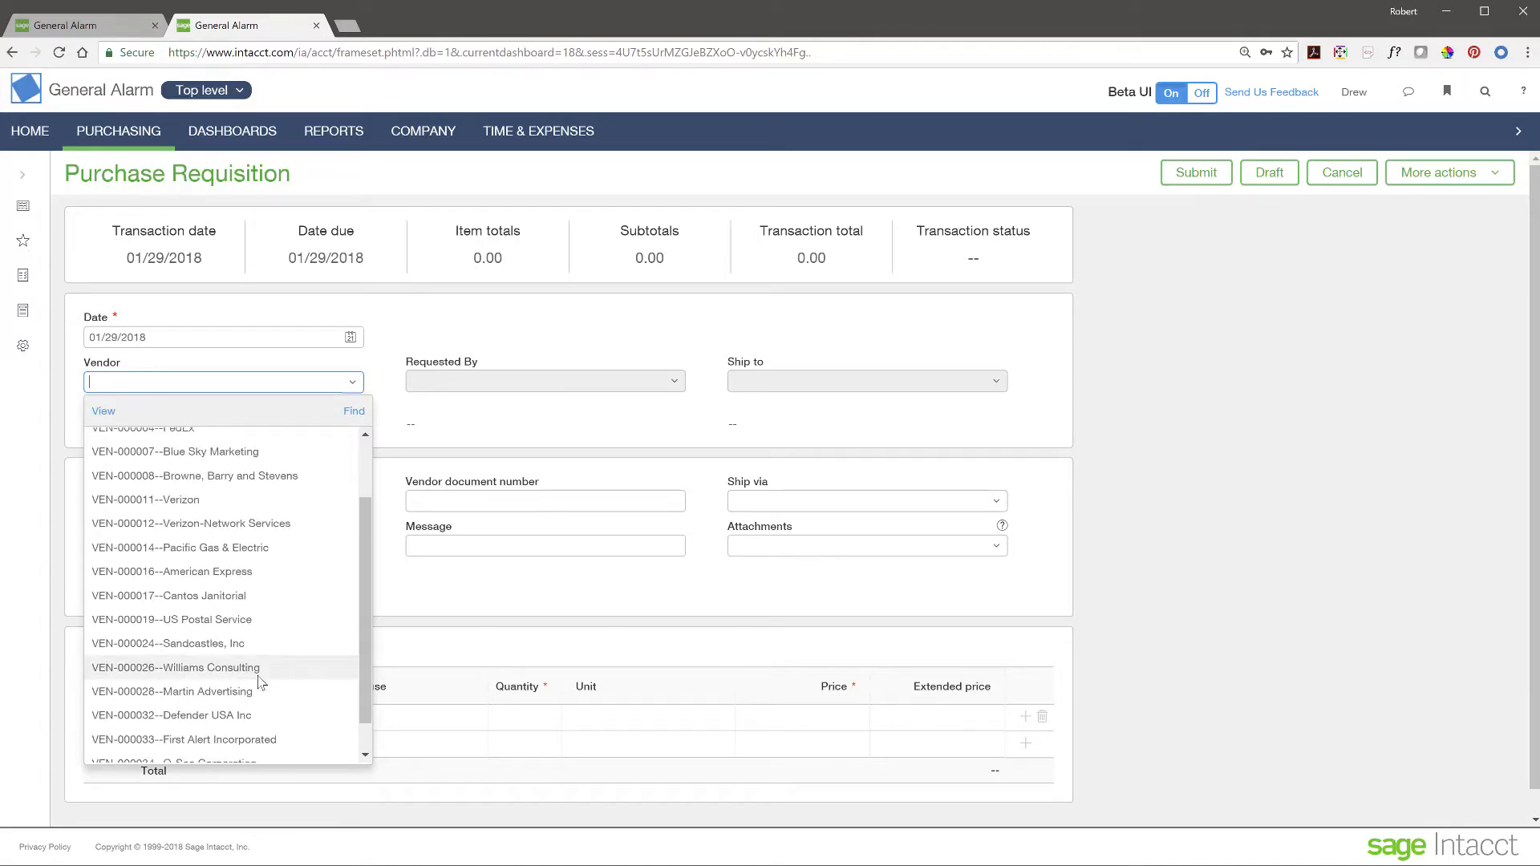
pyautogui.scroll(2, 259, 680)
pyautogui.scroll(-4, 259, 680)
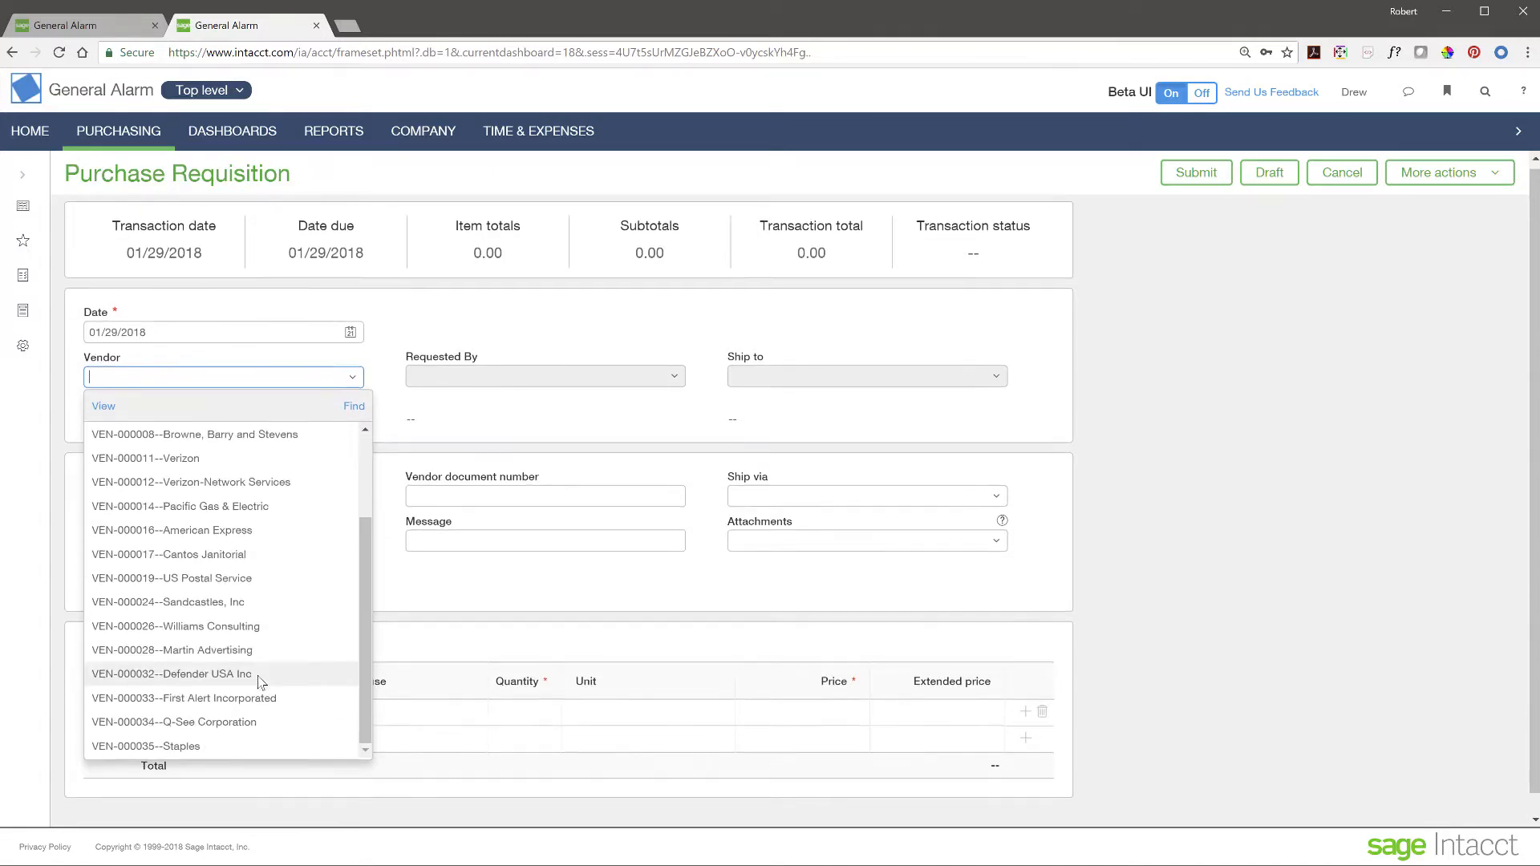
pyautogui.click(185, 723)
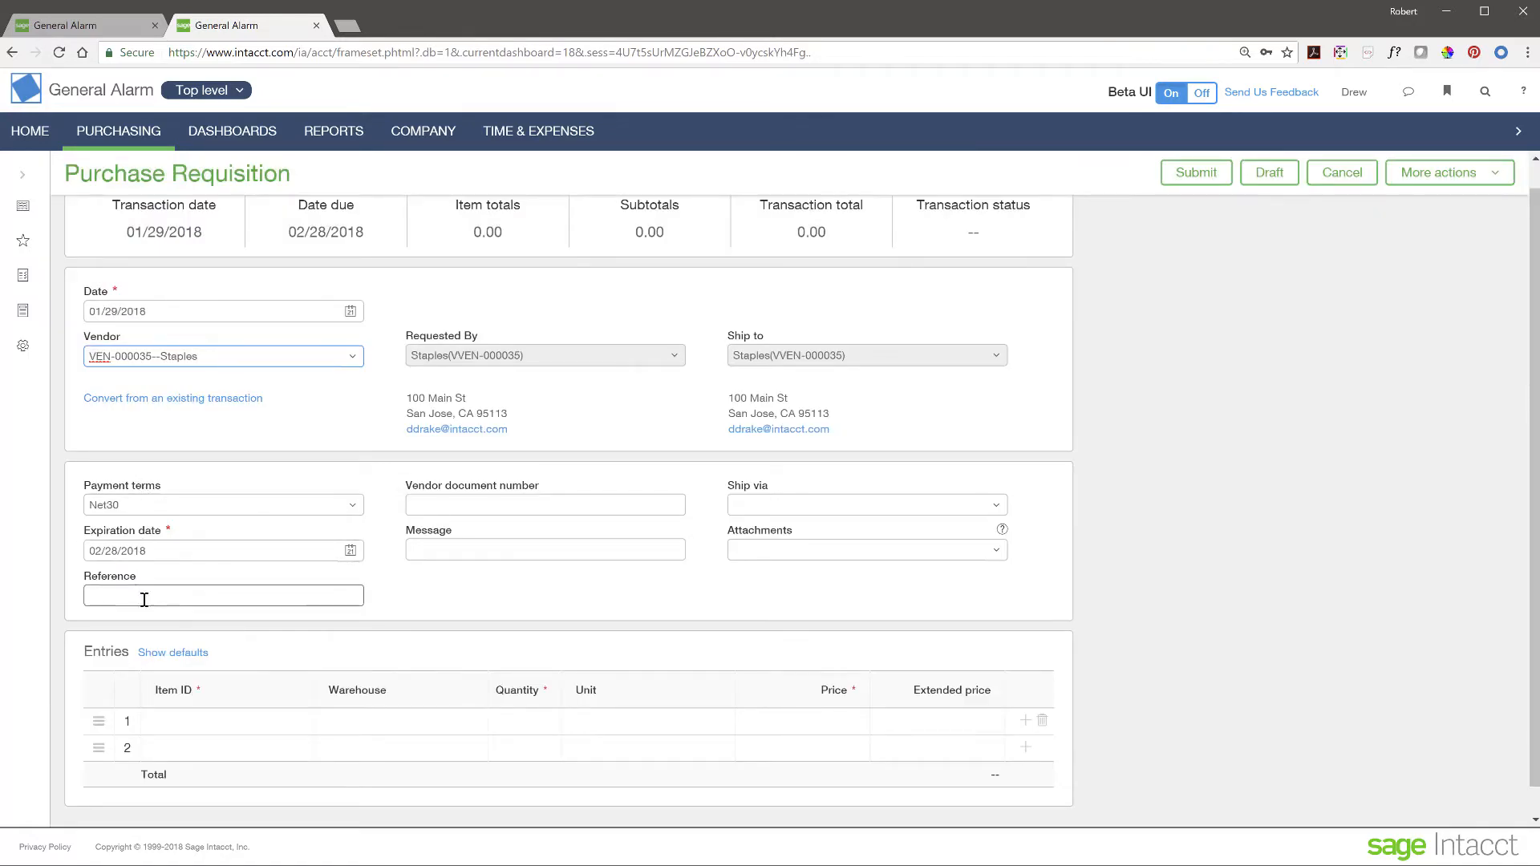
pyautogui.click(462, 506)
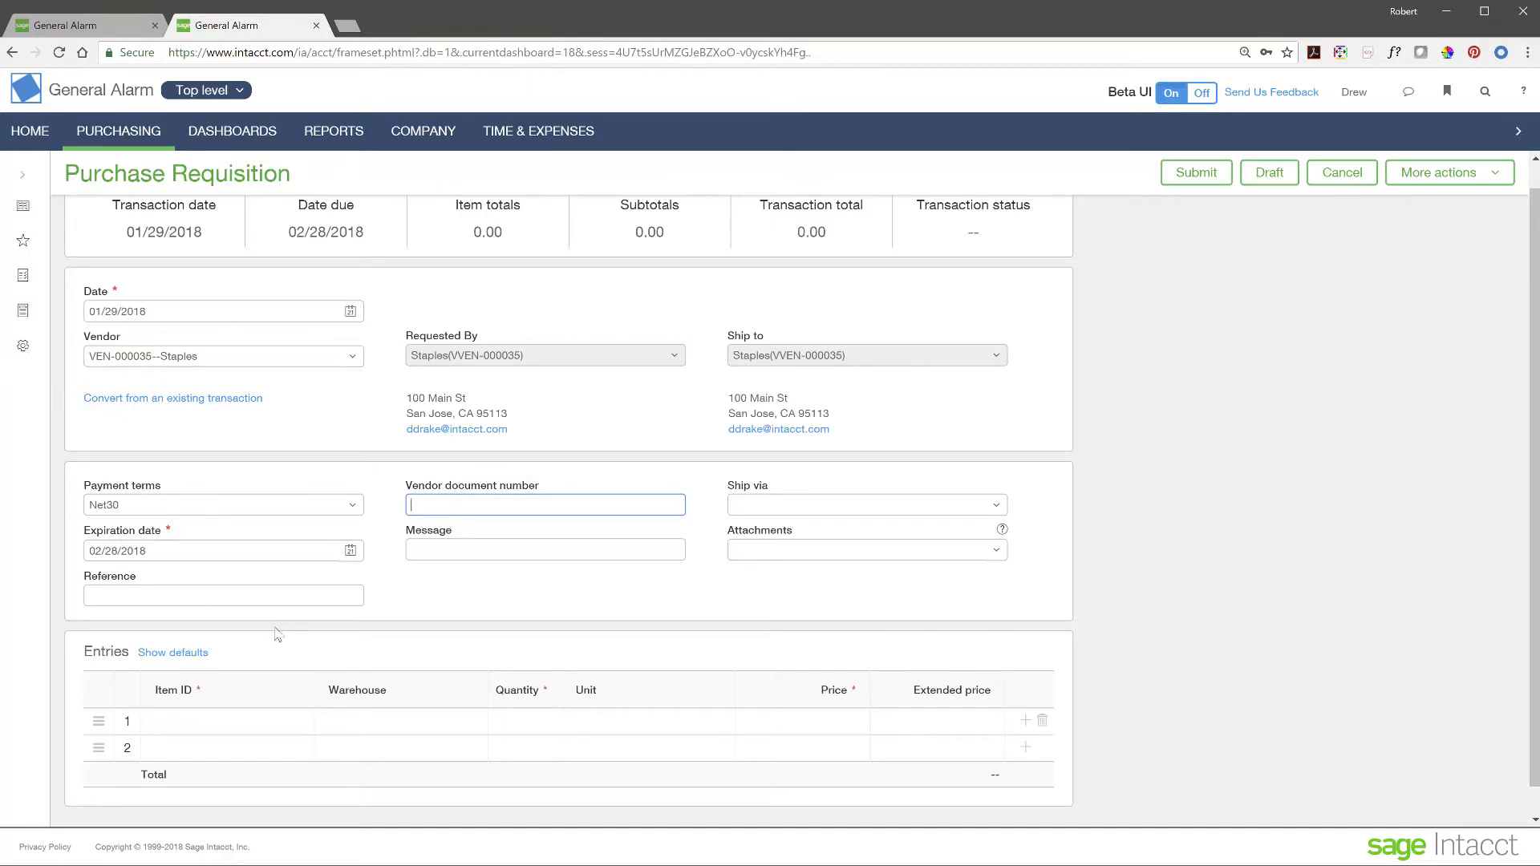
# - Add line 1: HM92 Printer Paper 92 Bright, quantity 50
pyautogui.click(252, 718)
pyautogui.click(282, 722)
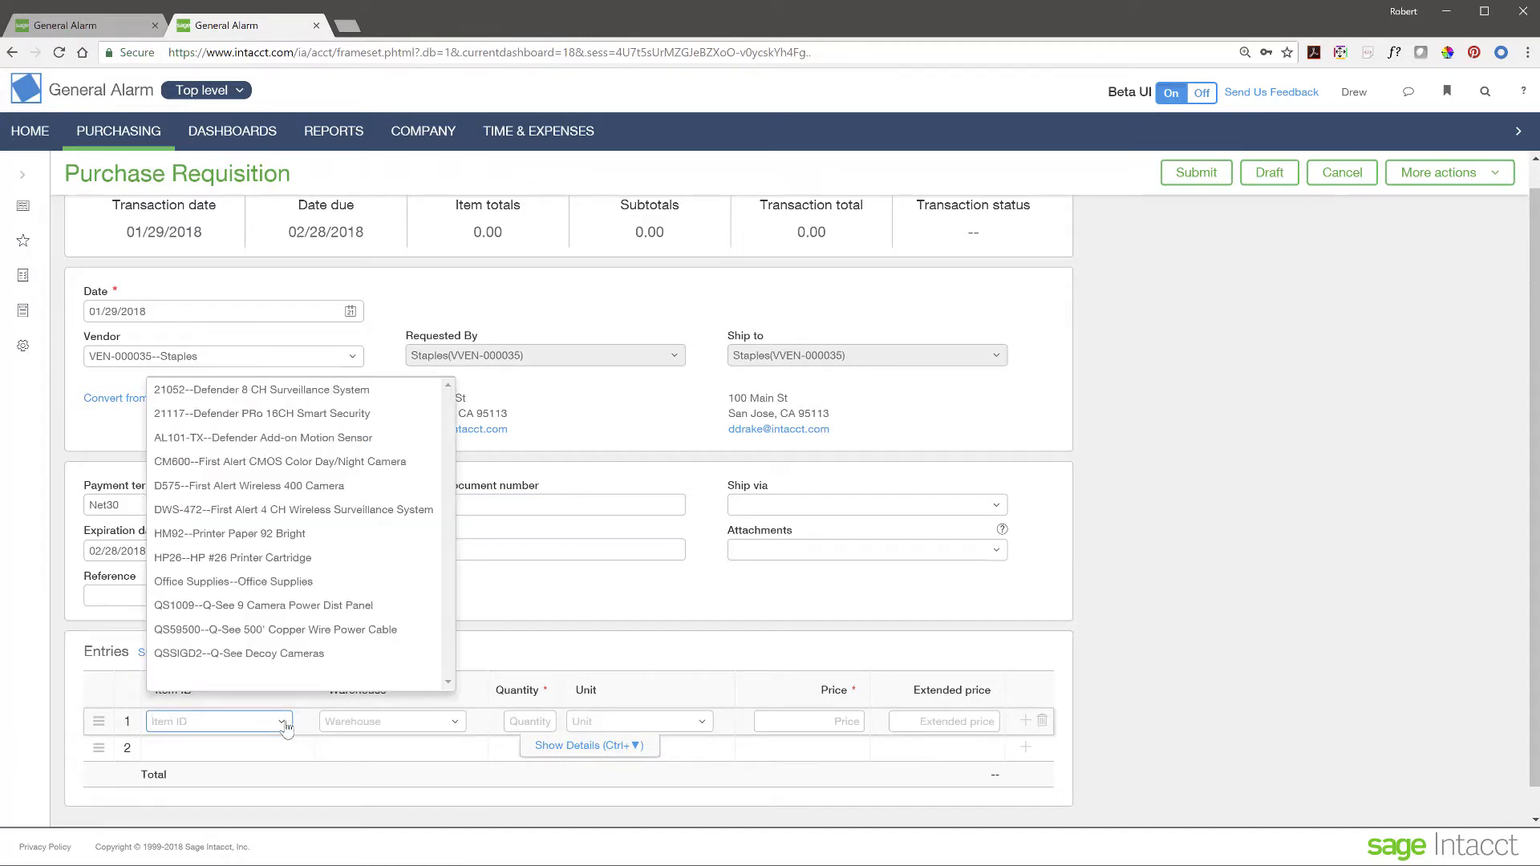
pyautogui.click(244, 535)
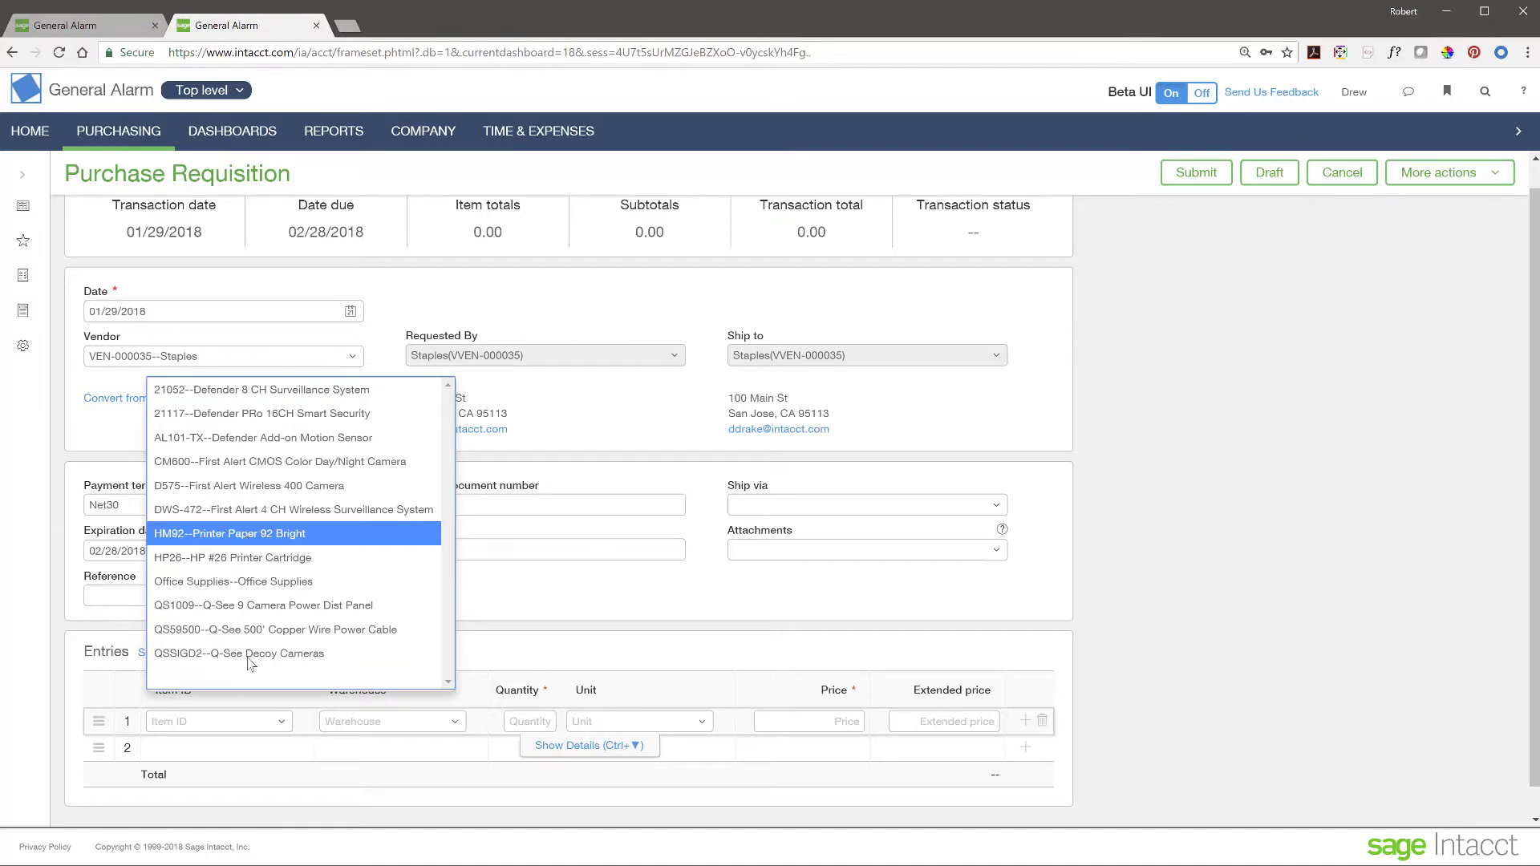
pyautogui.click(293, 535)
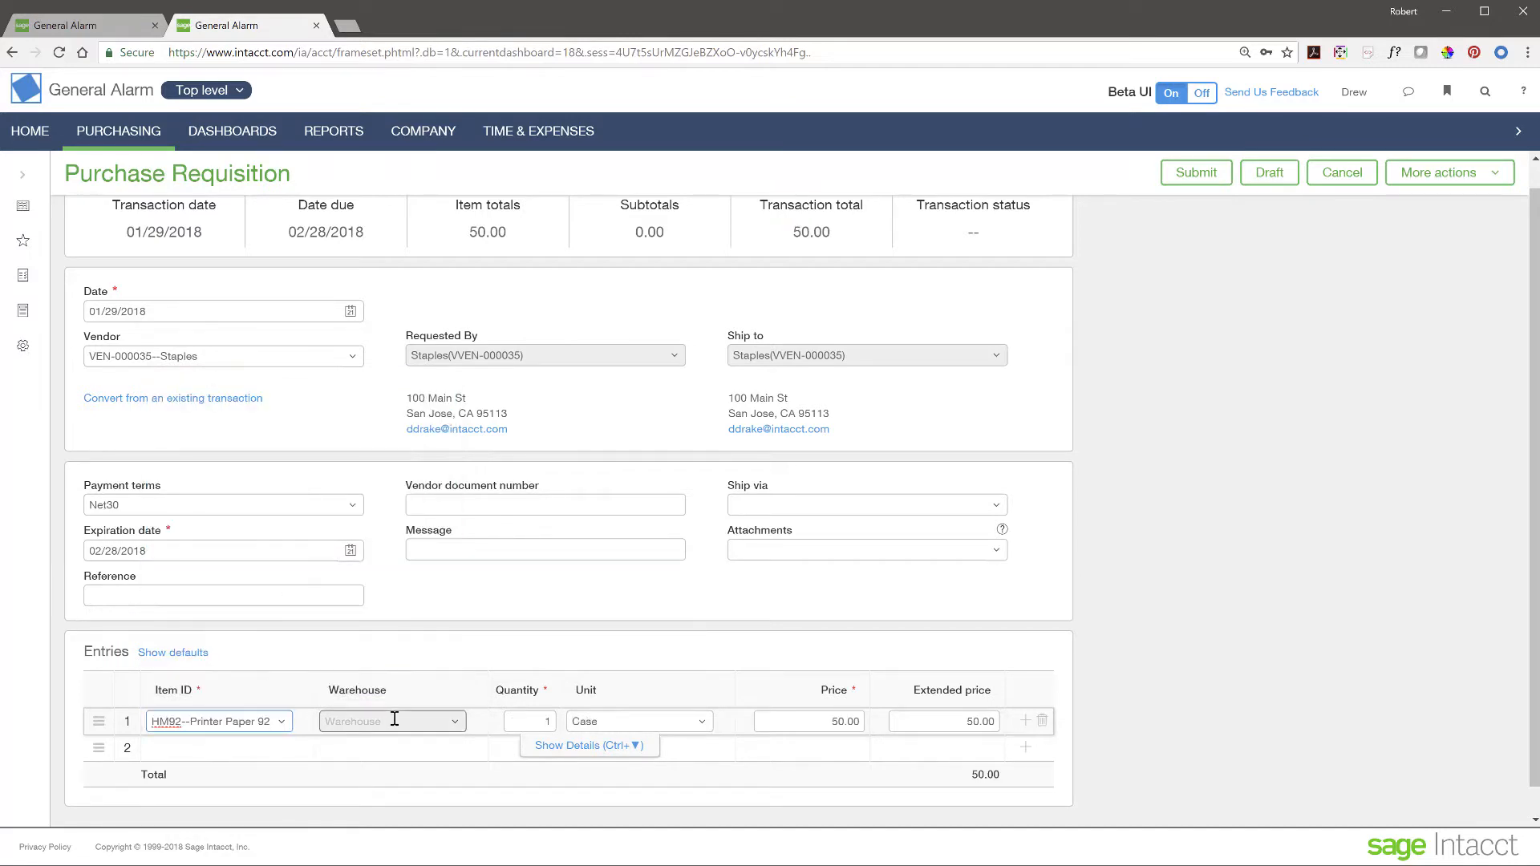
pyautogui.click(540, 721)
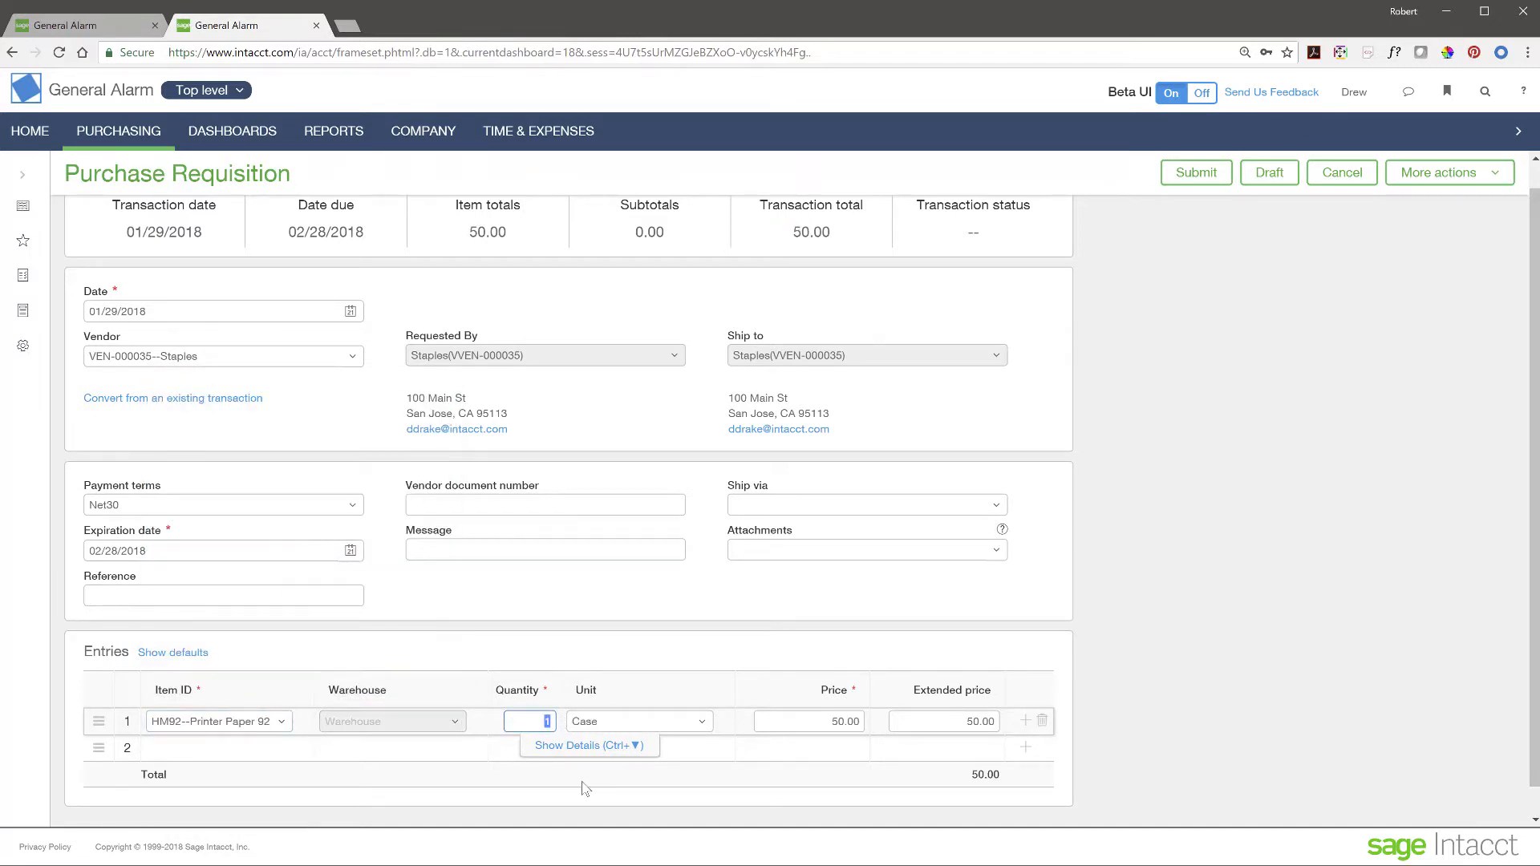
pyautogui.write('50')
# - Add line 2: HP26 printer cartridge, quantity 10
pyautogui.click(250, 746)
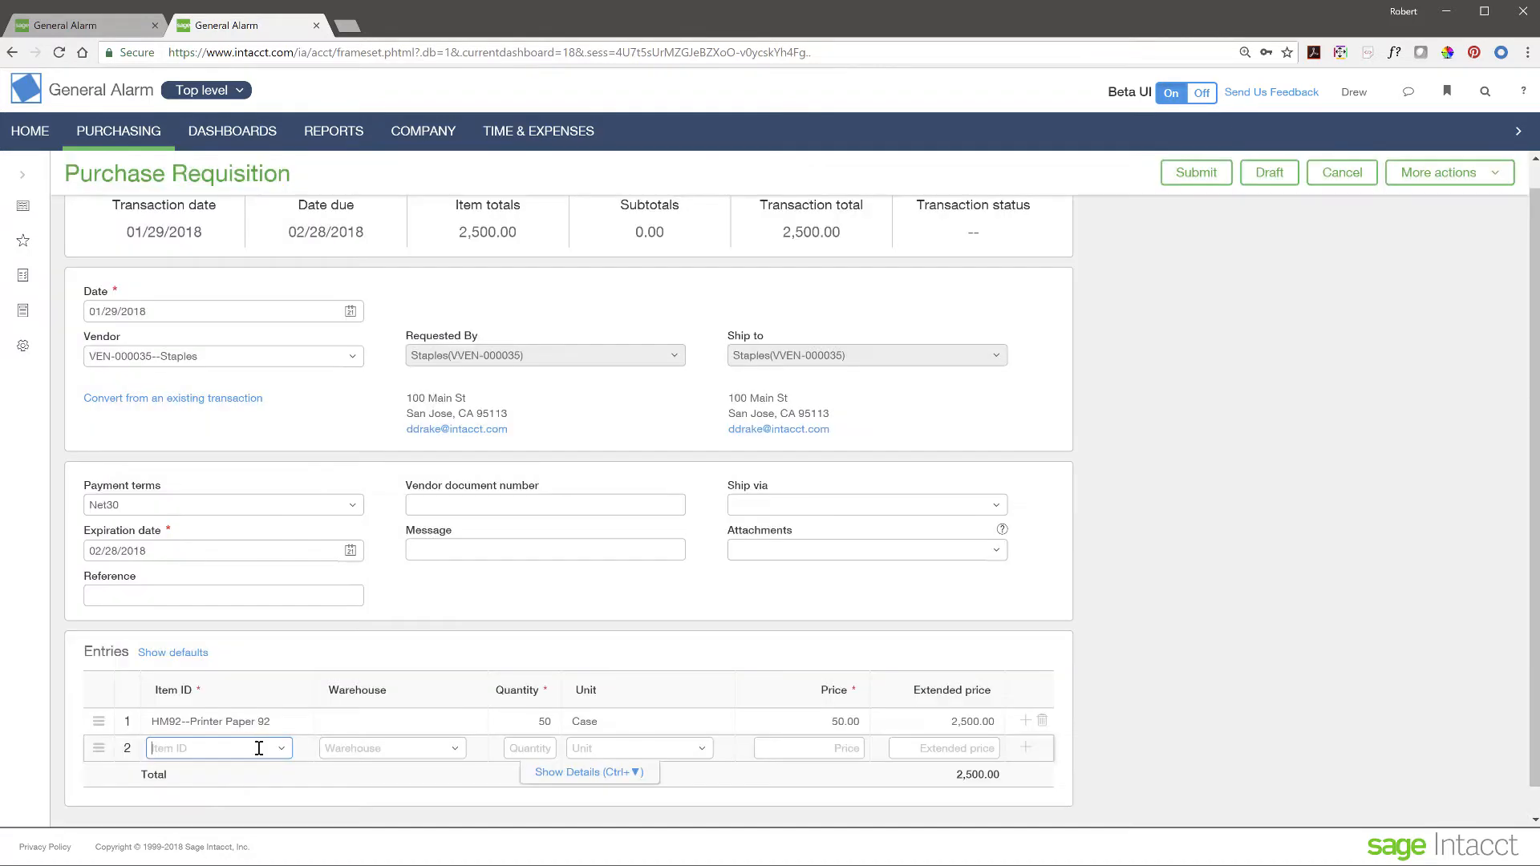
pyautogui.click(281, 749)
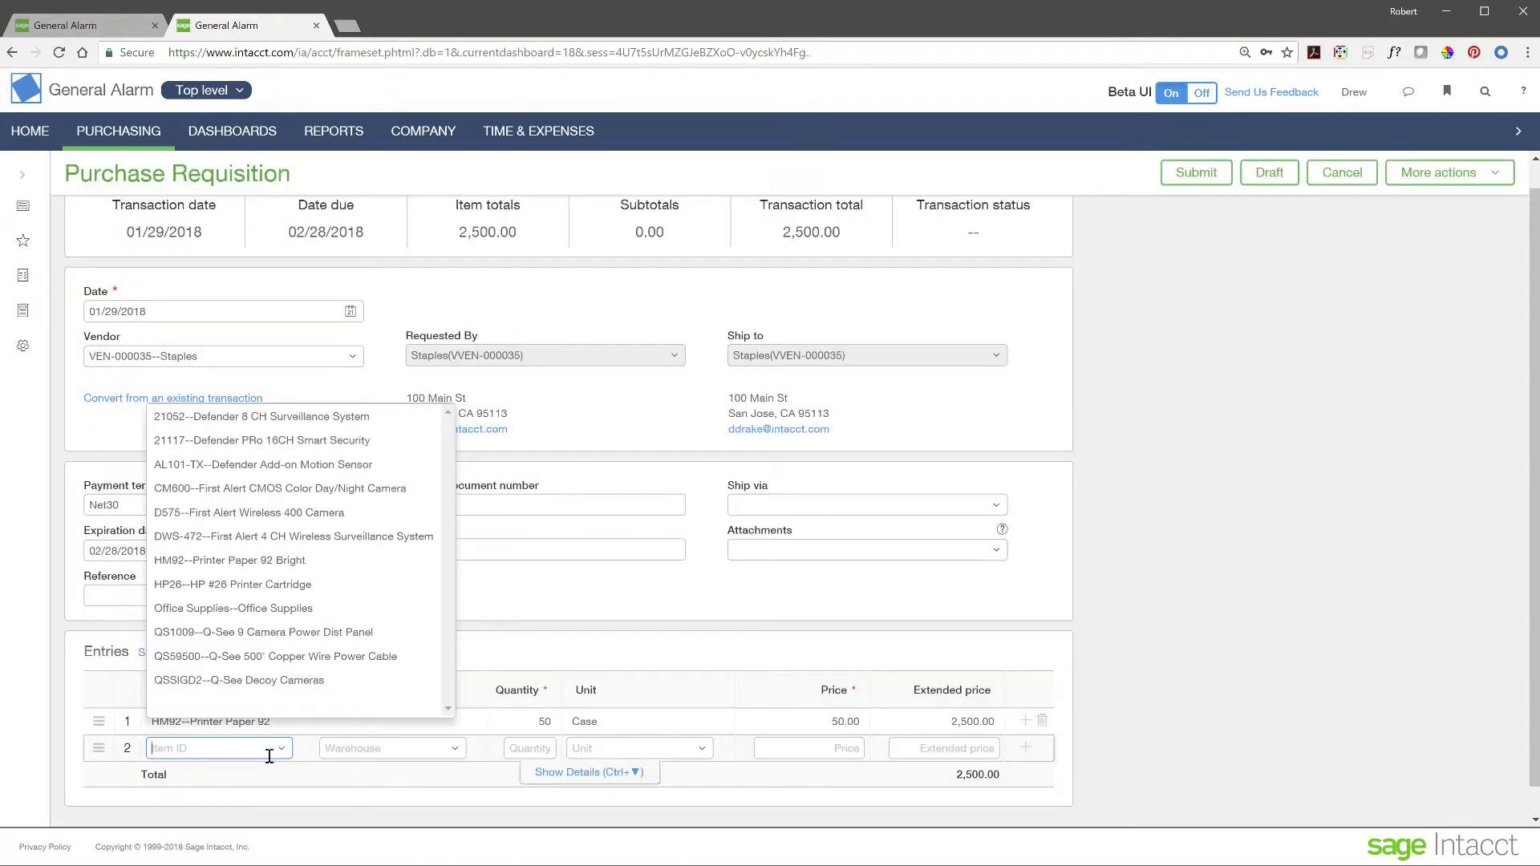
pyautogui.click(255, 586)
pyautogui.click(517, 747)
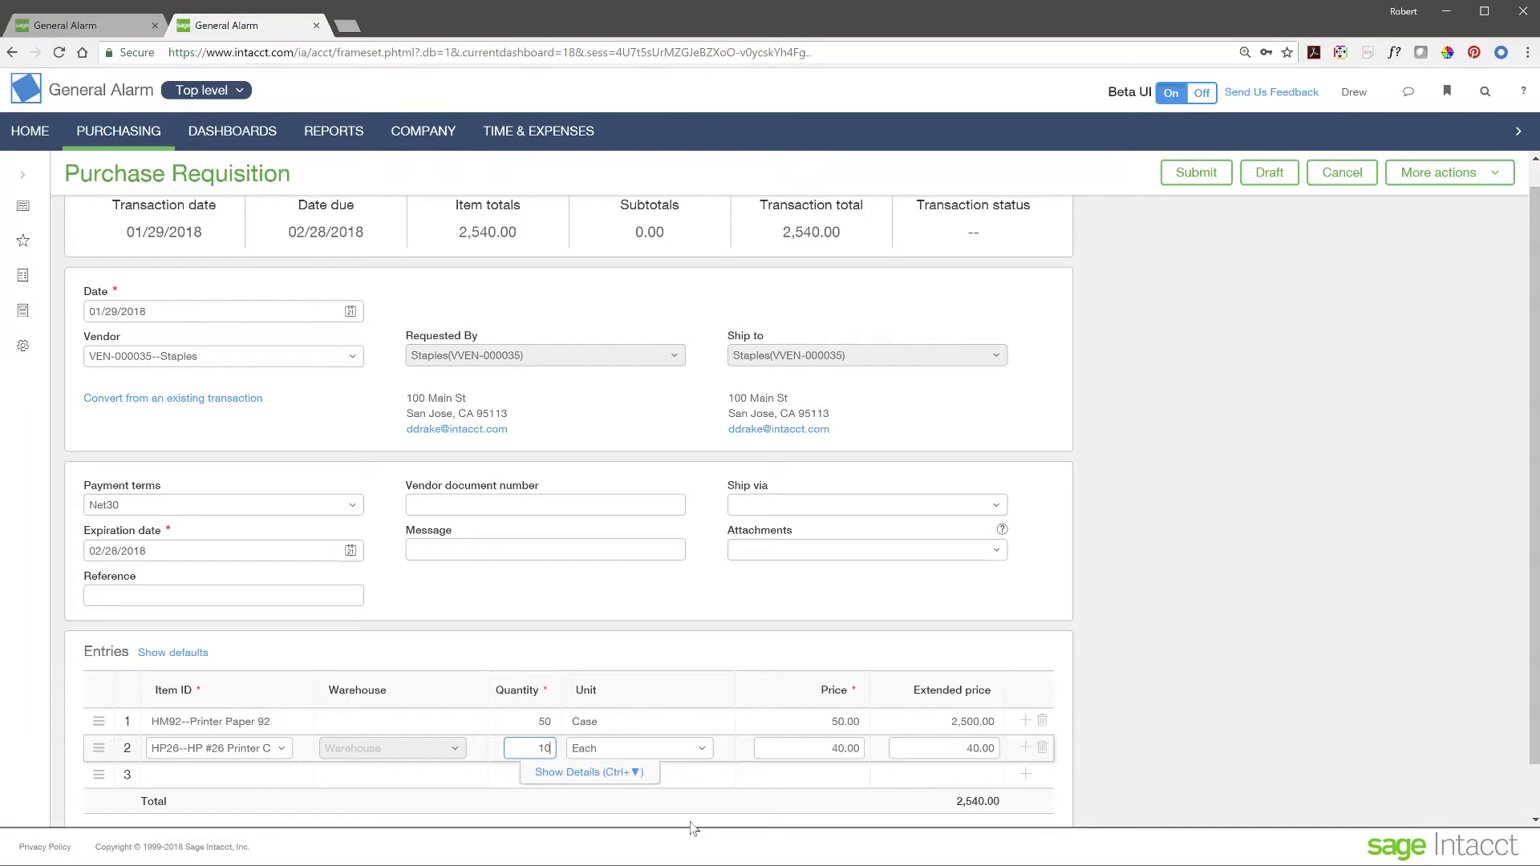
pyautogui.write('10')
pyautogui.click(468, 782)
pyautogui.scroll(1, 717, 591)
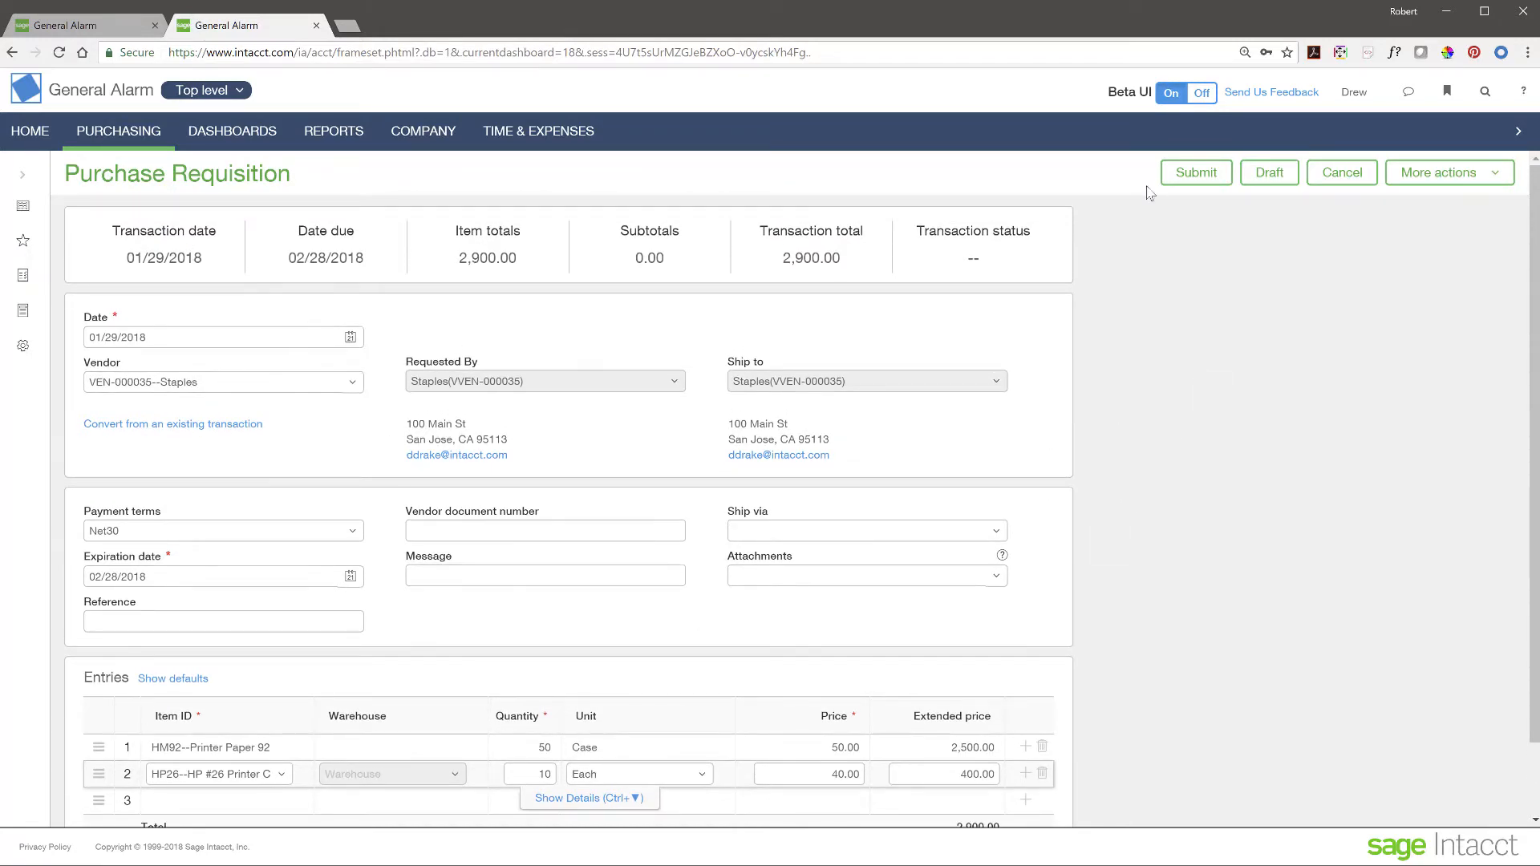
# - Submit the requisition, get the Invalid Location error, and return to the form
pyautogui.click(1192, 175)
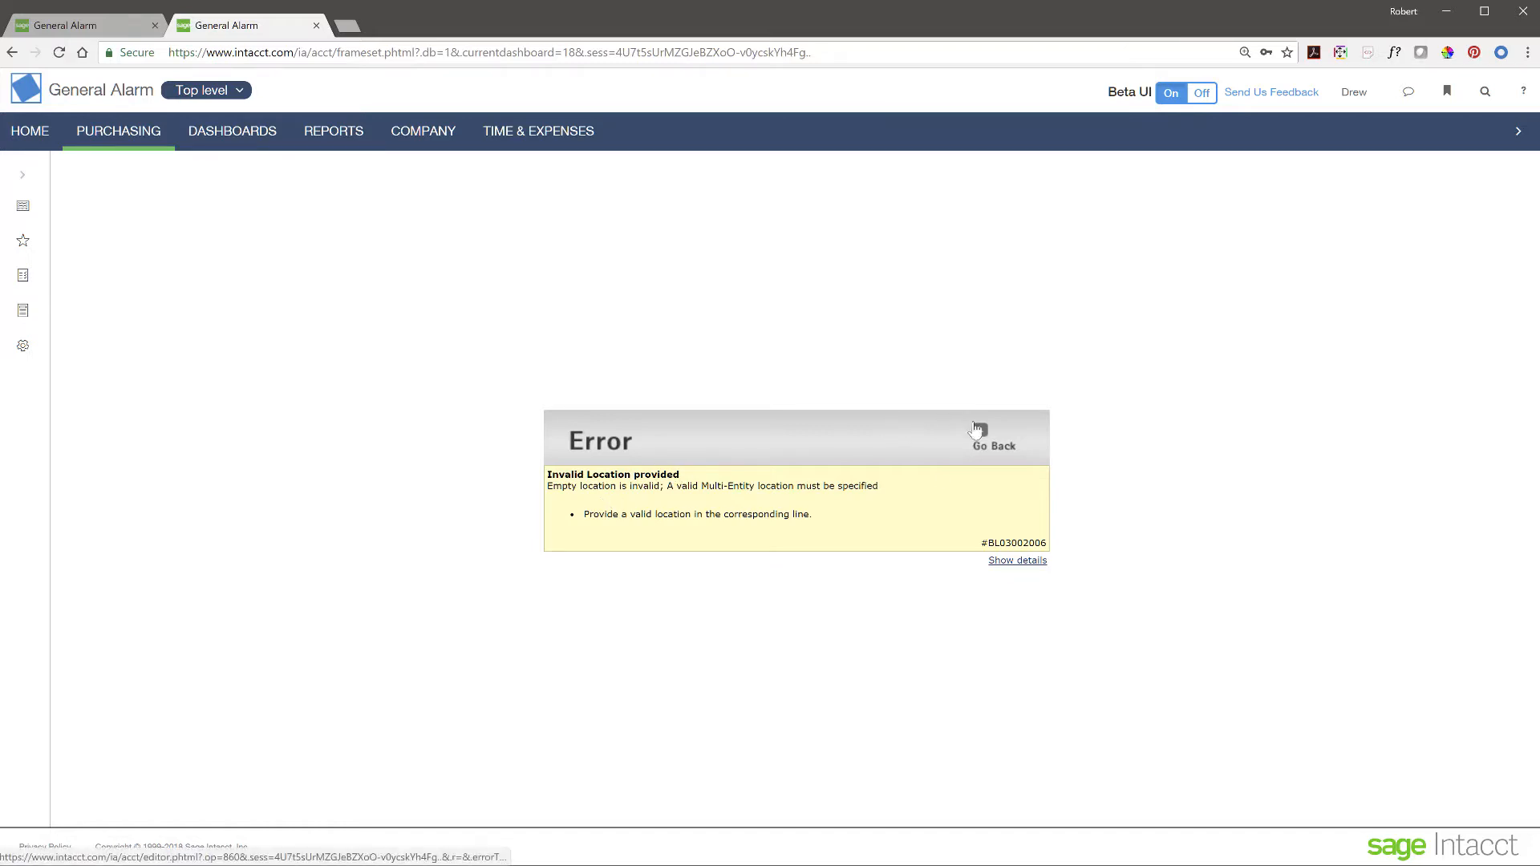
pyautogui.click(979, 433)
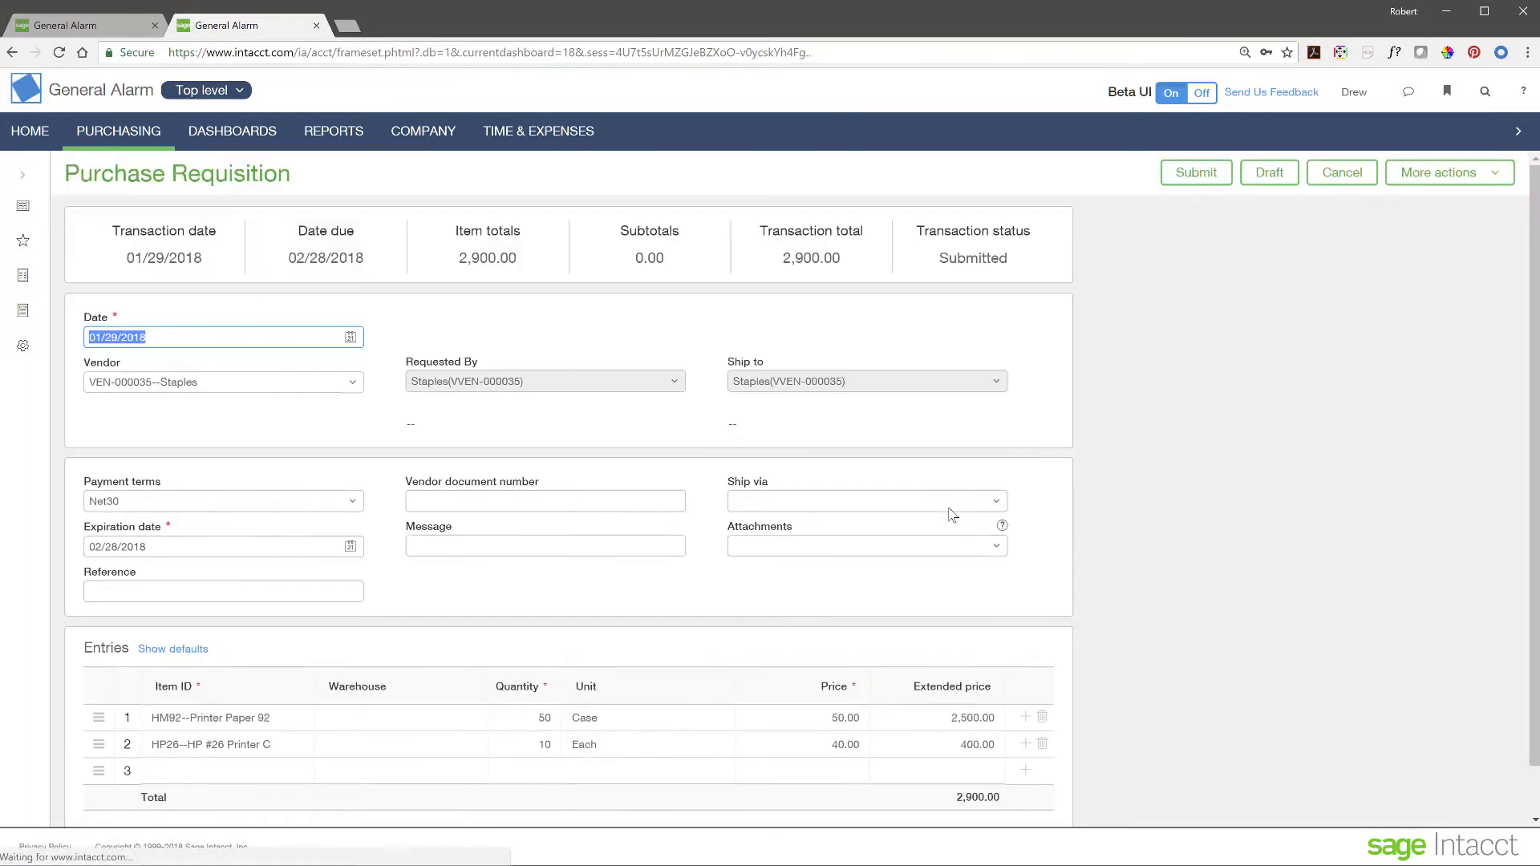
# - Set Location 10--Texas #10 on both entry lines in the line details
pyautogui.scroll(-1, 393, 537)
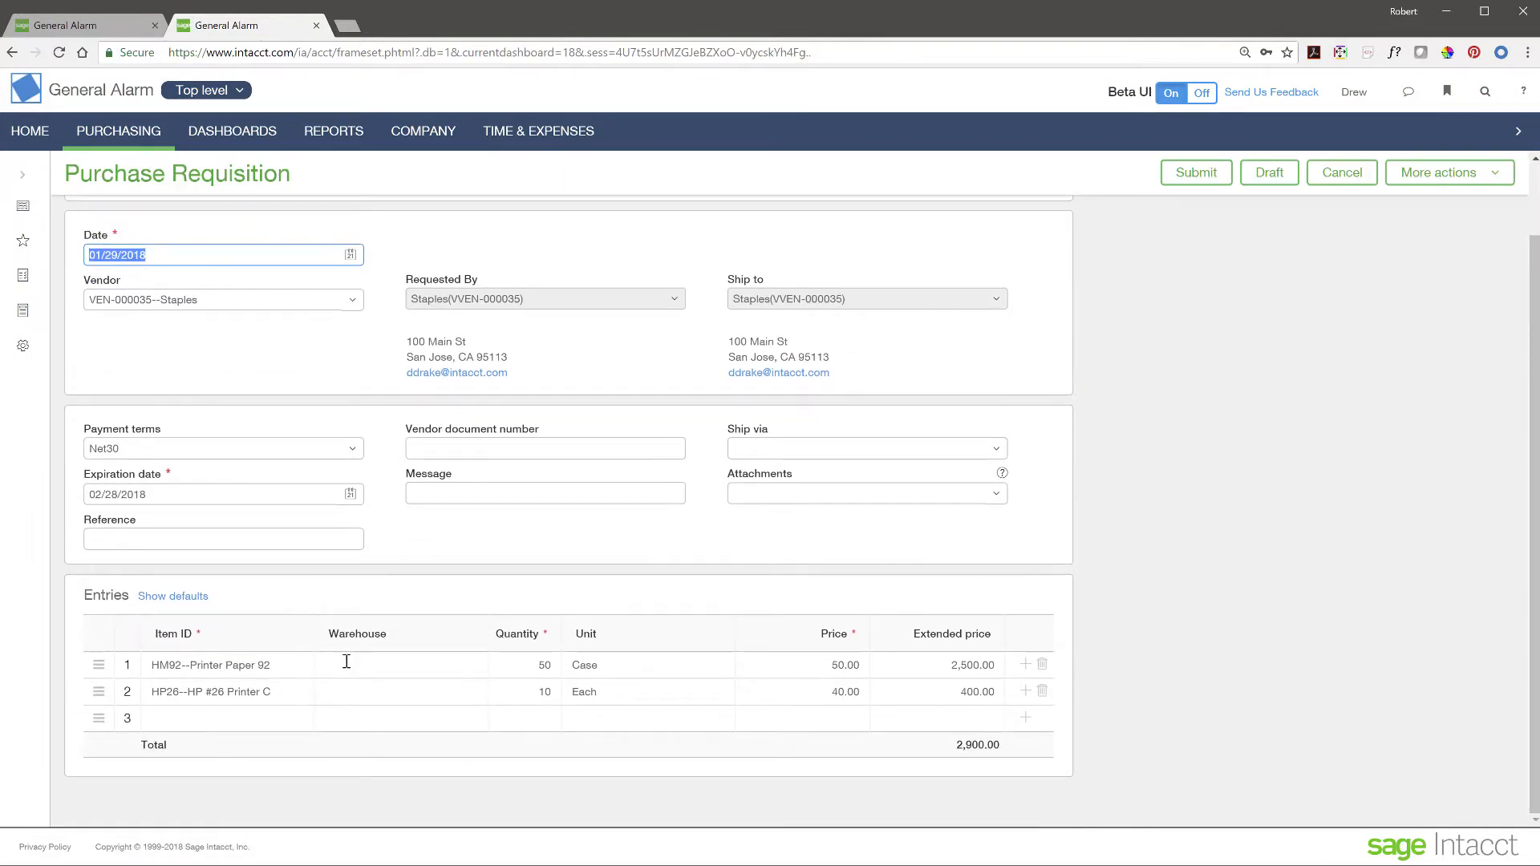
pyautogui.click(347, 662)
pyautogui.click(586, 689)
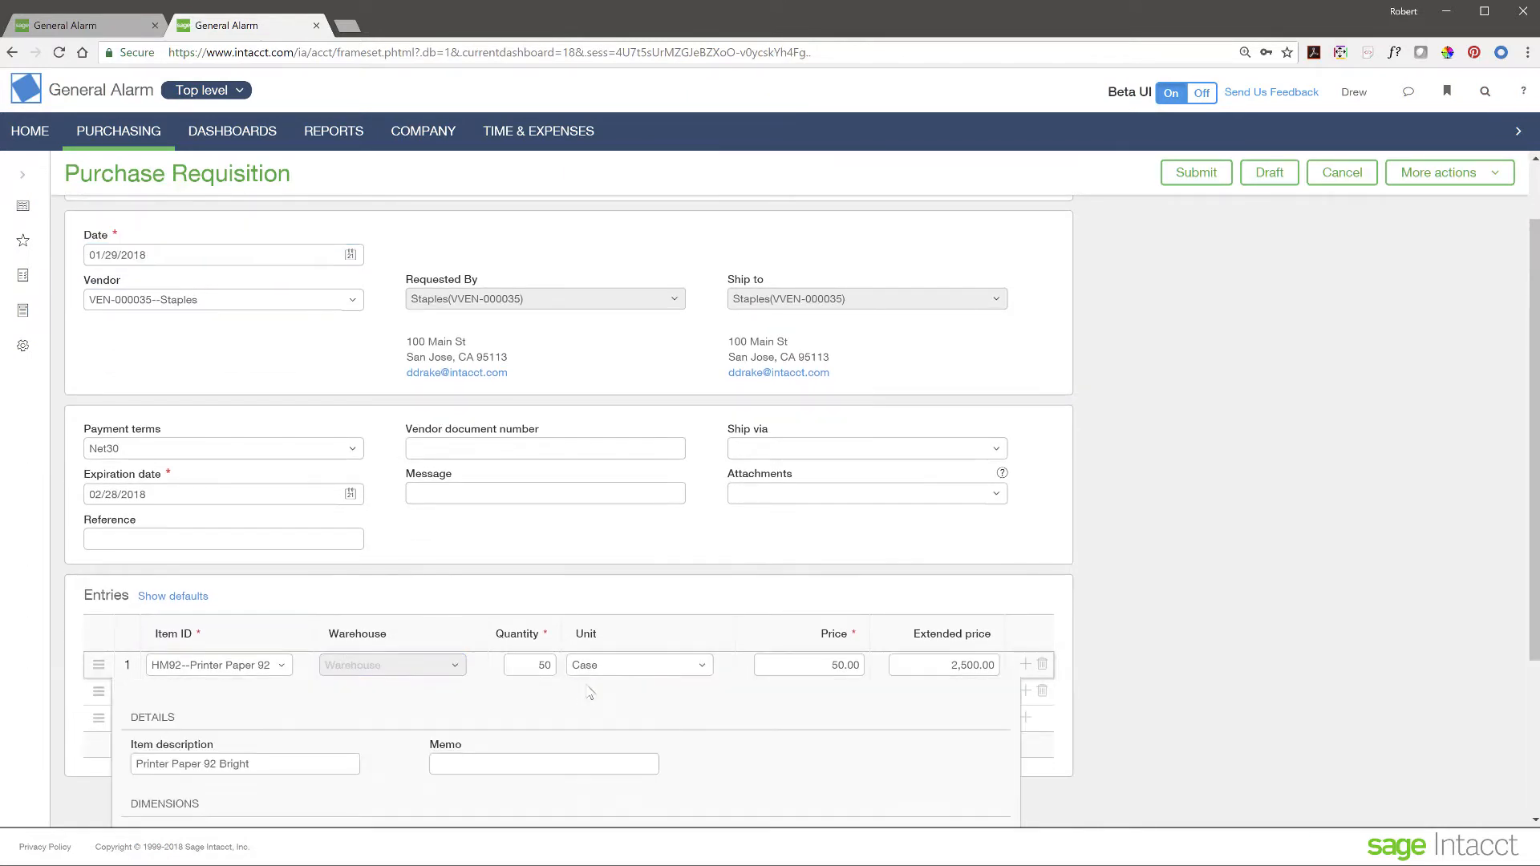
pyautogui.click(402, 531)
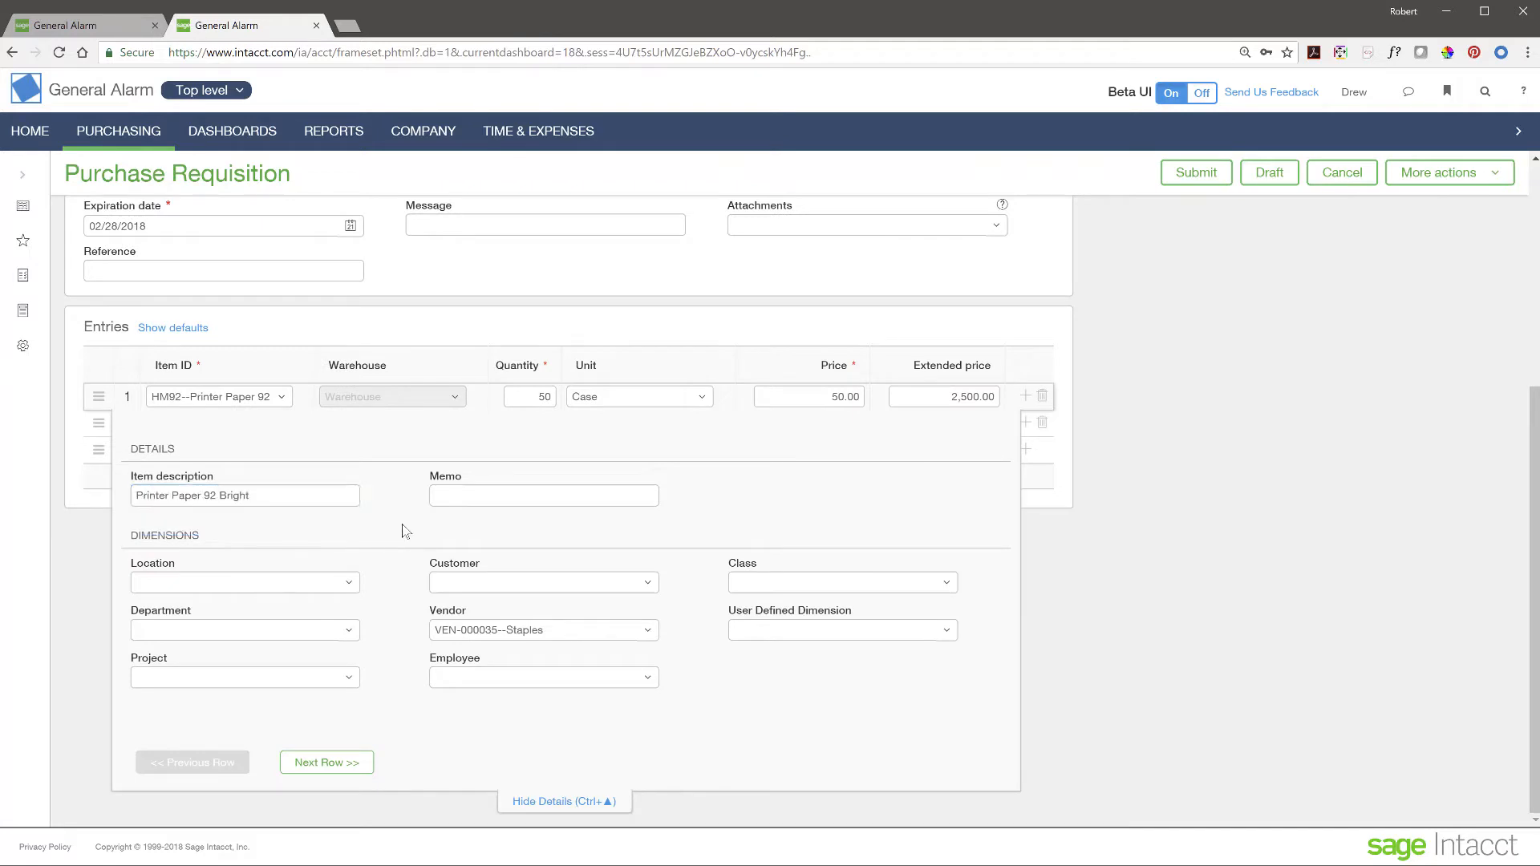
pyautogui.click(349, 583)
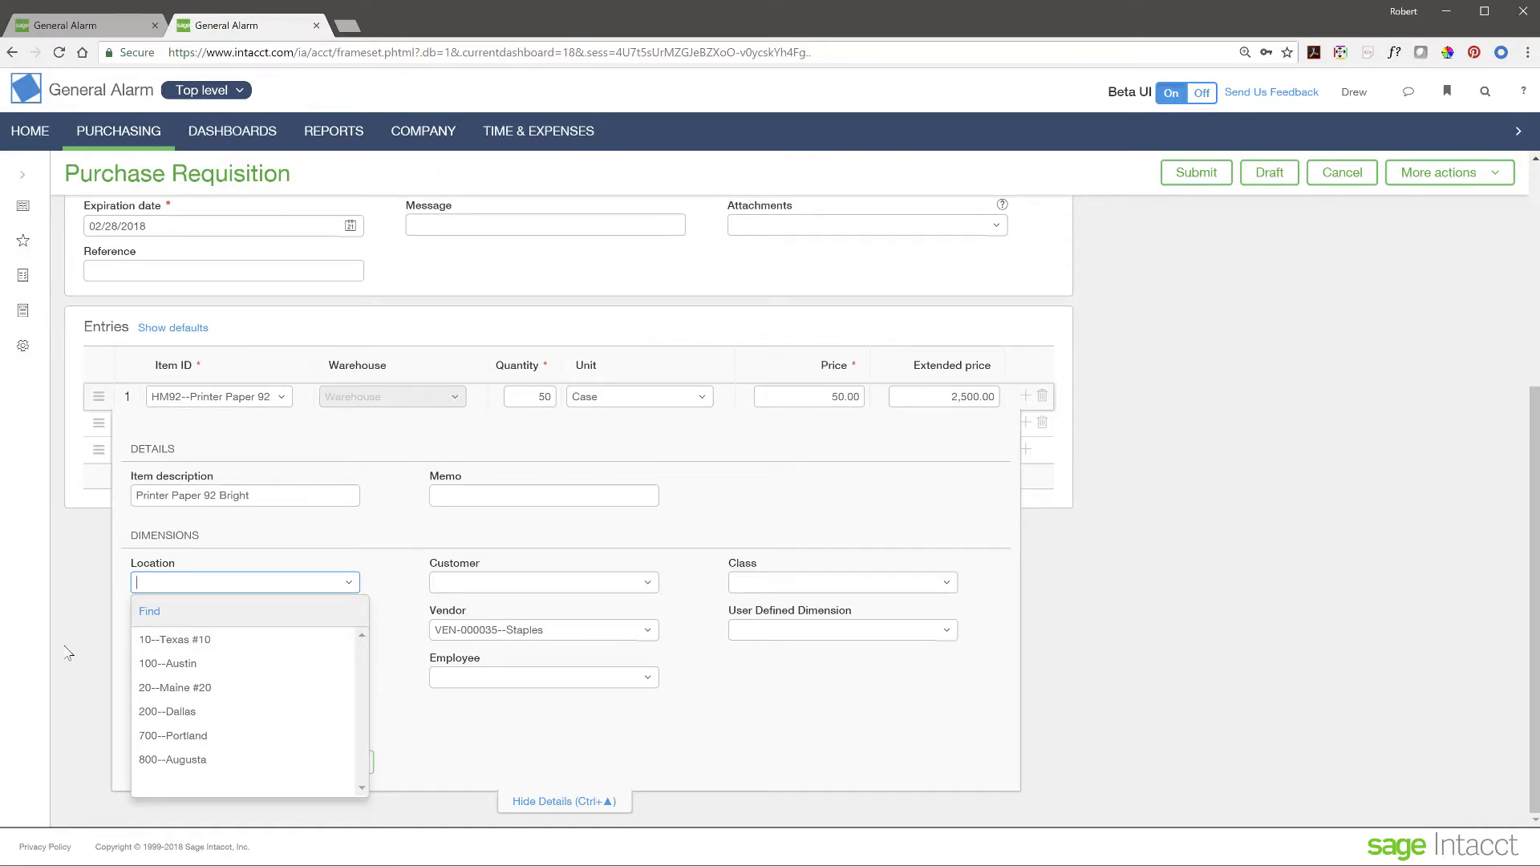
pyautogui.click(202, 640)
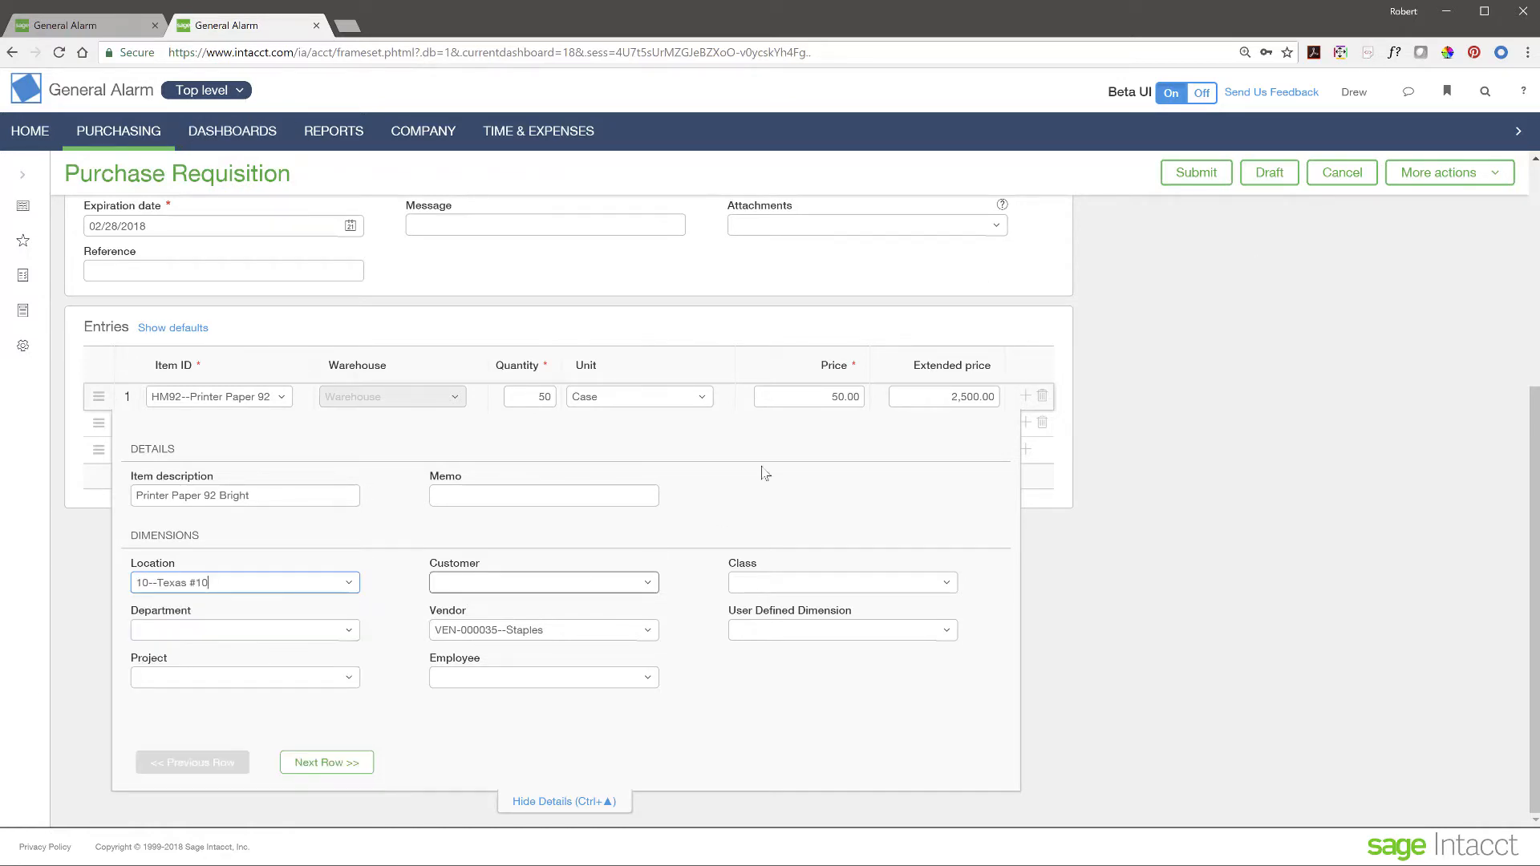
pyautogui.click(236, 92)
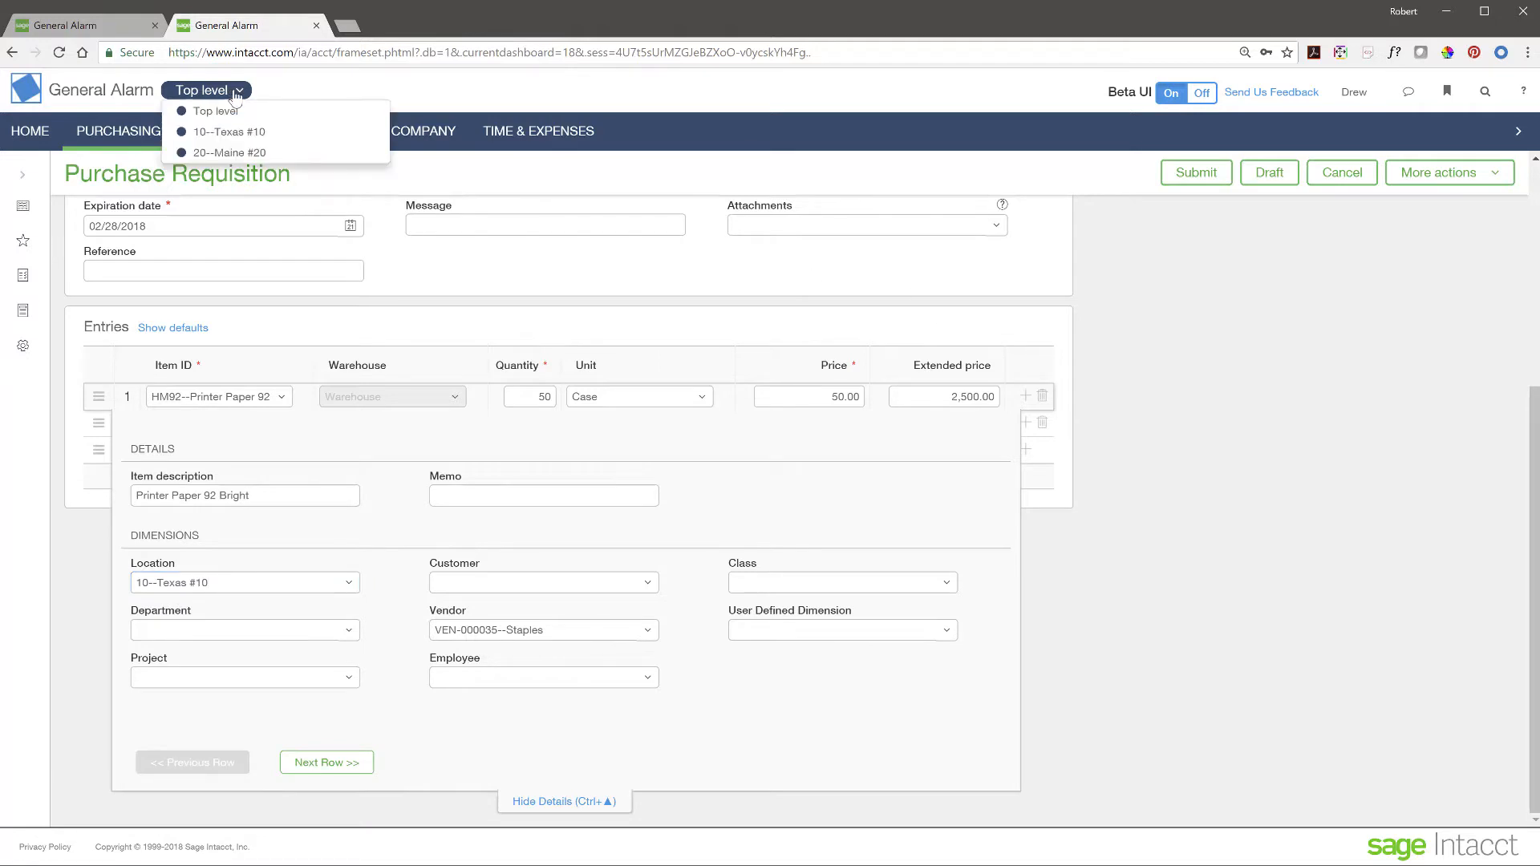
pyautogui.click(384, 573)
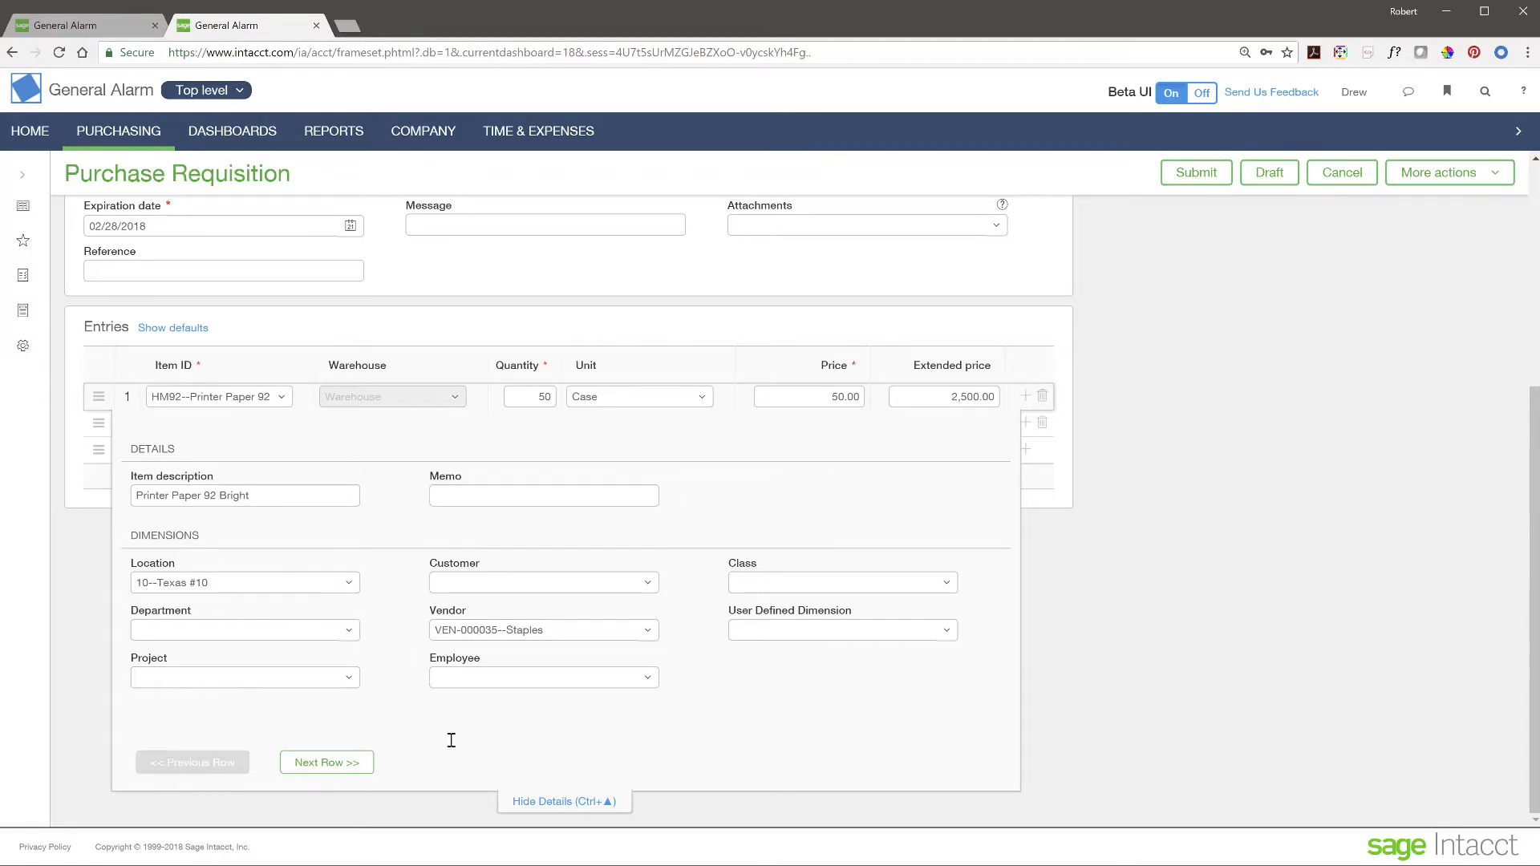
pyautogui.click(320, 764)
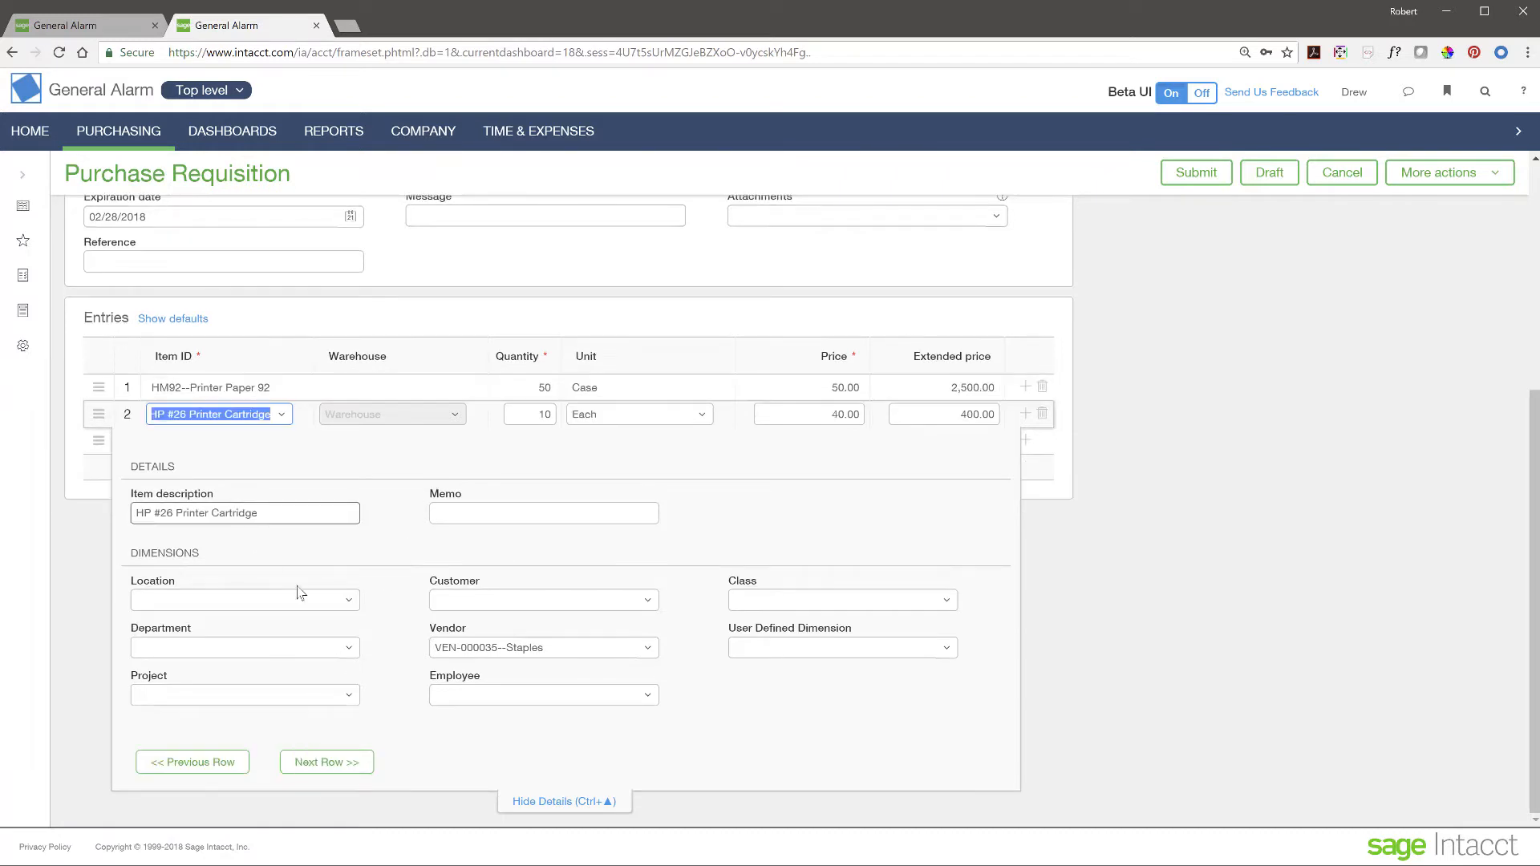
pyautogui.click(342, 601)
pyautogui.click(211, 662)
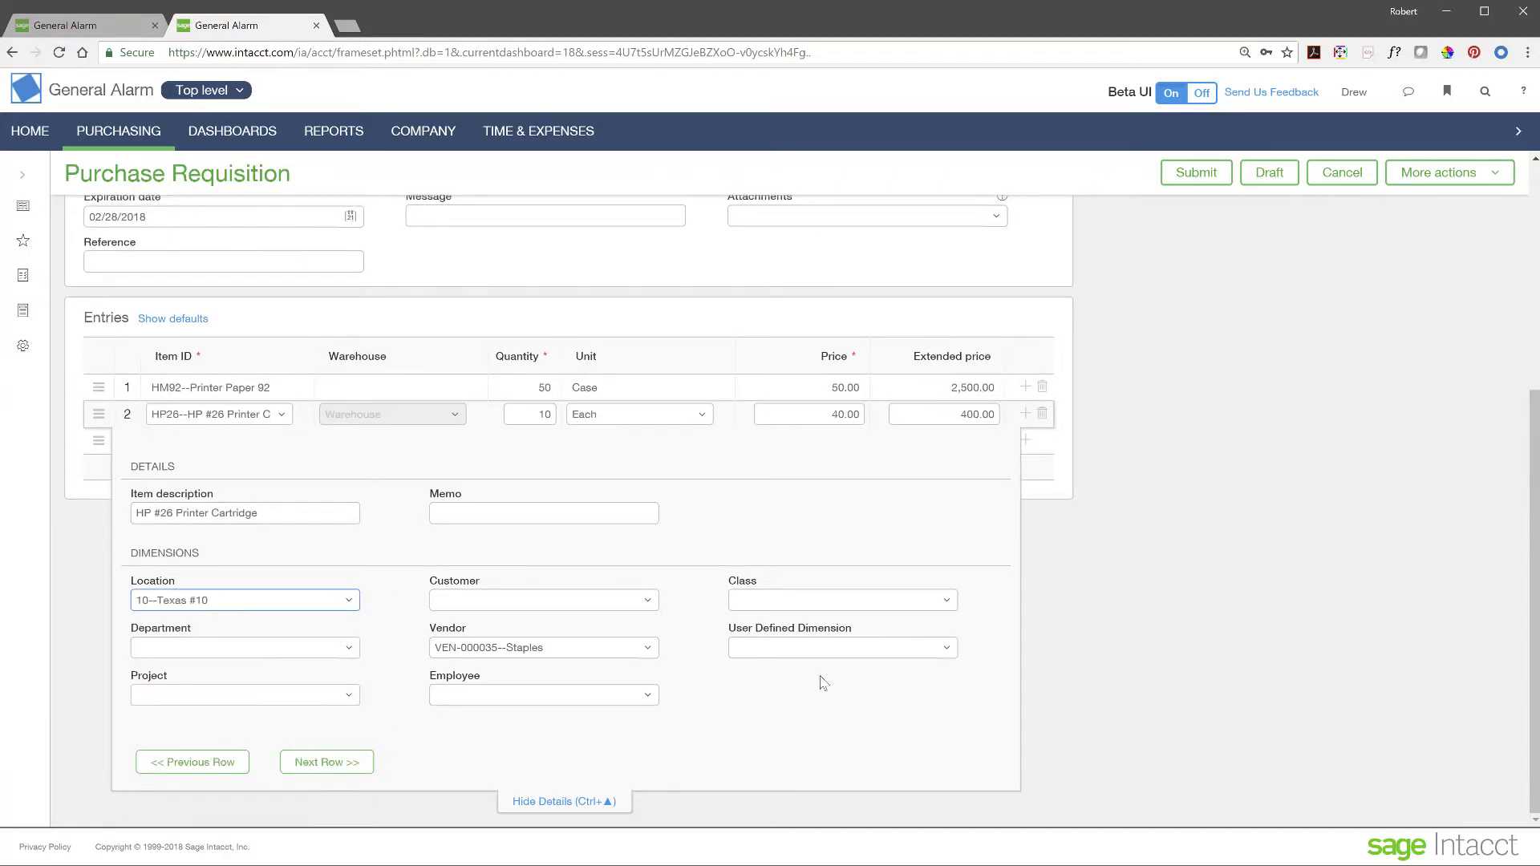
pyautogui.click(574, 803)
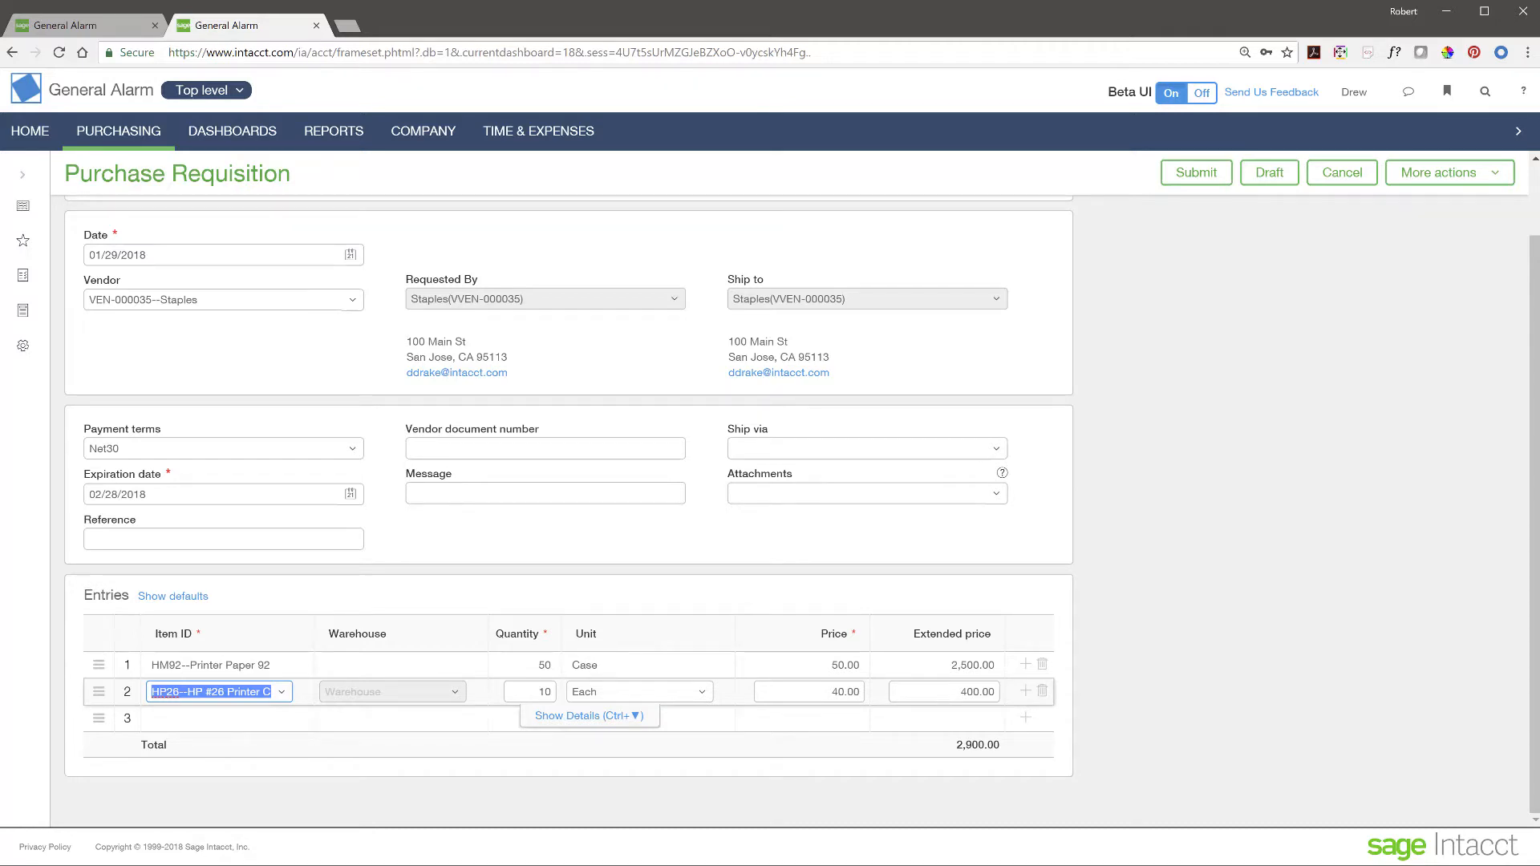
# - Submit the corrected 2,900.00 purchase requisition for Staples
pyautogui.click(1194, 175)
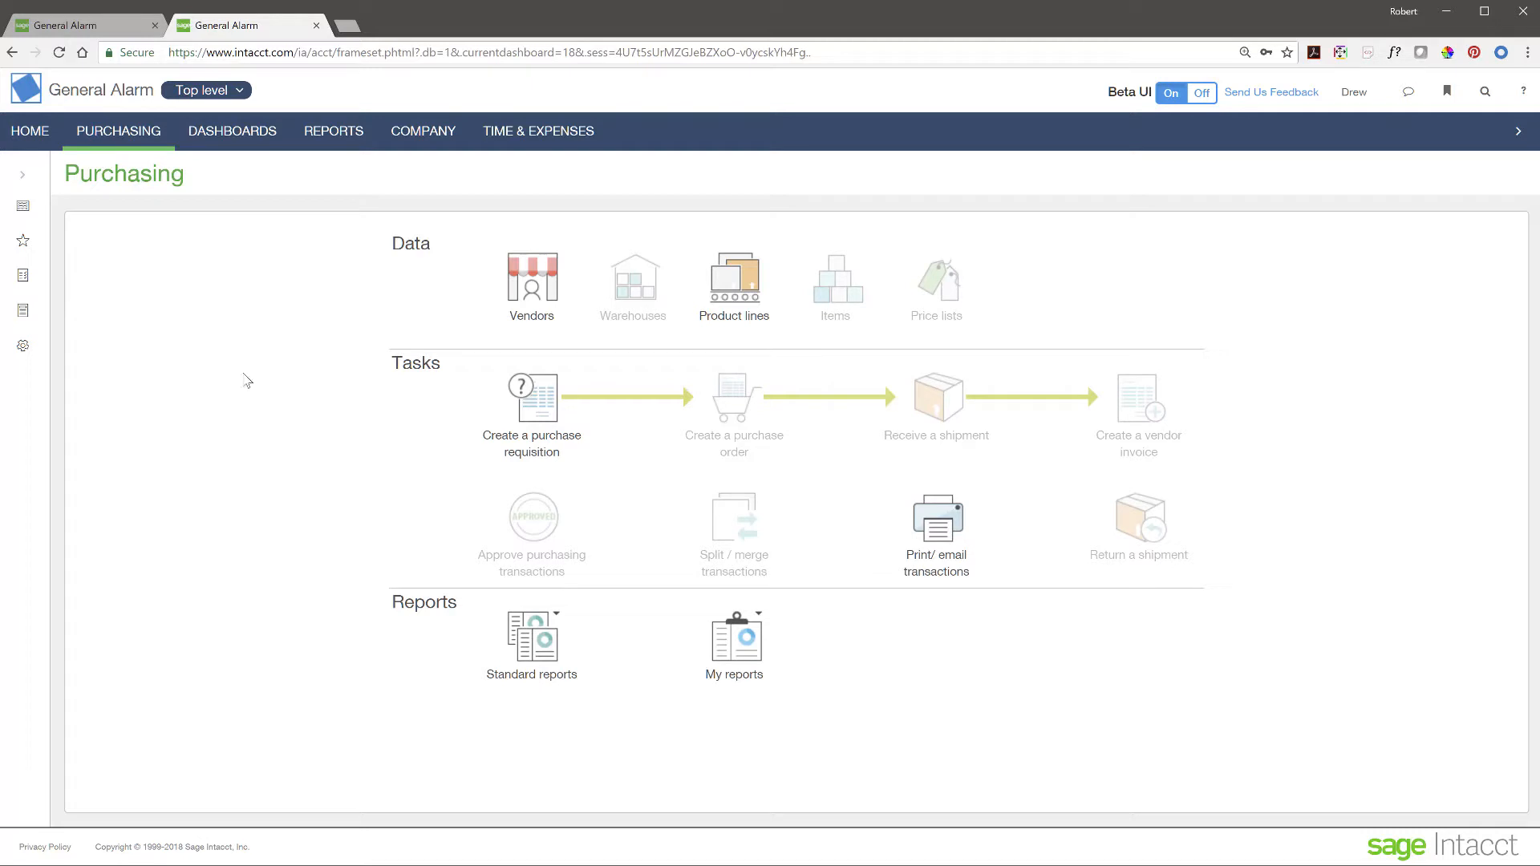
# - In the approver's session, confirm PR-000053 awaits approval, then open the CFO dashboard
pyautogui.click(104, 31)
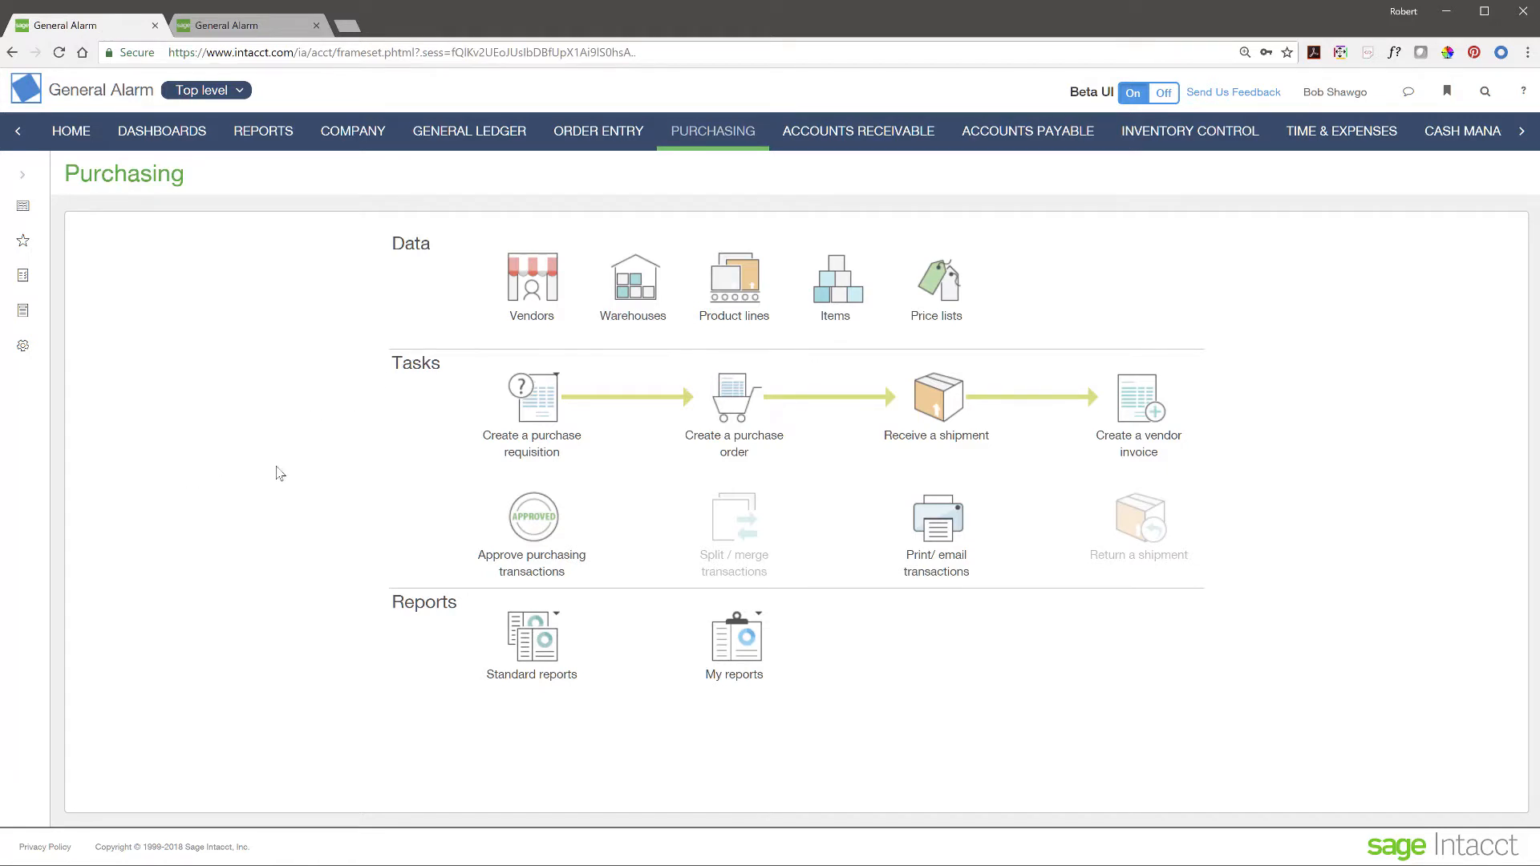
pyautogui.click(543, 527)
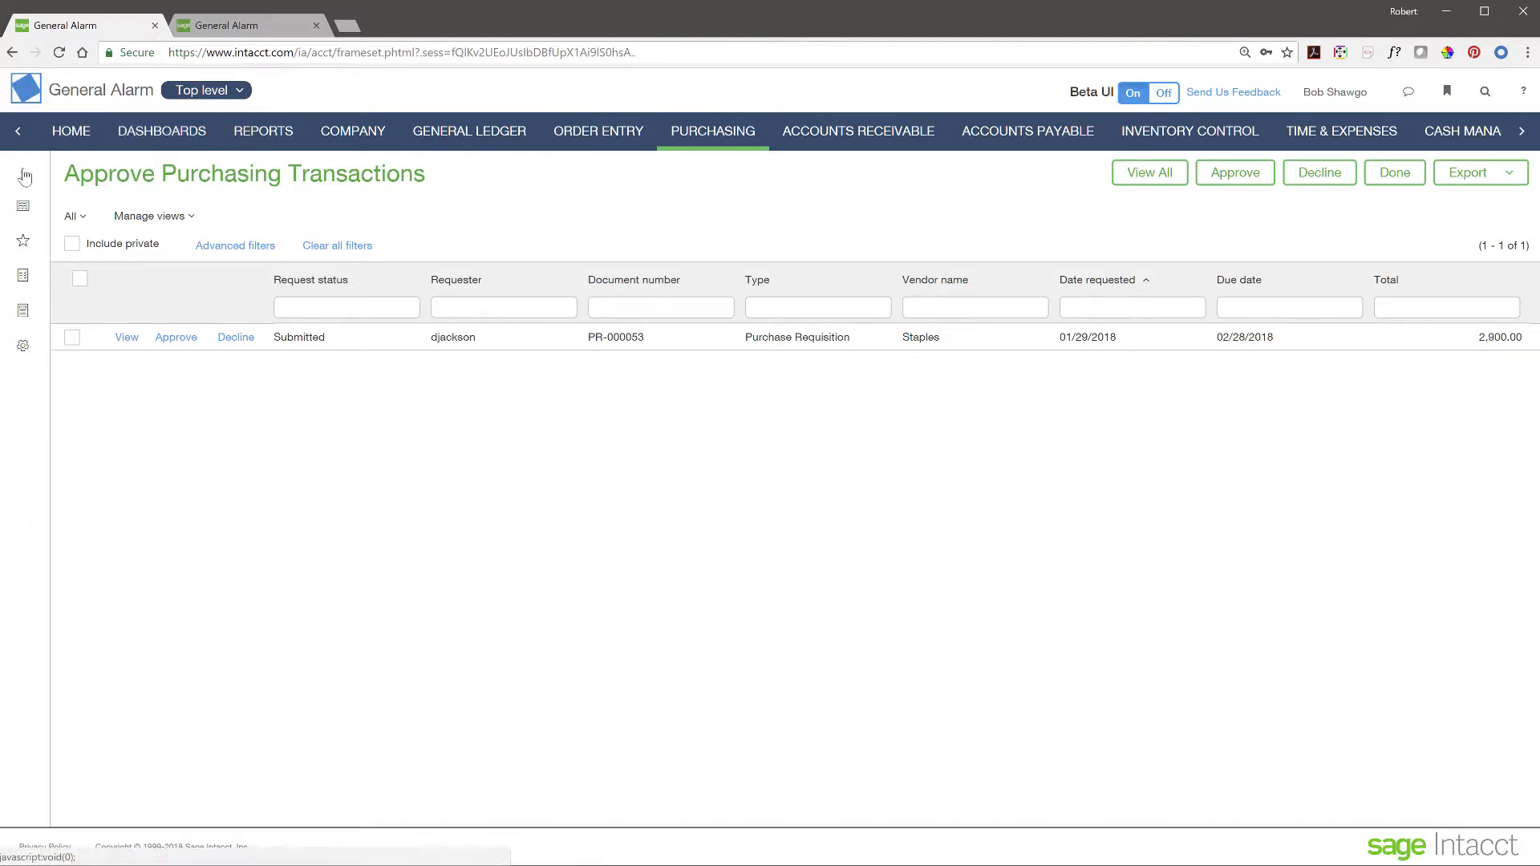
pyautogui.click(144, 132)
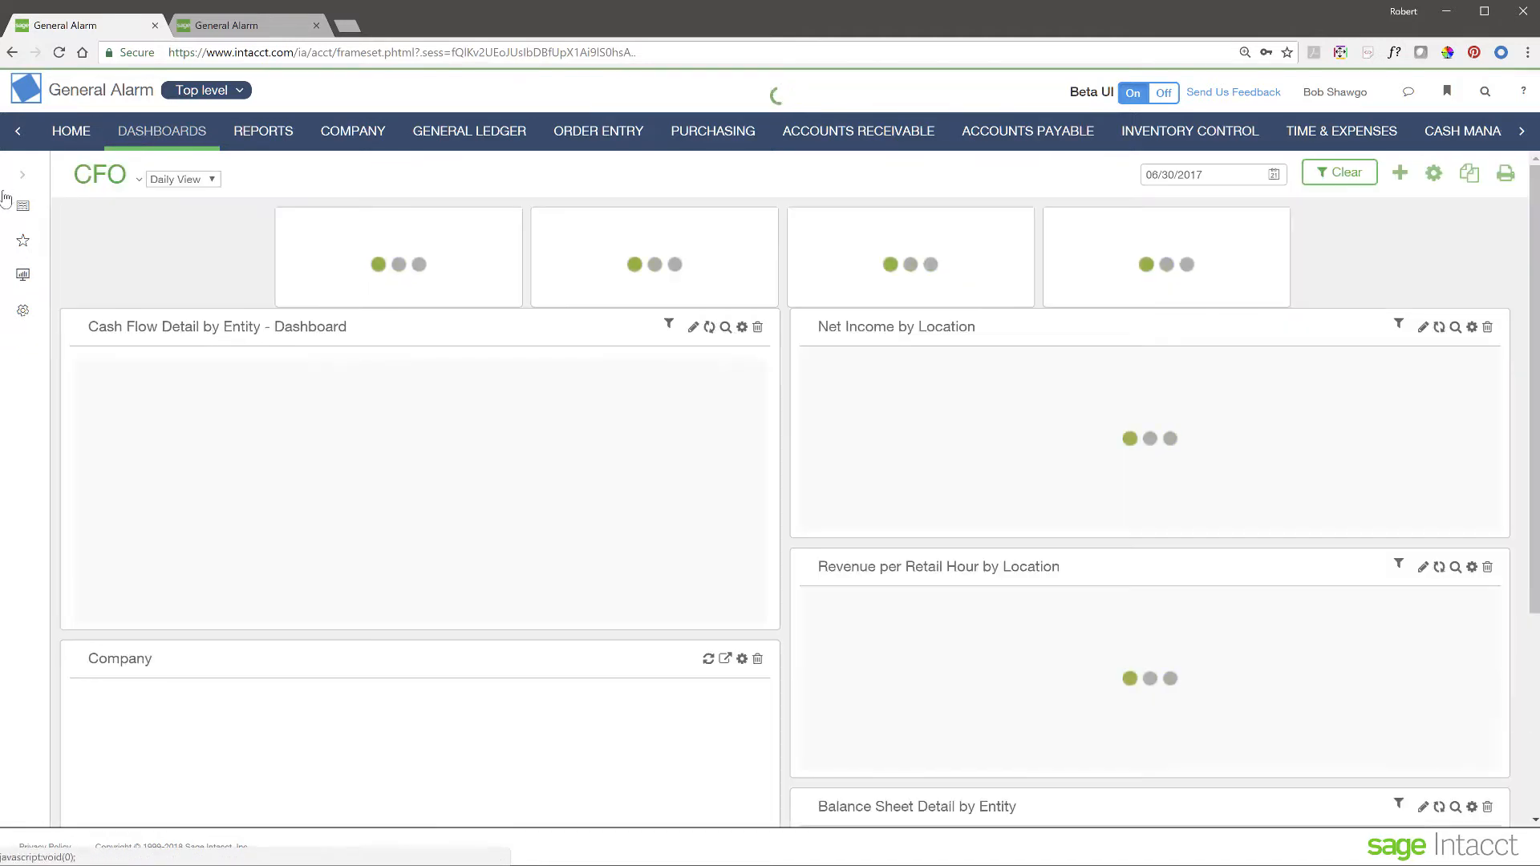
# - Open the Purchasing Operations dashboard and scroll its approval widget to see Submitted requisition PR-000053
pyautogui.click(8, 201)
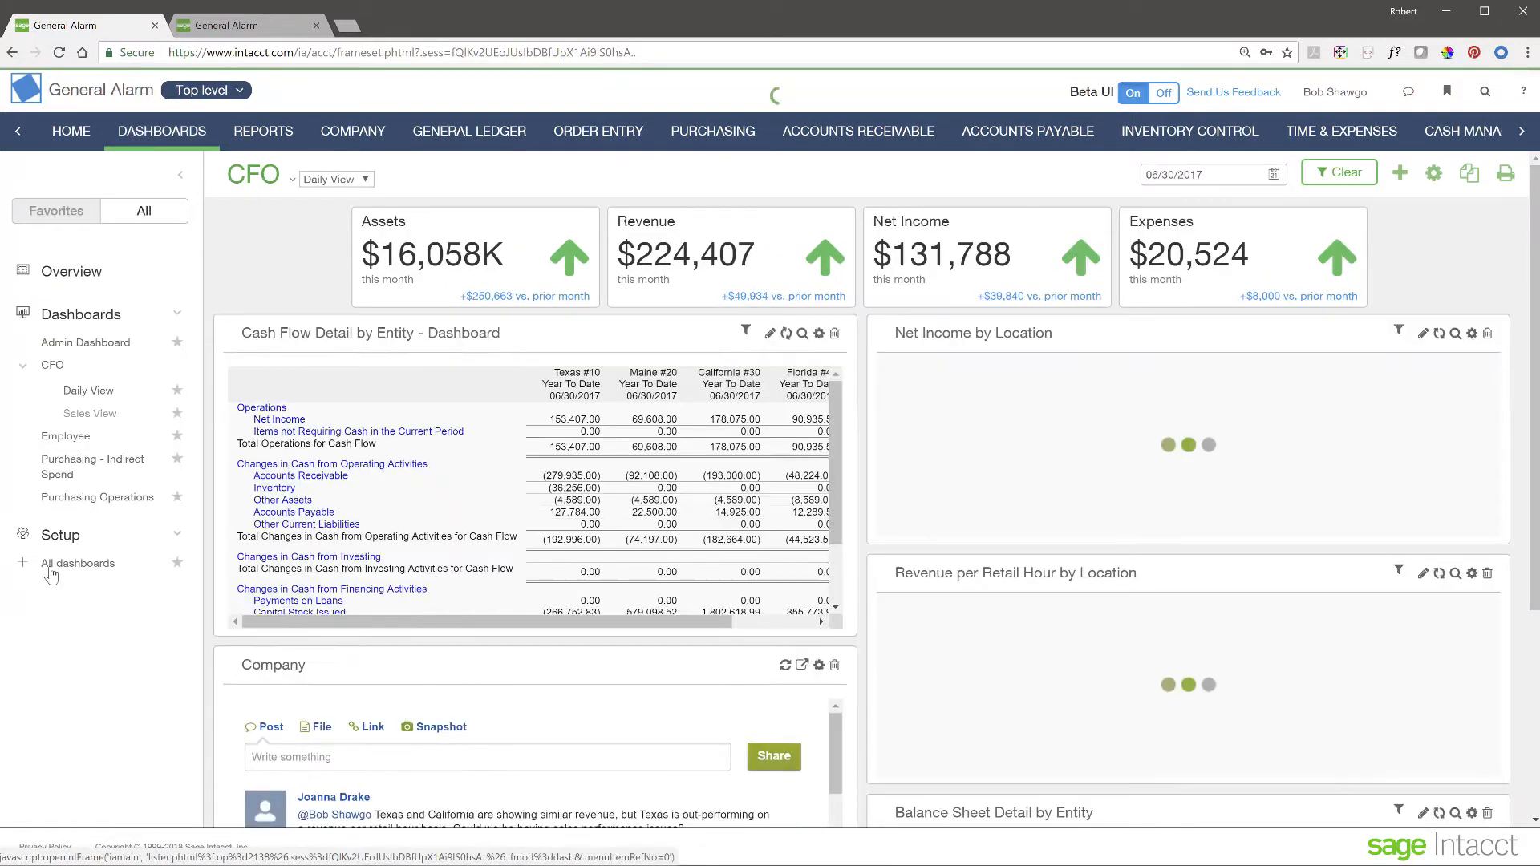
pyautogui.click(107, 499)
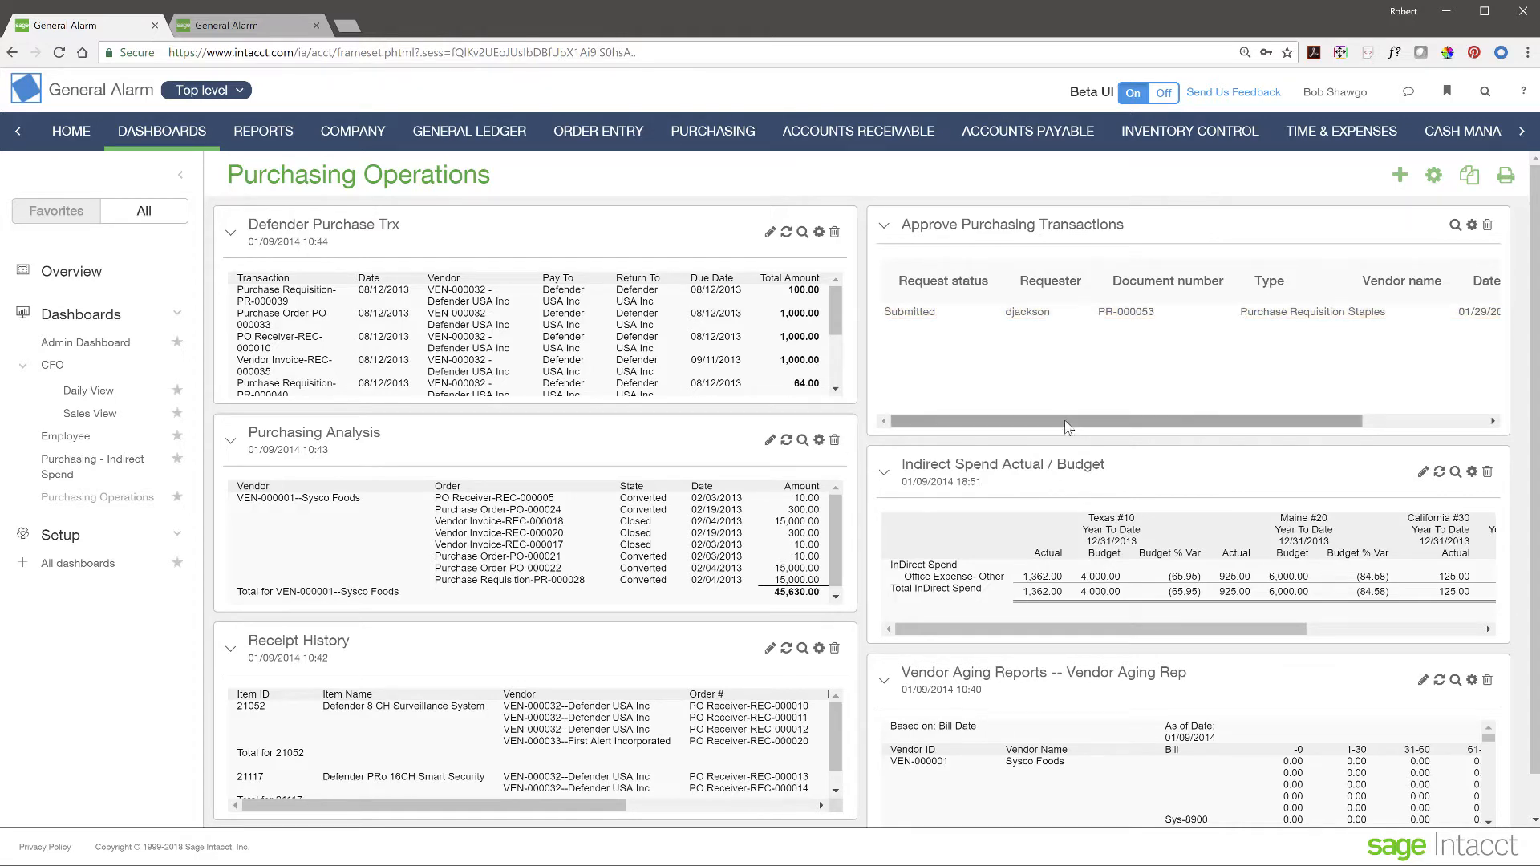
pyautogui.moveTo(1067, 428); pyautogui.dragTo(1327, 426)
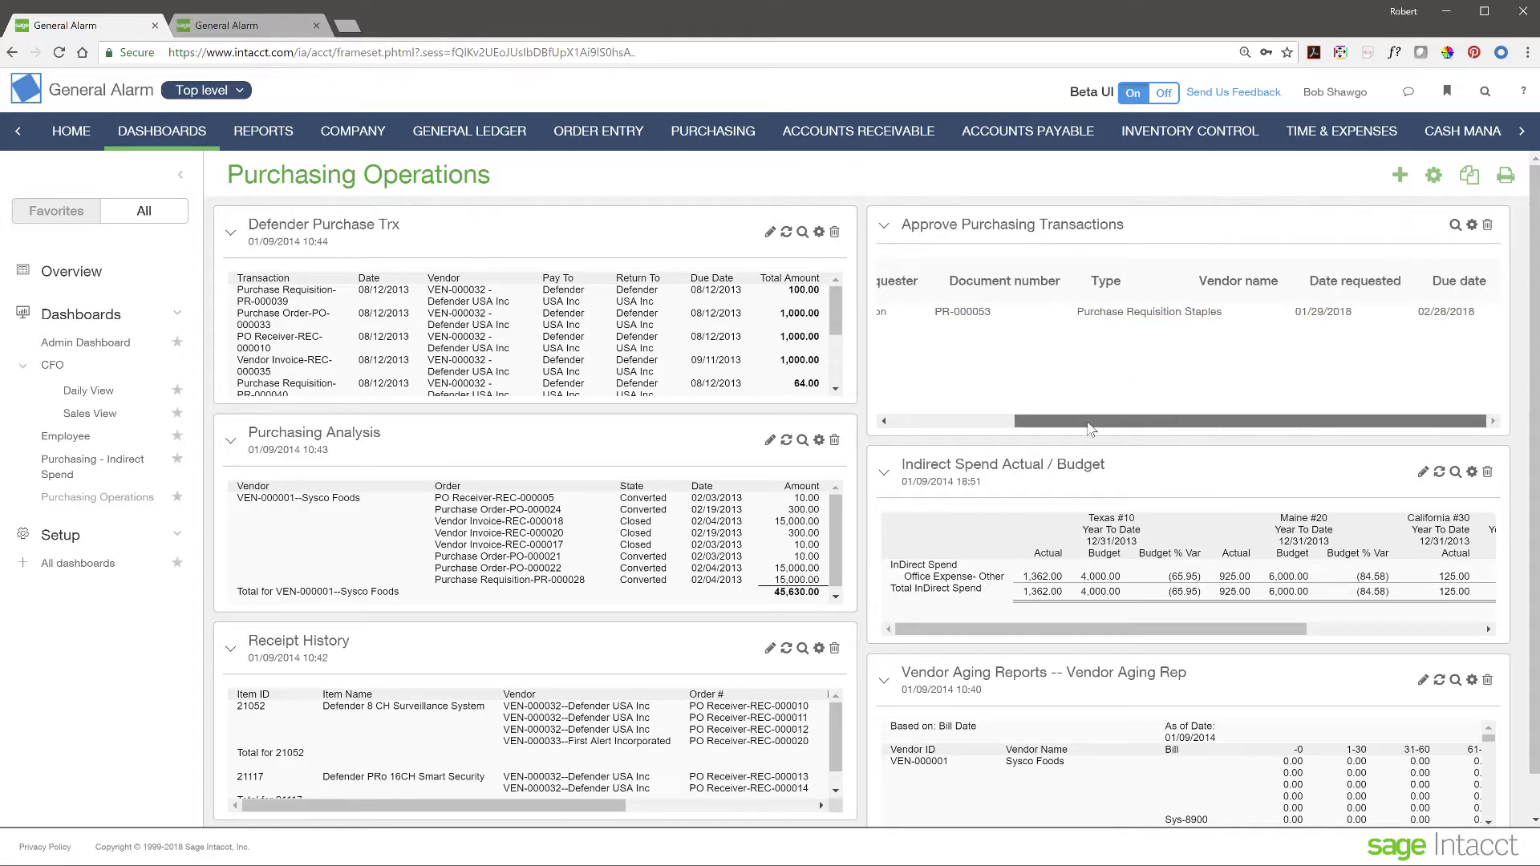
pyautogui.moveTo(1092, 428); pyautogui.dragTo(922, 426)
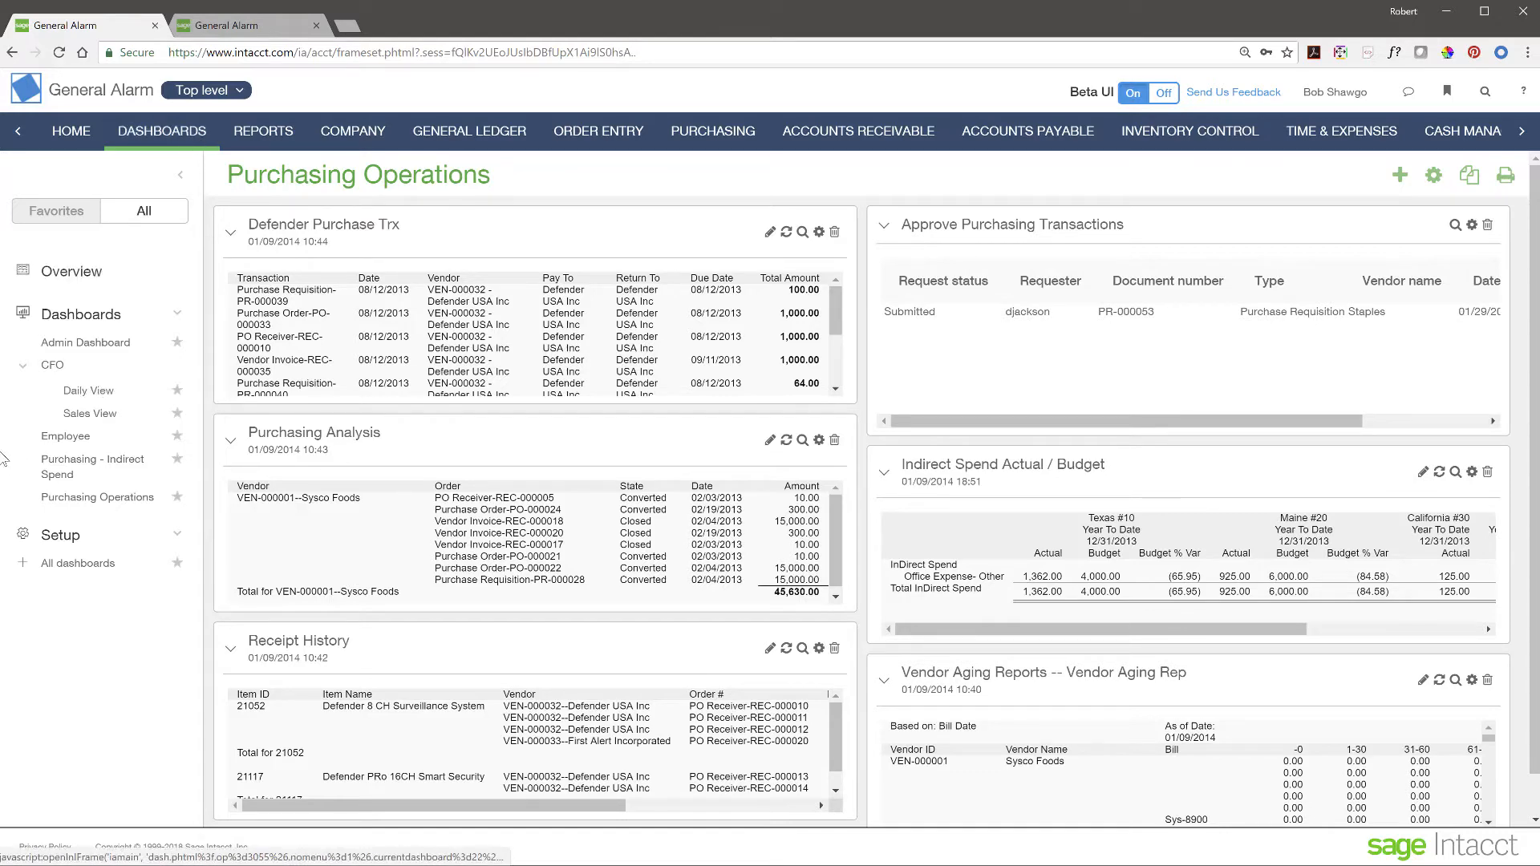
# - Approve requisition PR-000053 with the comment 'nice job', then return to the Purchasing overview
pyautogui.click(750, 136)
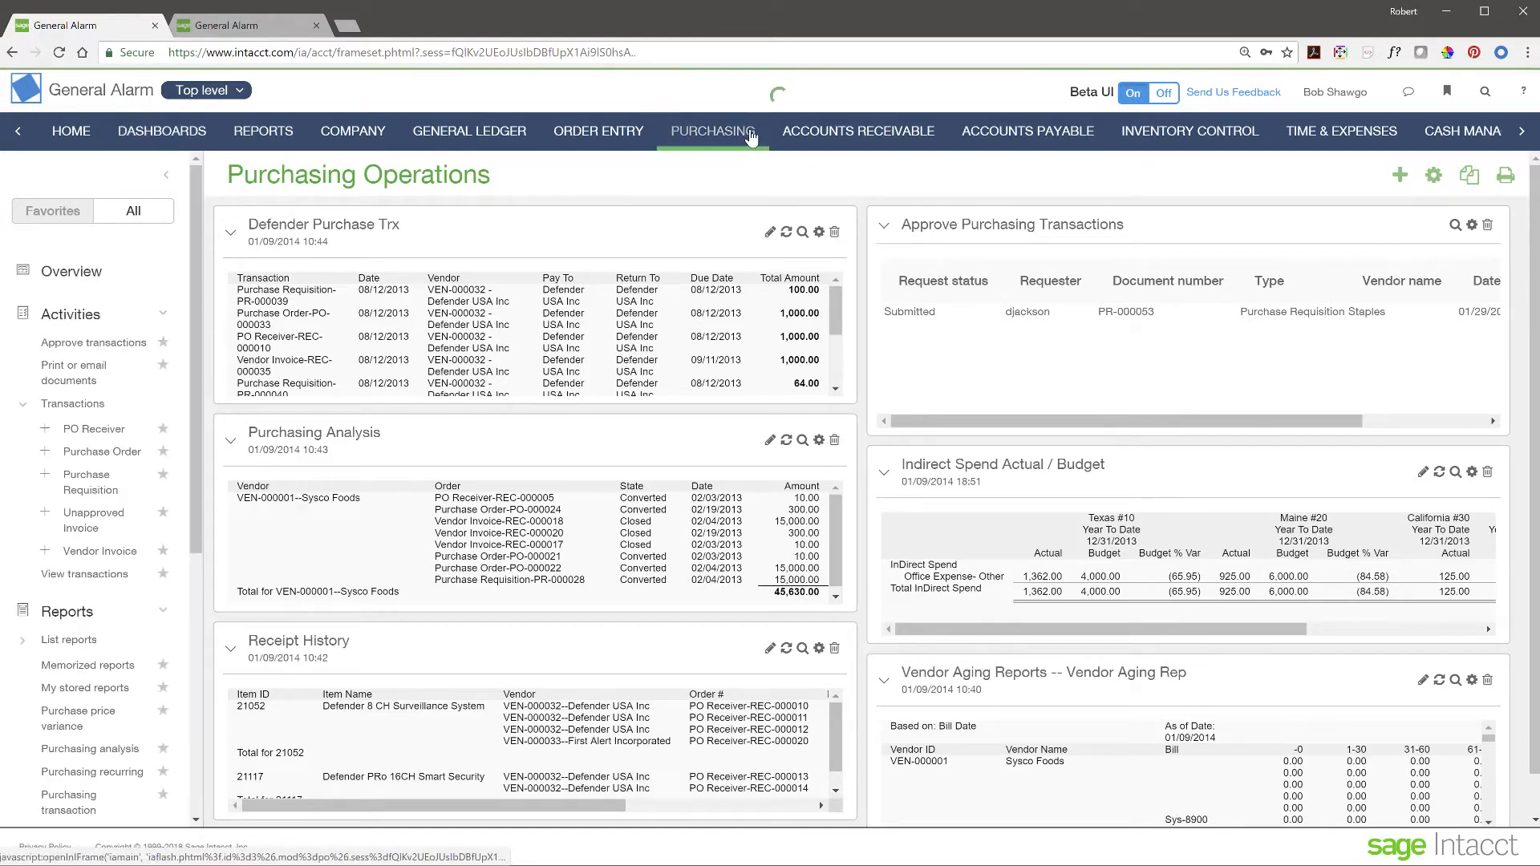
pyautogui.click(619, 523)
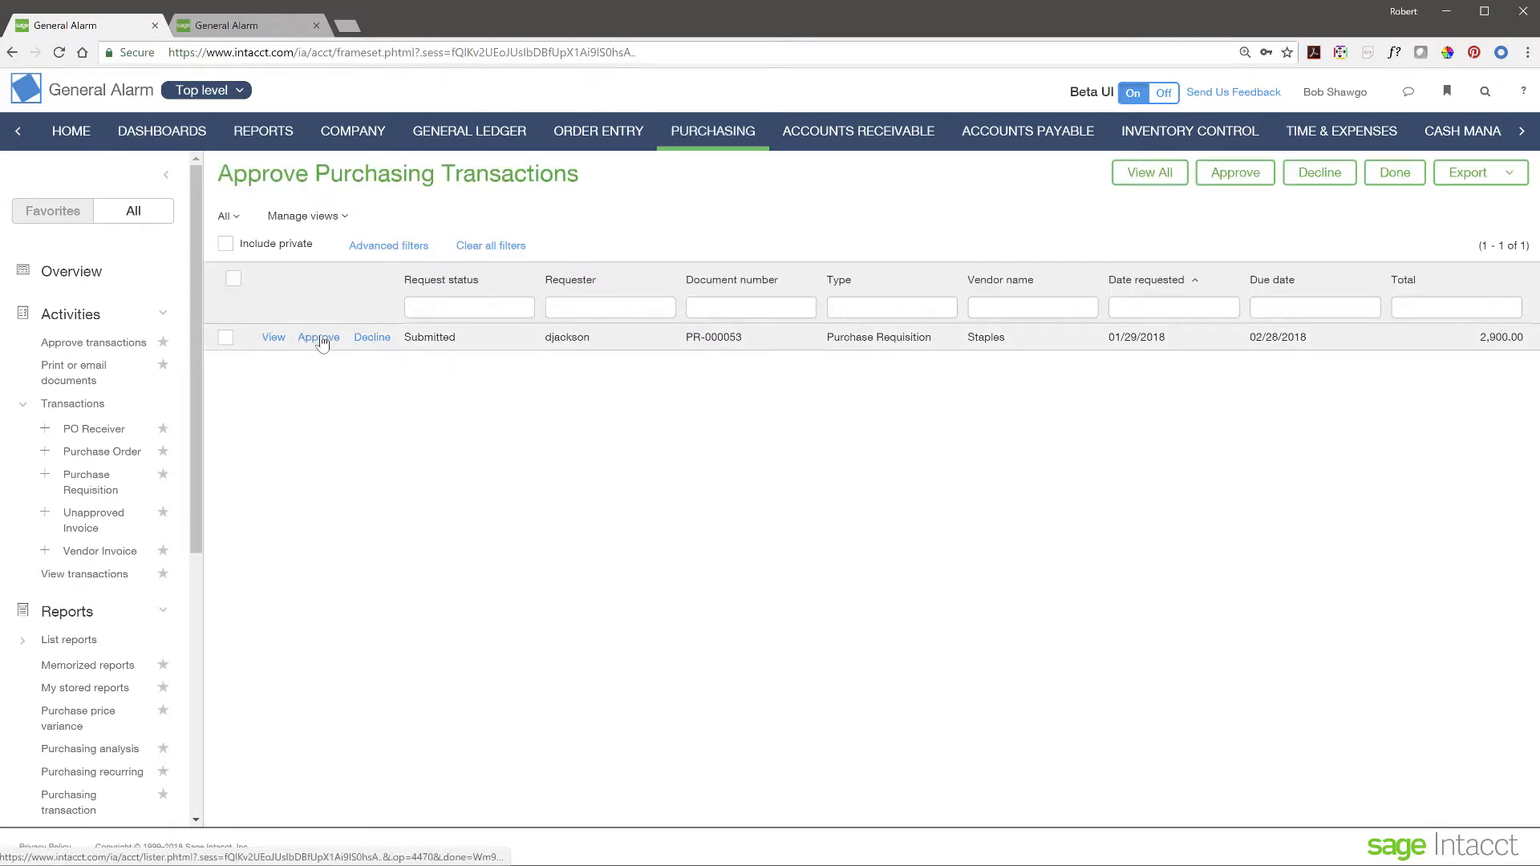
pyautogui.click(318, 337)
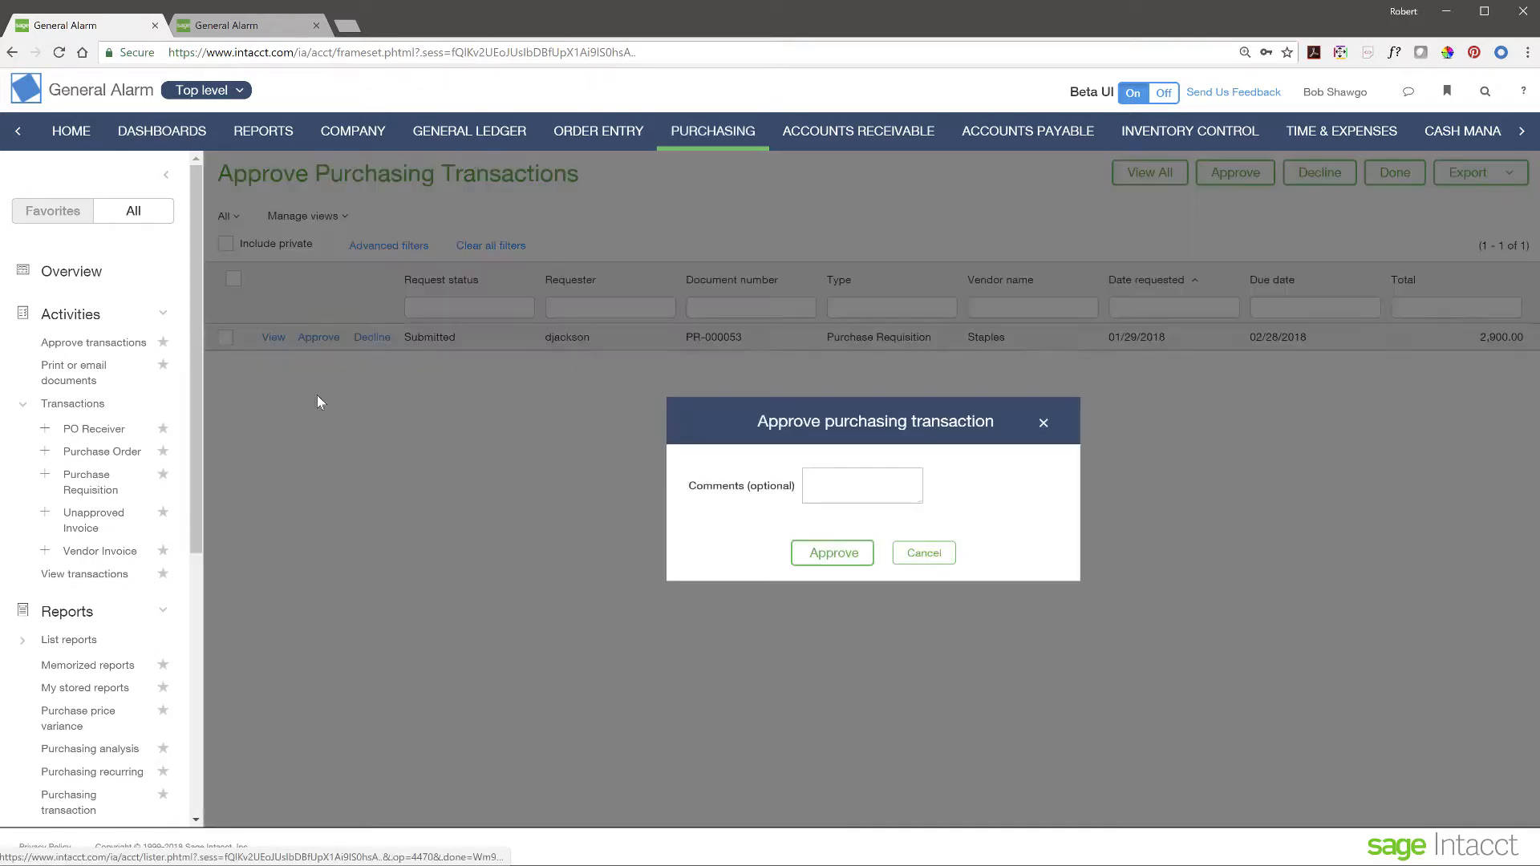
pyautogui.click(832, 485)
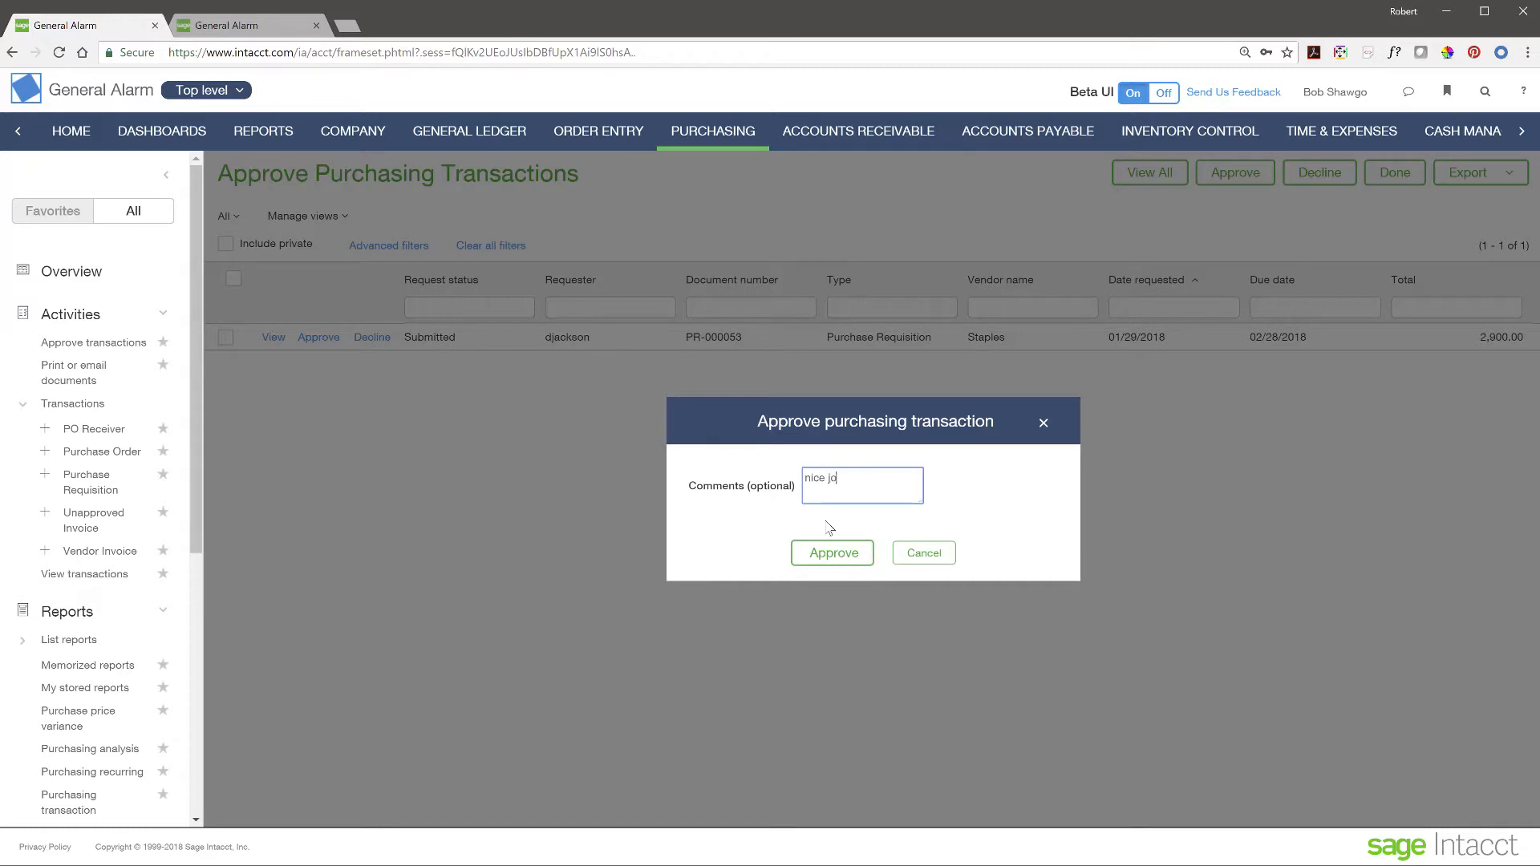
pyautogui.click(828, 561)
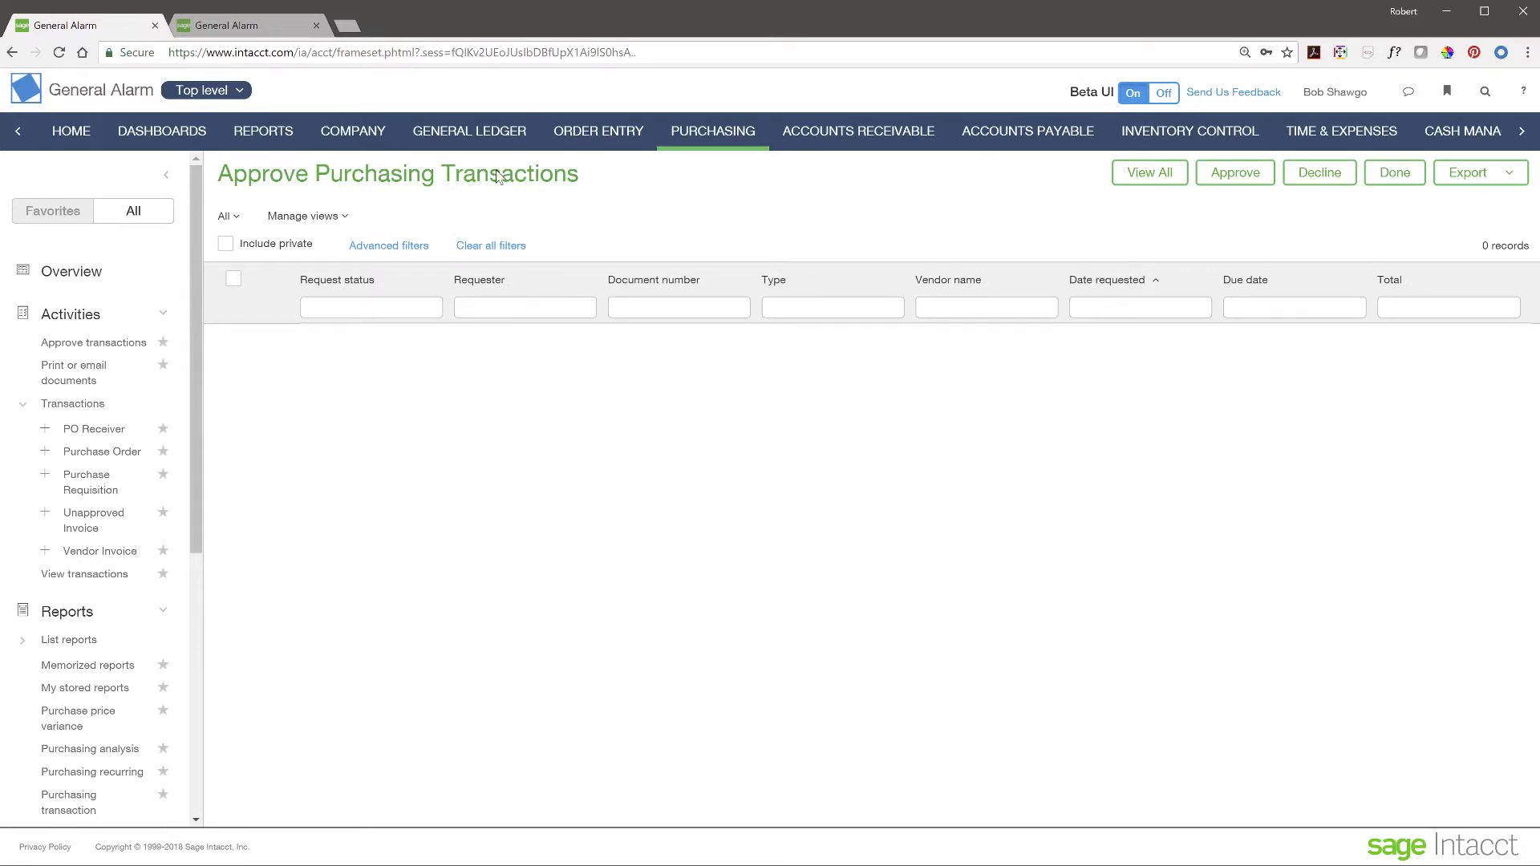
pyautogui.click(715, 146)
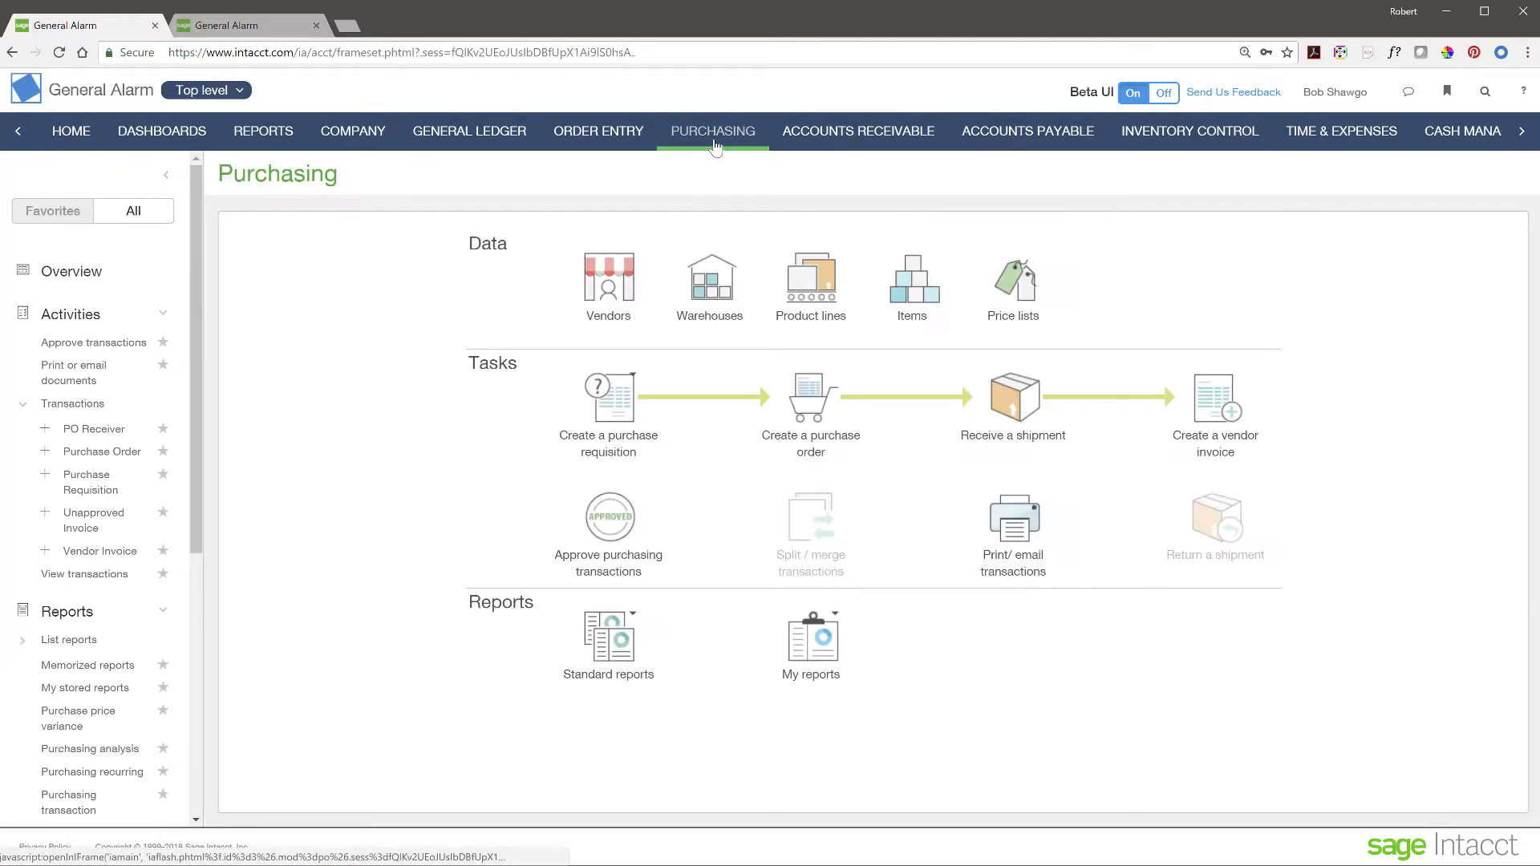
# - Convert requisition PR-000053 from the requisitions list into a purchase order
pyautogui.click(637, 398)
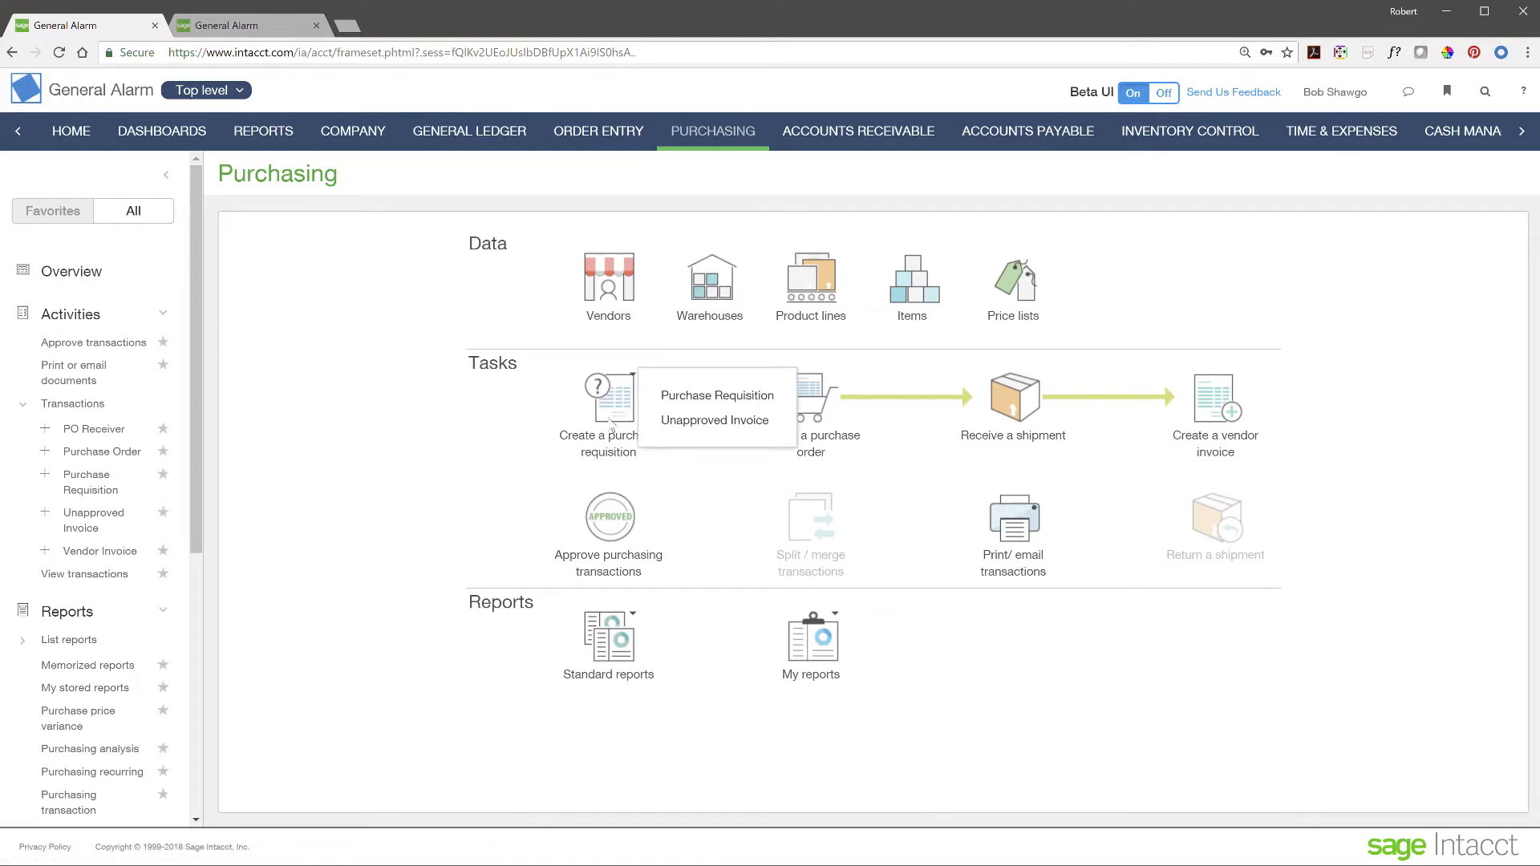
pyautogui.click(709, 385)
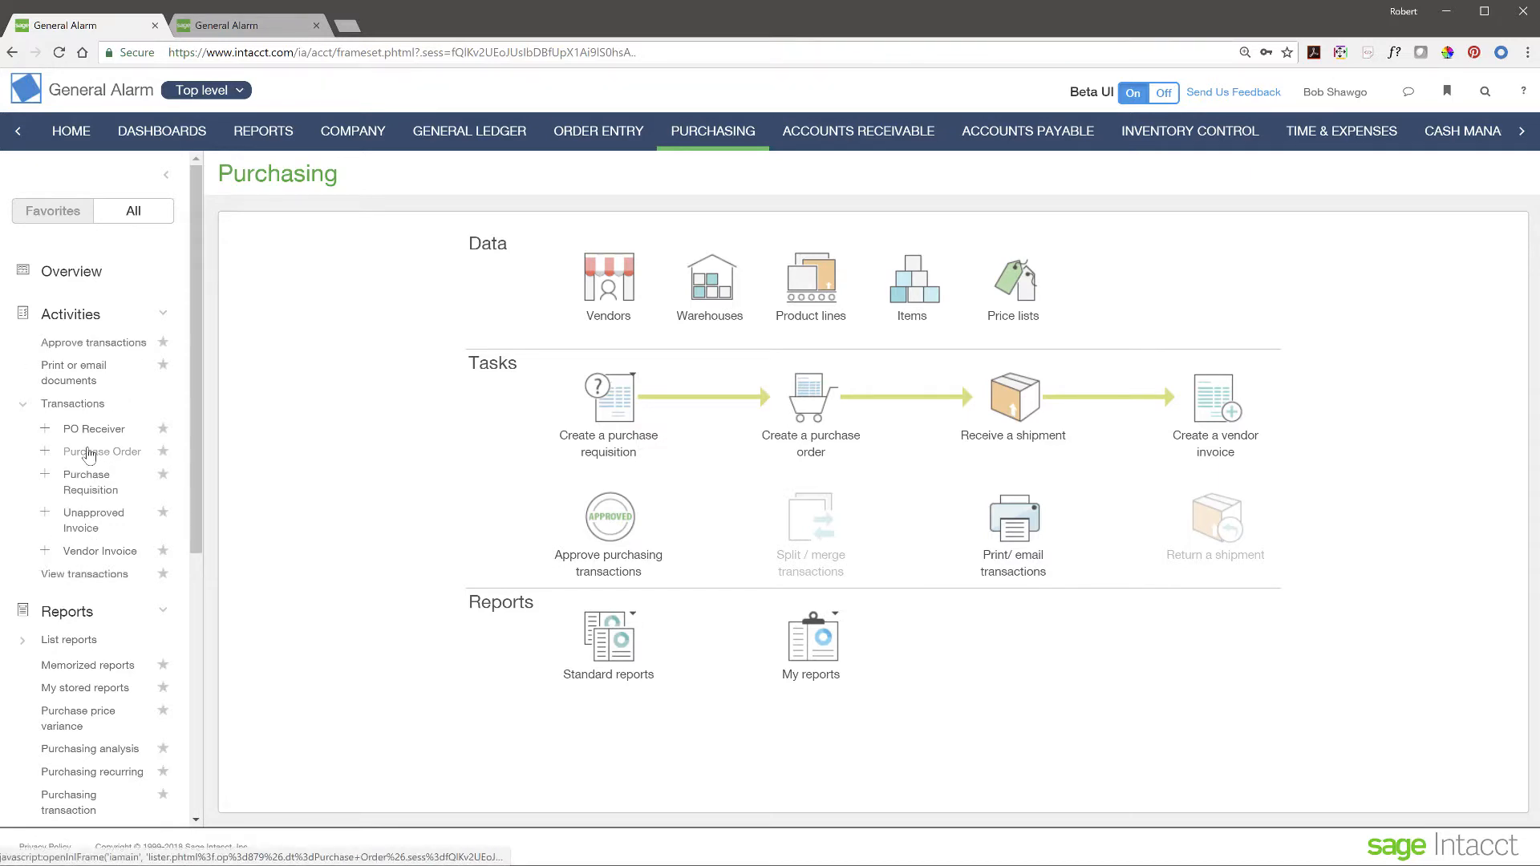
pyautogui.click(91, 486)
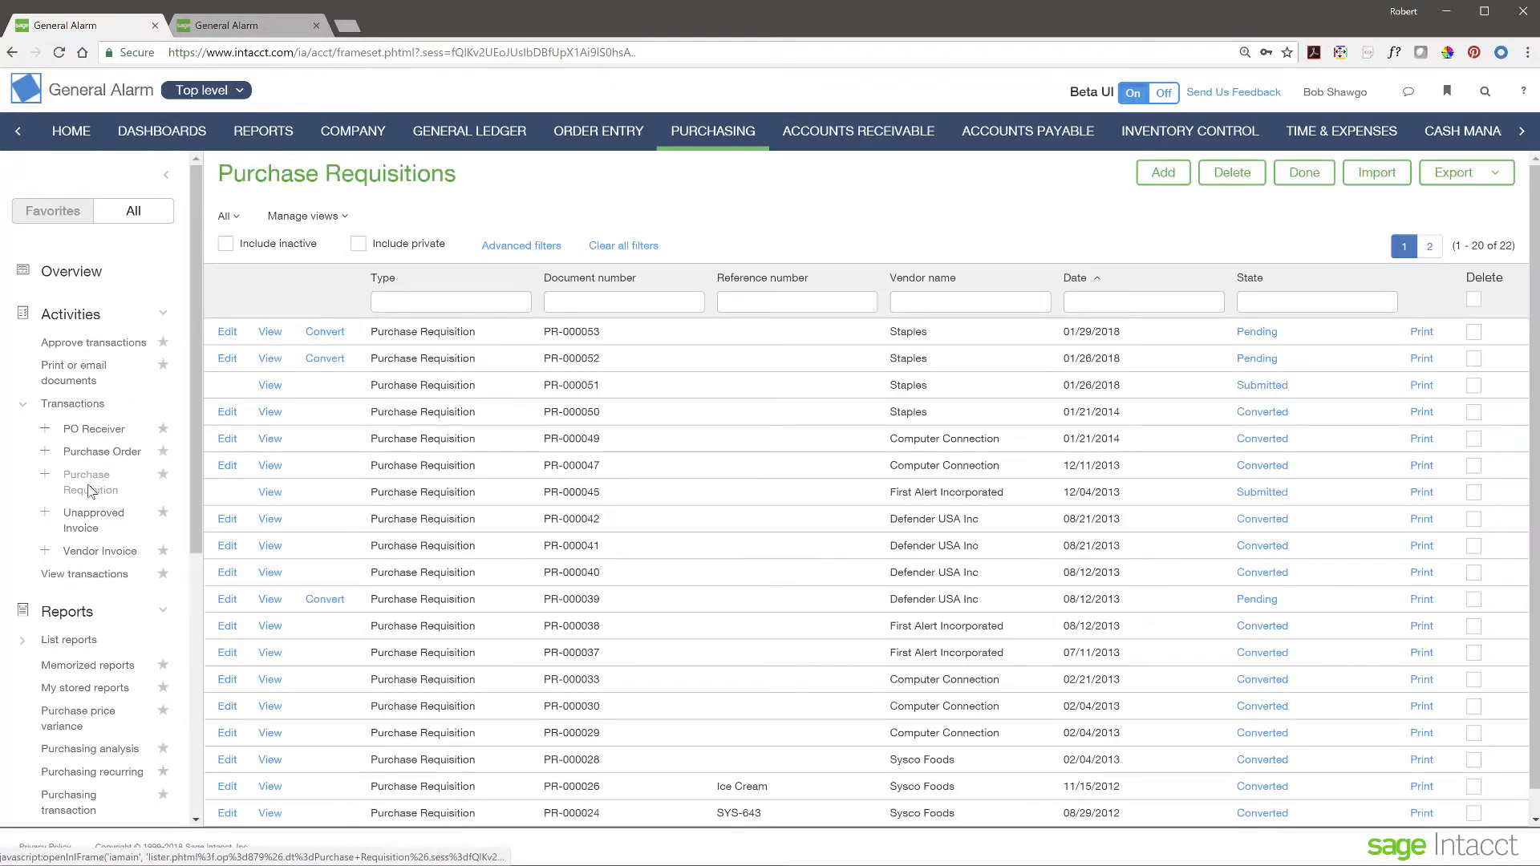
pyautogui.click(340, 337)
pyautogui.click(372, 347)
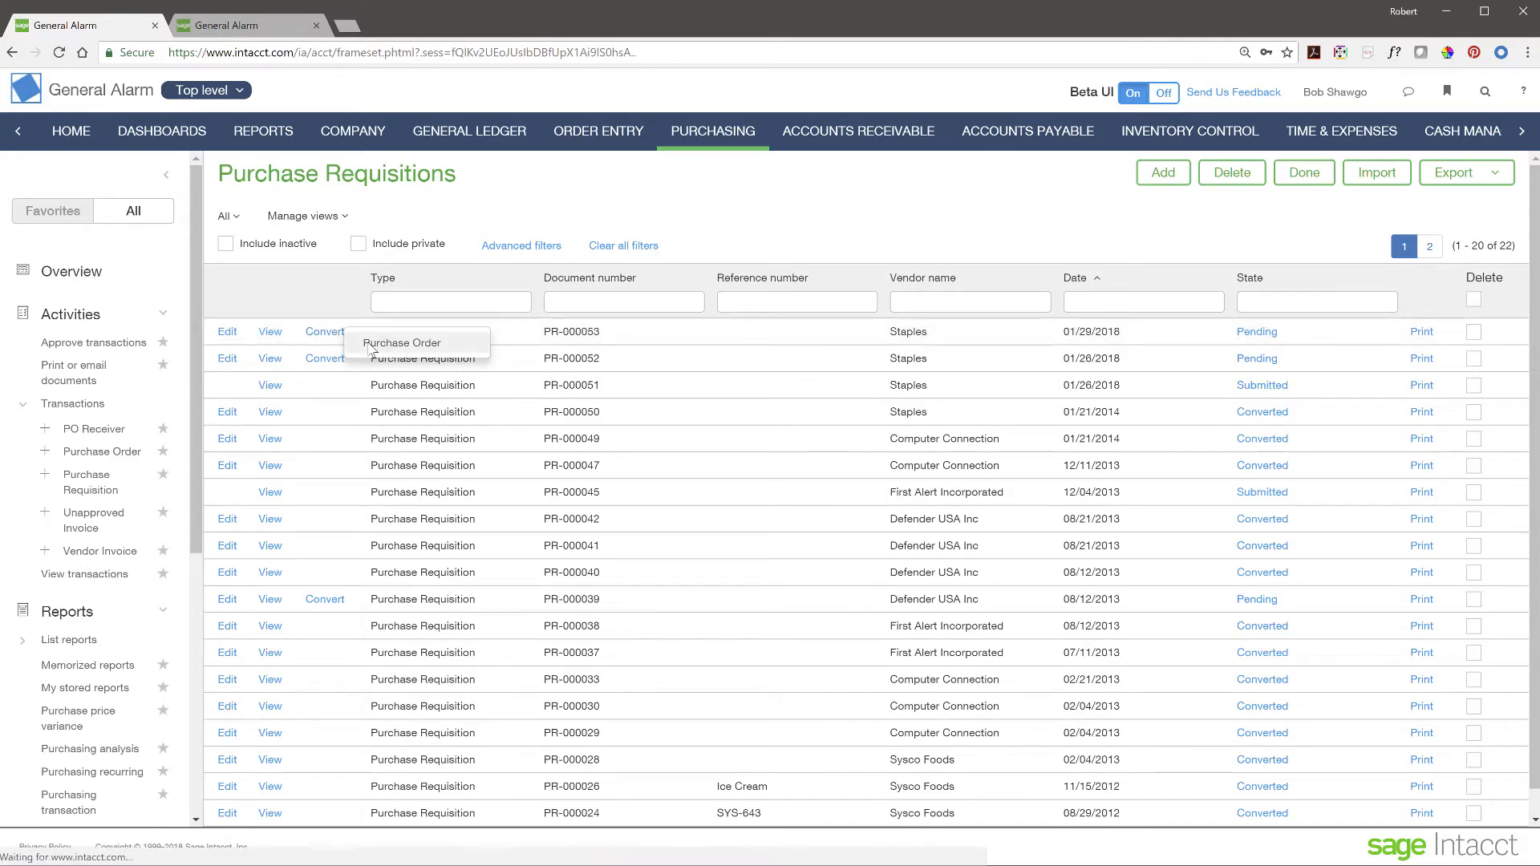
# - Post the new 2,900.00 Staples purchase order as PO-000055
pyautogui.scroll(-4, 601, 483)
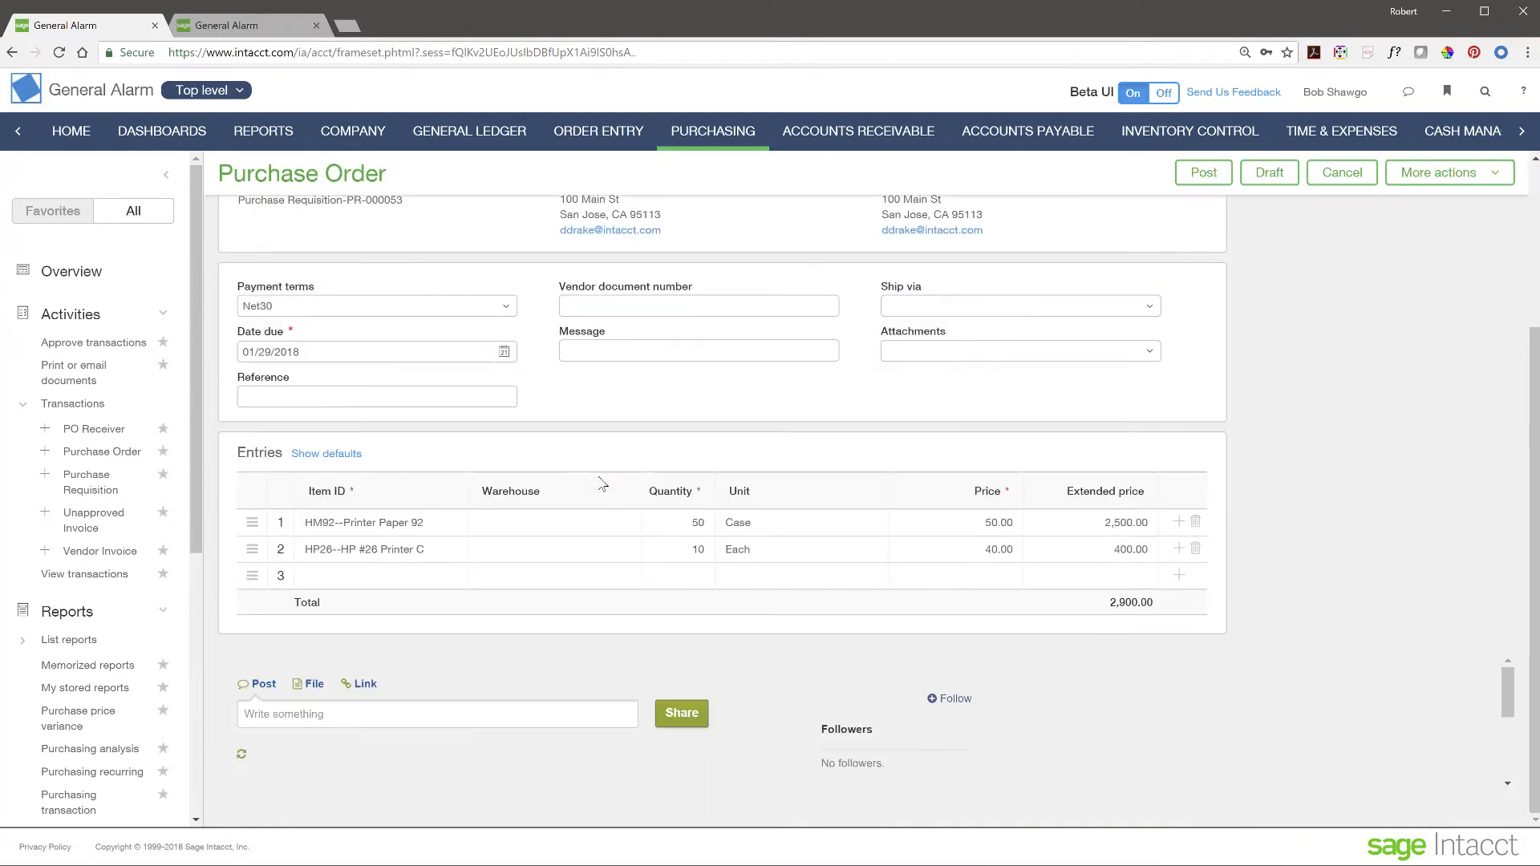
pyautogui.scroll(-2, 601, 484)
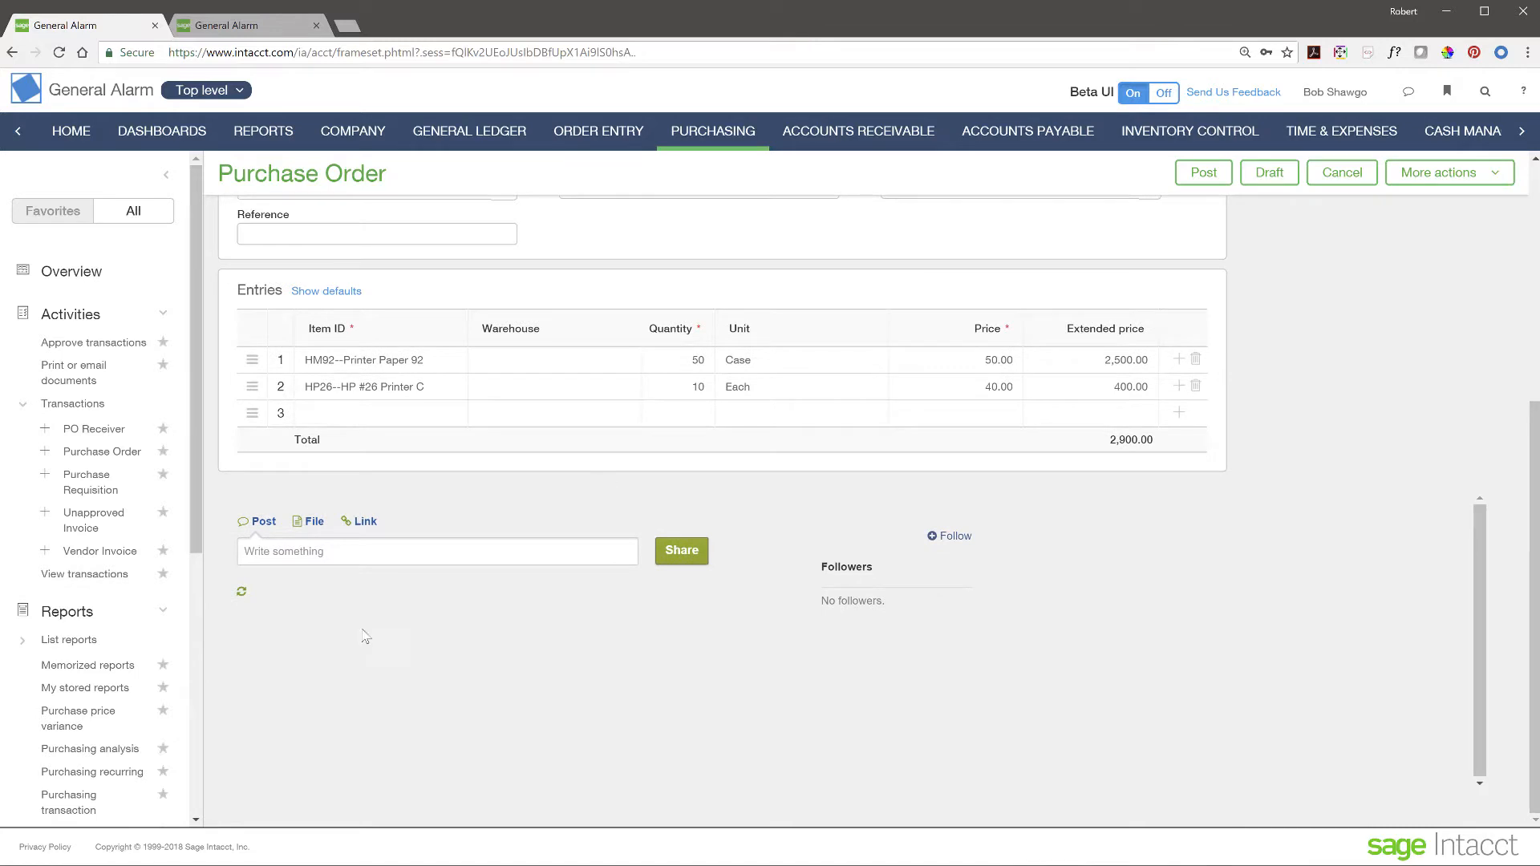
pyautogui.scroll(1, 784, 576)
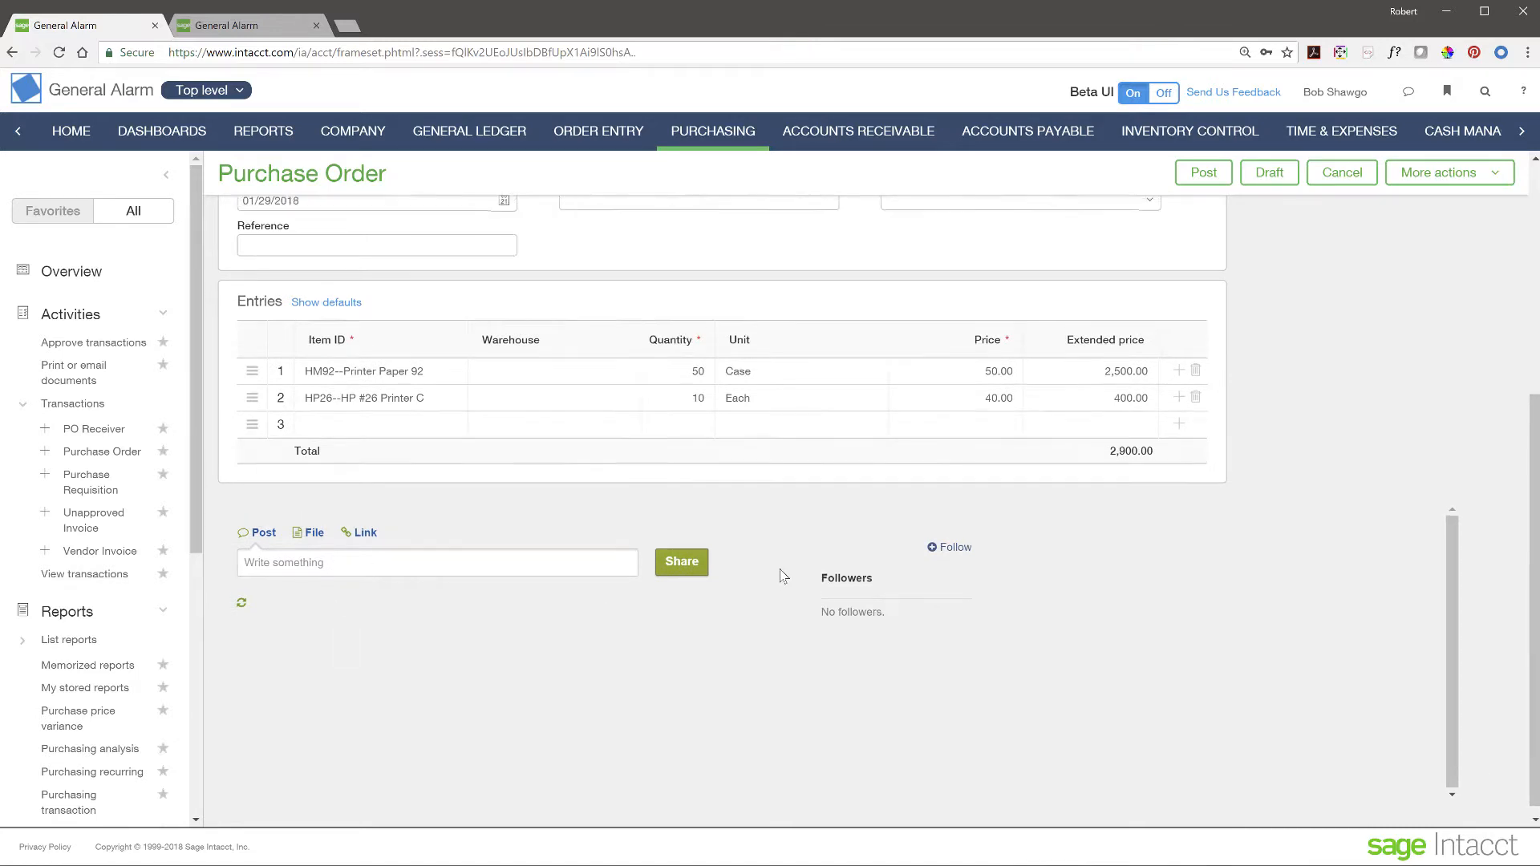
pyautogui.scroll(5, 783, 576)
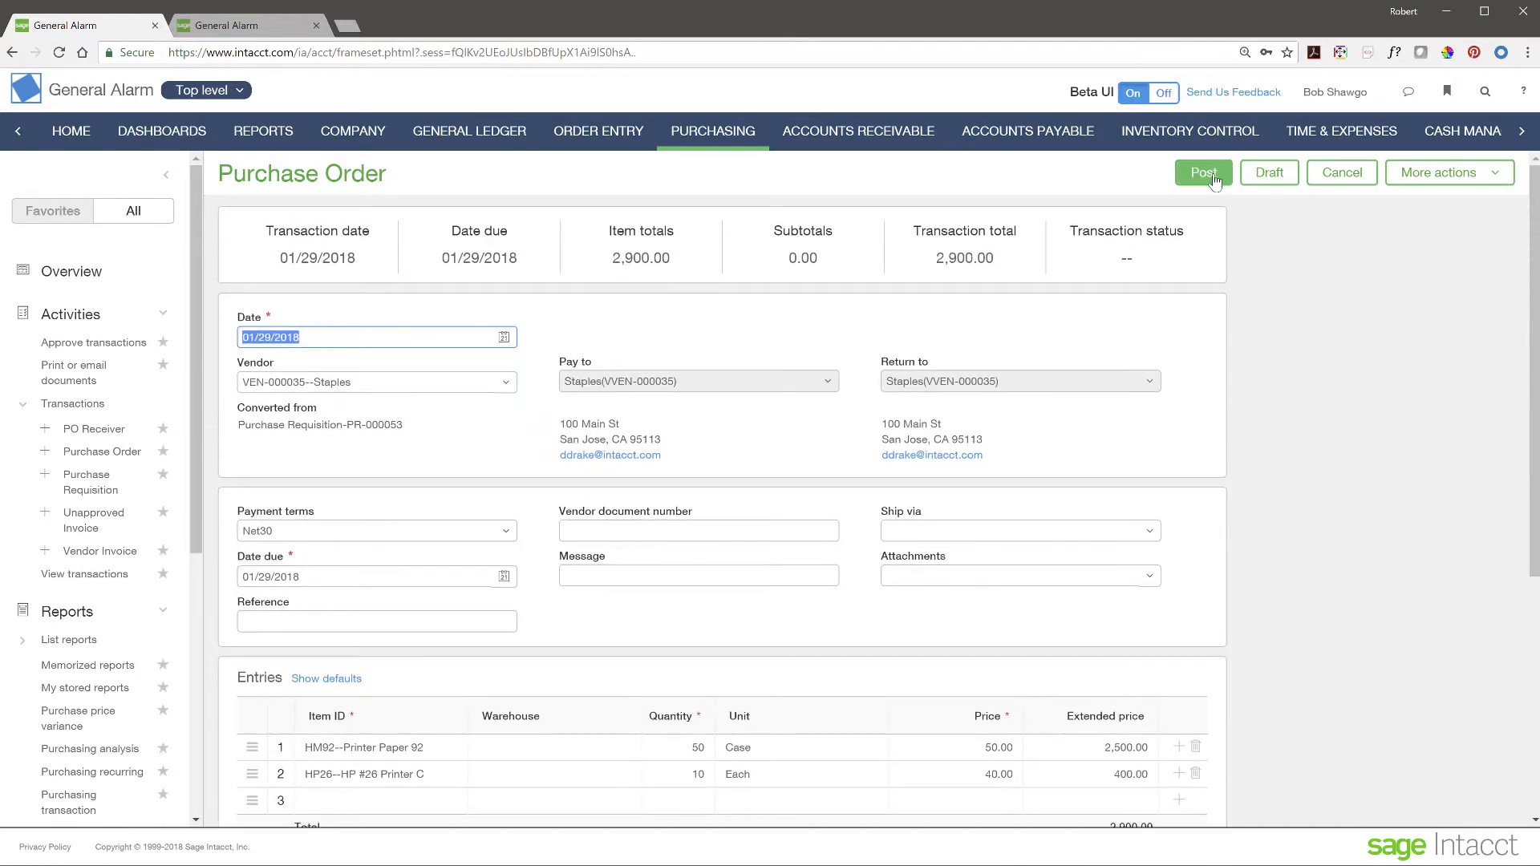
pyautogui.click(1203, 173)
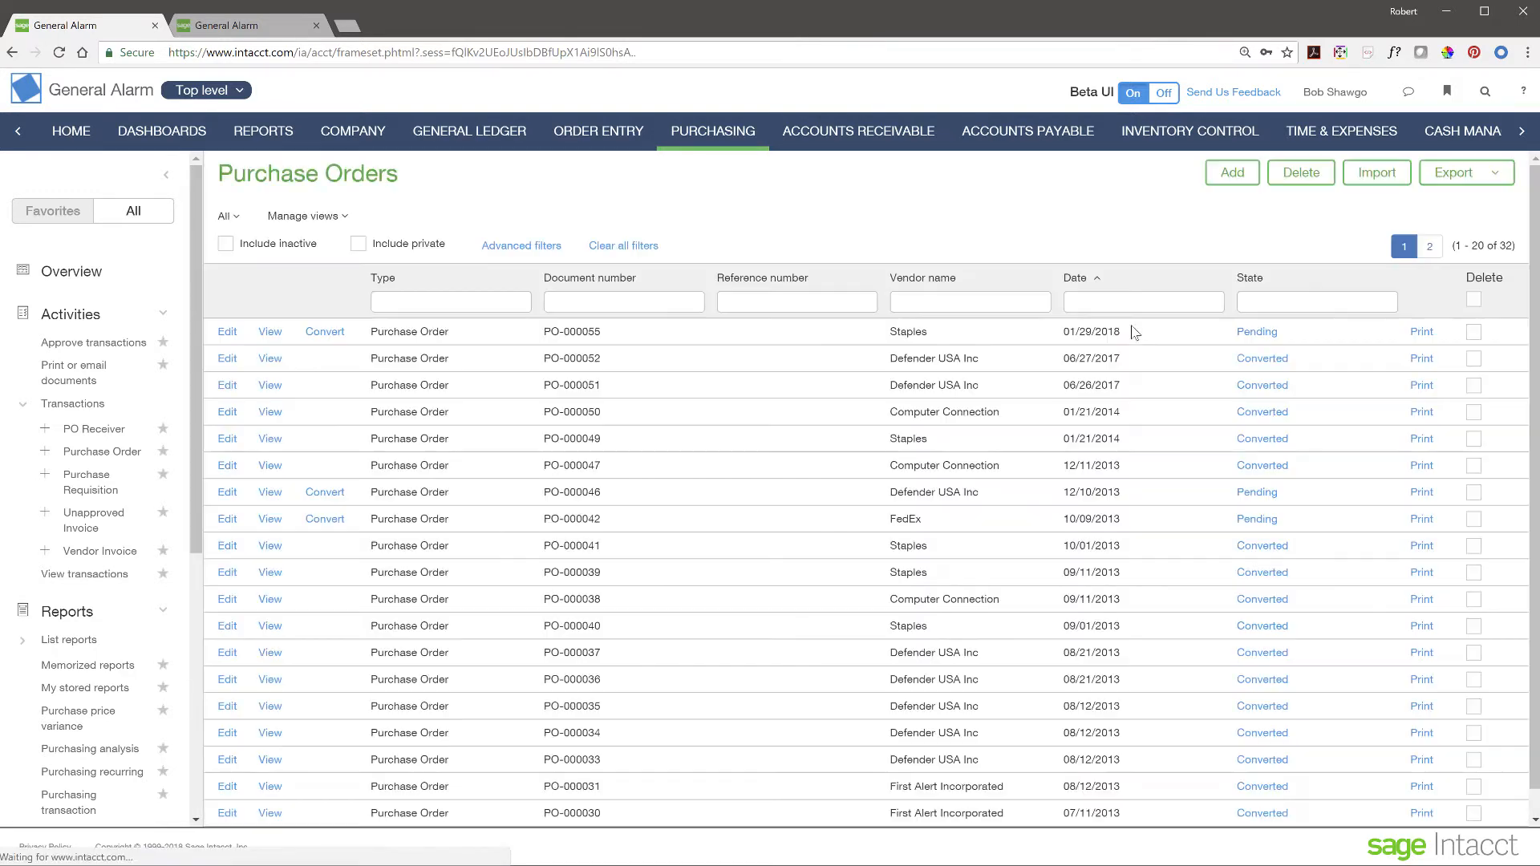
pyautogui.click(270, 332)
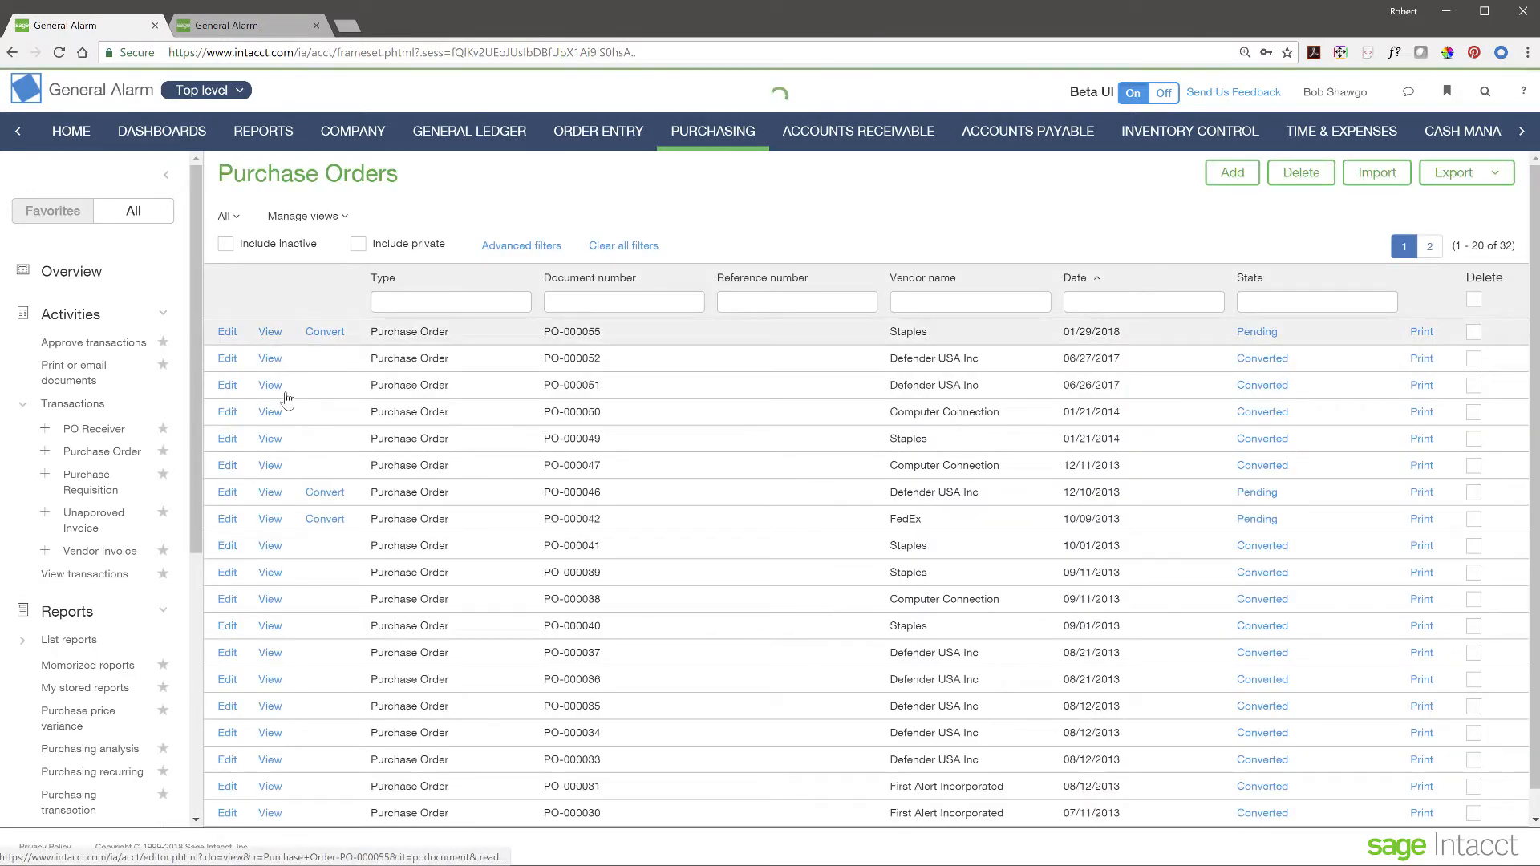
pyautogui.scroll(-3, 345, 423)
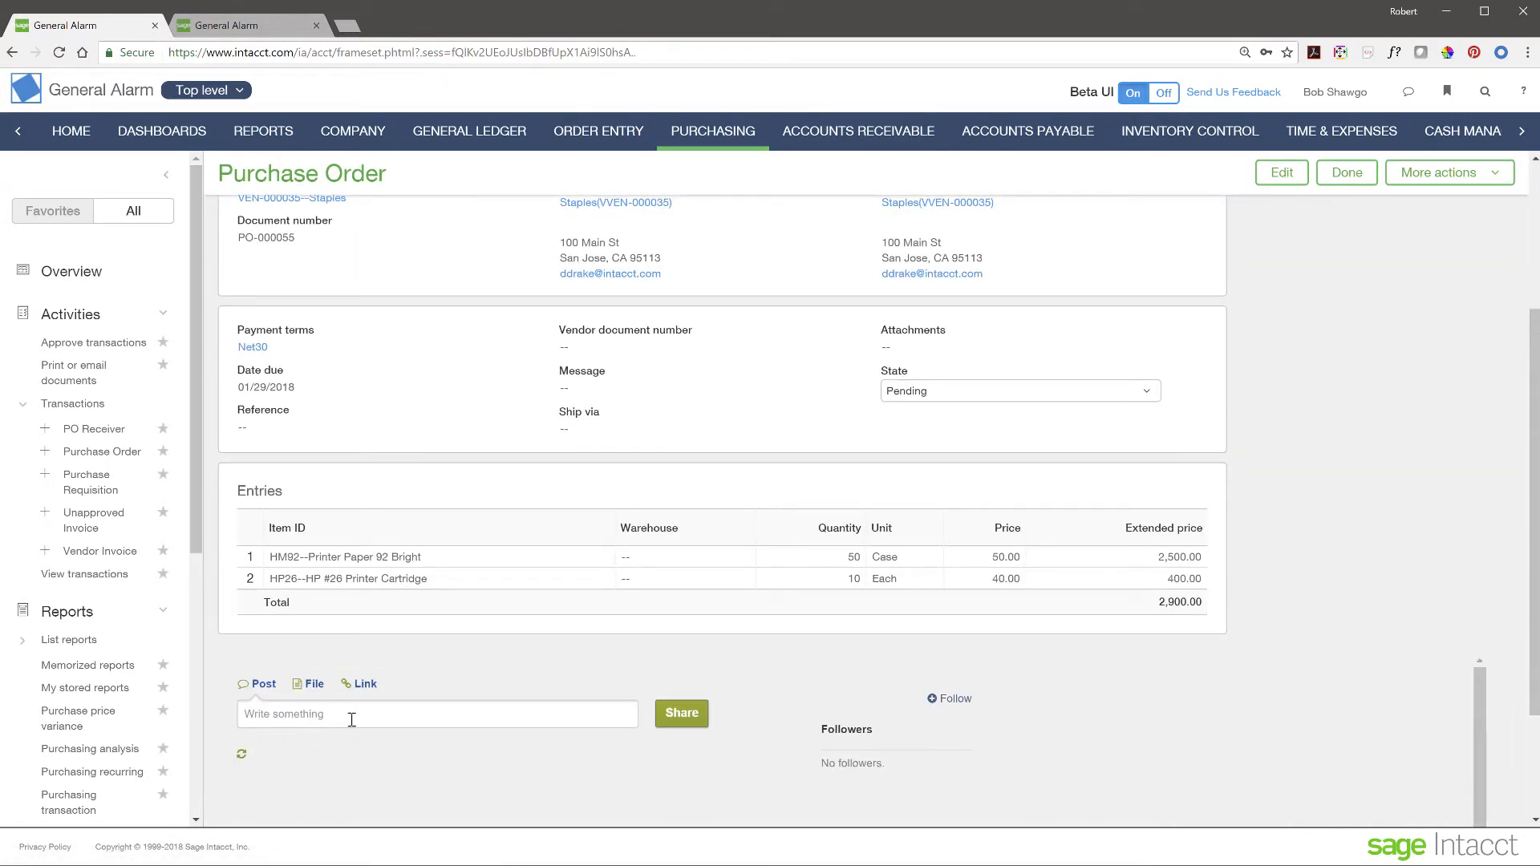
pyautogui.click(354, 713)
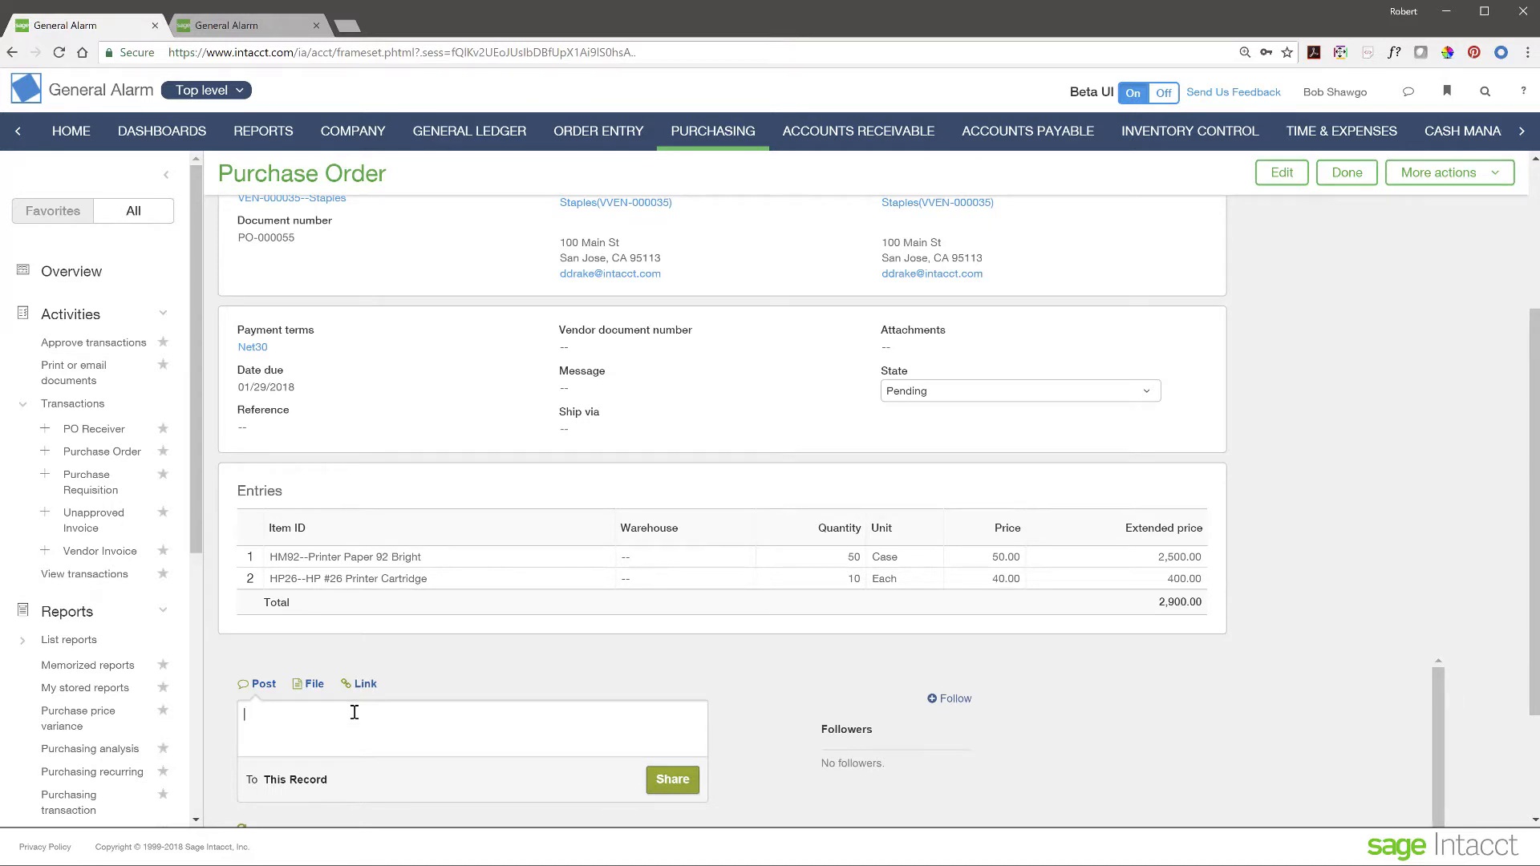
pyautogui.write('How often do we reorder?')
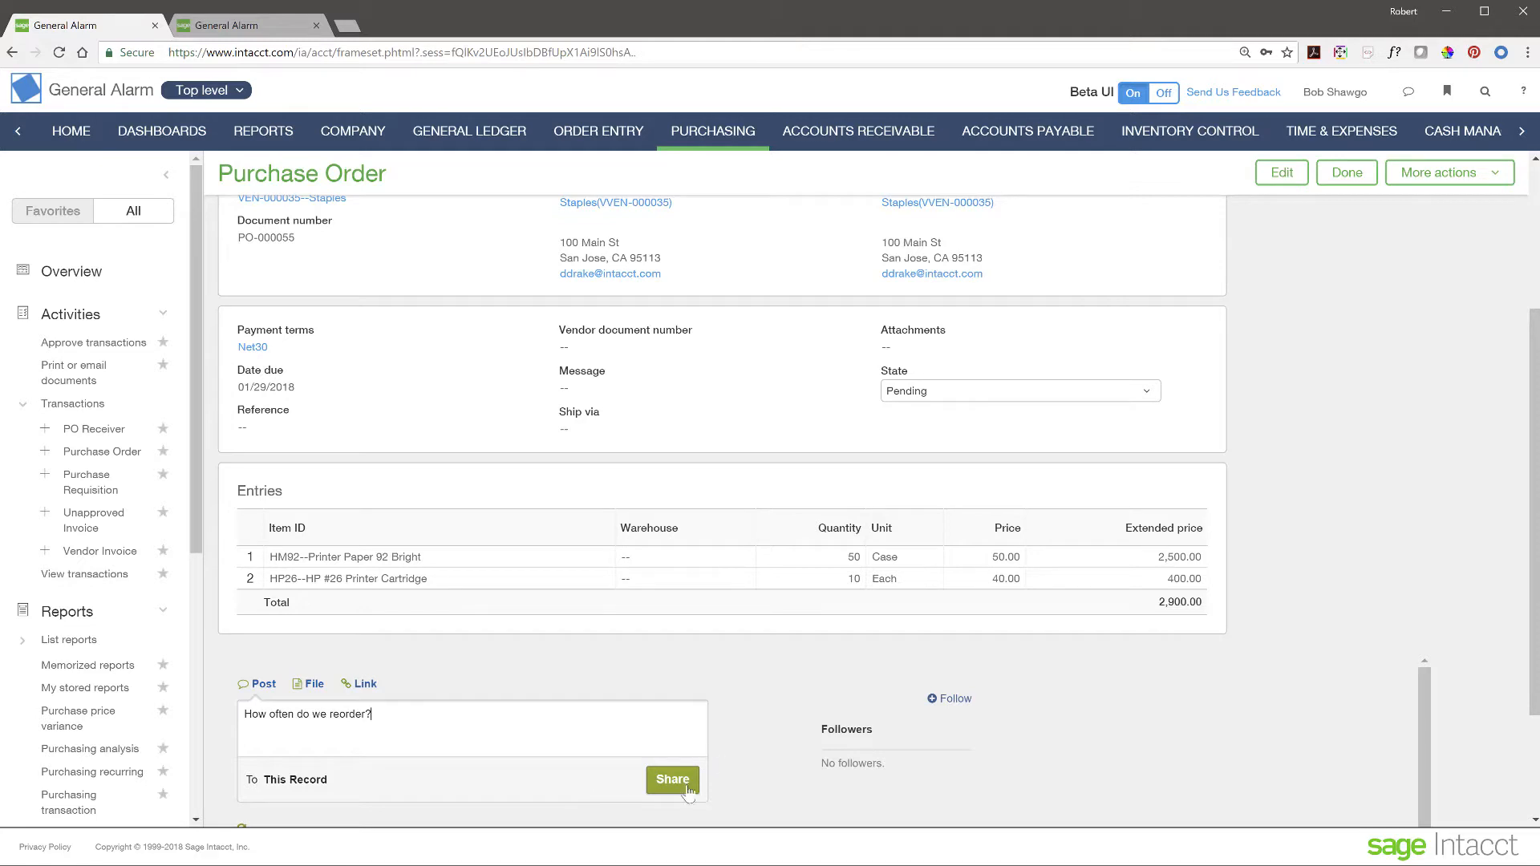
pyautogui.click(474, 726)
pyautogui.write('dj')
pyautogui.press('BackSpace')
pyautogui.press('BackSpace')
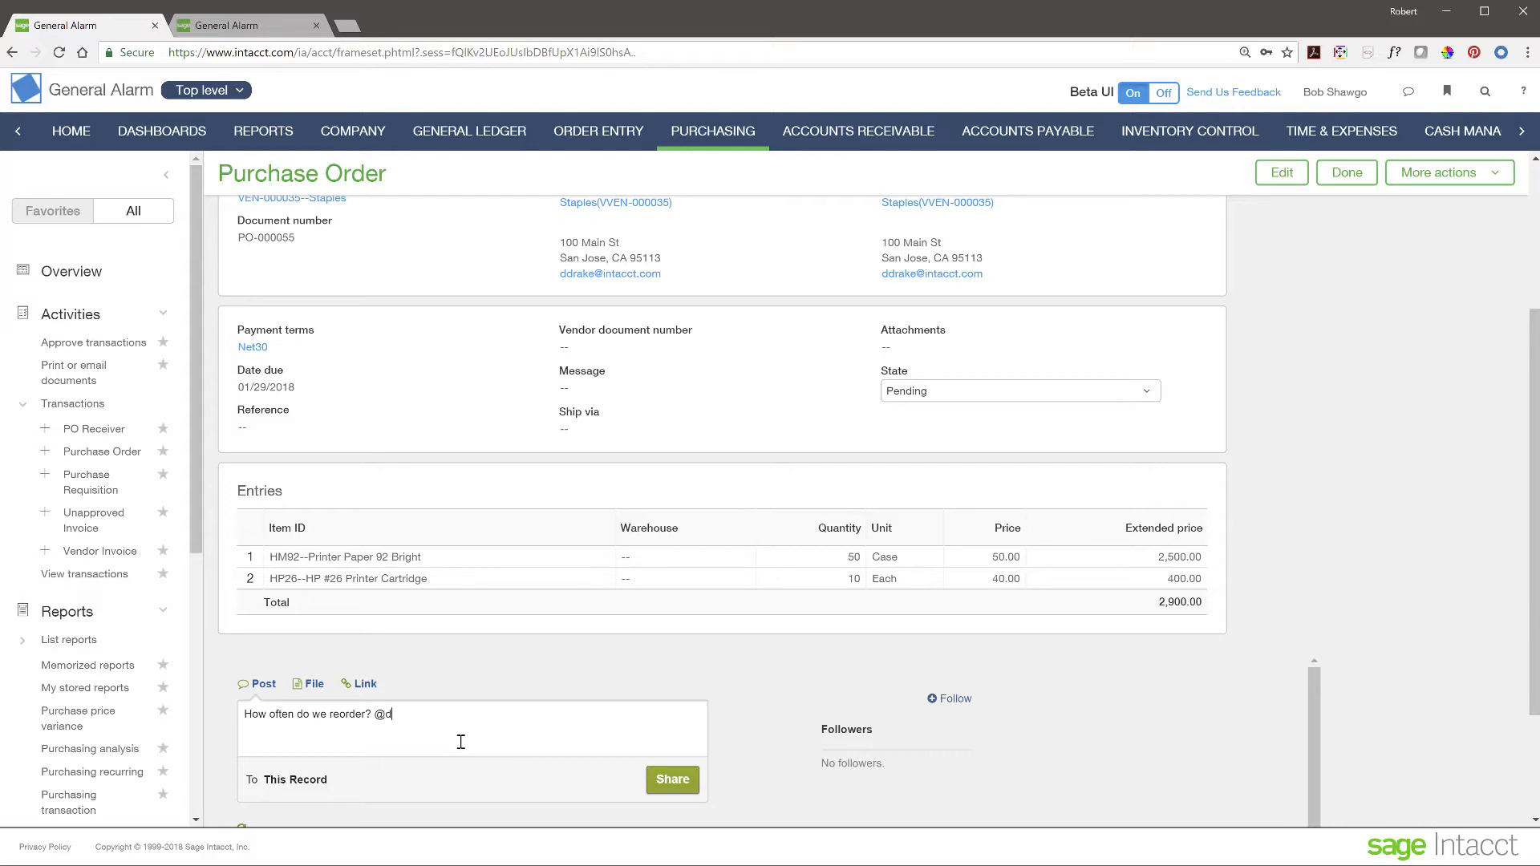
pyautogui.click(651, 788)
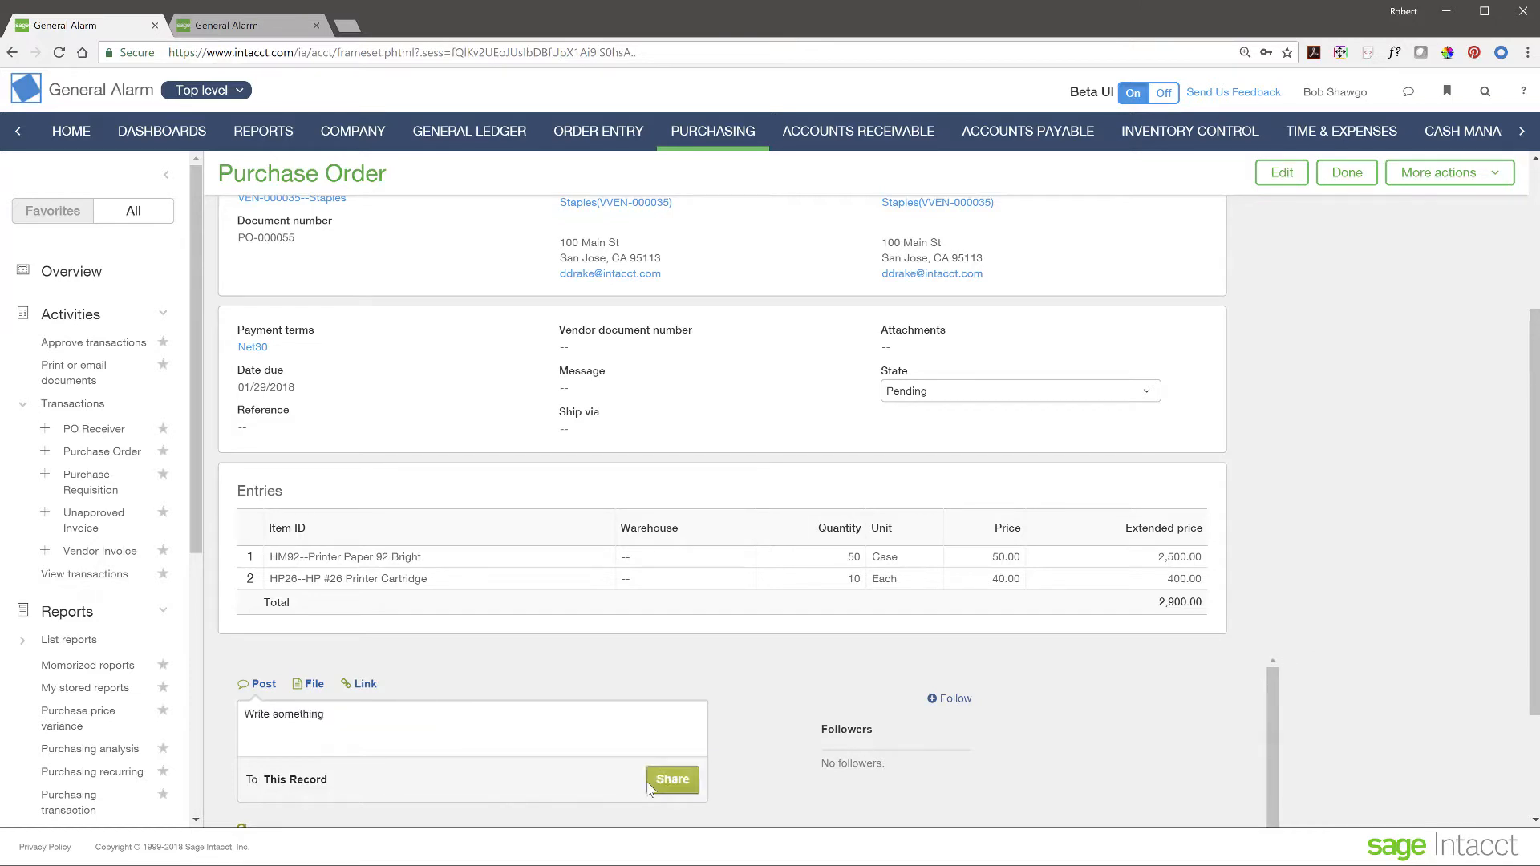
pyautogui.scroll(-2, 392, 662)
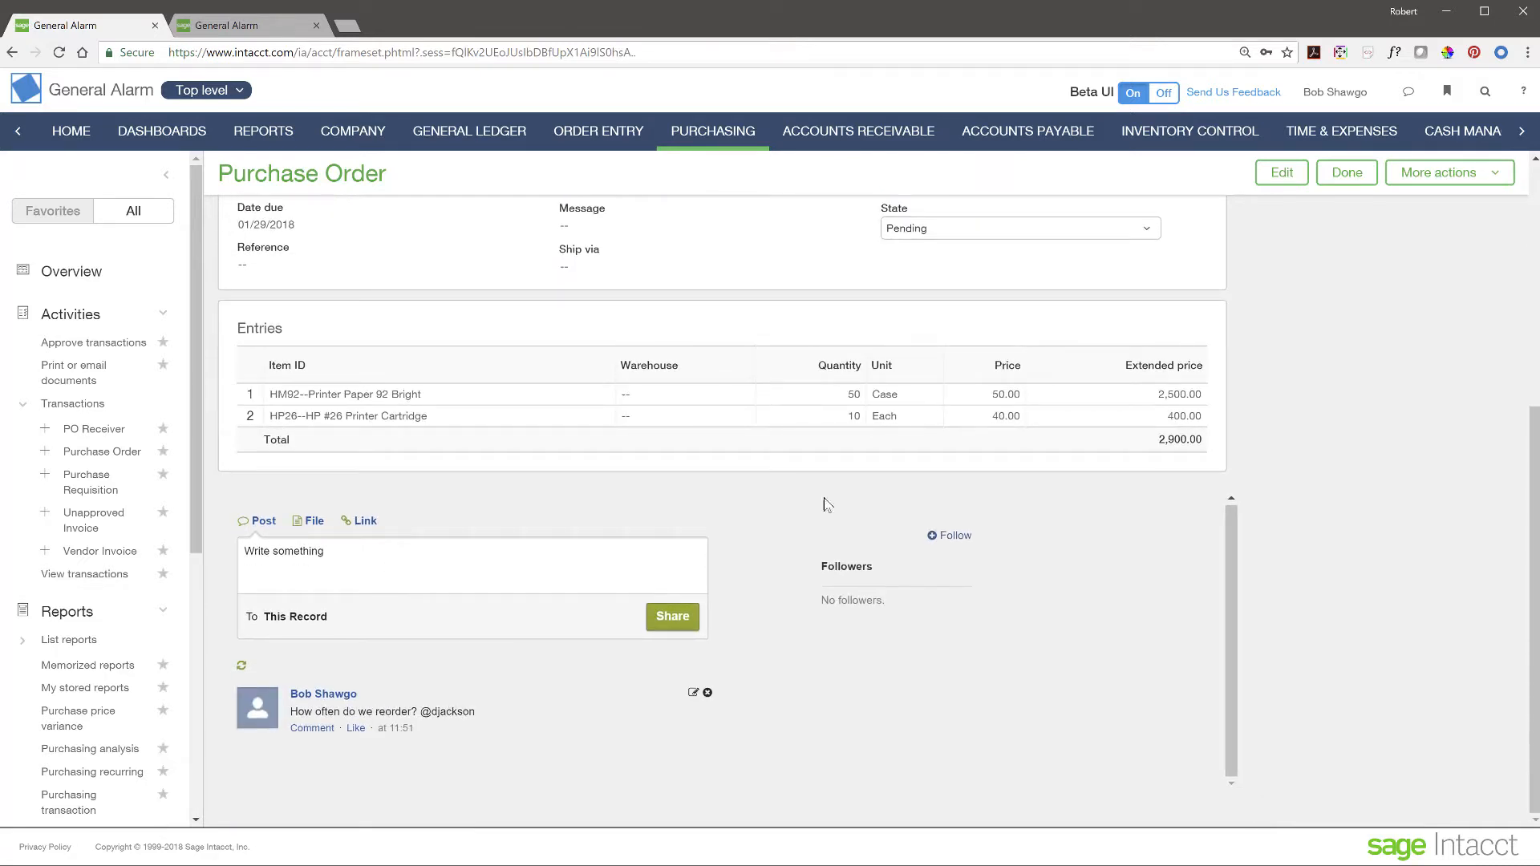
pyautogui.scroll(1, 1079, 472)
pyautogui.scroll(5, 1079, 472)
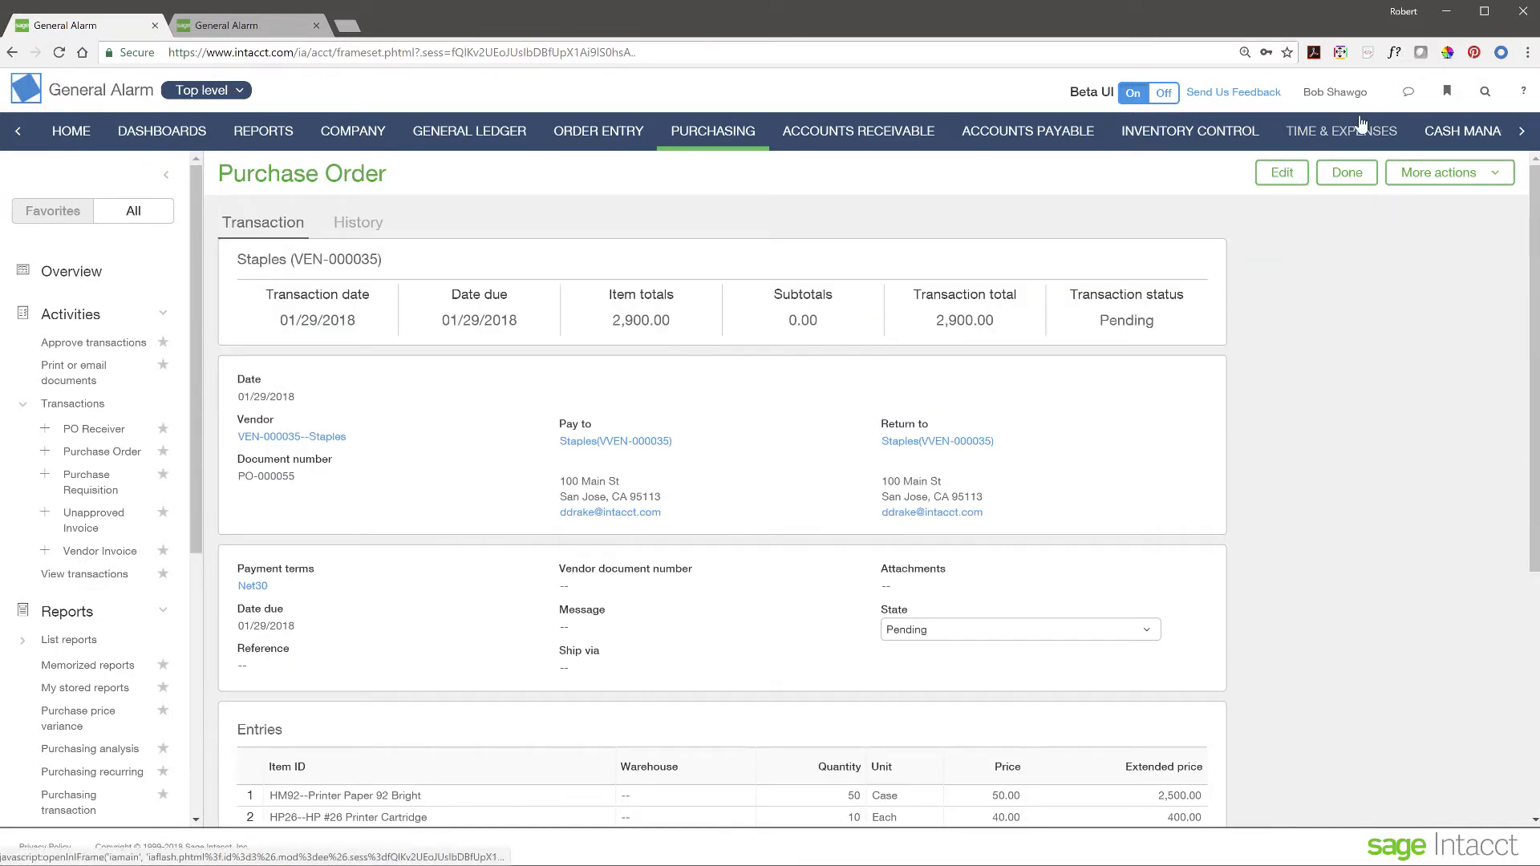
# - In the Collaboration Center, edit the reorder post to tag the suggested colleague, then switch to their session
pyautogui.click(1408, 94)
pyautogui.click(1289, 198)
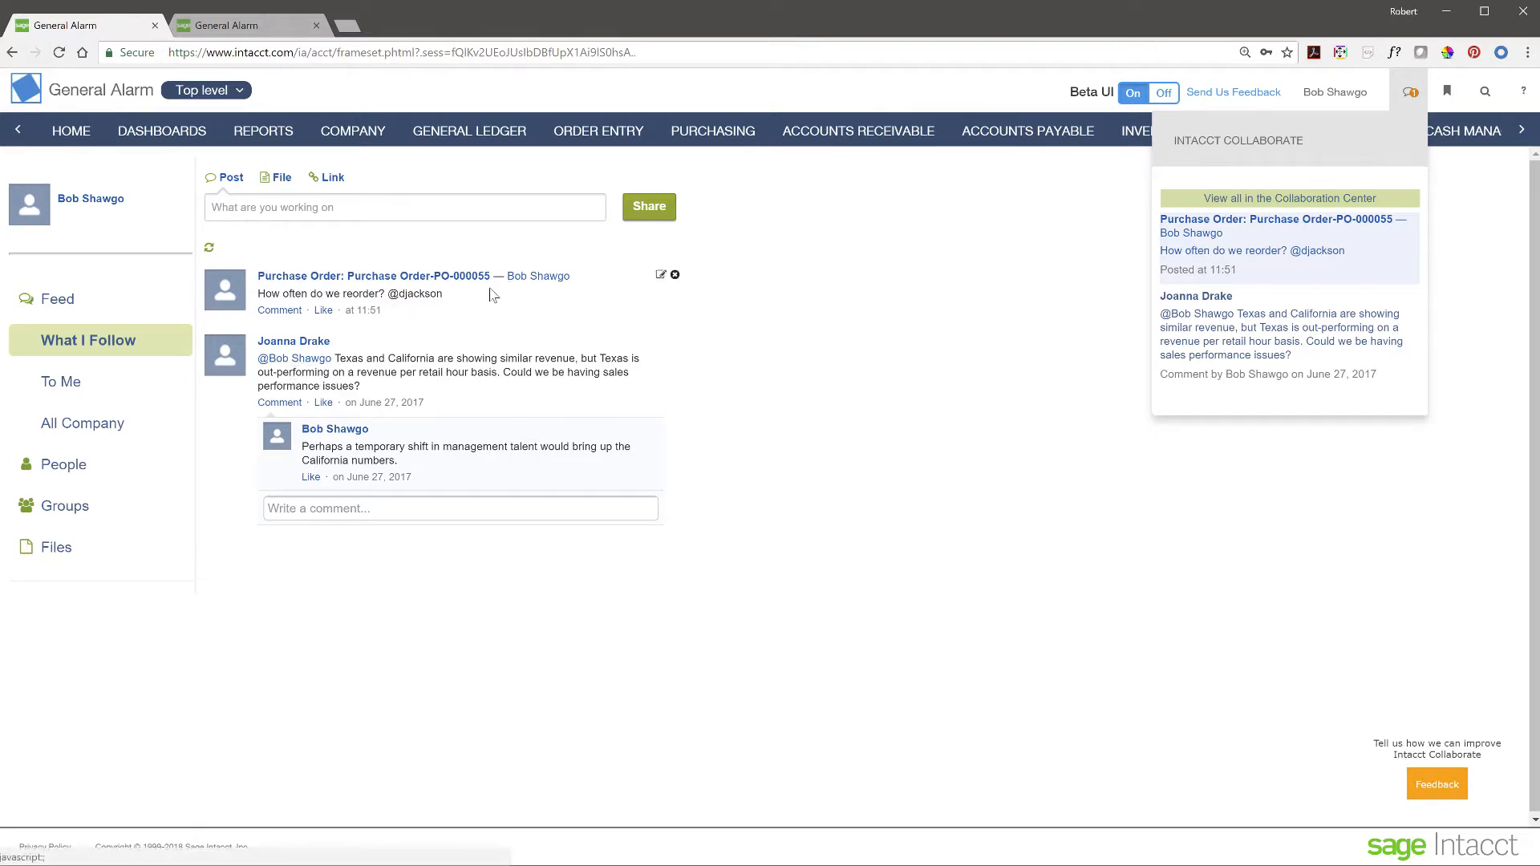
pyautogui.click(660, 276)
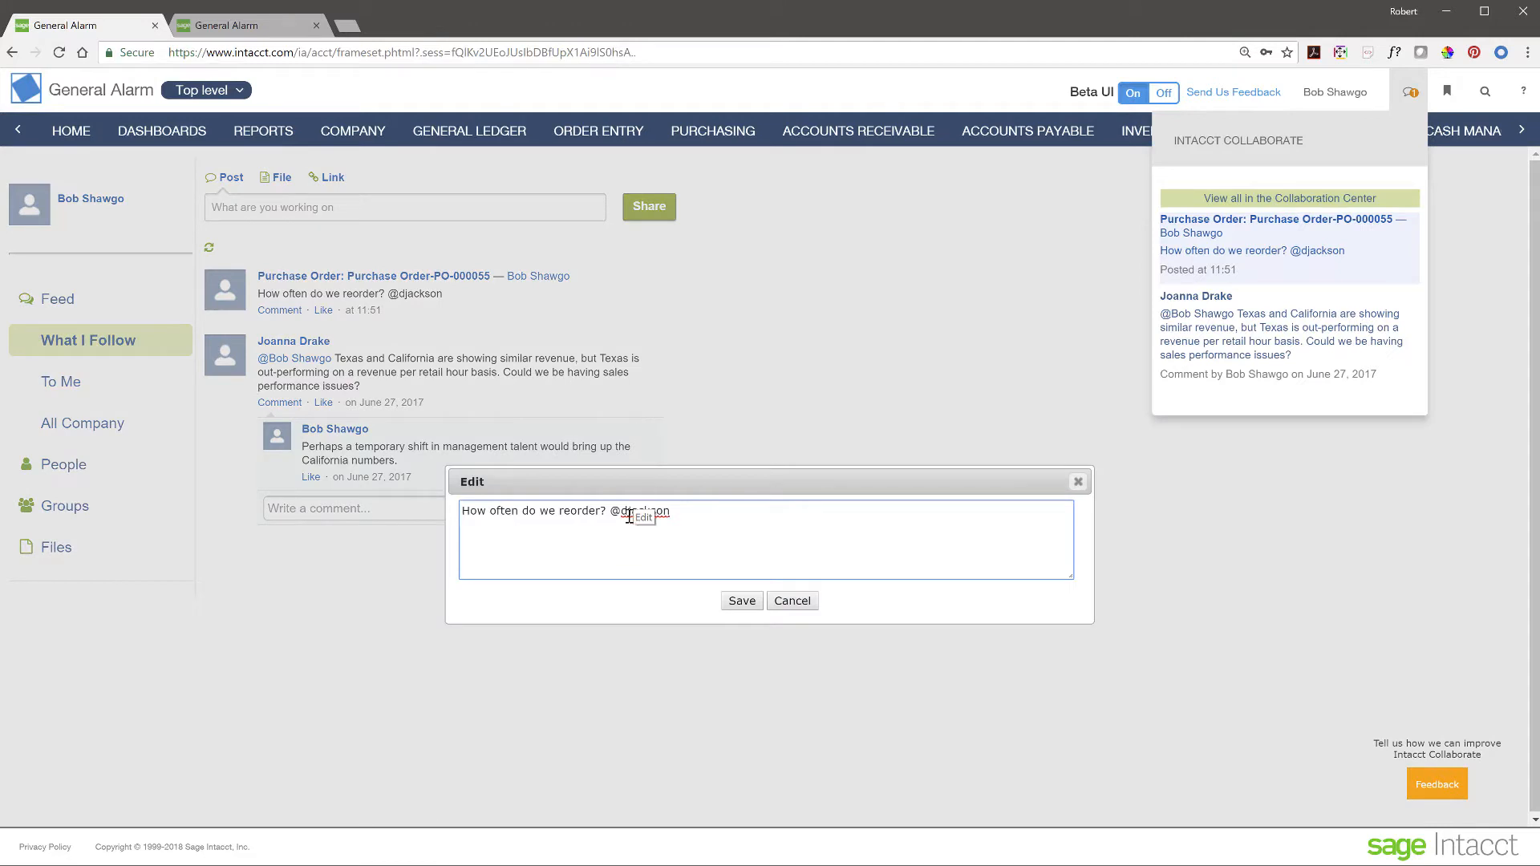
pyautogui.moveTo(622, 513); pyautogui.dragTo(705, 516)
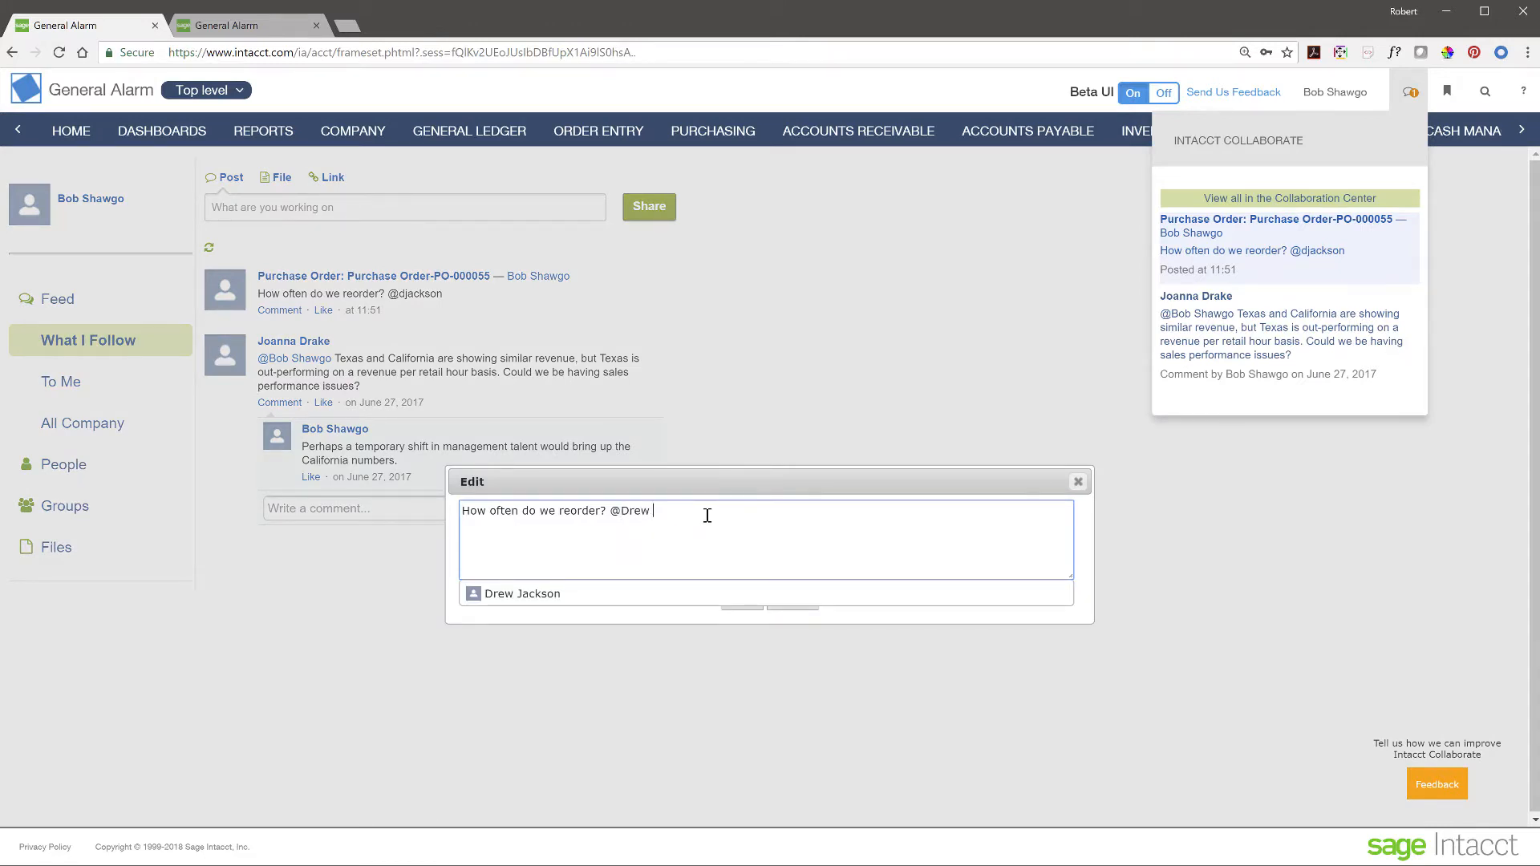
pyautogui.click(511, 595)
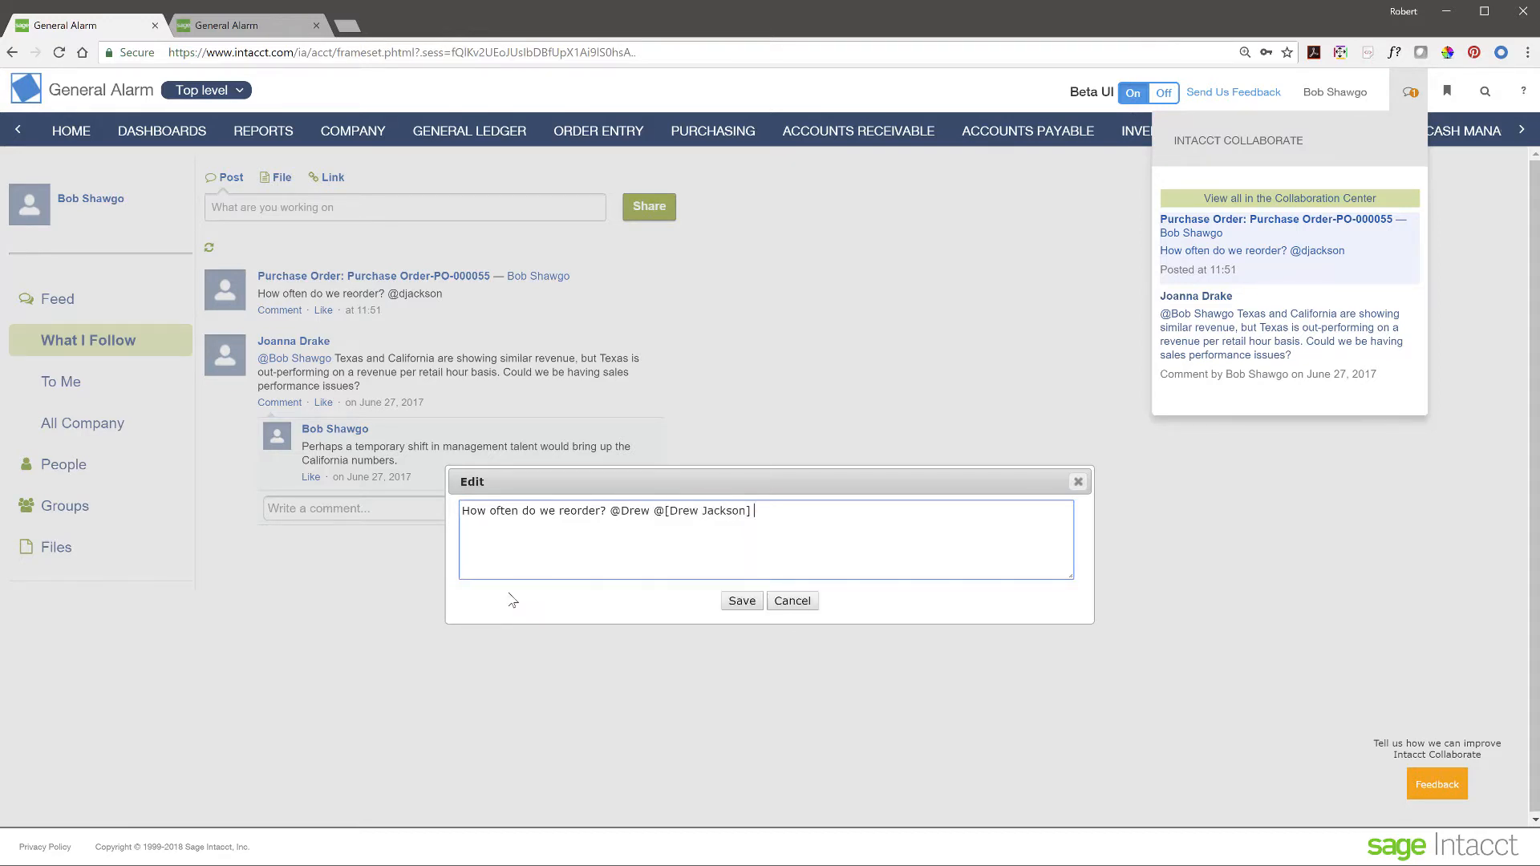
pyautogui.click(741, 607)
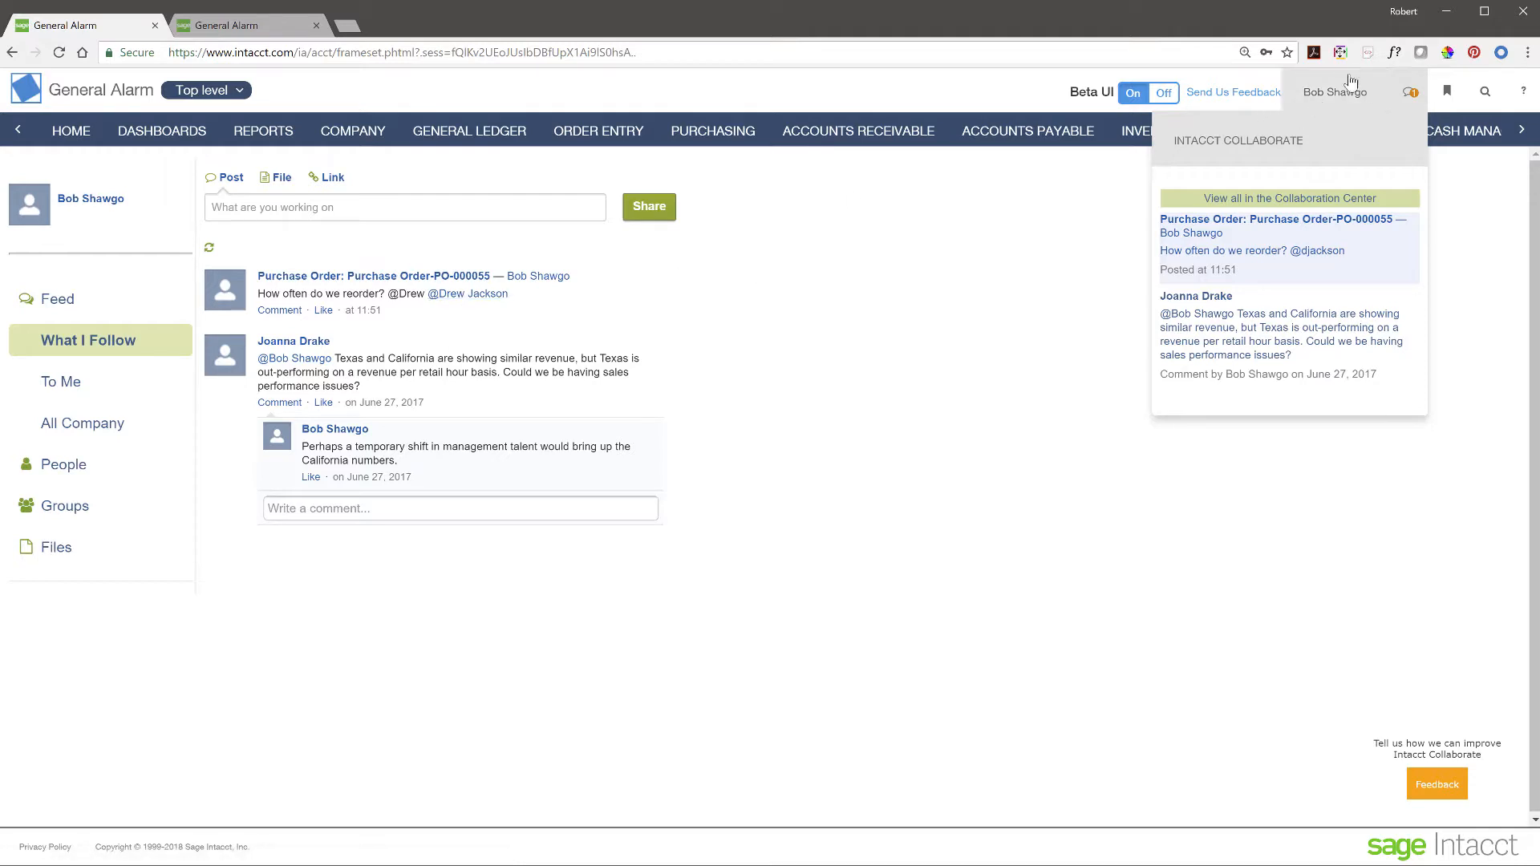
pyautogui.click(227, 27)
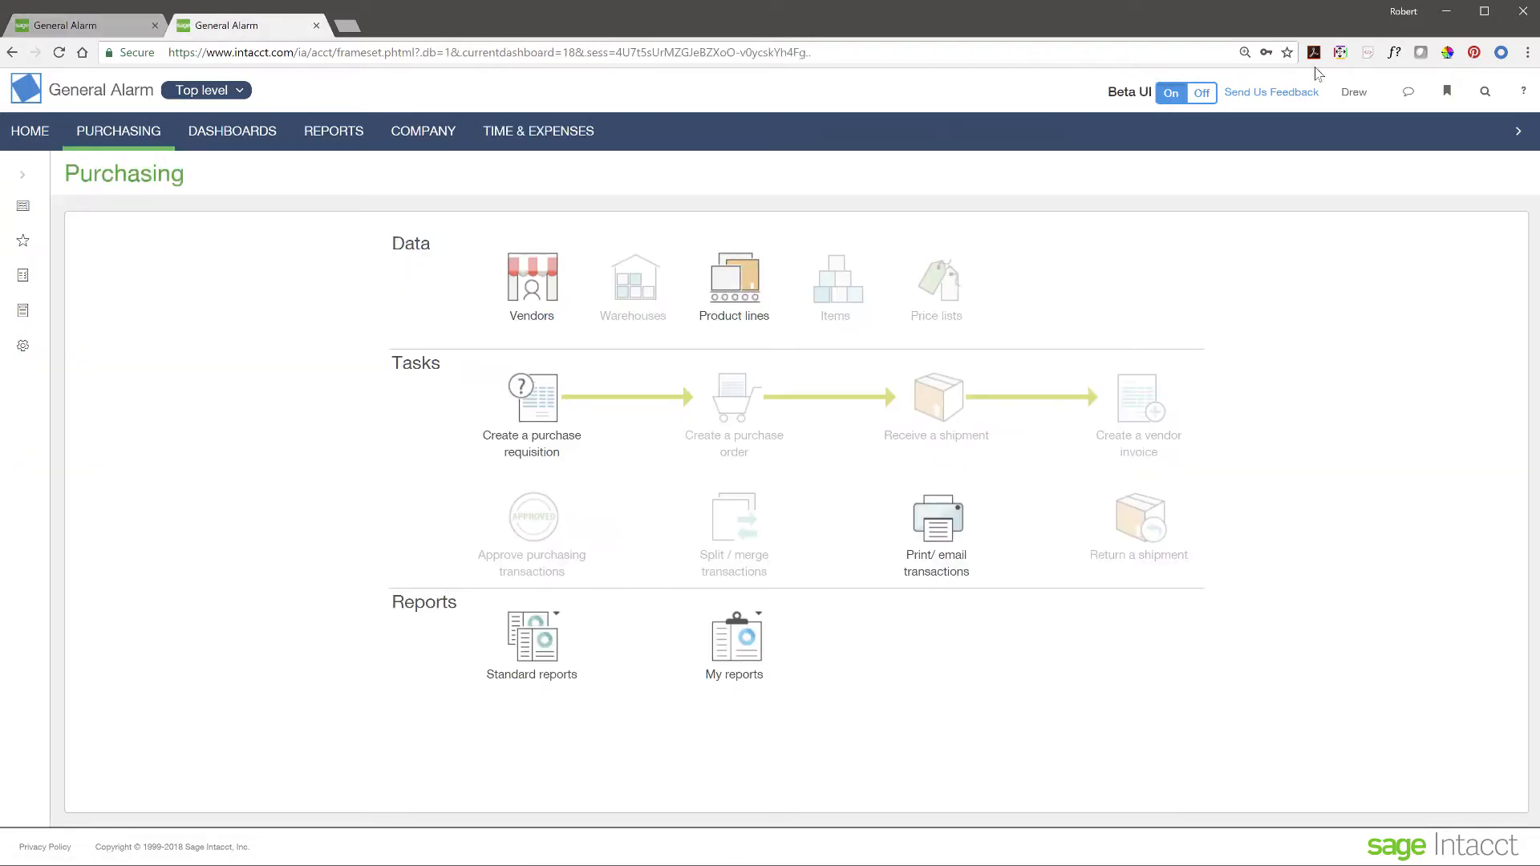
# - View the tagged reorder post in the second user's Collaboration Center feed, then return to the original session
pyautogui.click(1412, 96)
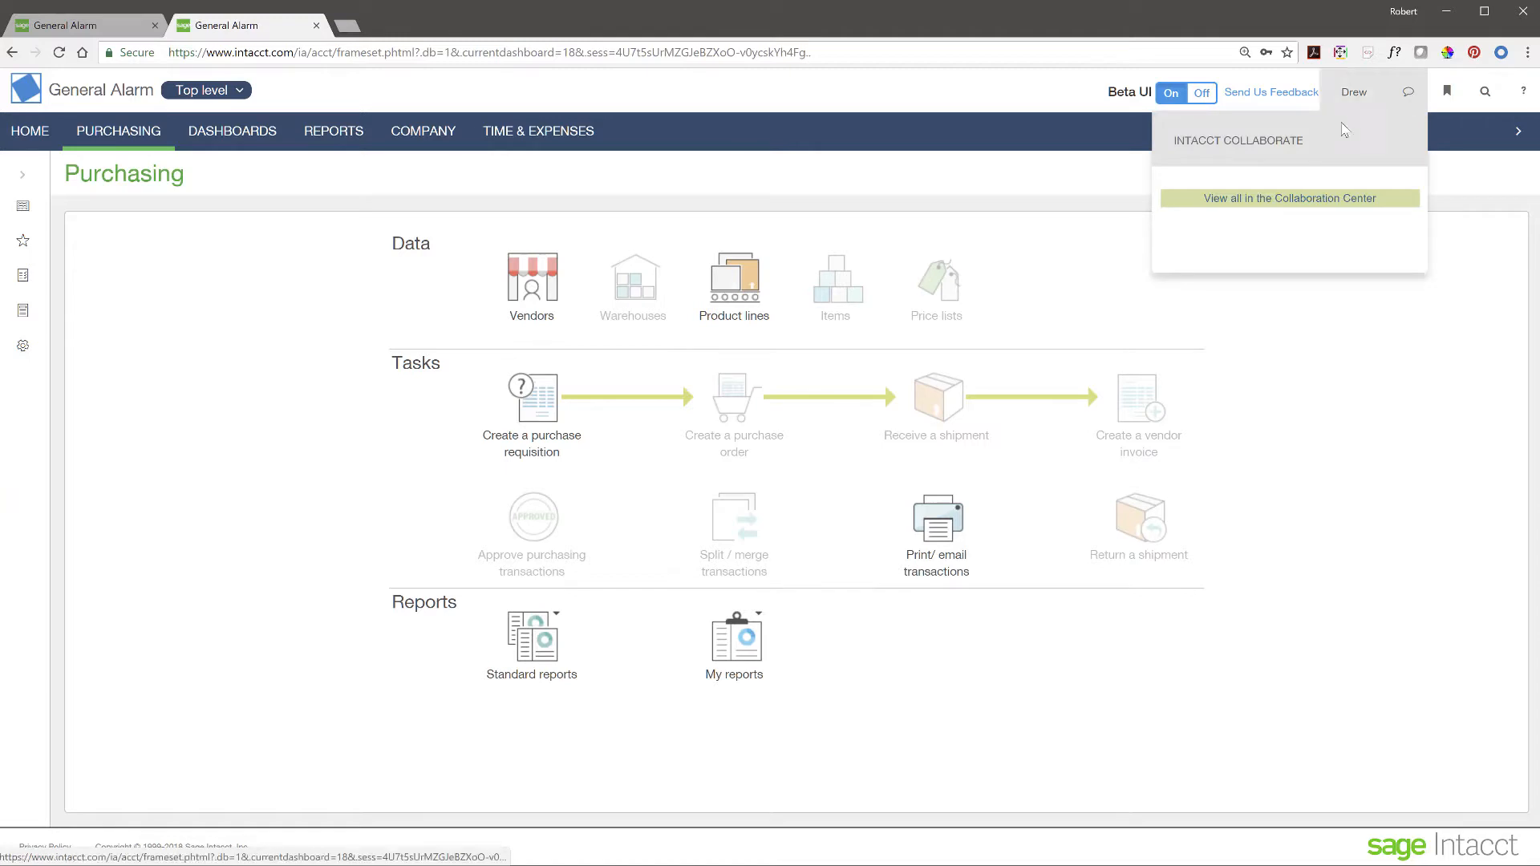
pyautogui.click(1285, 202)
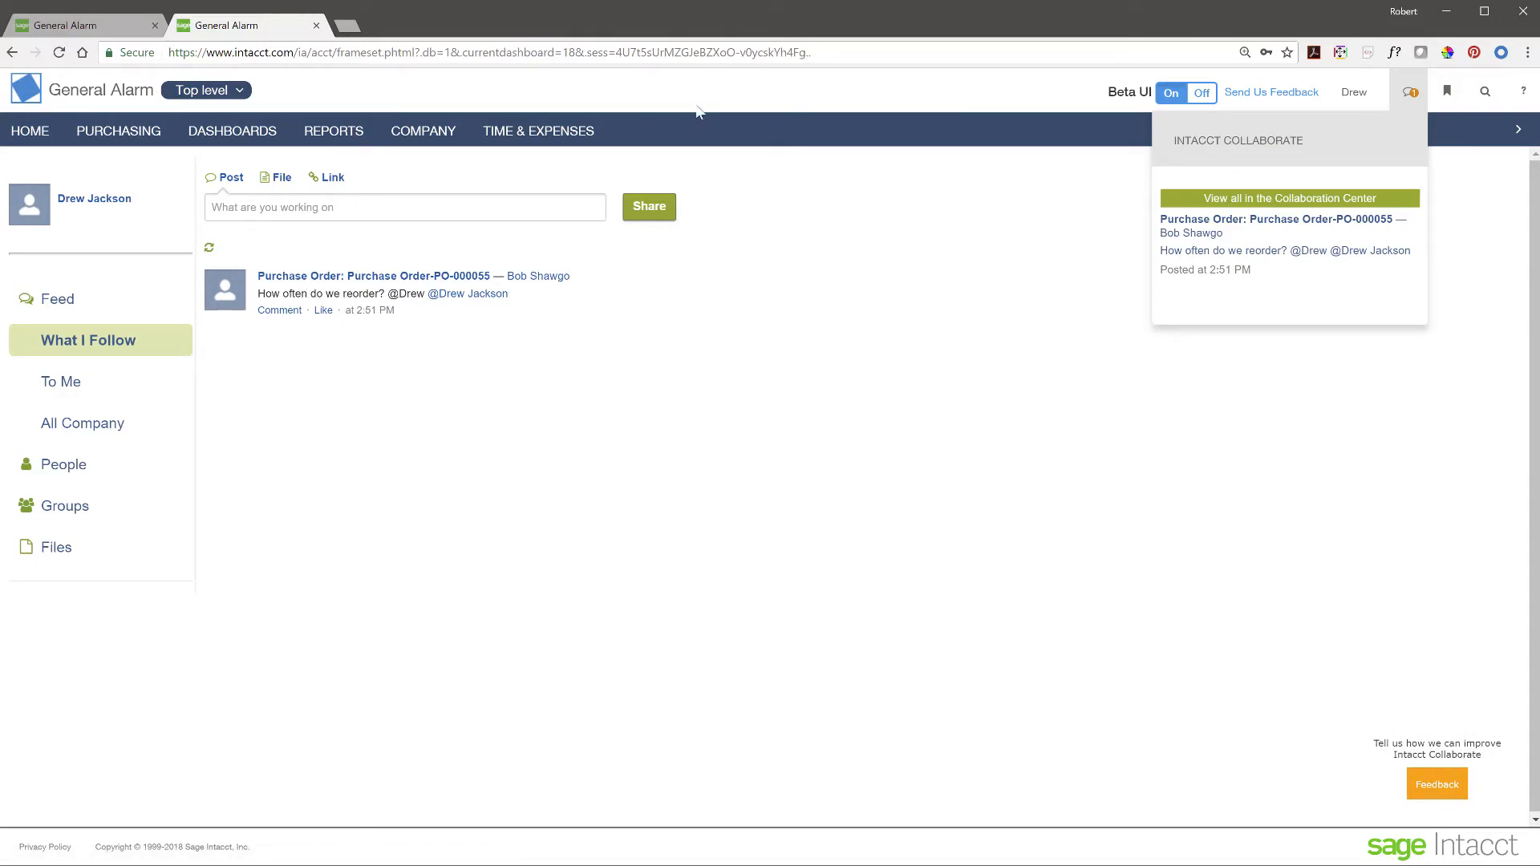
pyautogui.click(105, 28)
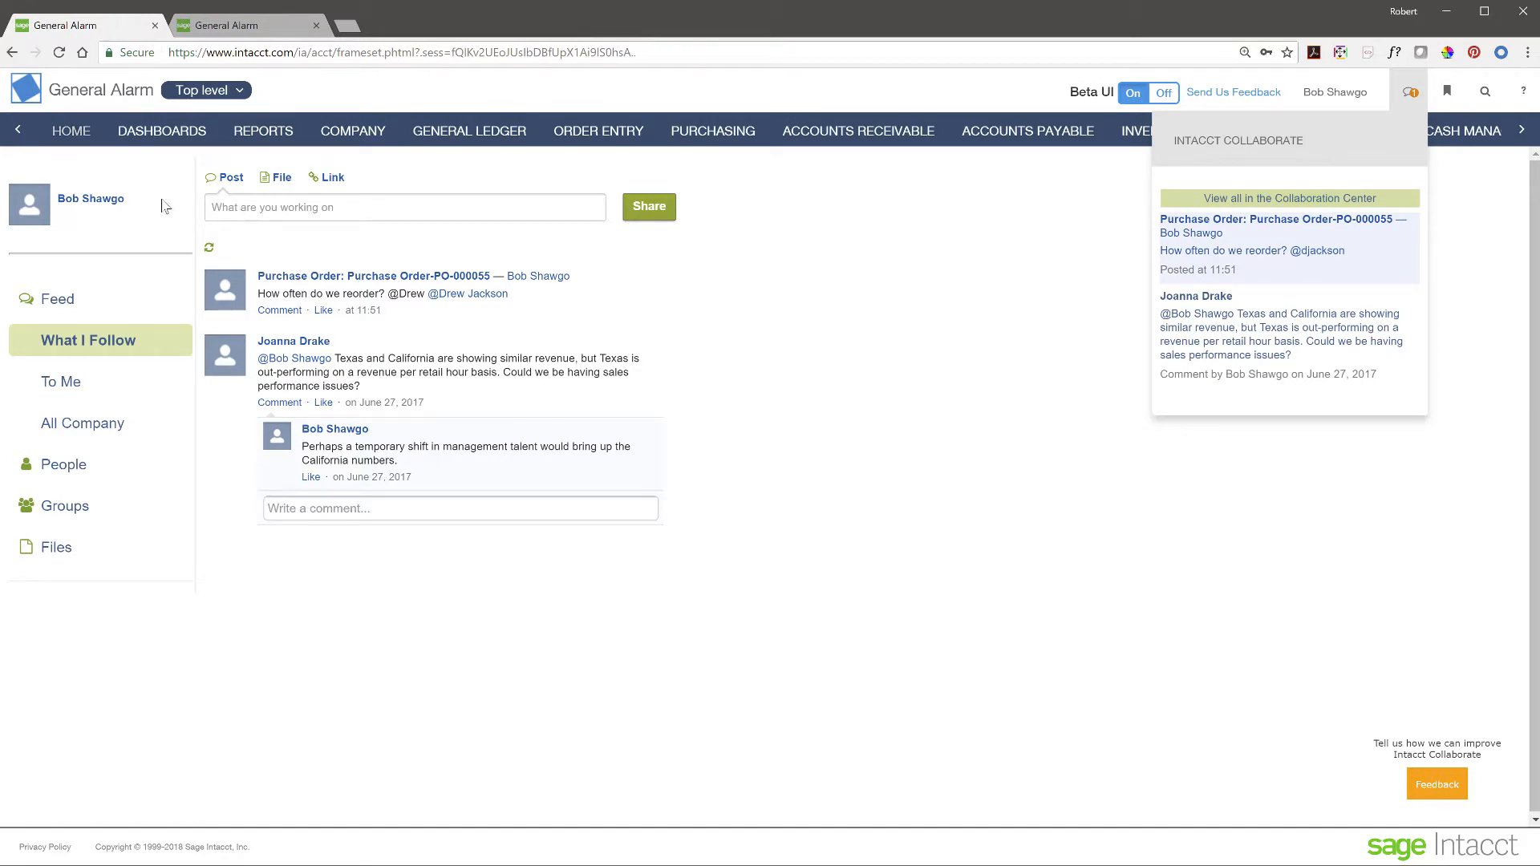
# - Start receiving a shipment, then abandon the blank PO Receiver for the Purchase Orders list
pyautogui.click(719, 133)
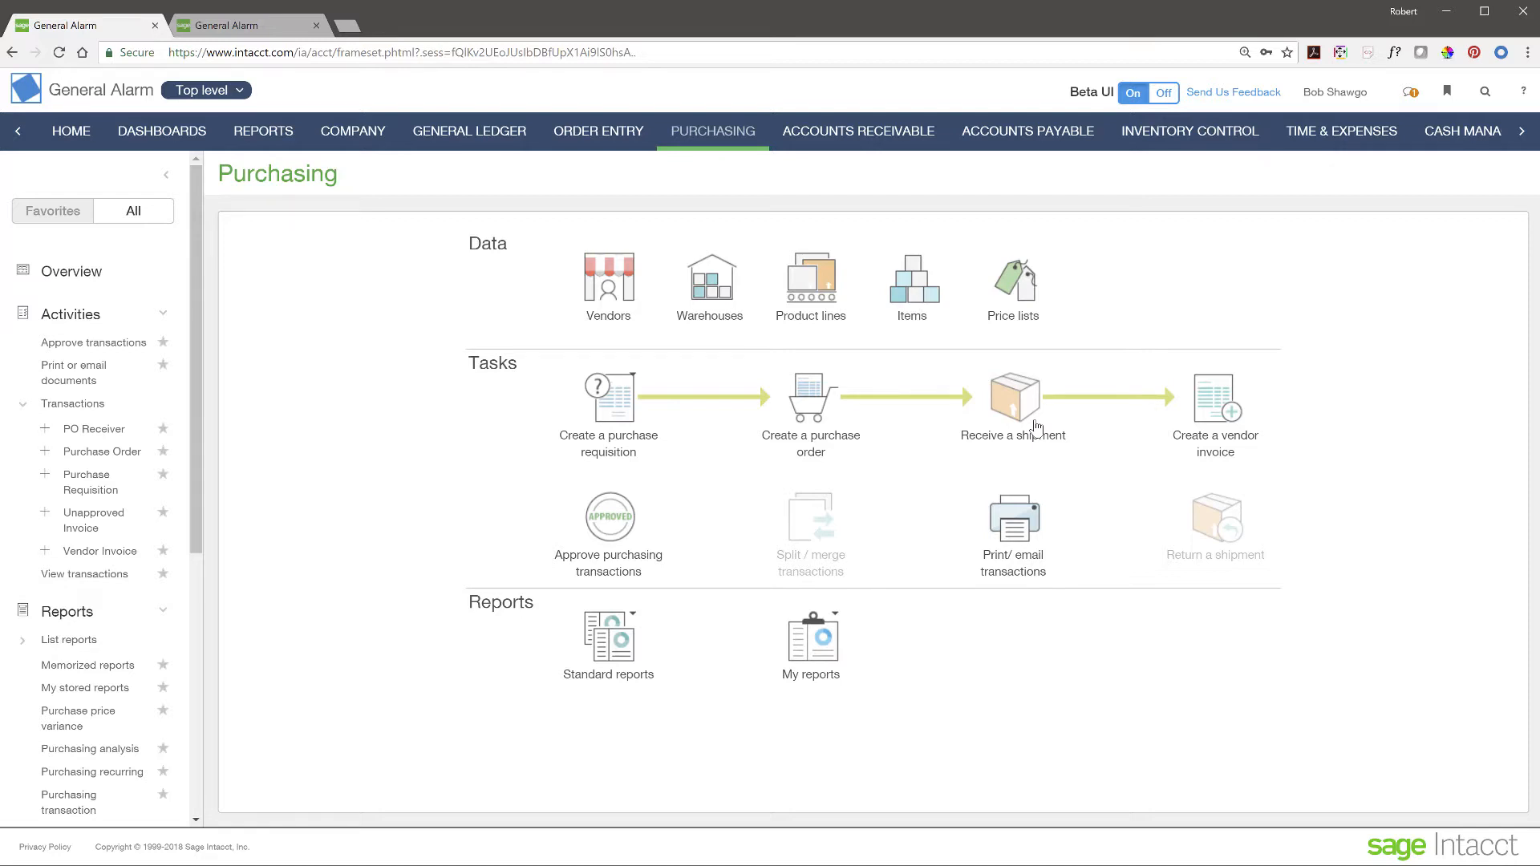
pyautogui.click(1029, 410)
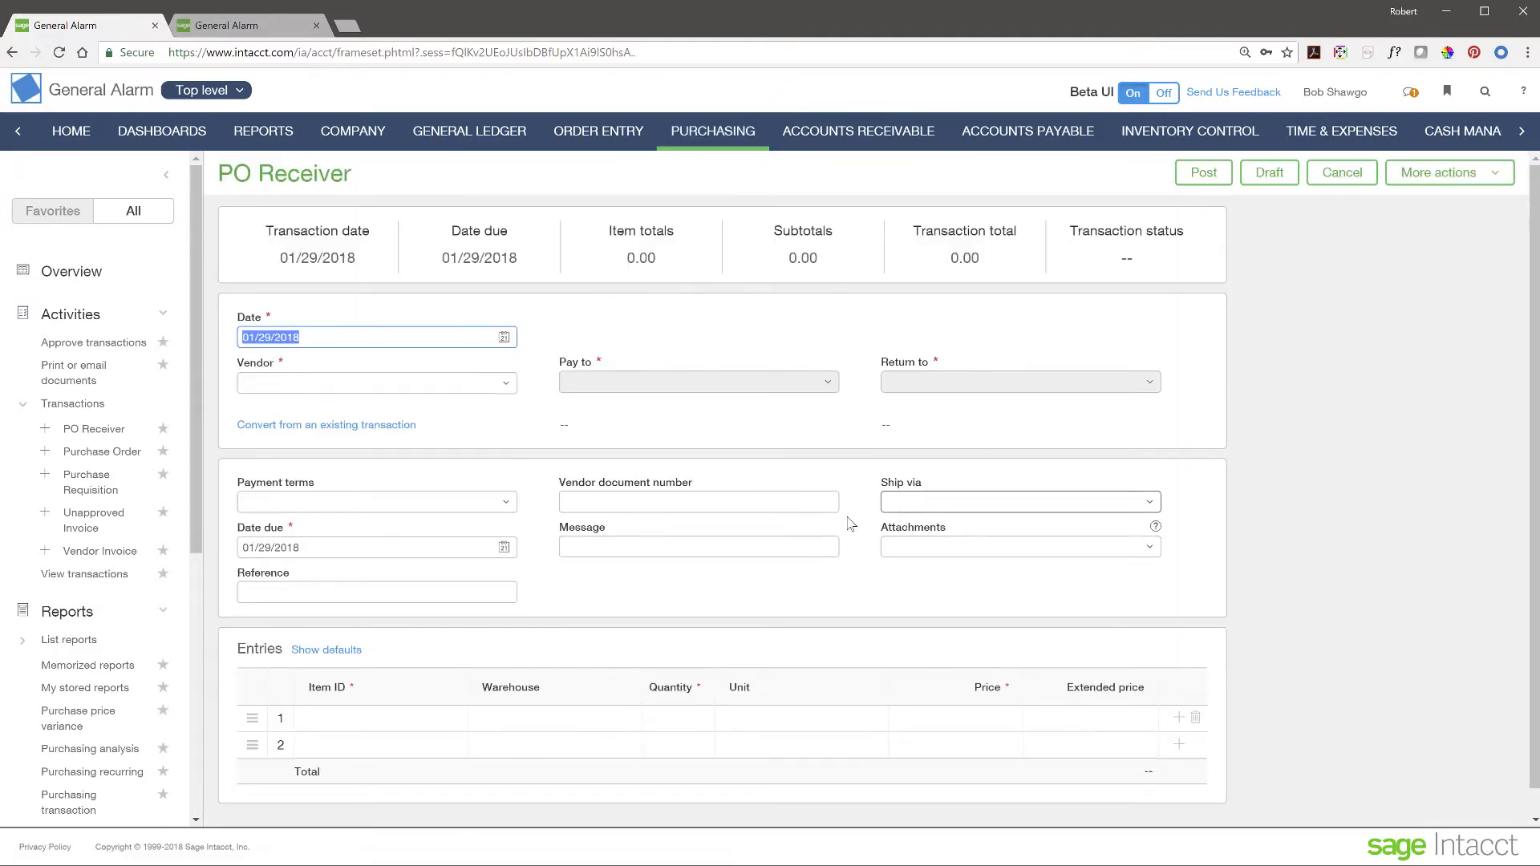
pyautogui.scroll(-1, 417, 597)
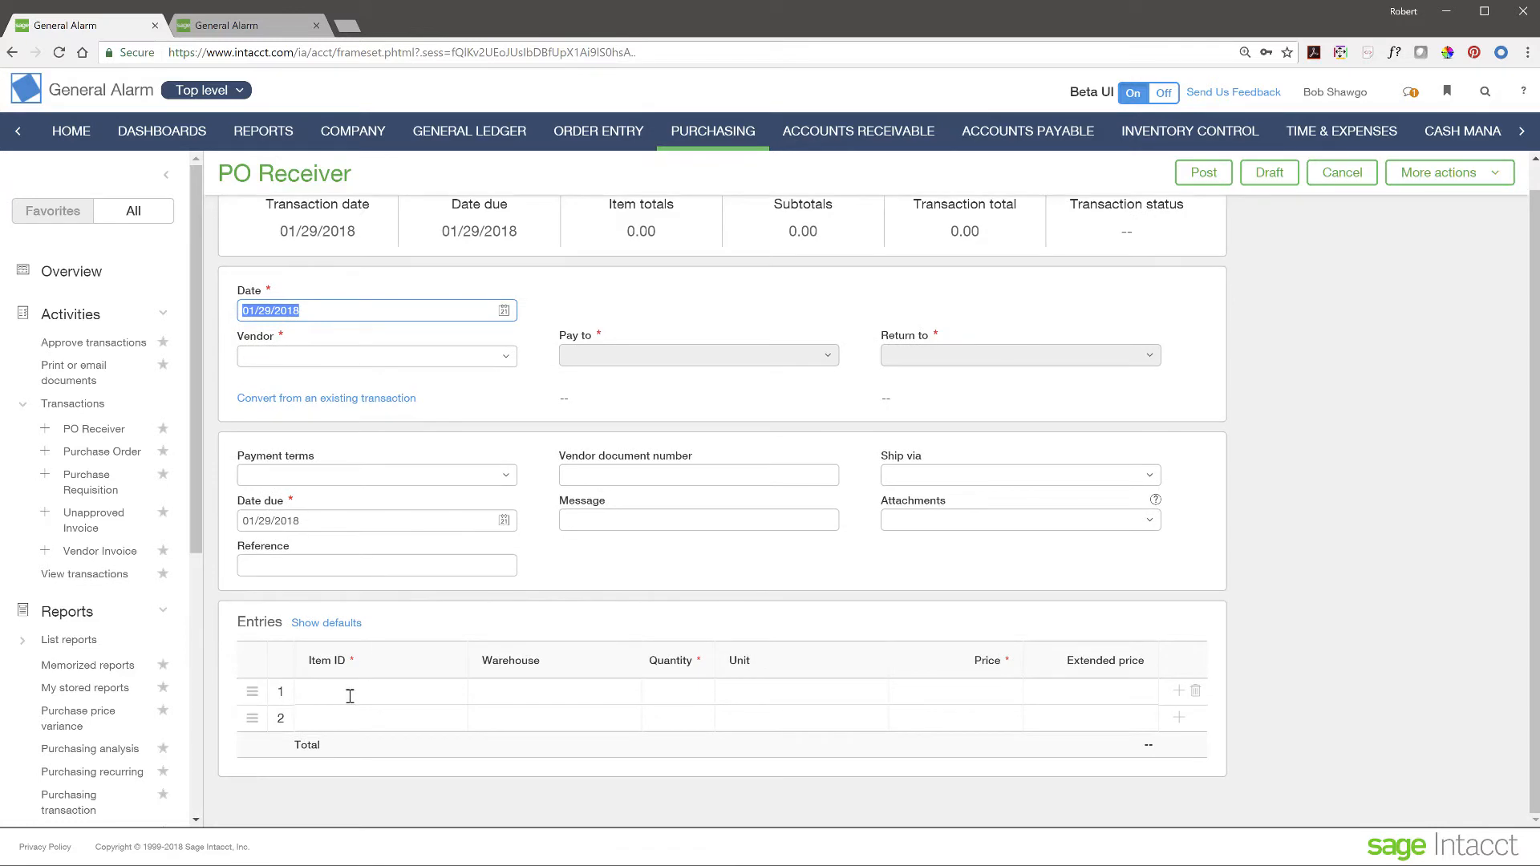
pyautogui.click(102, 455)
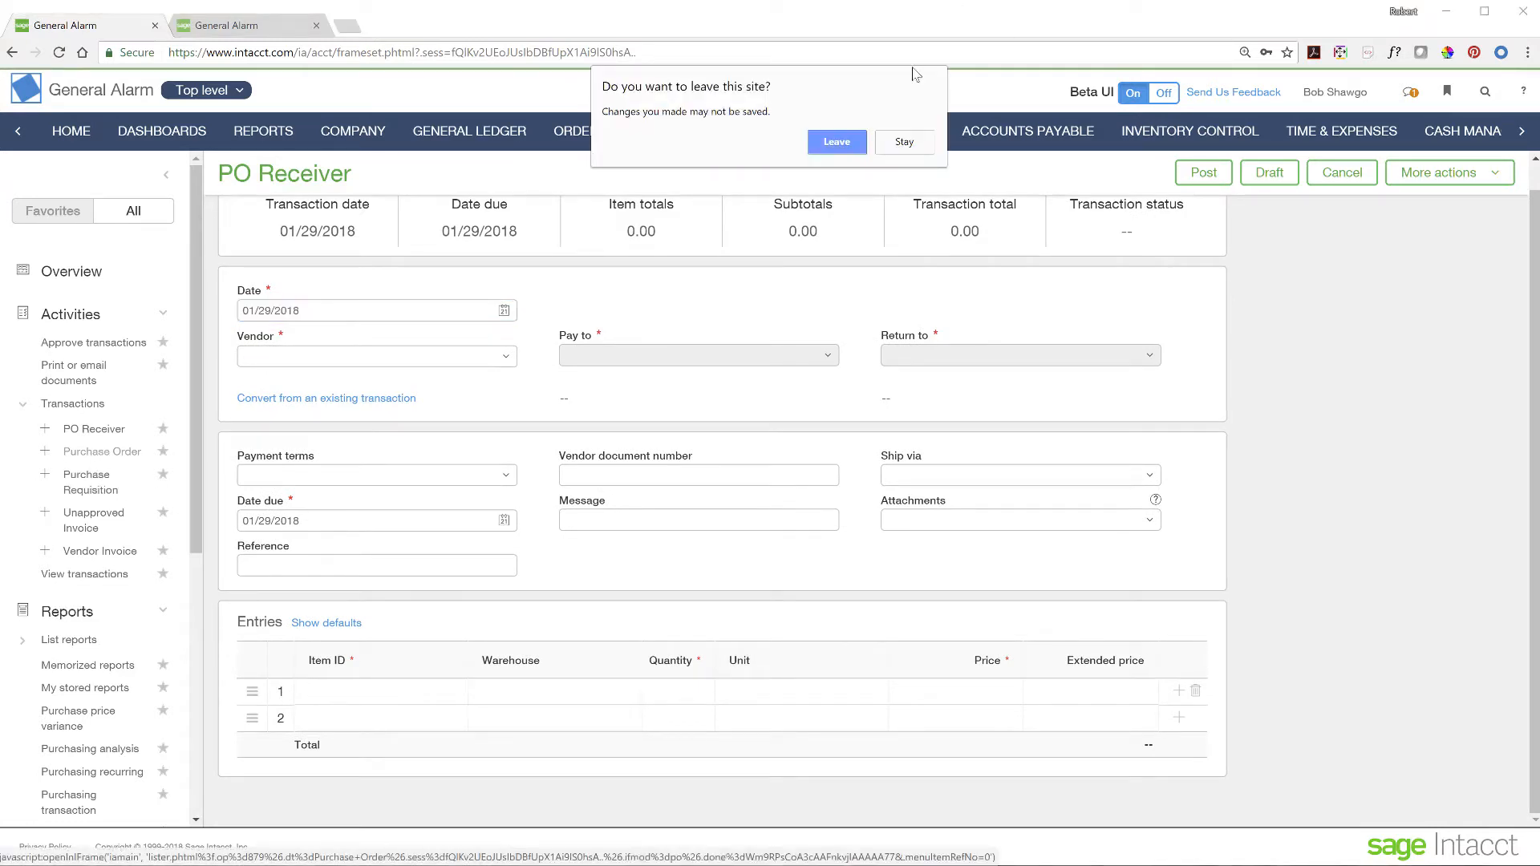
pyautogui.click(834, 152)
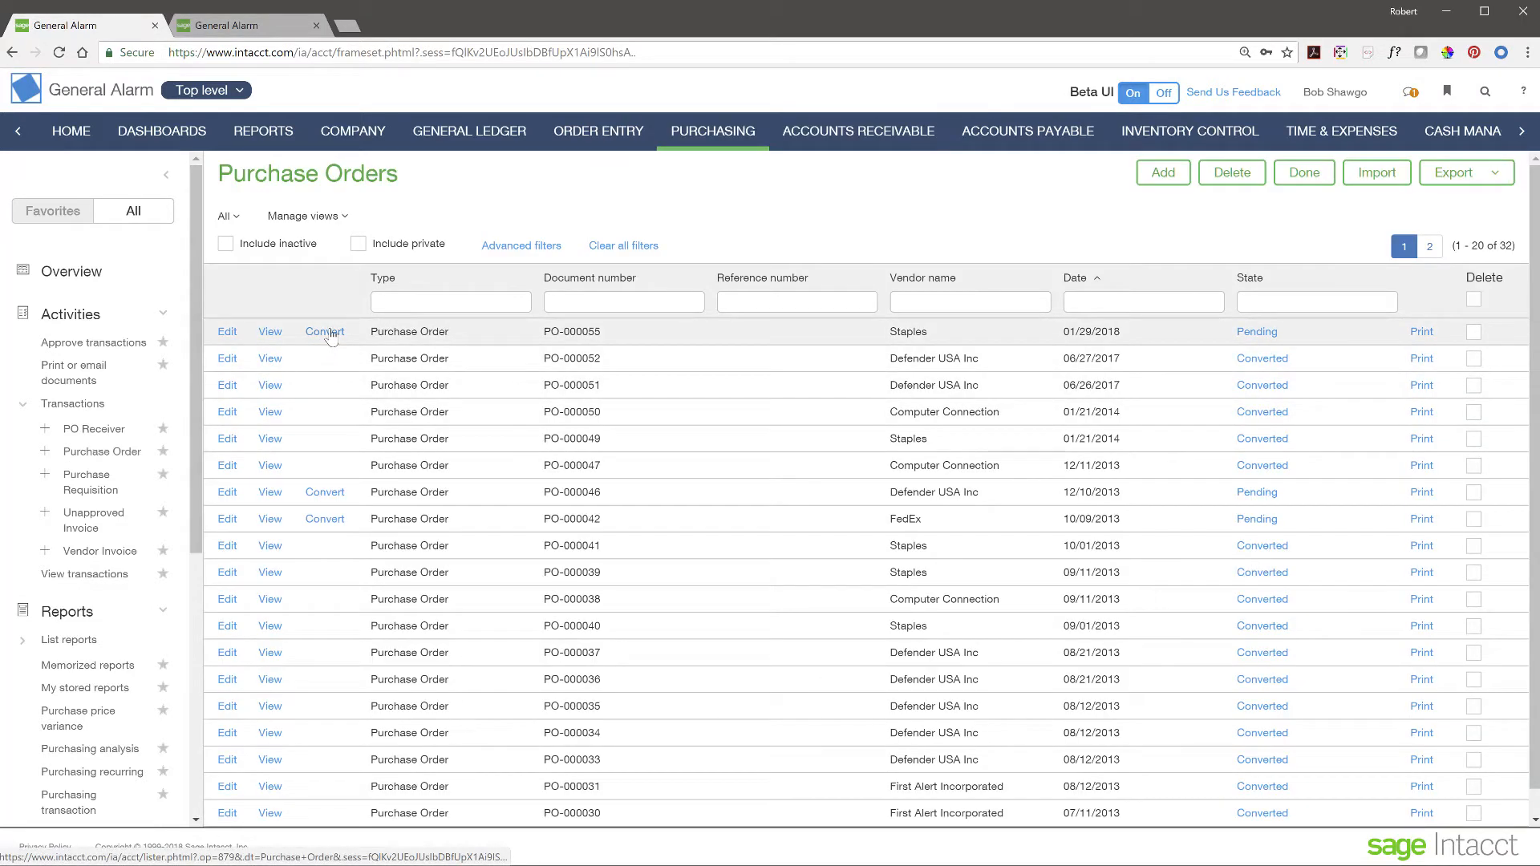
# - Convert PO-000055 into a PO Receiver
pyautogui.moveTo(331, 339)
pyautogui.click(372, 345)
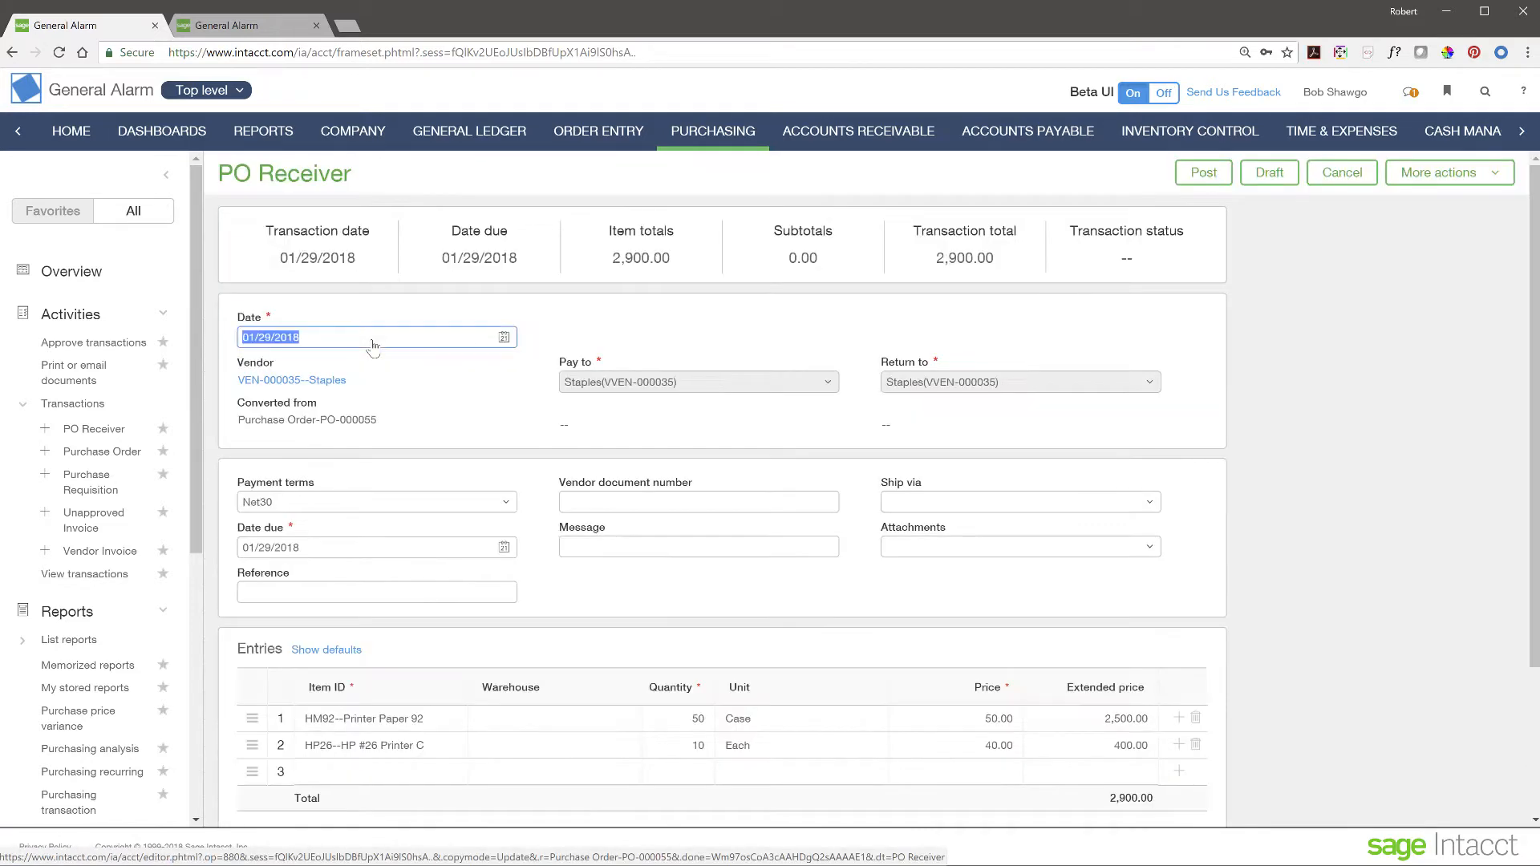
pyautogui.scroll(-1, 719, 623)
pyautogui.scroll(-4, 719, 623)
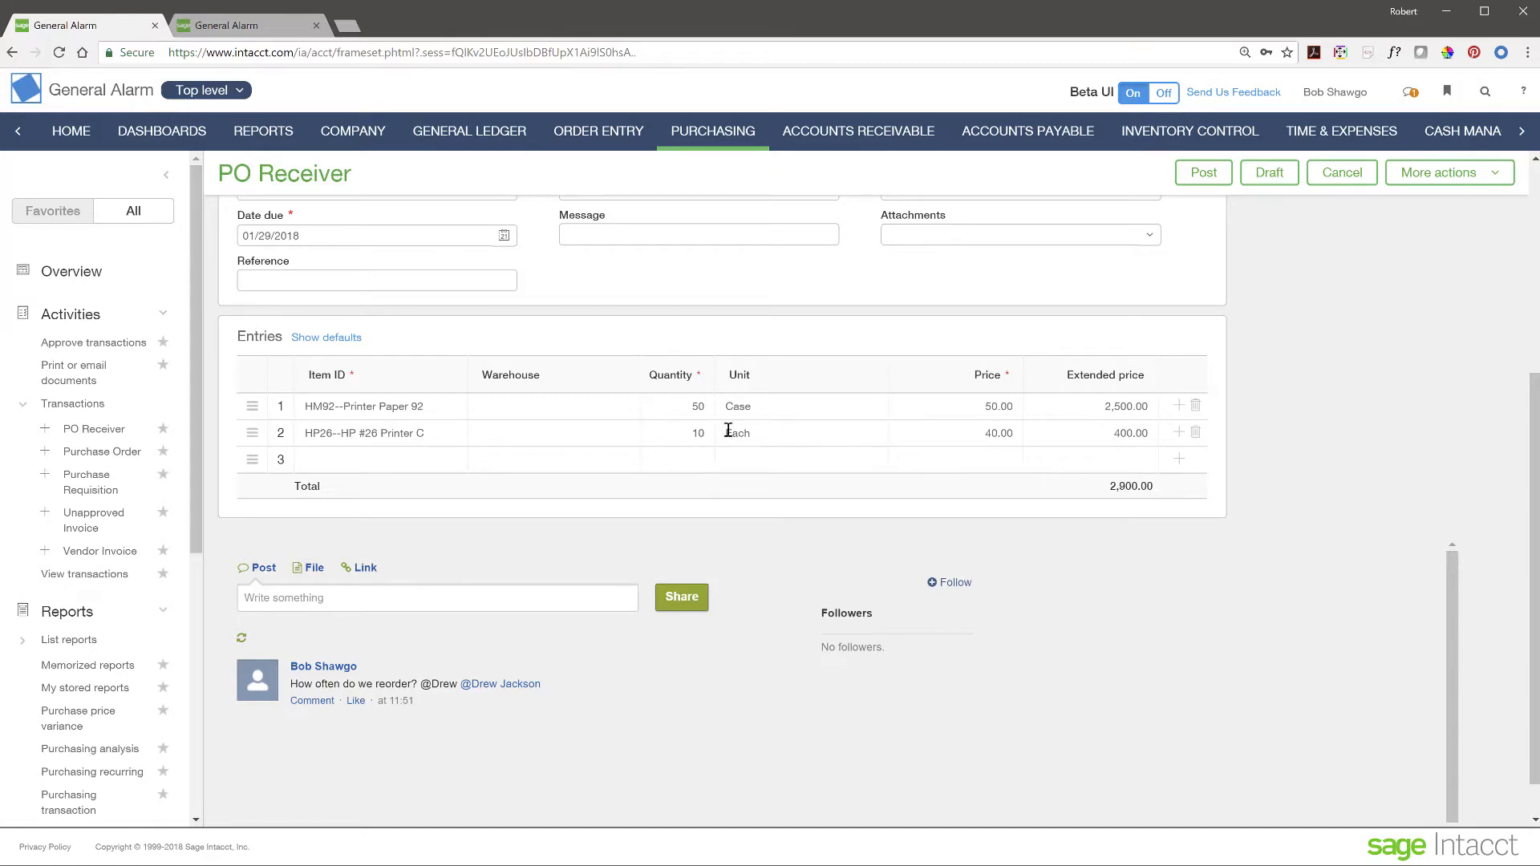
# - Change row 2 quantity from 10 to 9 HP26 cartridges and post the 2,860.00 receiver
pyautogui.click(988, 434)
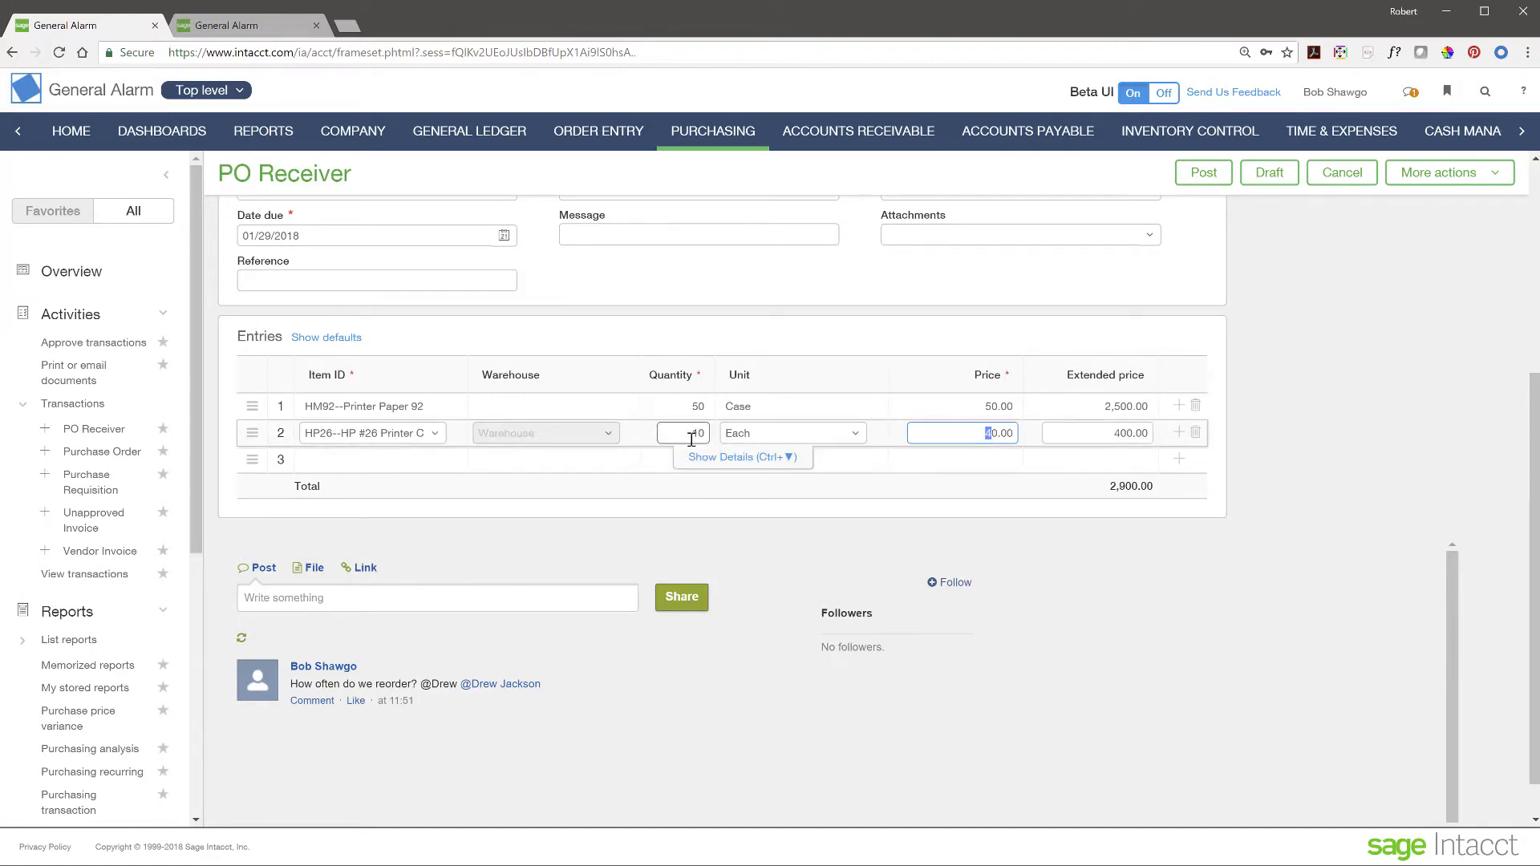
pyautogui.moveTo(691, 437); pyautogui.dragTo(713, 439)
pyautogui.write('9')
pyautogui.scroll(3, 1346, 449)
pyautogui.scroll(2, 1346, 449)
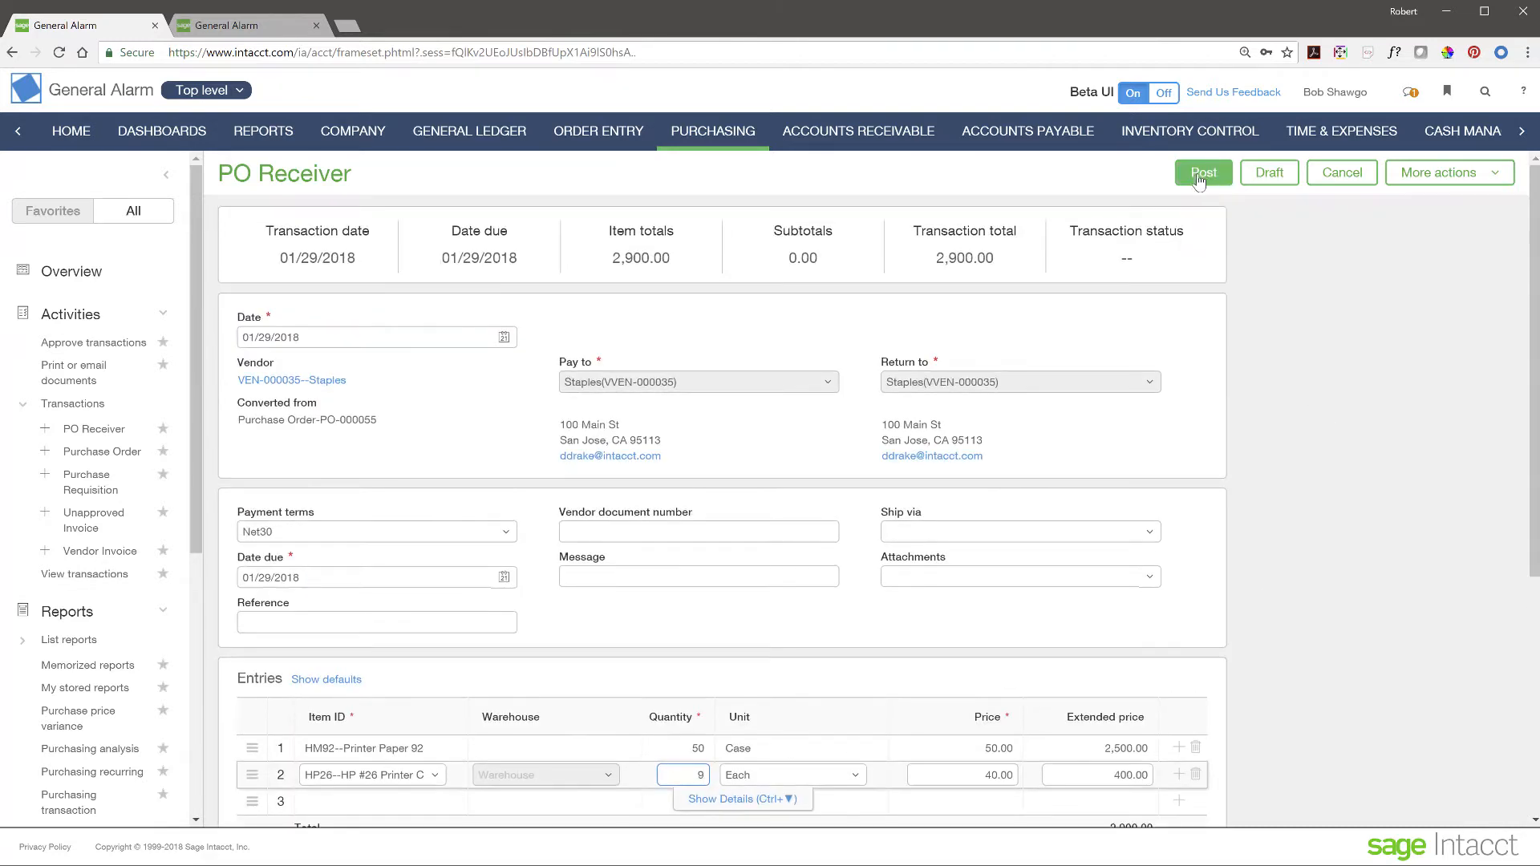
pyautogui.click(1202, 175)
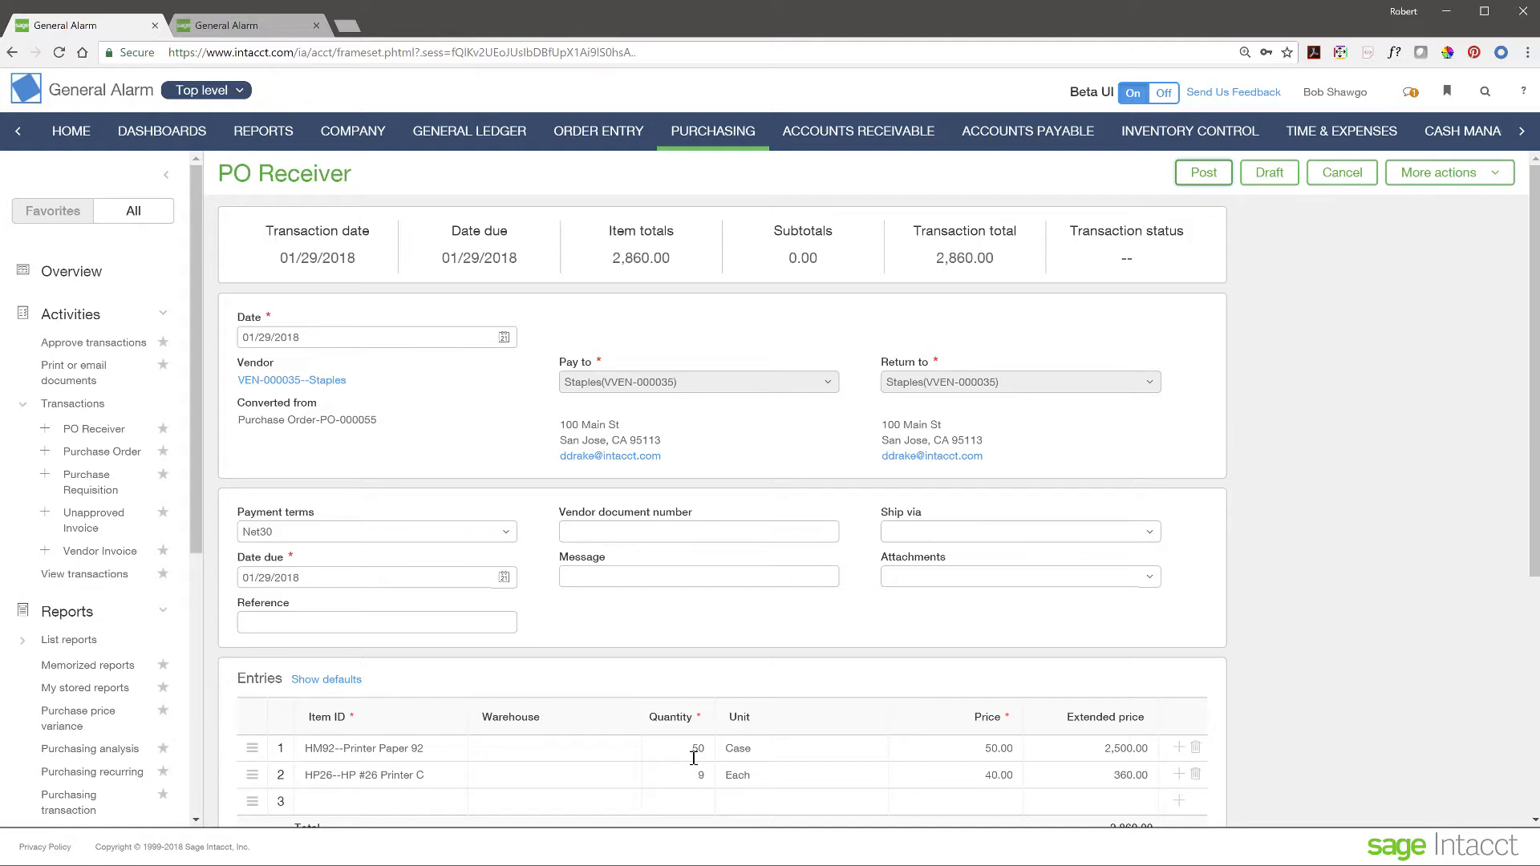
pyautogui.click(240, 92)
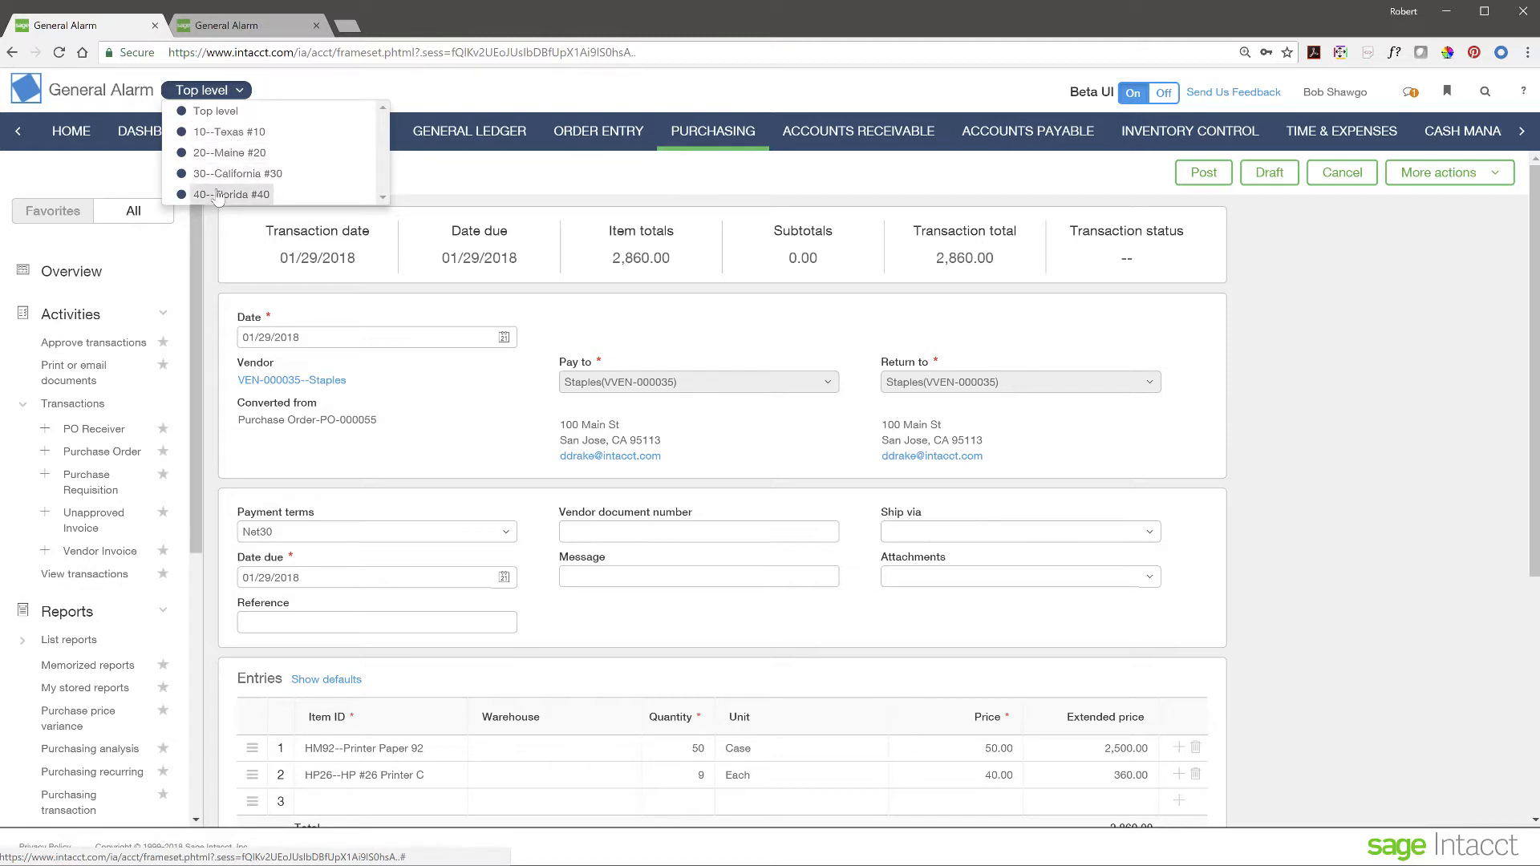
# - Abandon the unsaved PO Receiver form and load the CFO dashboard
pyautogui.click(306, 89)
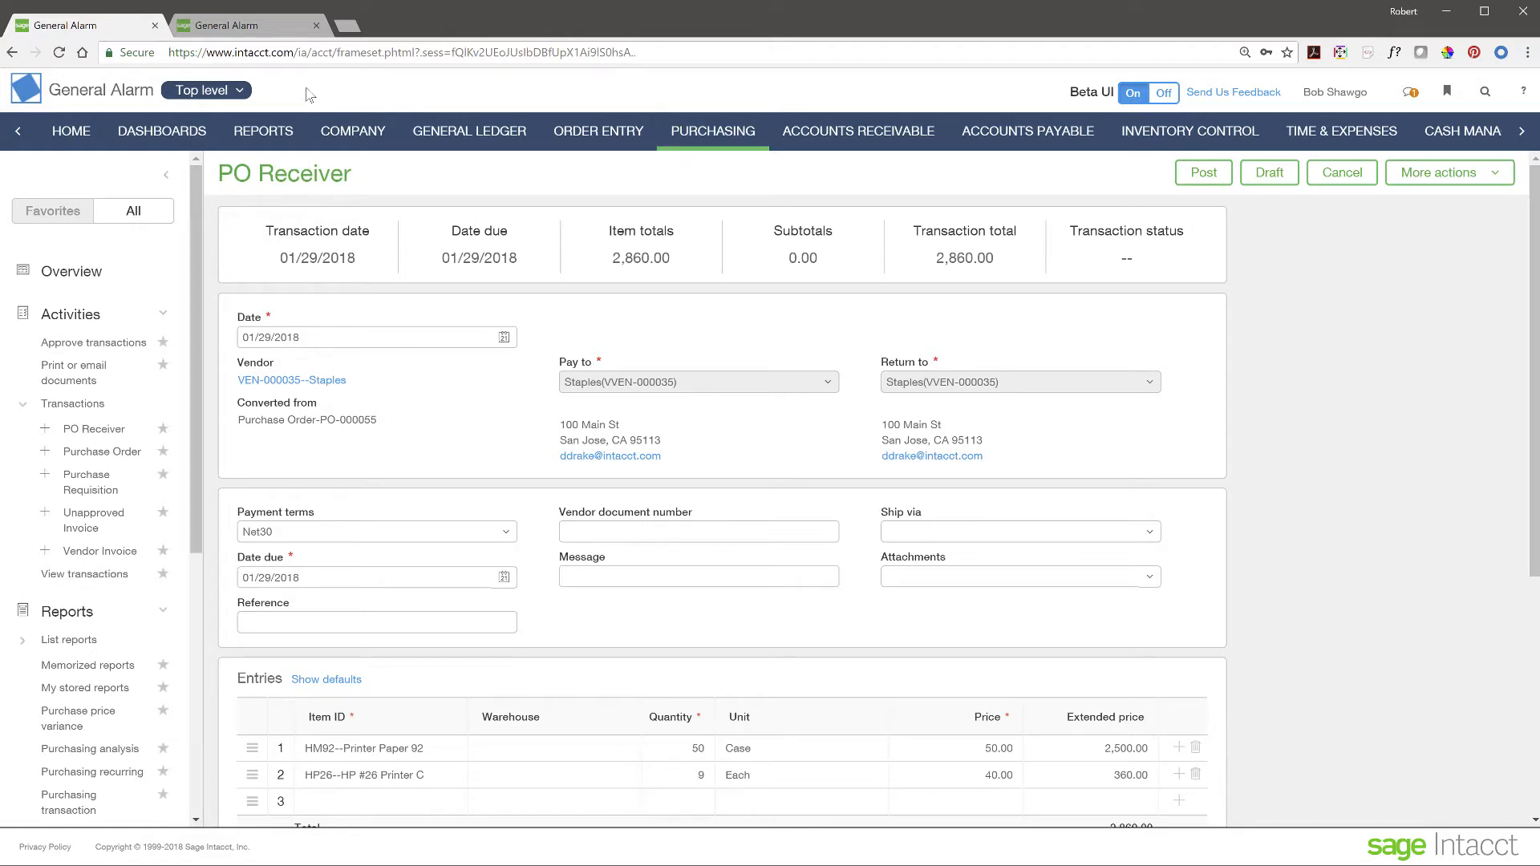
pyautogui.click(167, 175)
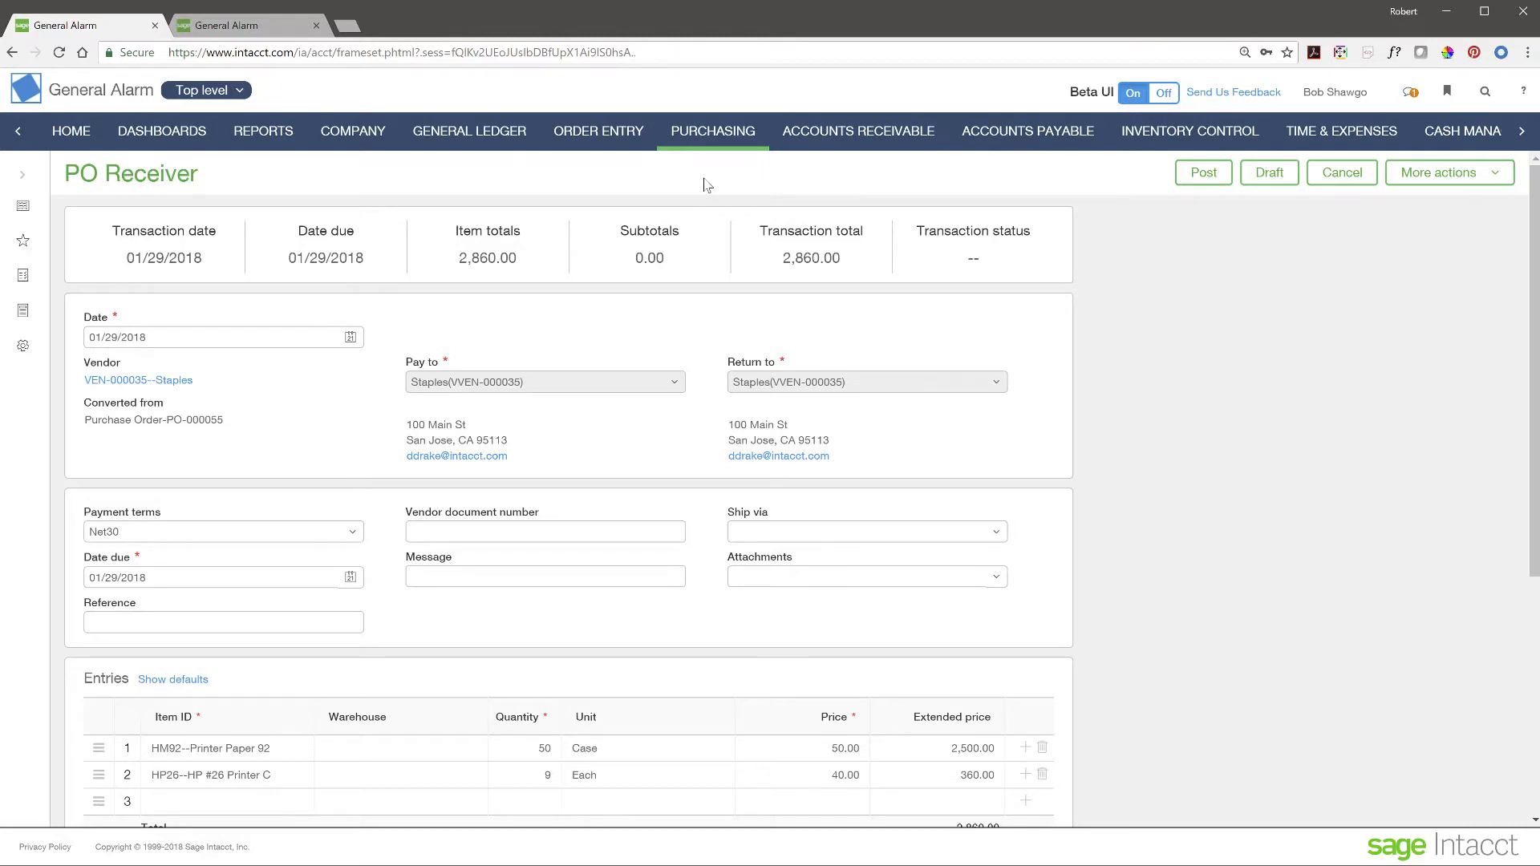
pyautogui.click(146, 141)
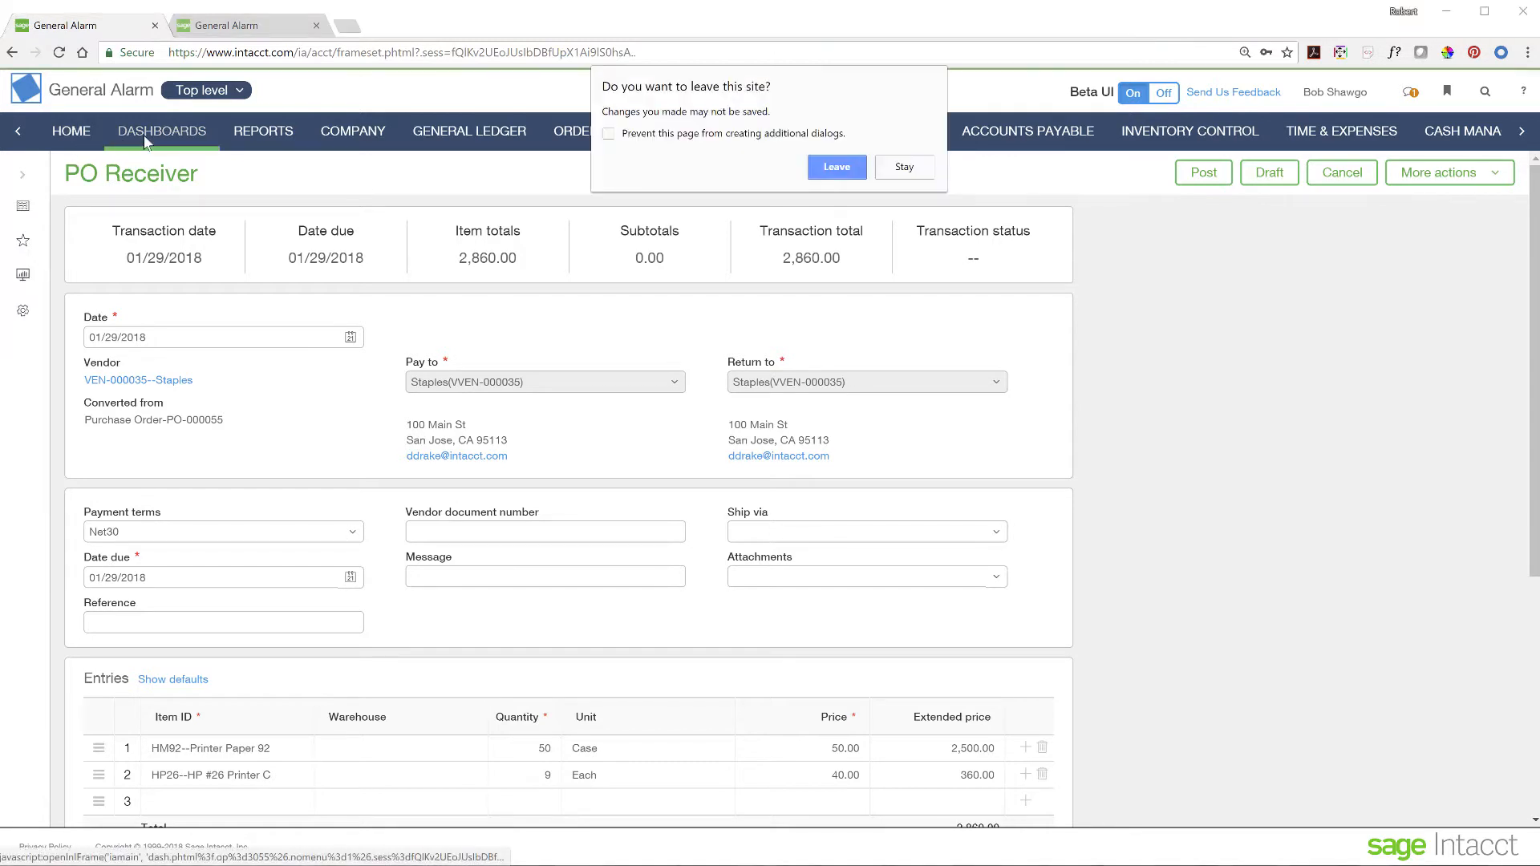
pyautogui.click(839, 170)
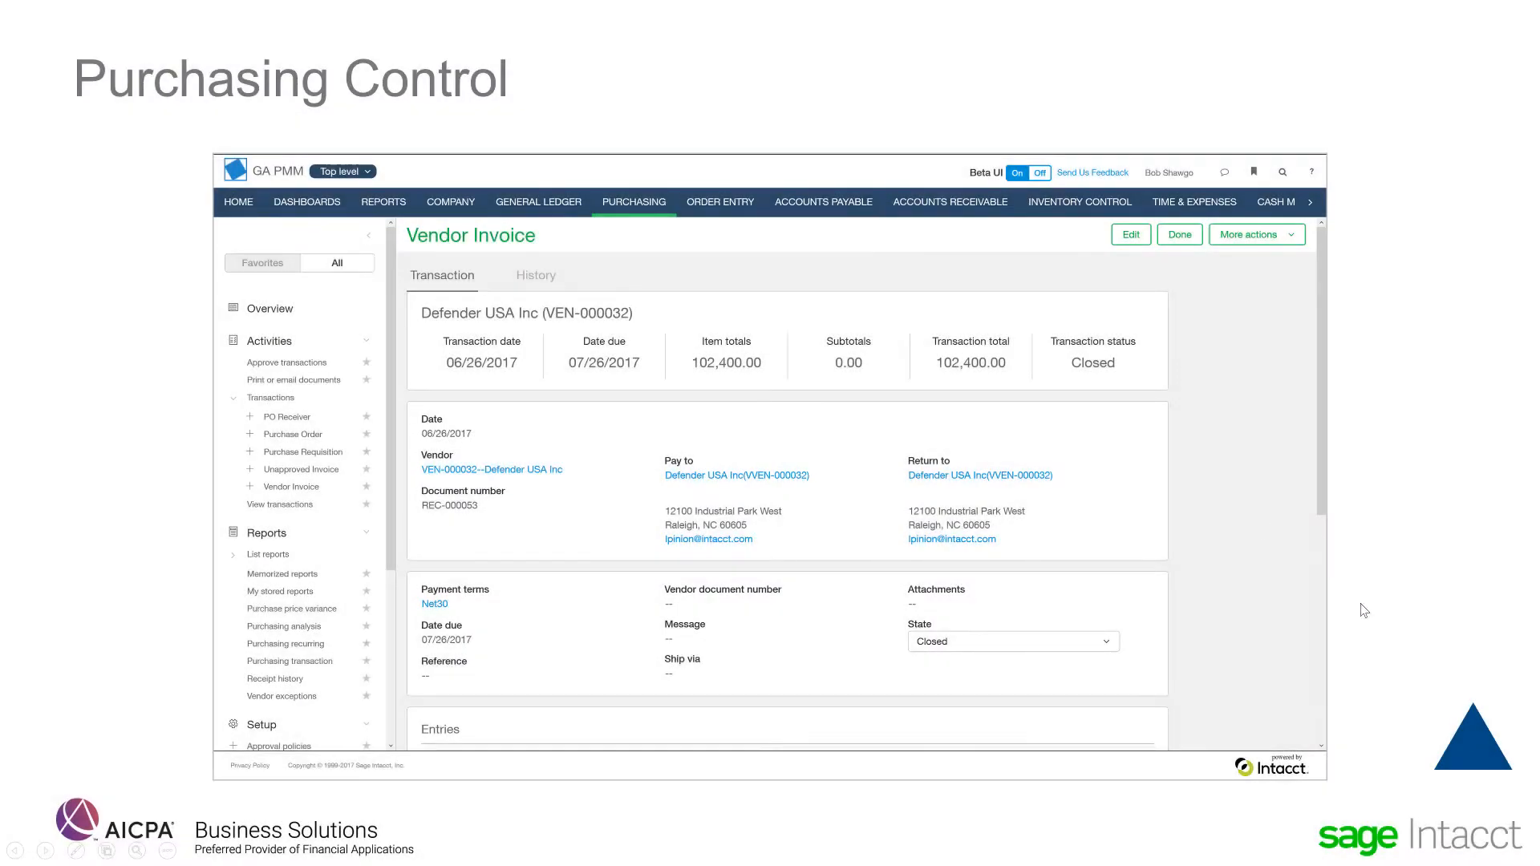
# - Advance past the Purchasing Control slide and jump to the agenda's Immediate Visibility section
pyautogui.click(1471, 762)
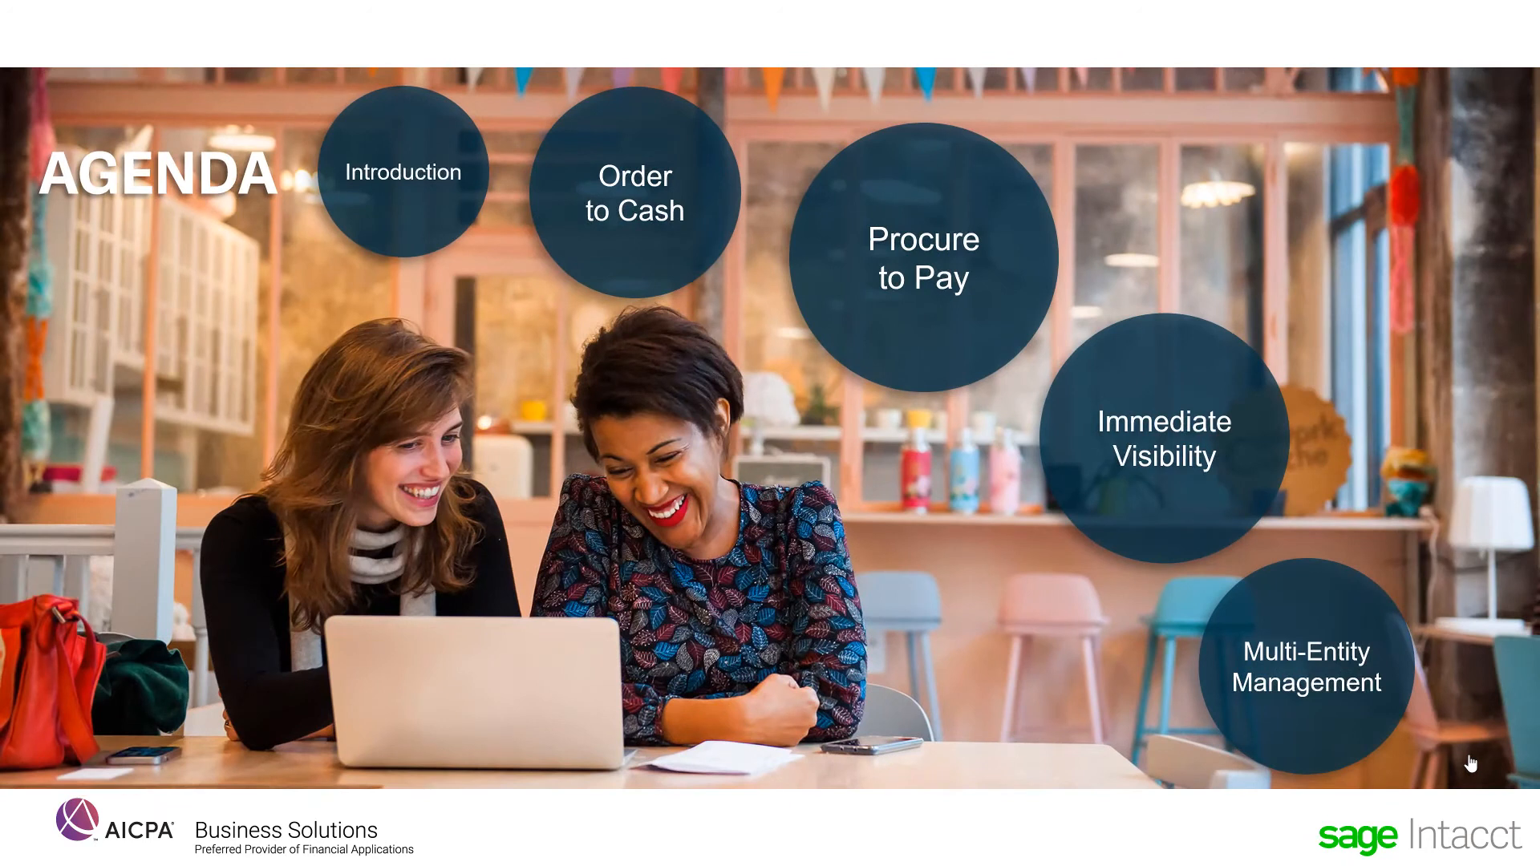
pyautogui.click(1204, 437)
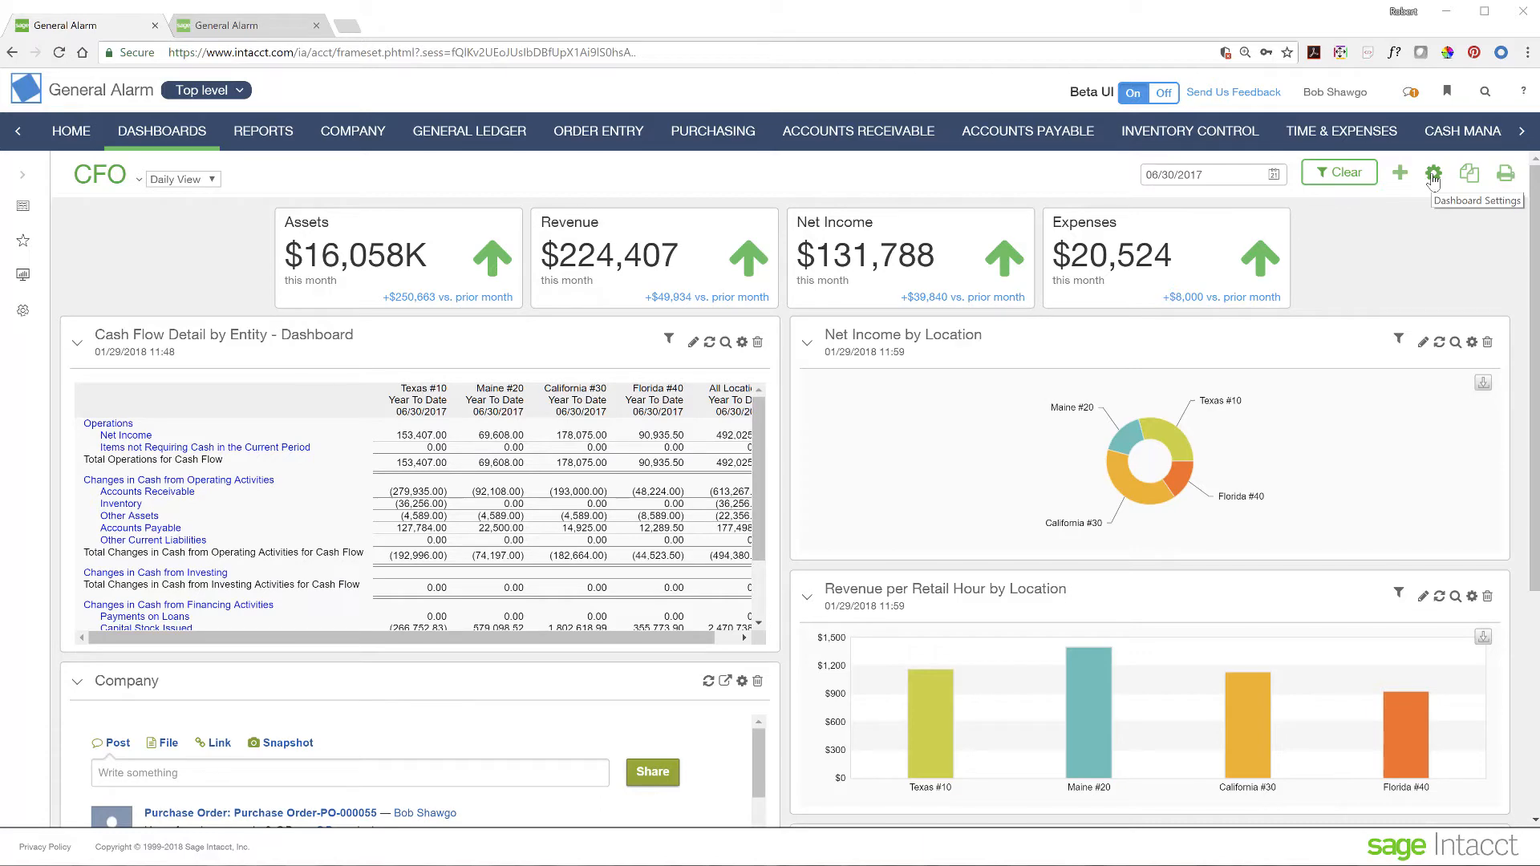
# - Add Location as a filter in the dashboard properties and save them
pyautogui.click(1434, 174)
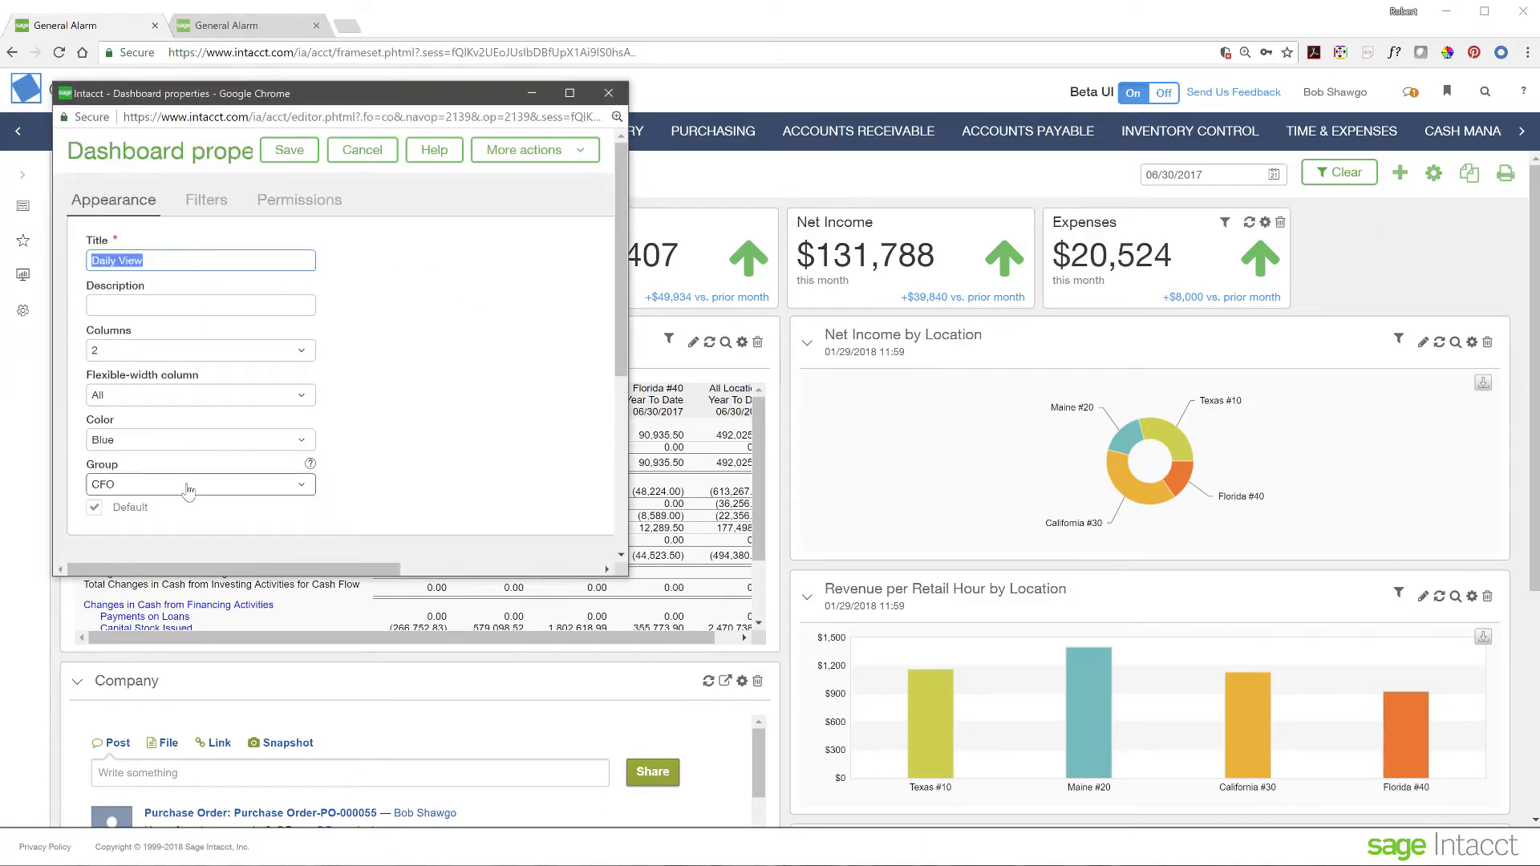
pyautogui.scroll(-1, 331, 357)
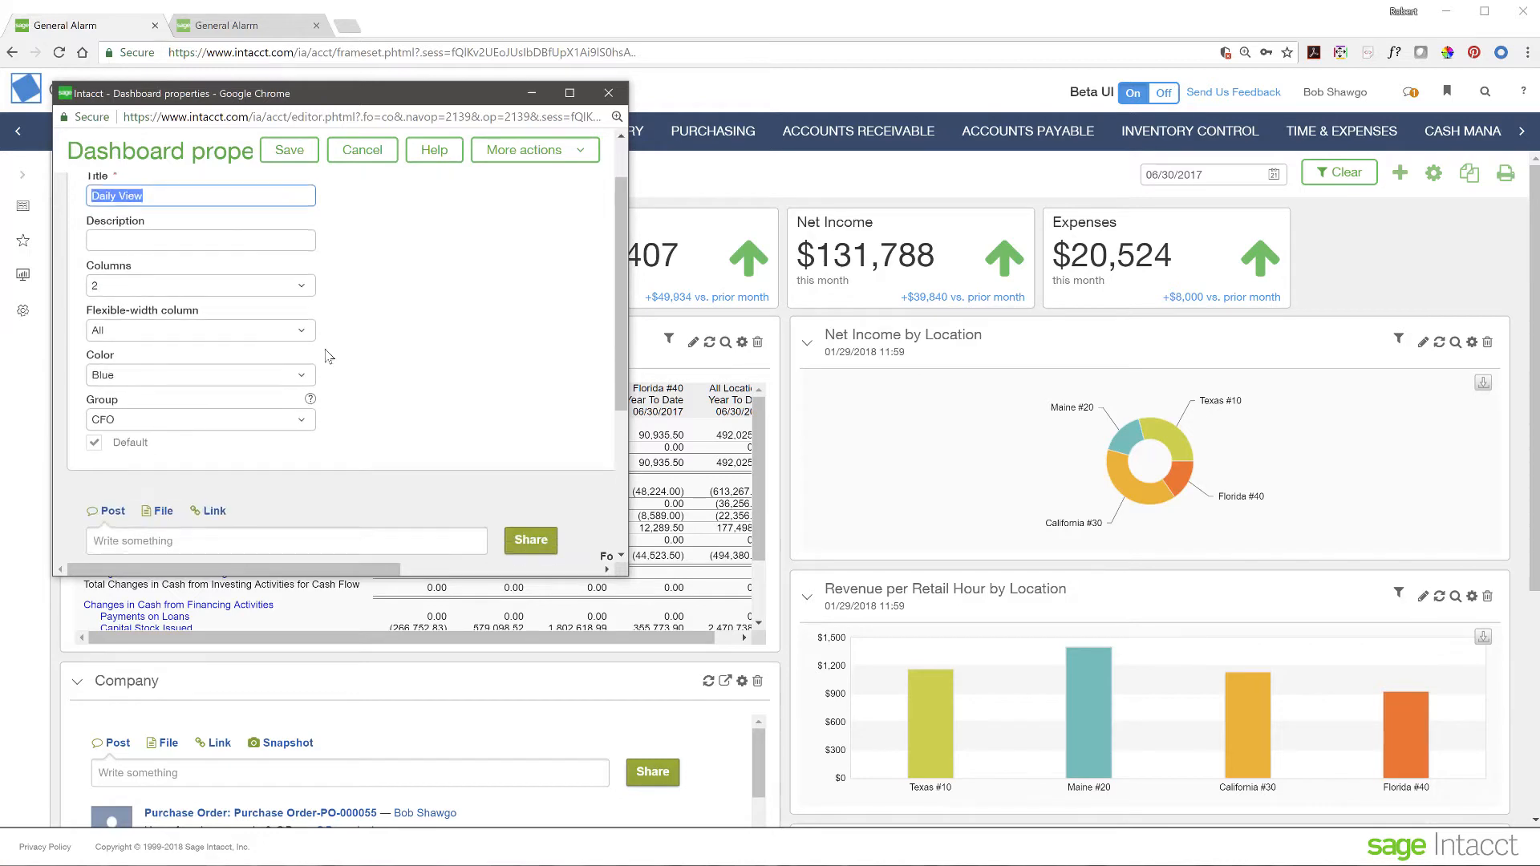
pyautogui.scroll(1, 235, 223)
pyautogui.click(218, 207)
pyautogui.scroll(-1, 290, 422)
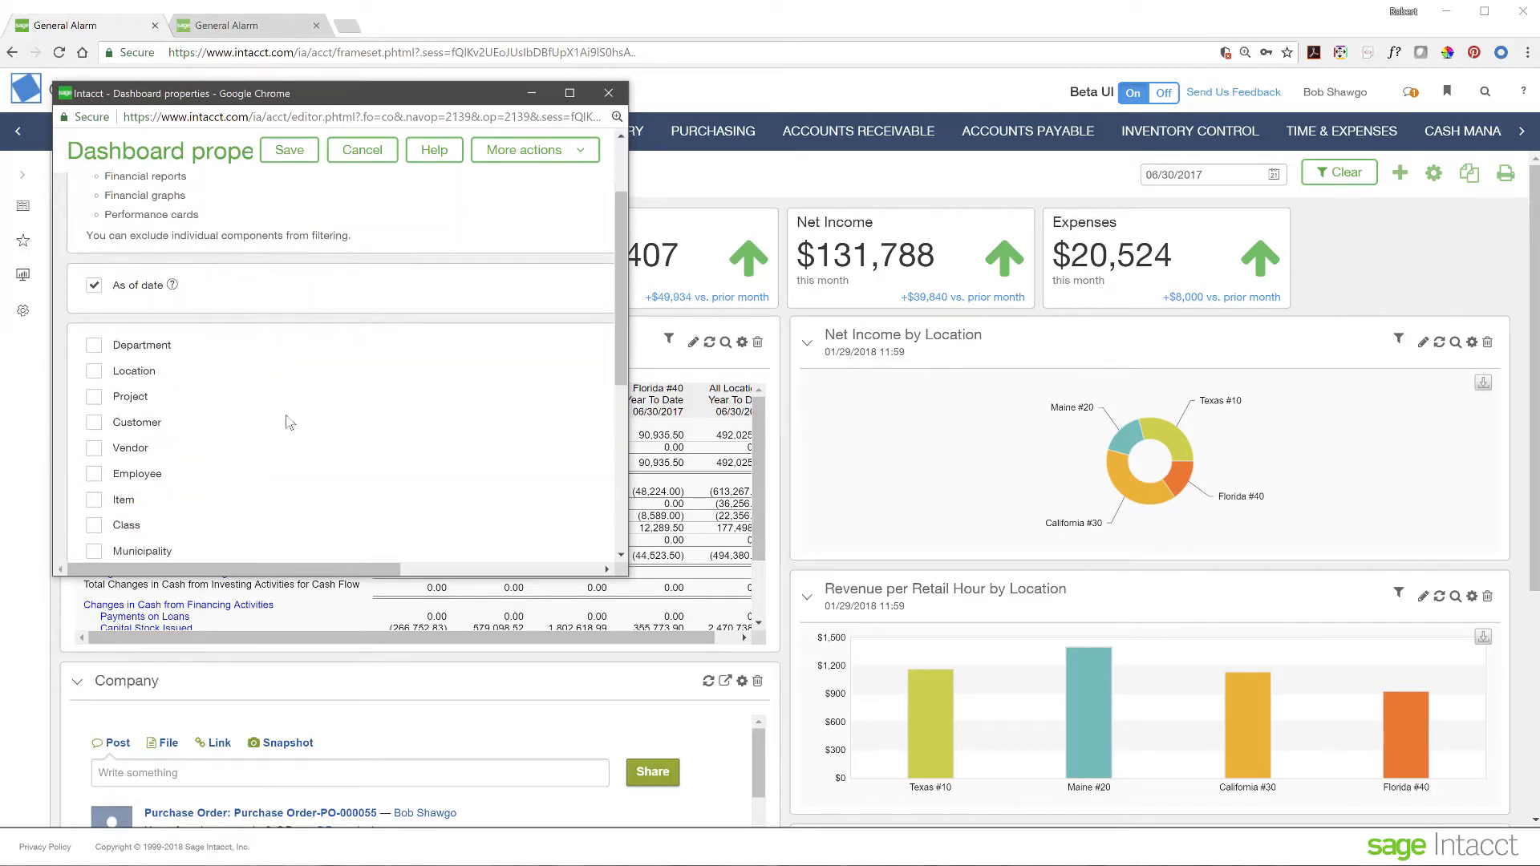
pyautogui.scroll(-1, 289, 423)
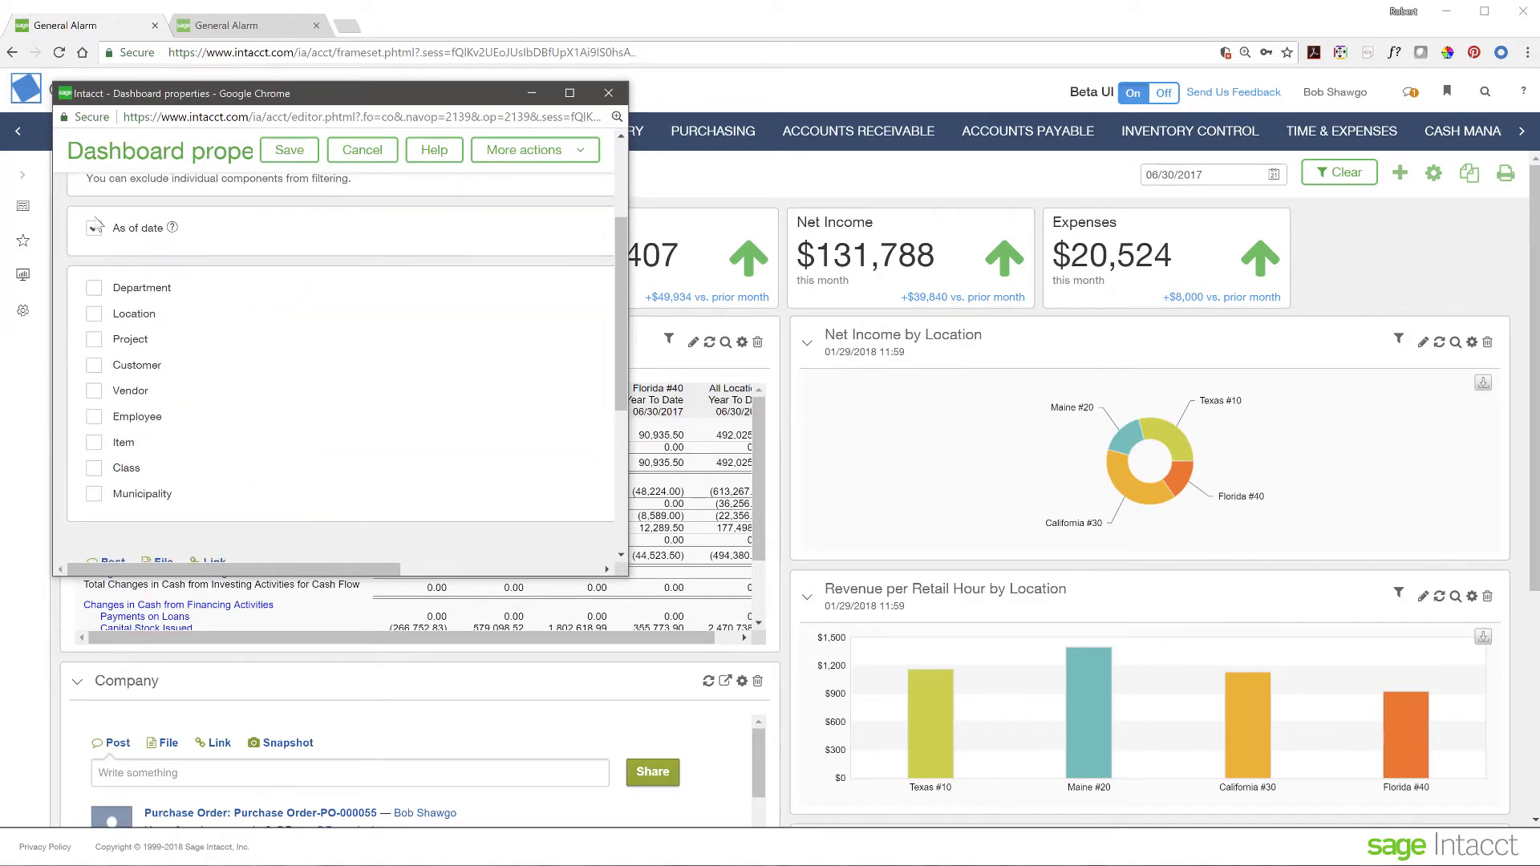
pyautogui.click(94, 313)
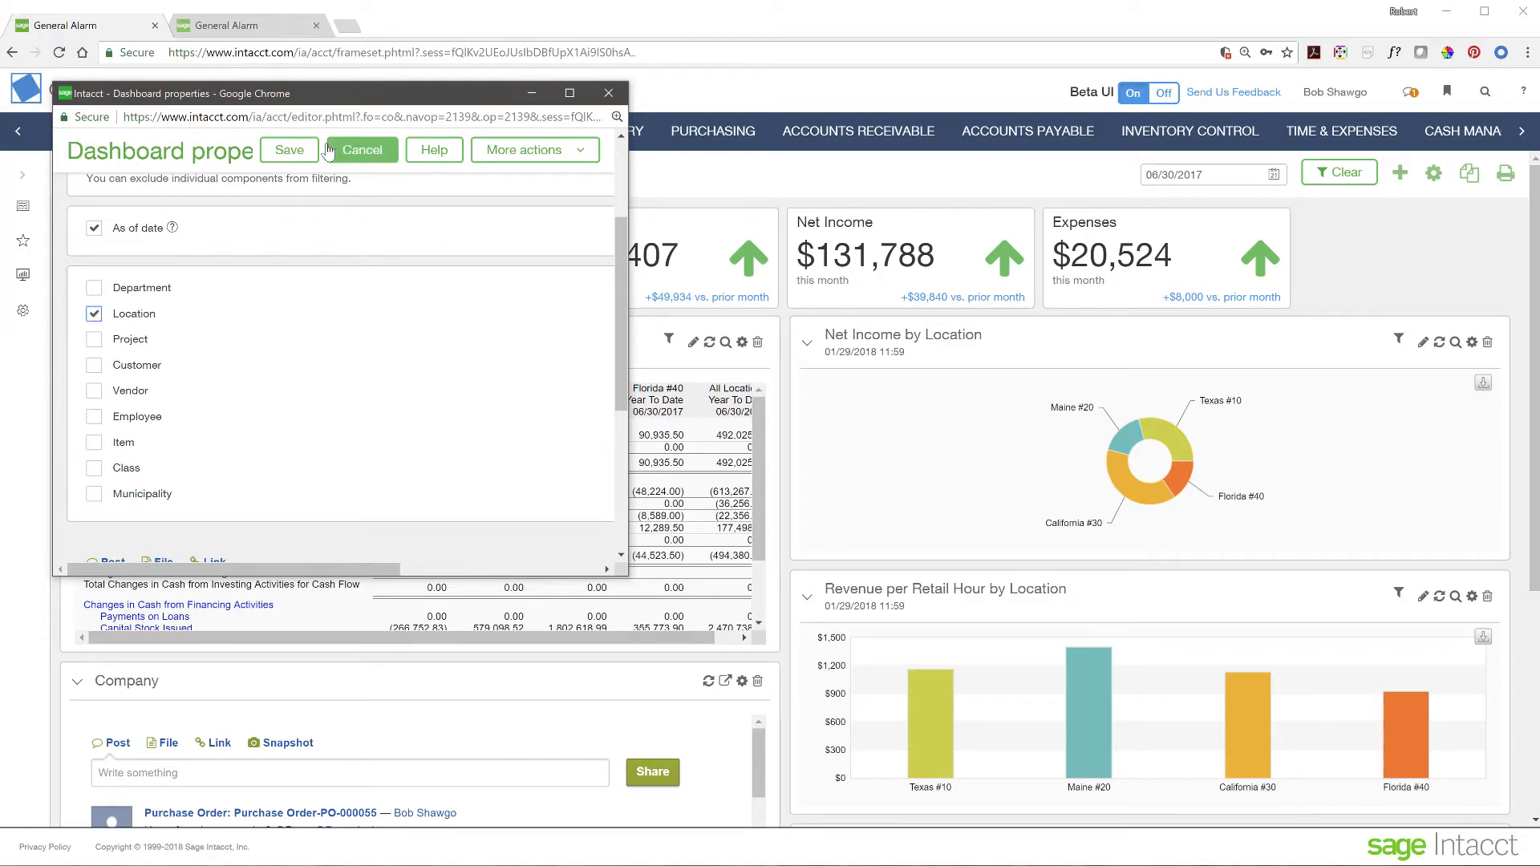
pyautogui.click(290, 150)
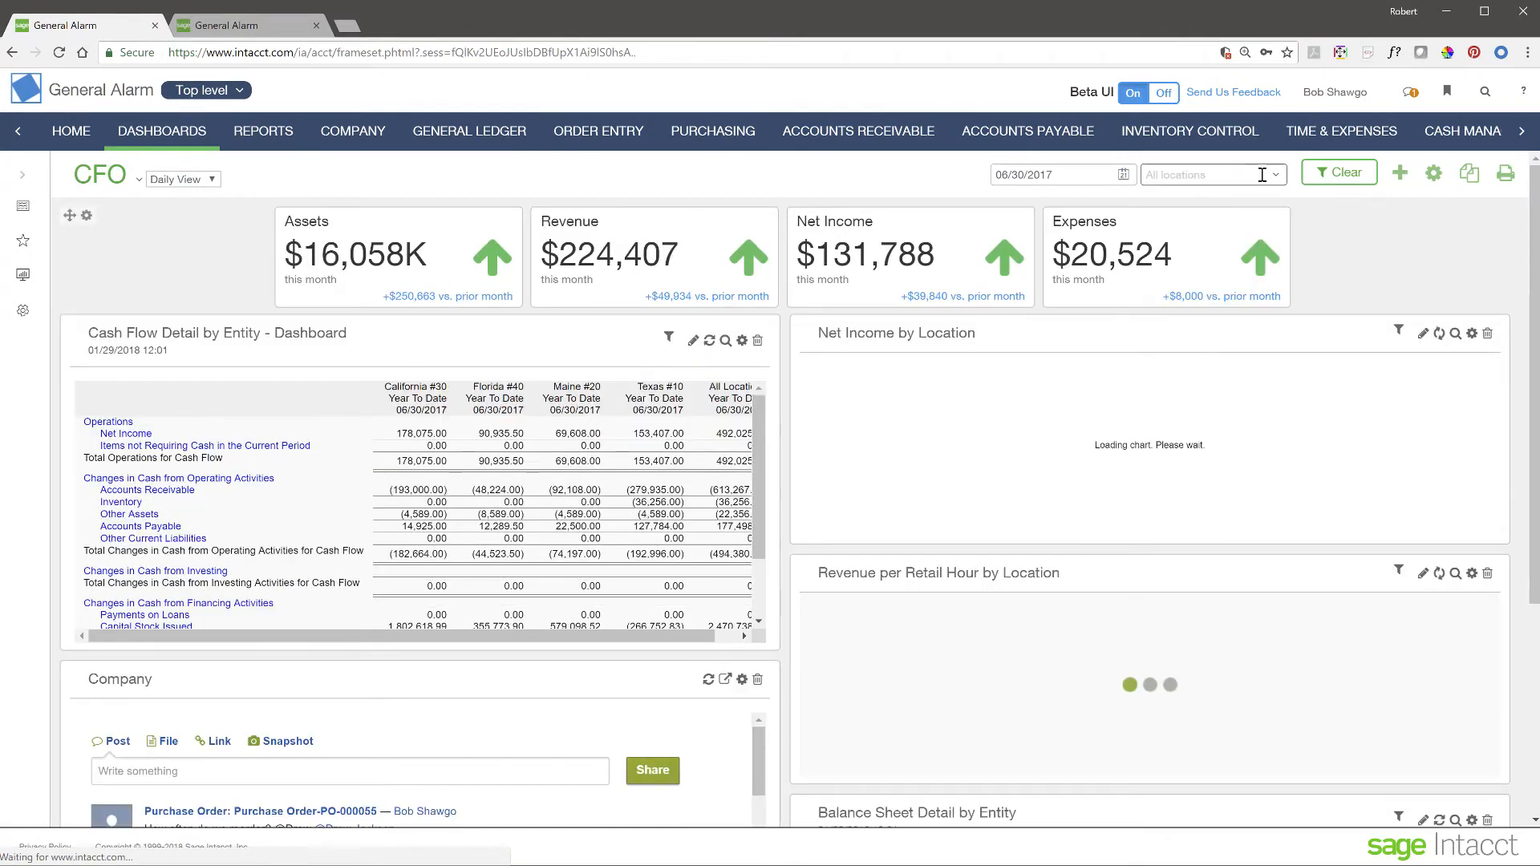
# - Leave the Location filter at all locations and keep the CFO Daily View dashboard selected
pyautogui.click(1277, 176)
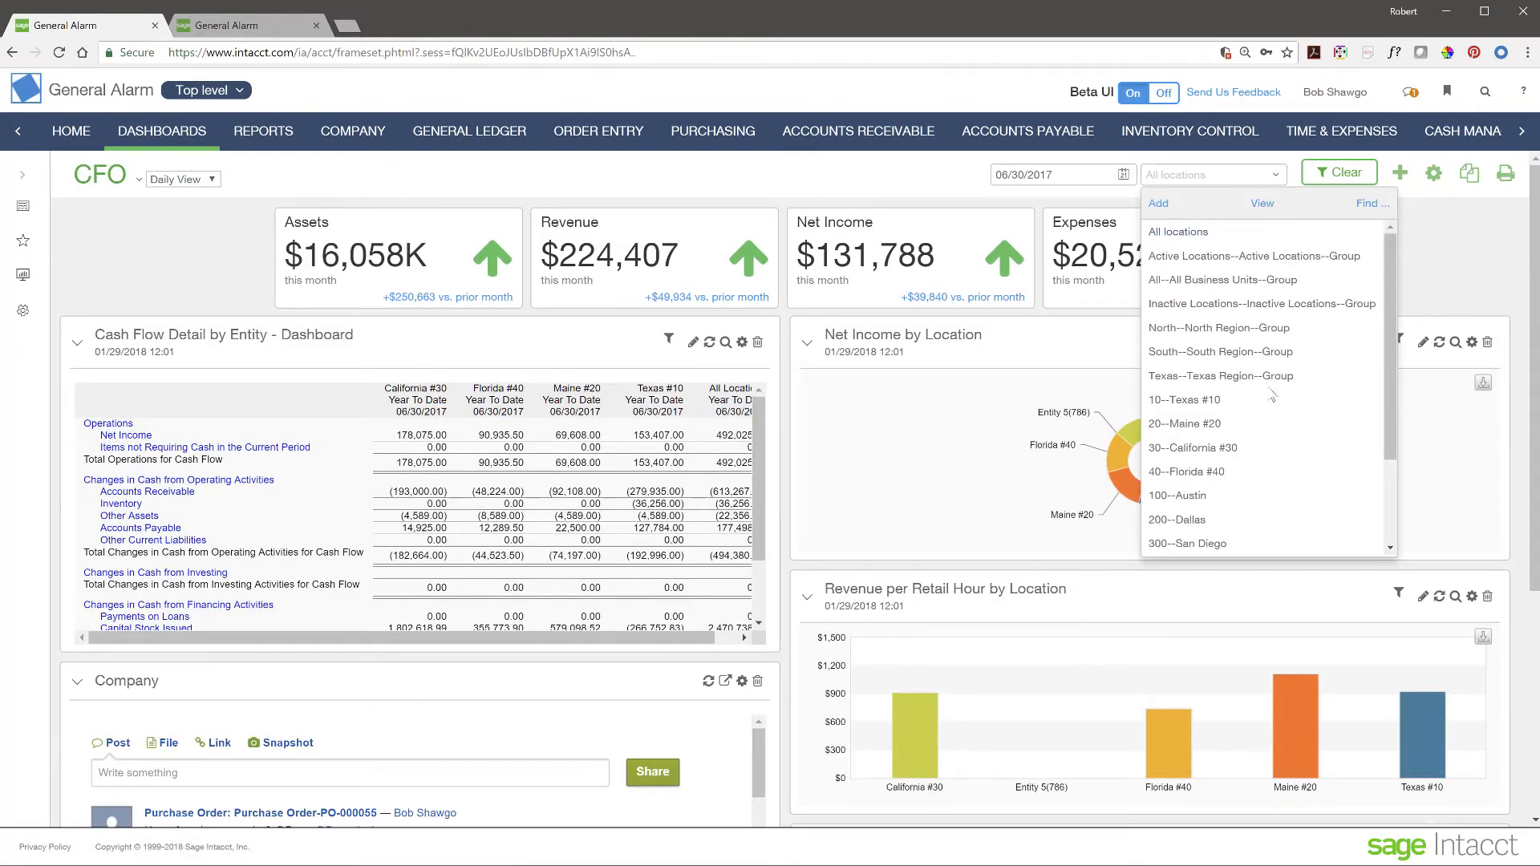
pyautogui.click(1447, 257)
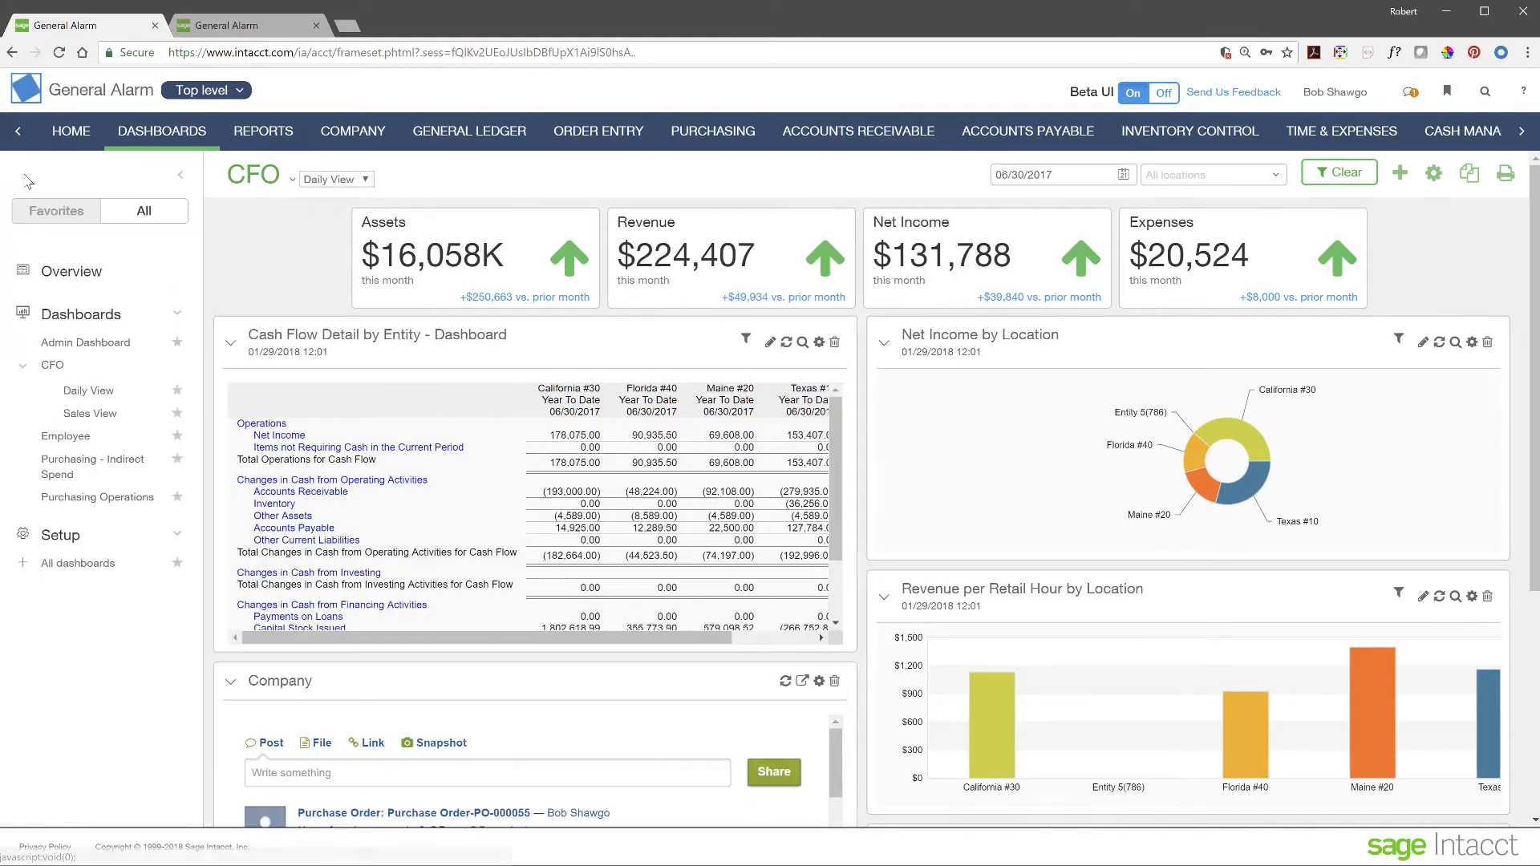
pyautogui.click(25, 176)
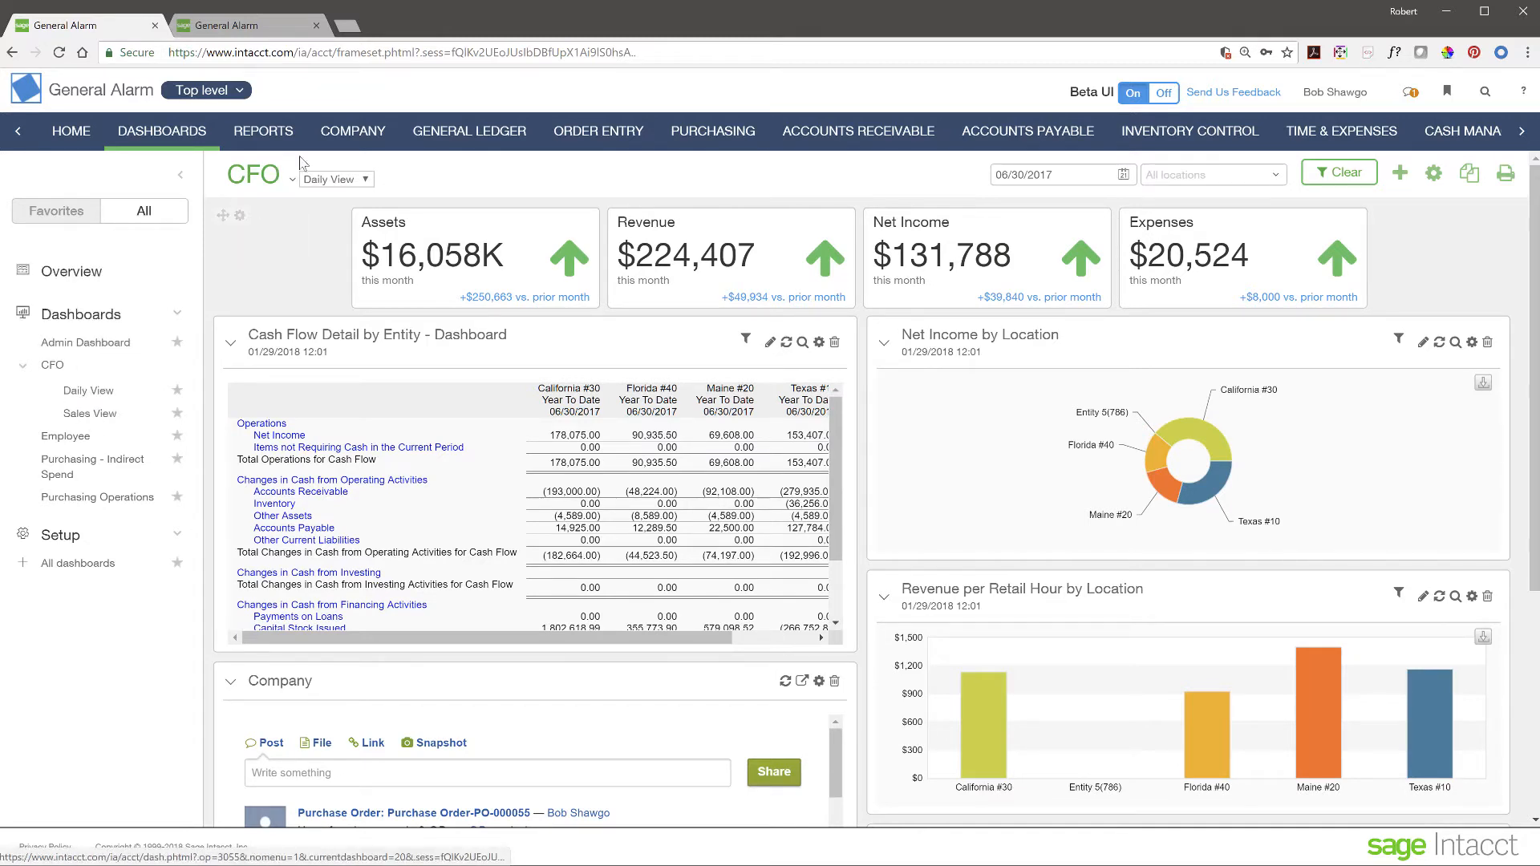
pyautogui.click(366, 181)
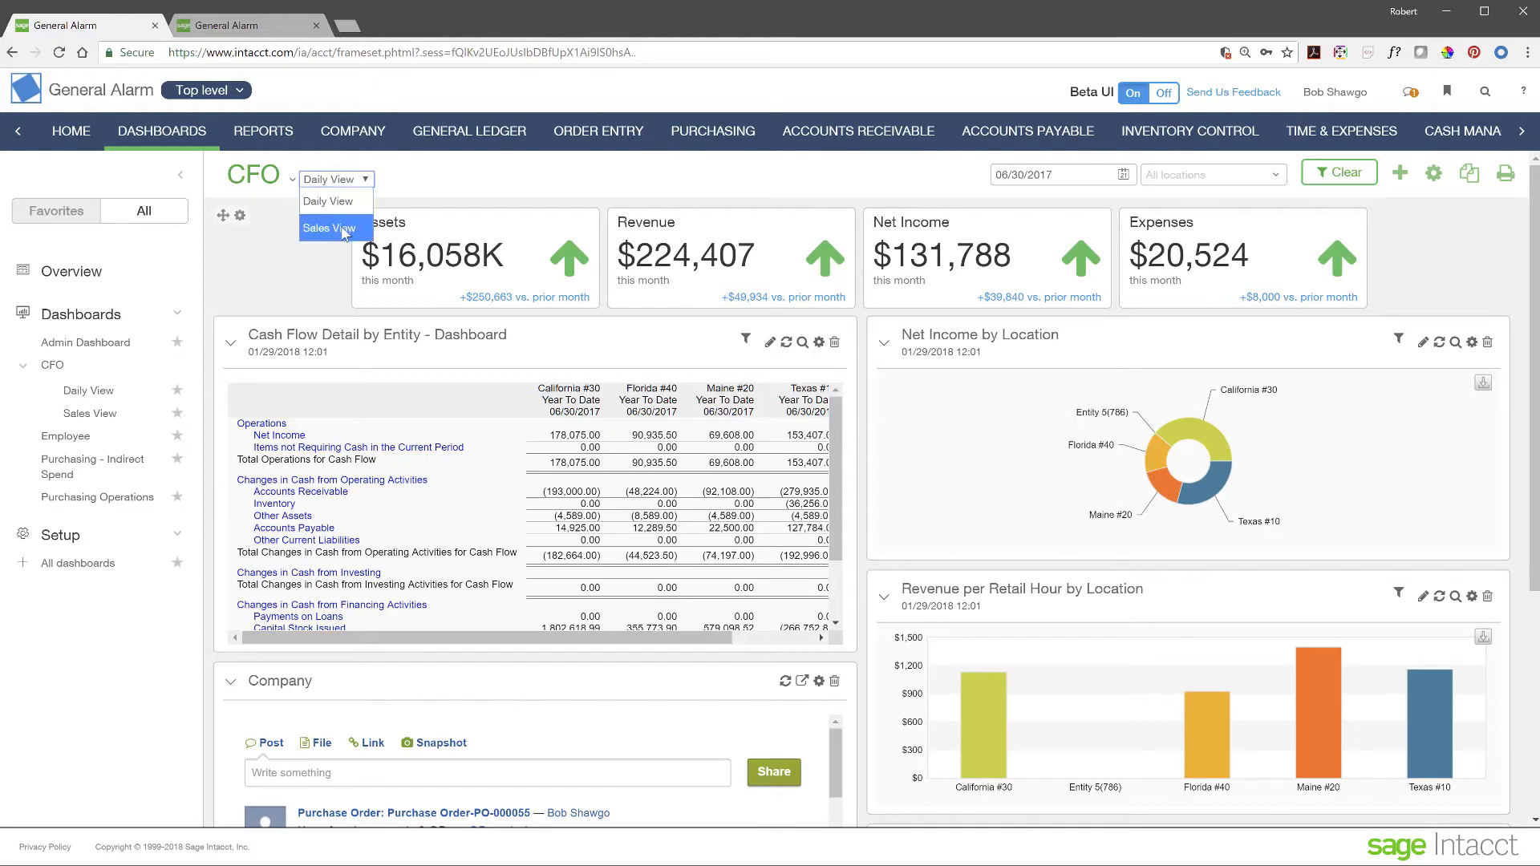
pyautogui.click(417, 180)
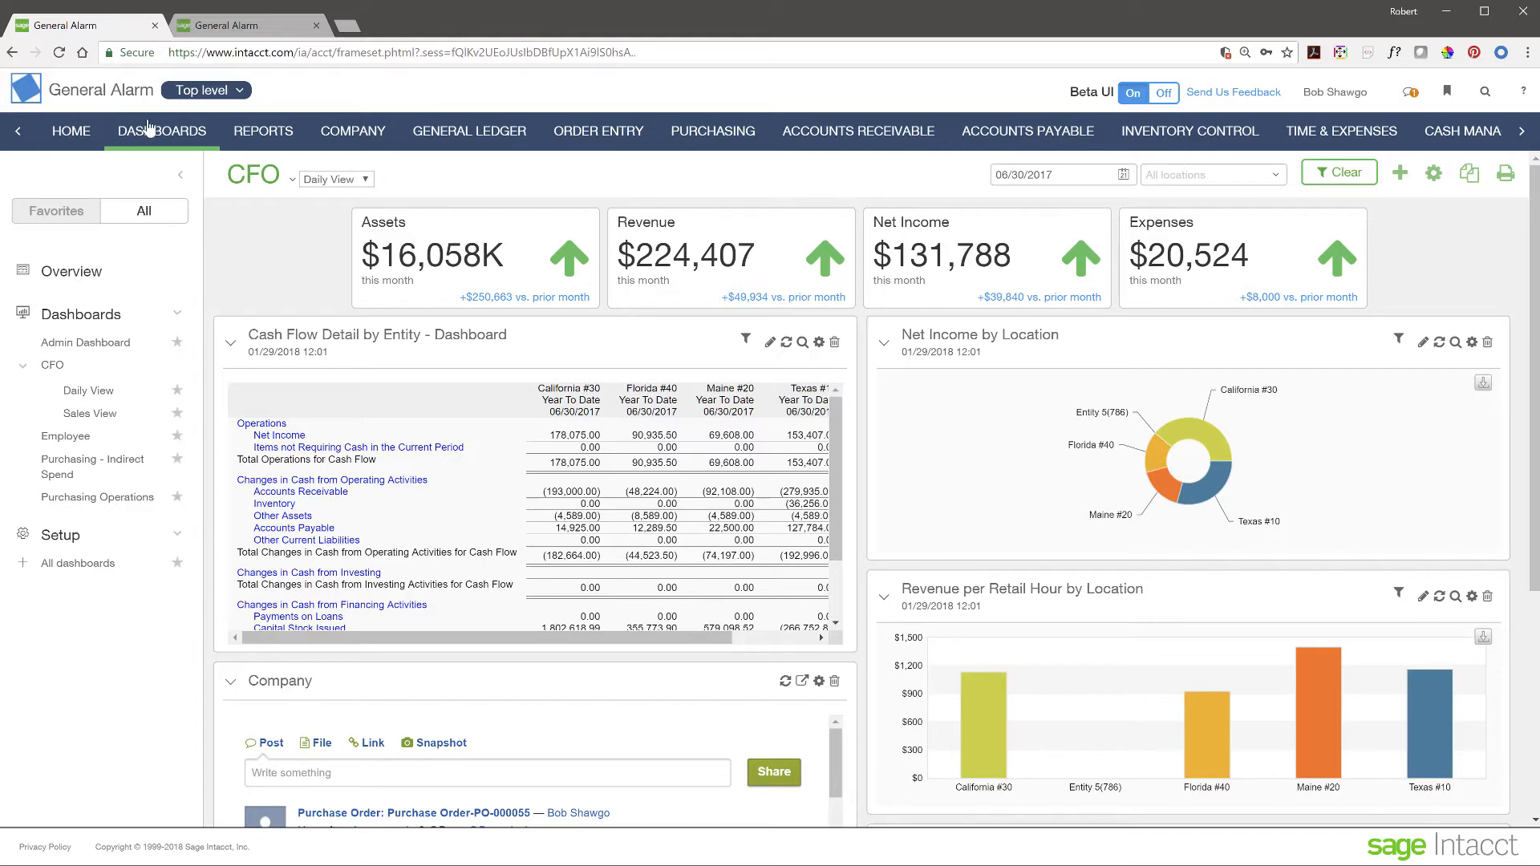
pyautogui.click(181, 175)
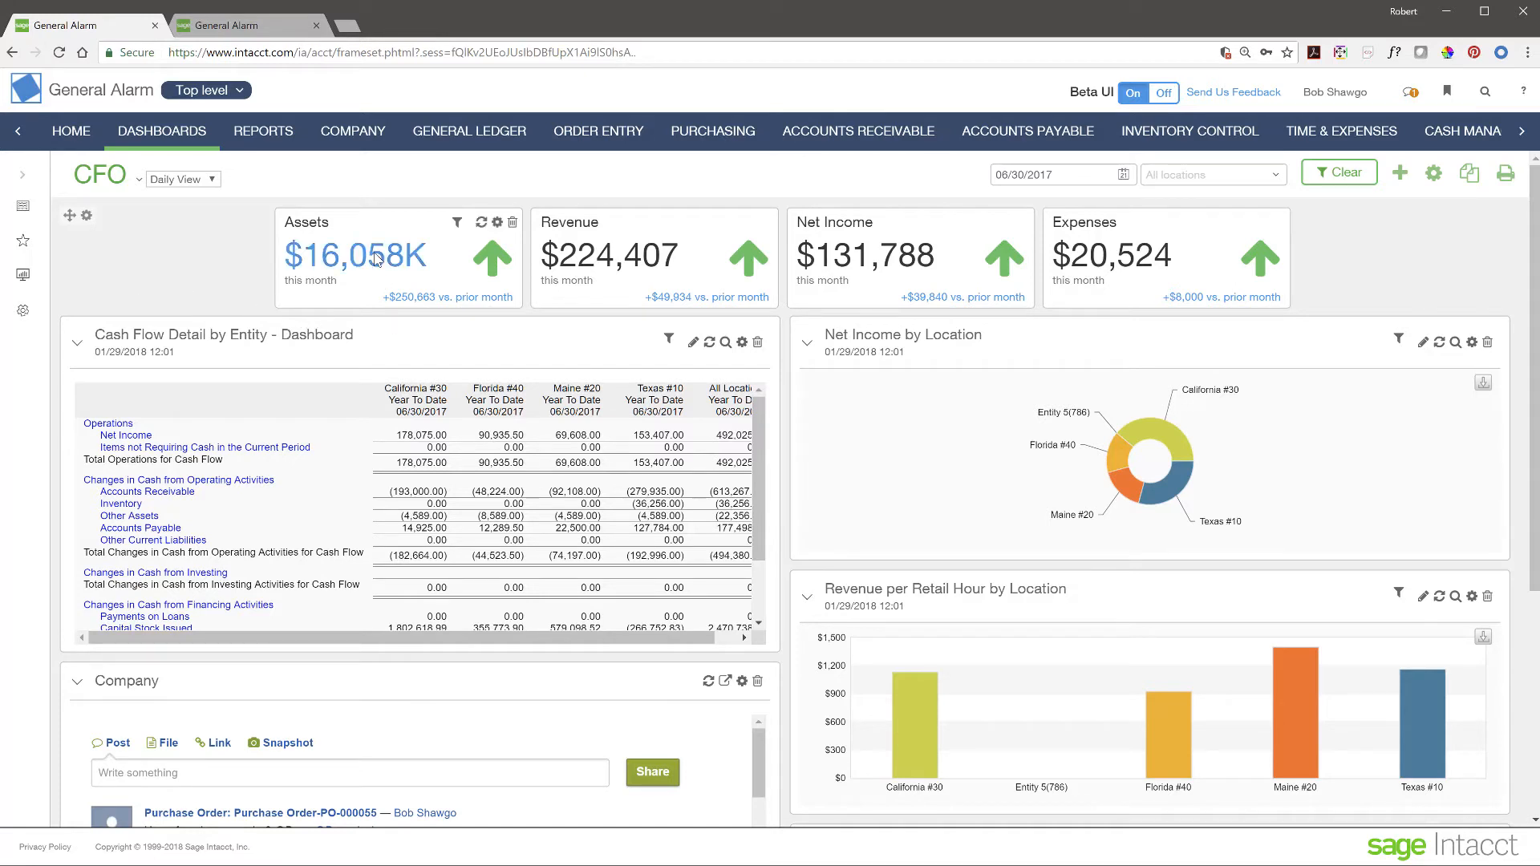
pyautogui.moveTo(1129, 259)
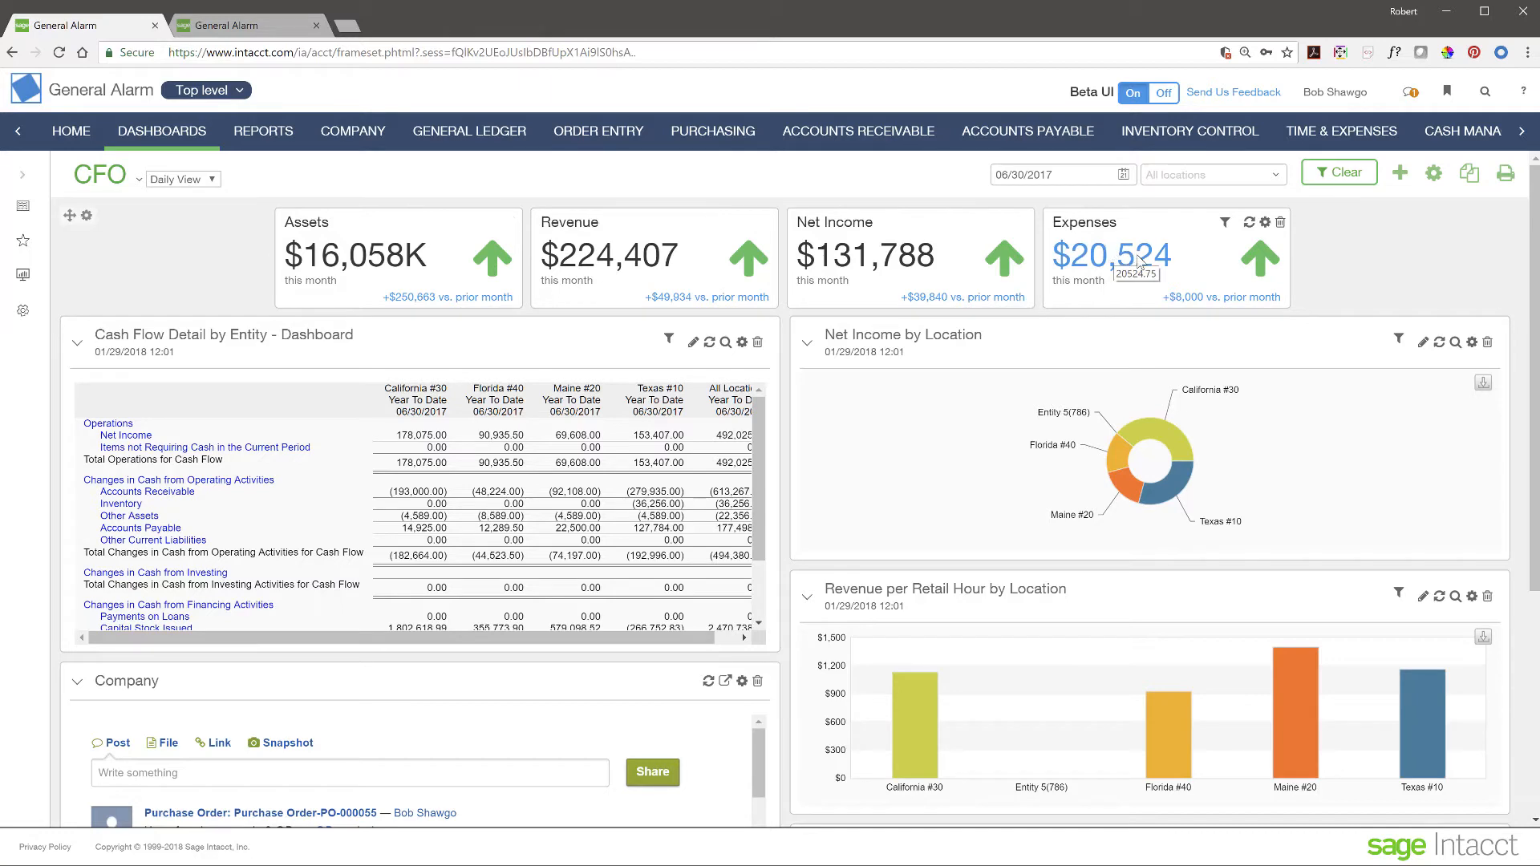
pyautogui.click(1131, 258)
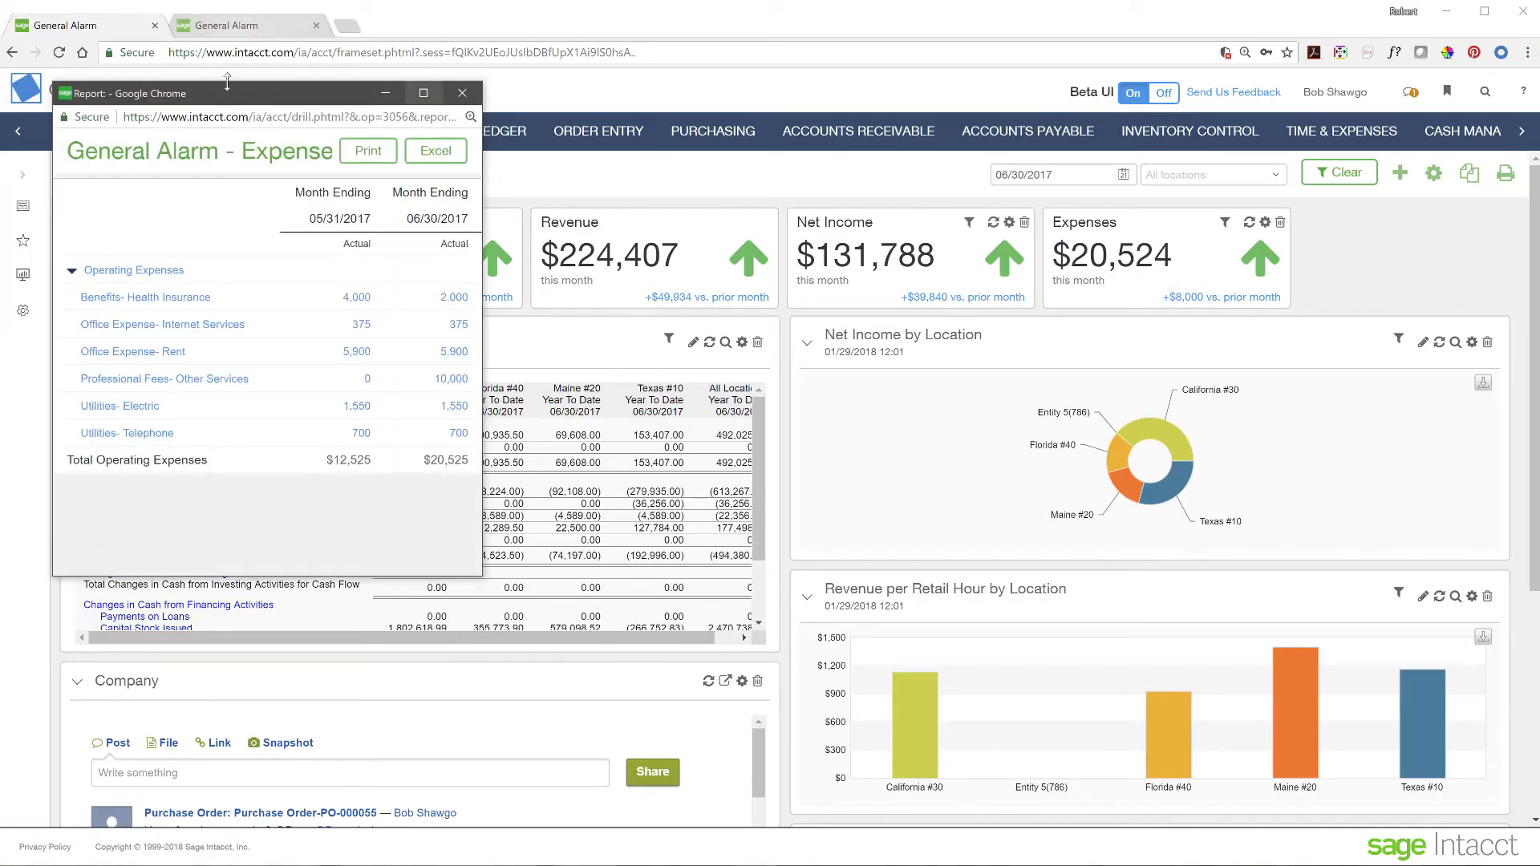
pyautogui.moveTo(243, 95); pyautogui.dragTo(758, 224)
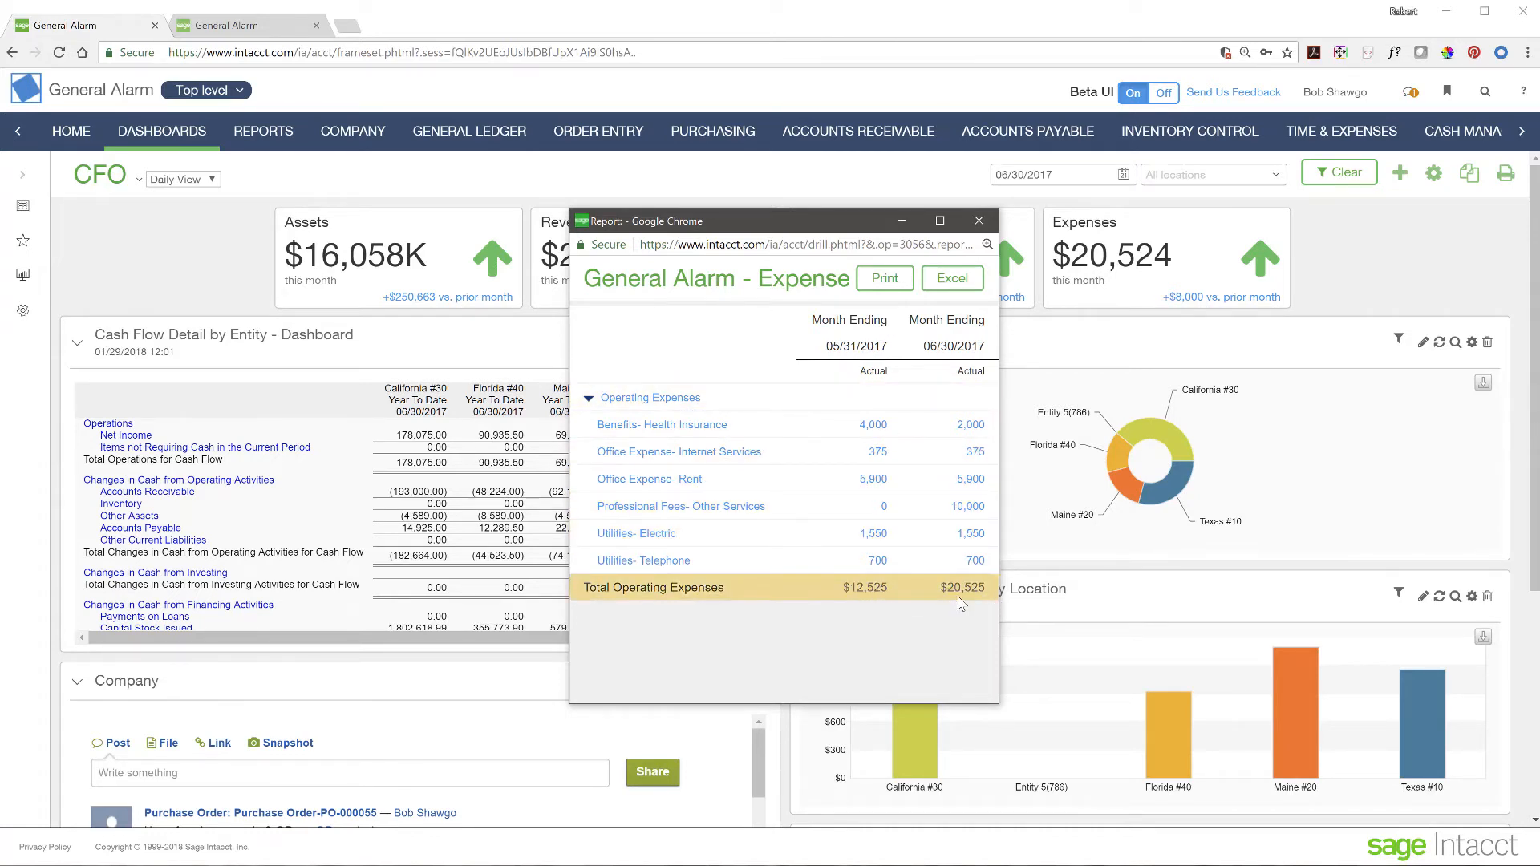
pyautogui.click(971, 507)
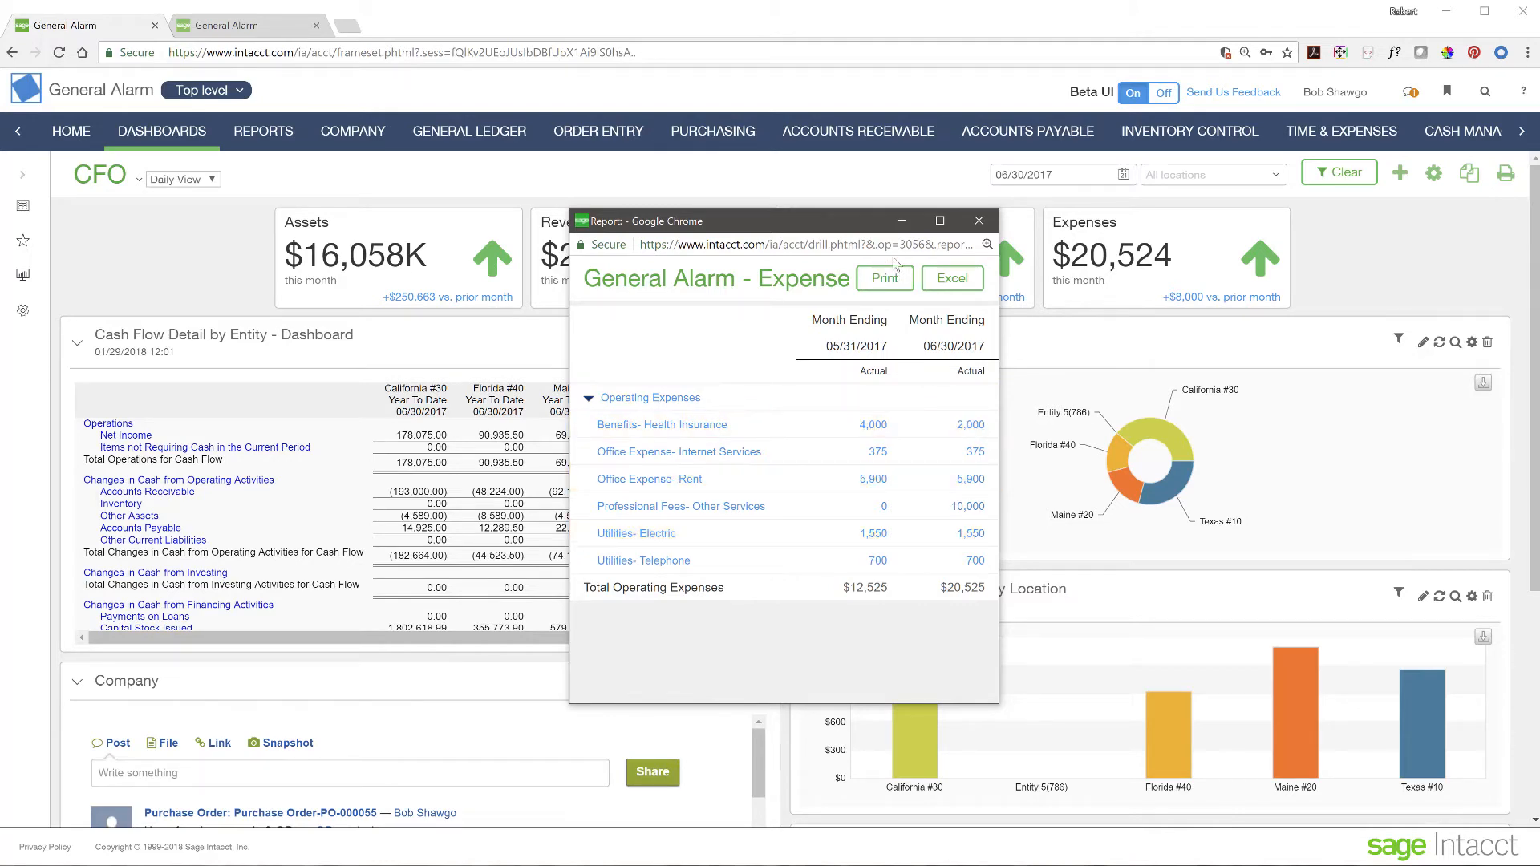
pyautogui.click(979, 222)
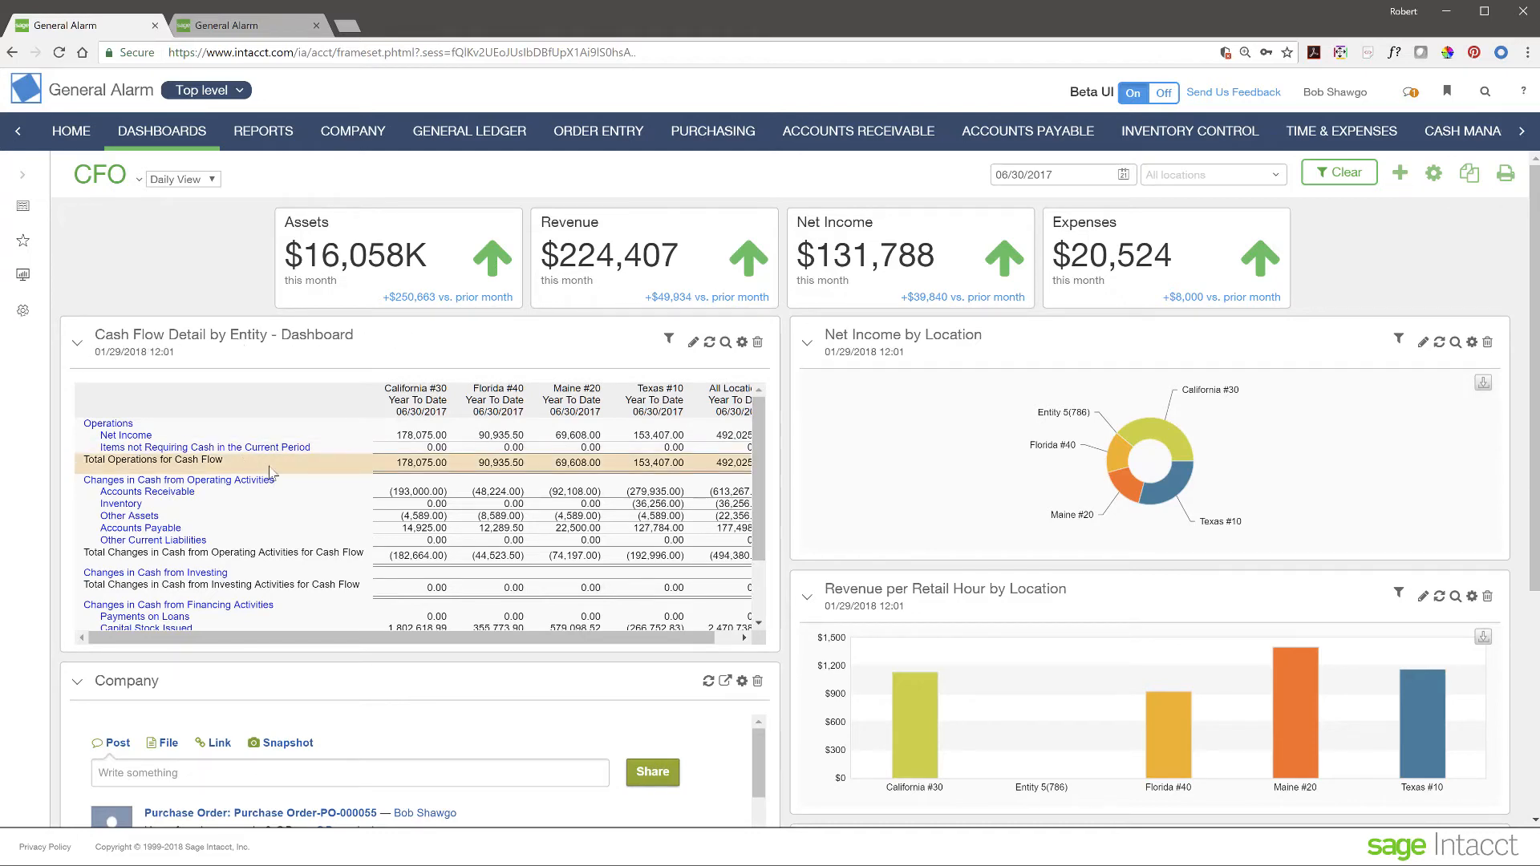
pyautogui.scroll(-2, 334, 486)
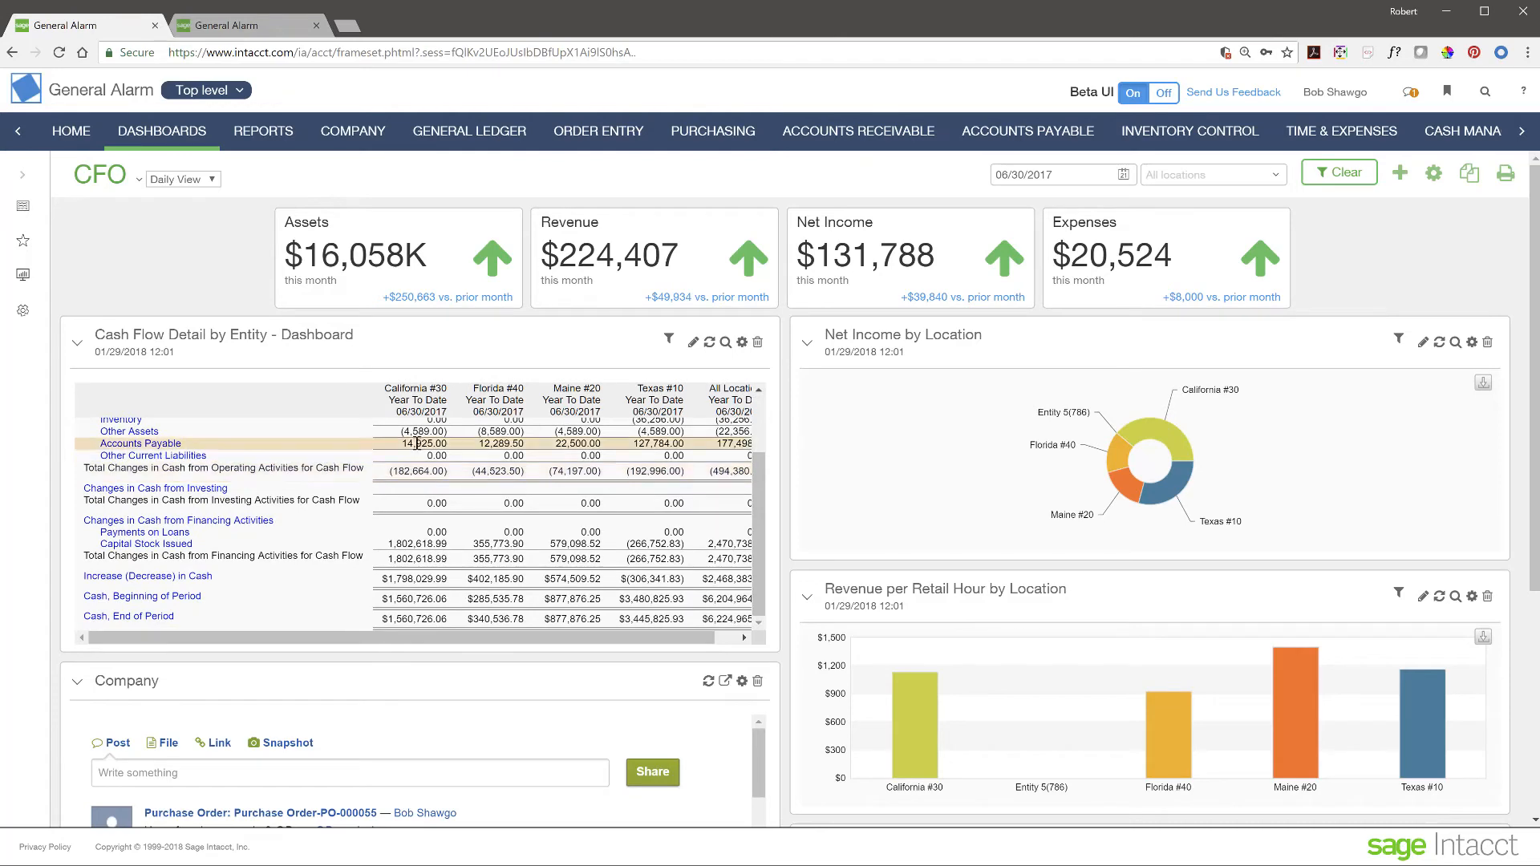
pyautogui.moveTo(409, 638); pyautogui.dragTo(535, 674)
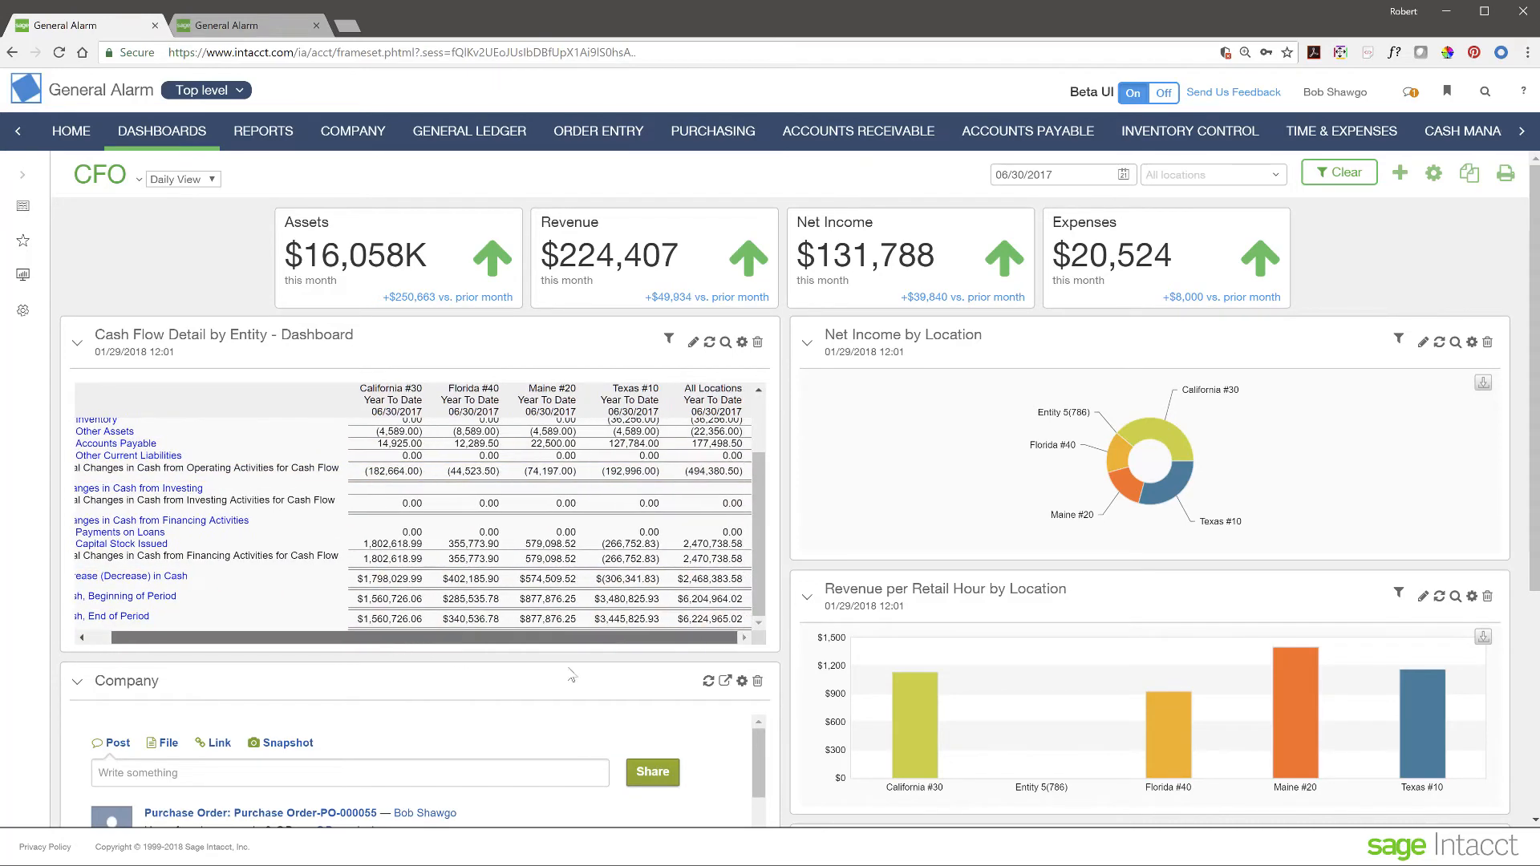
pyautogui.moveTo(335, 665); pyautogui.dragTo(273, 660)
pyautogui.scroll(2, 369, 519)
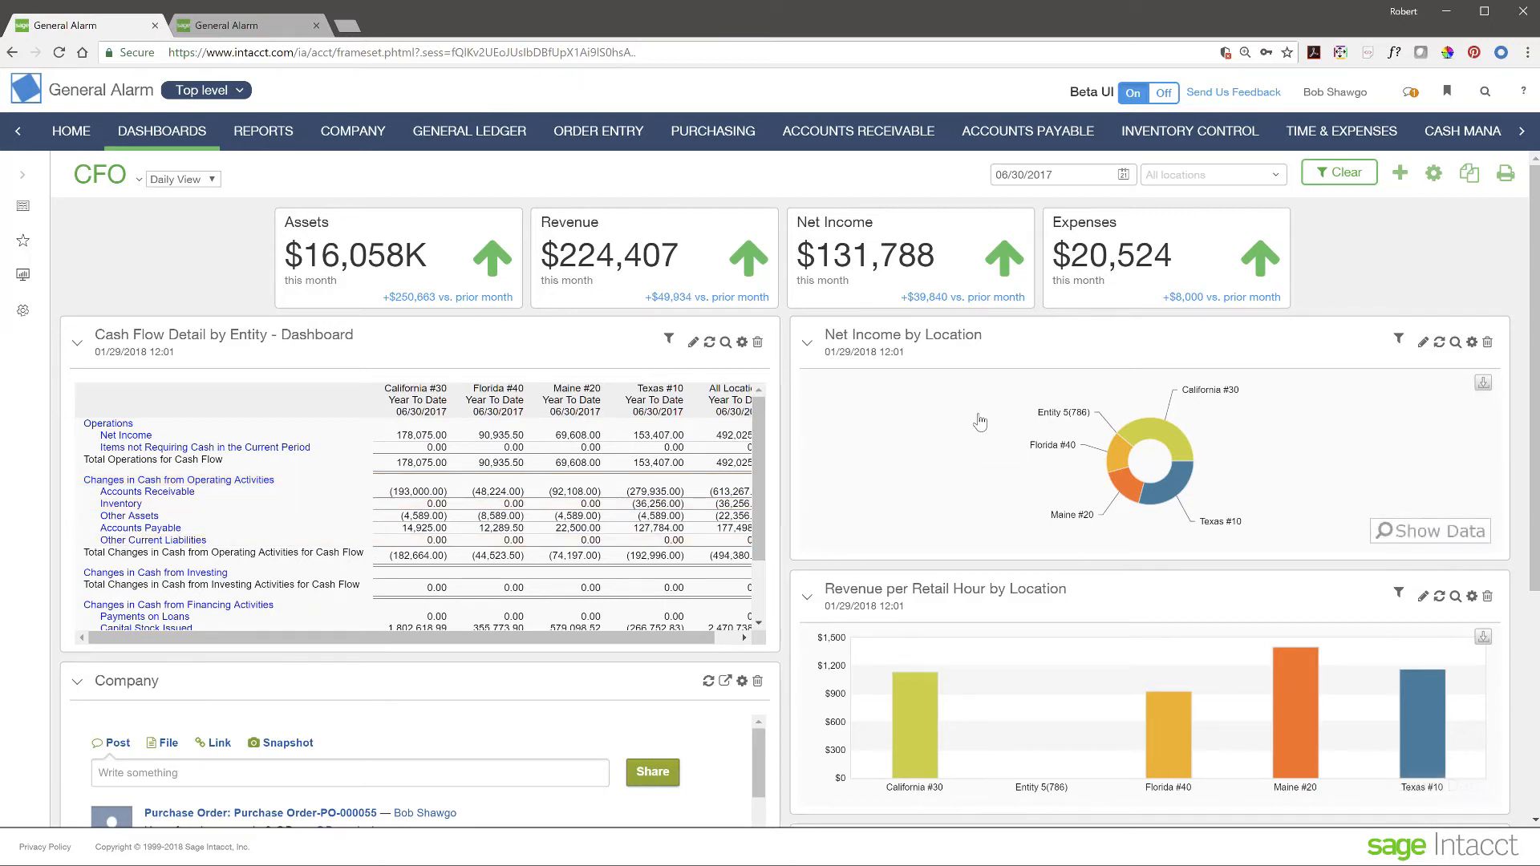
# - Drill into the Florida #40 donut slice, review its $151,239.00 net income report, then close it
pyautogui.moveTo(1139, 465)
pyautogui.moveTo(1179, 448)
pyautogui.click(1119, 462)
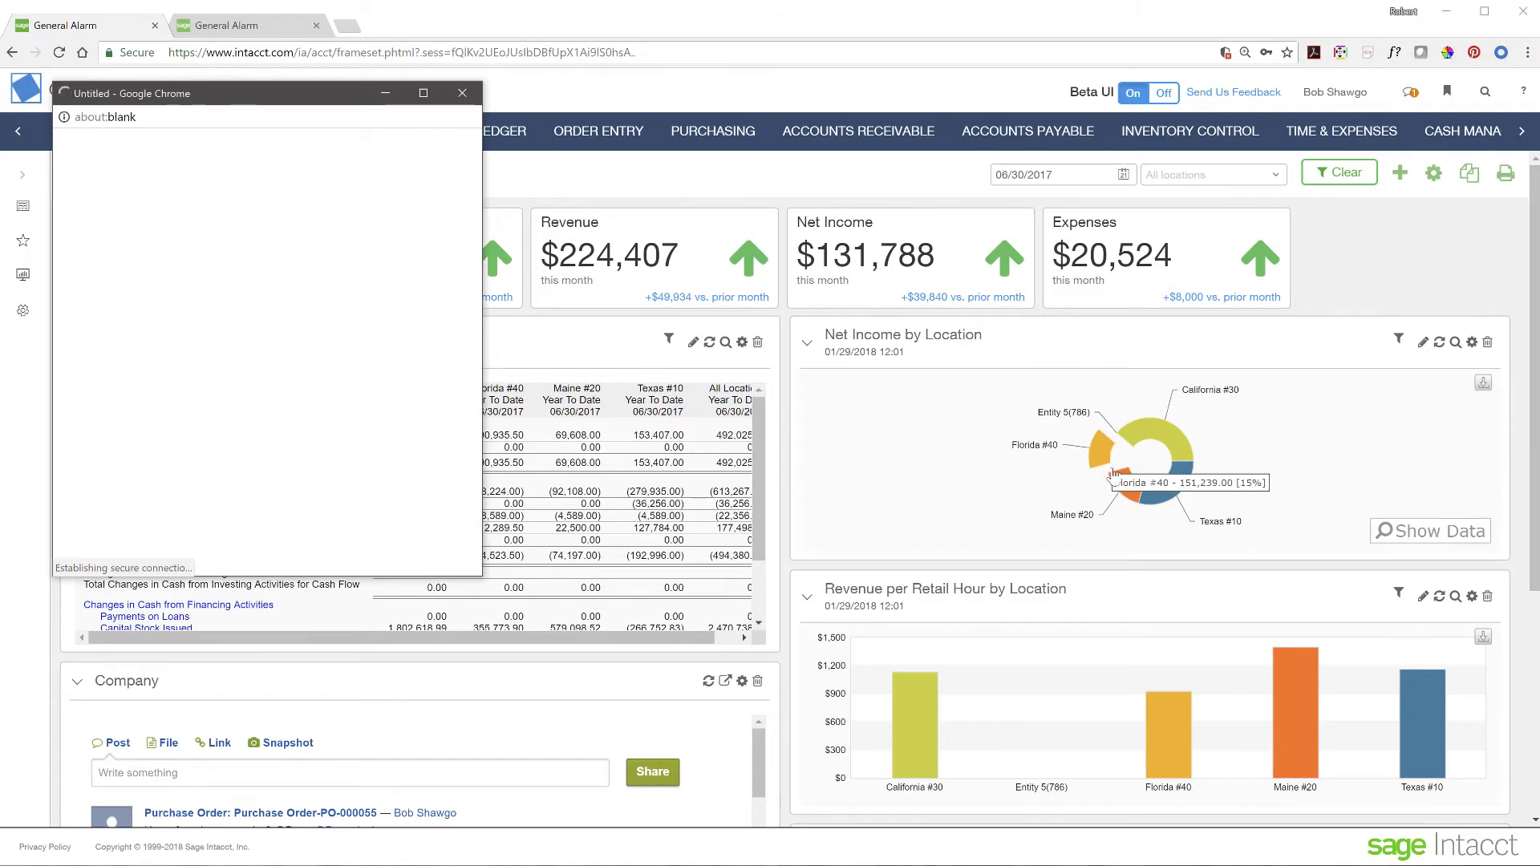
pyautogui.moveTo(300, 96); pyautogui.dragTo(798, 199)
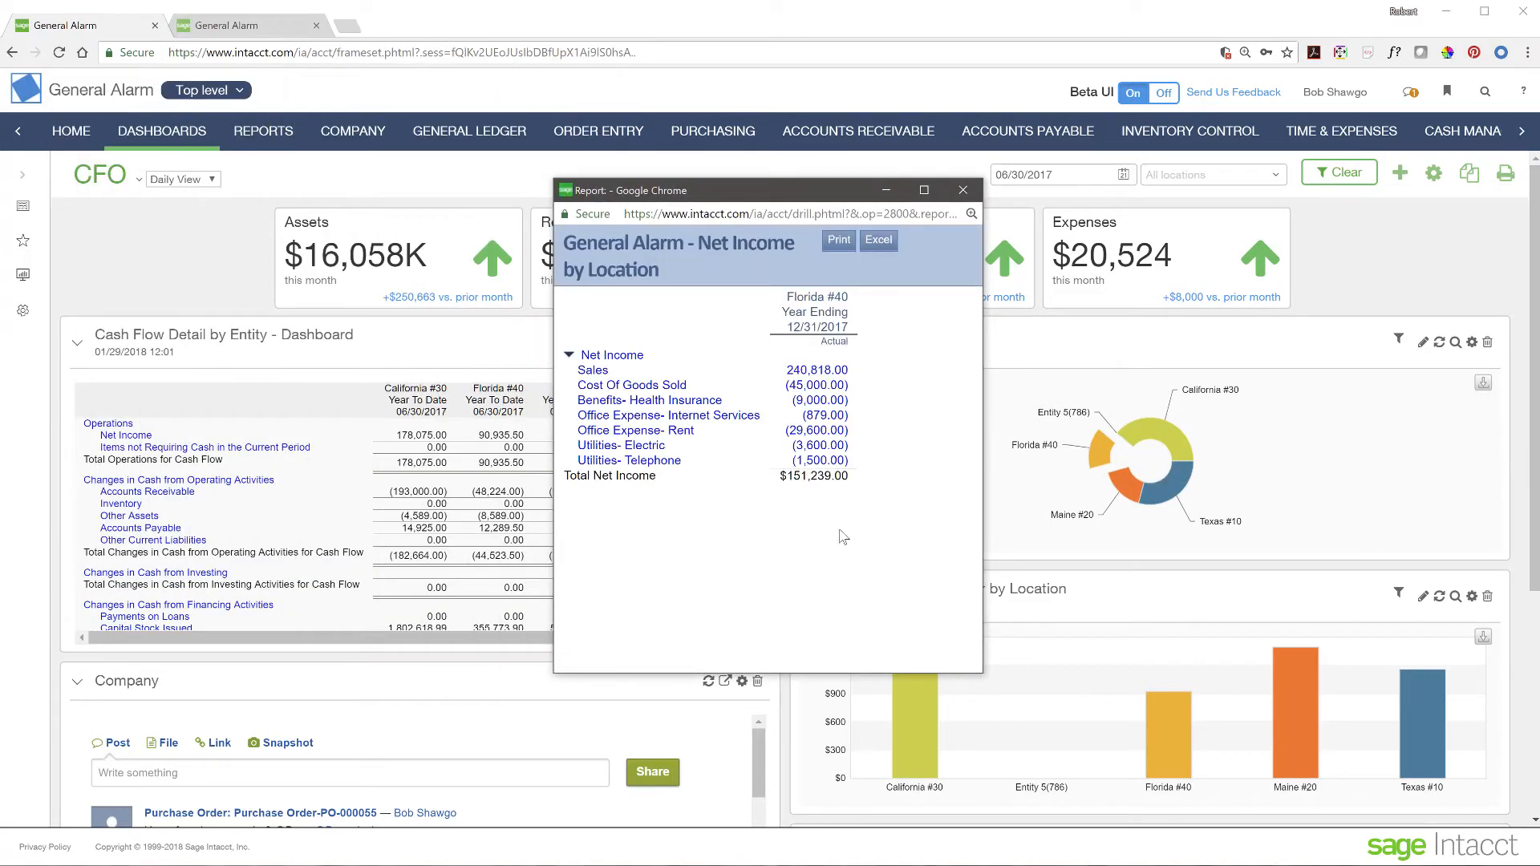
pyautogui.moveTo(1093, 461)
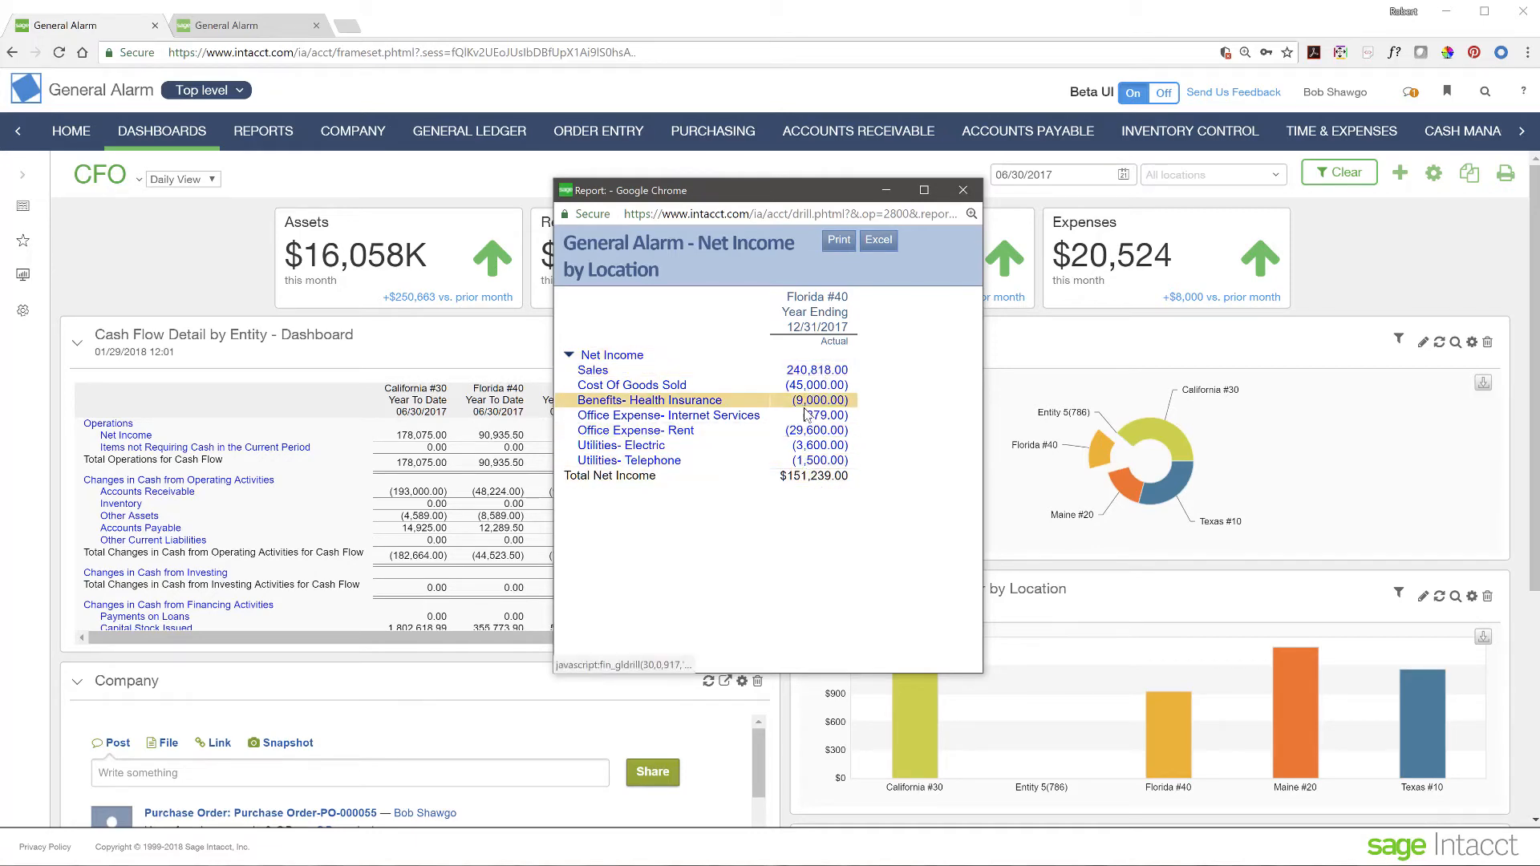
pyautogui.click(962, 190)
pyautogui.moveTo(1235, 442)
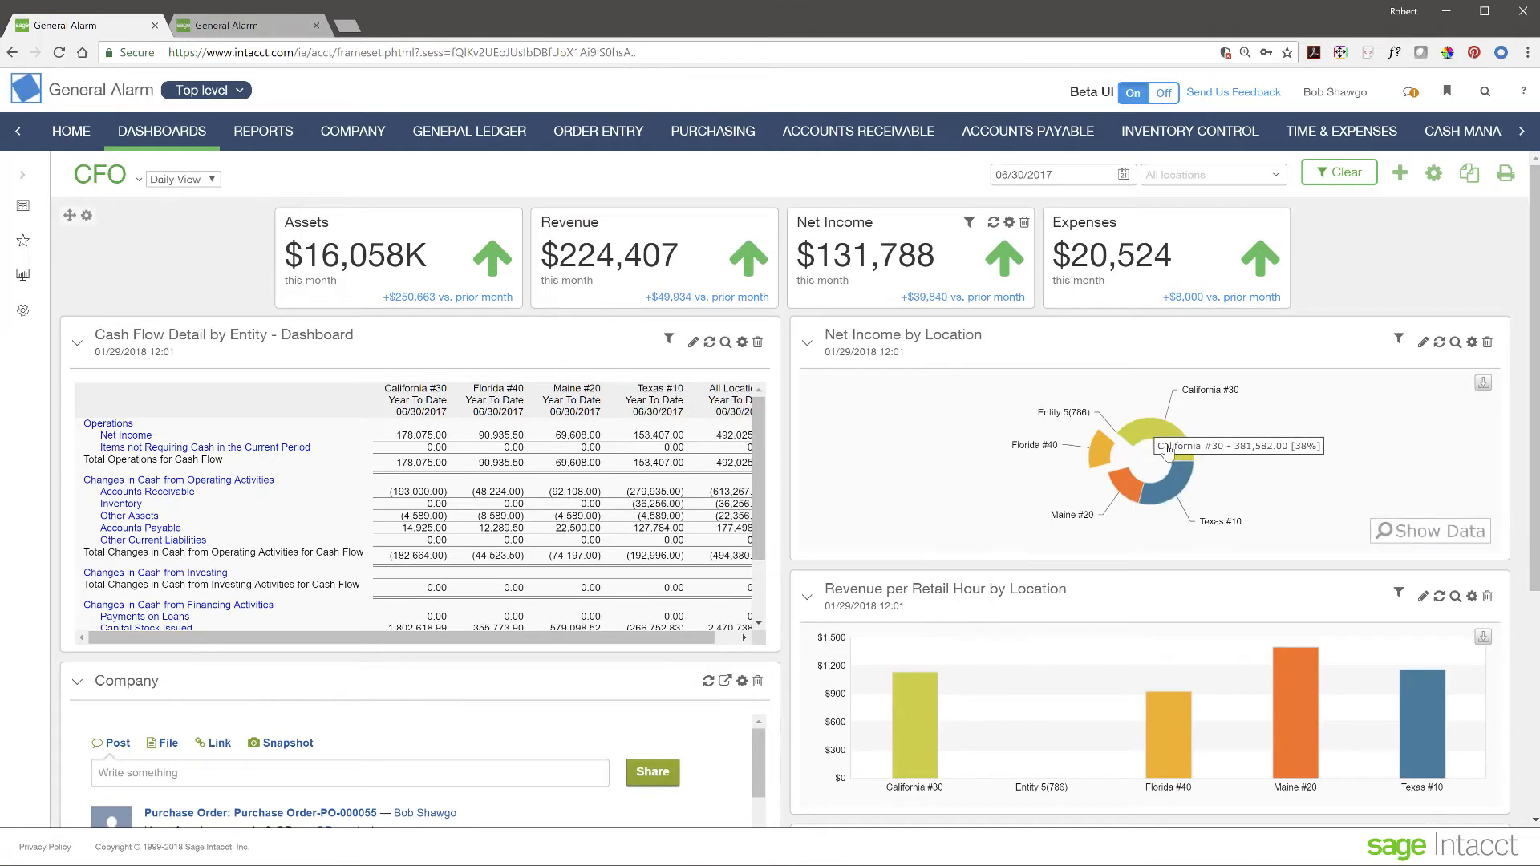
pyautogui.click(1438, 536)
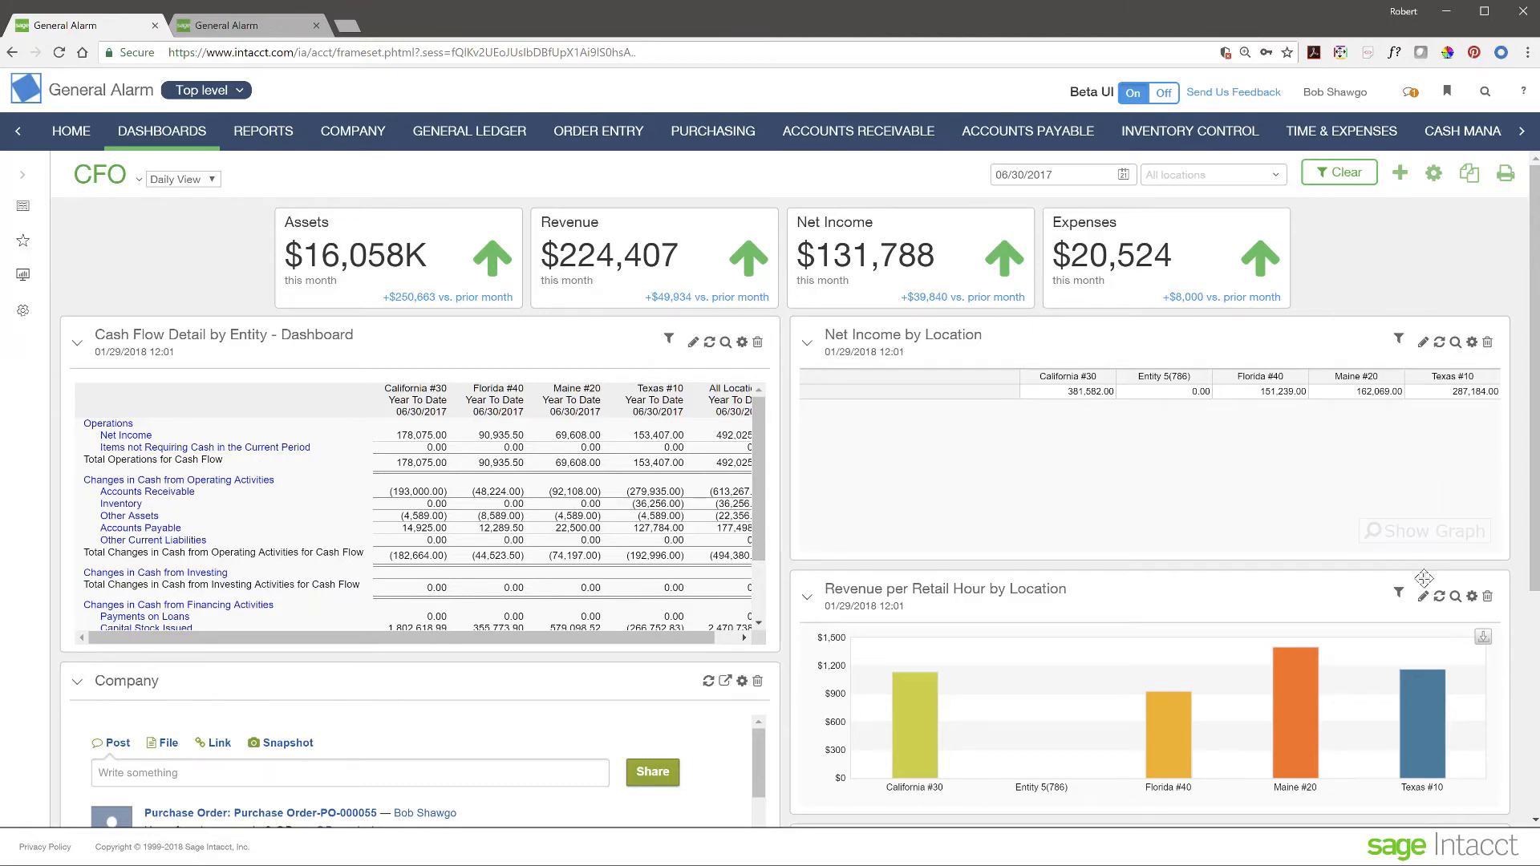
pyautogui.click(1446, 540)
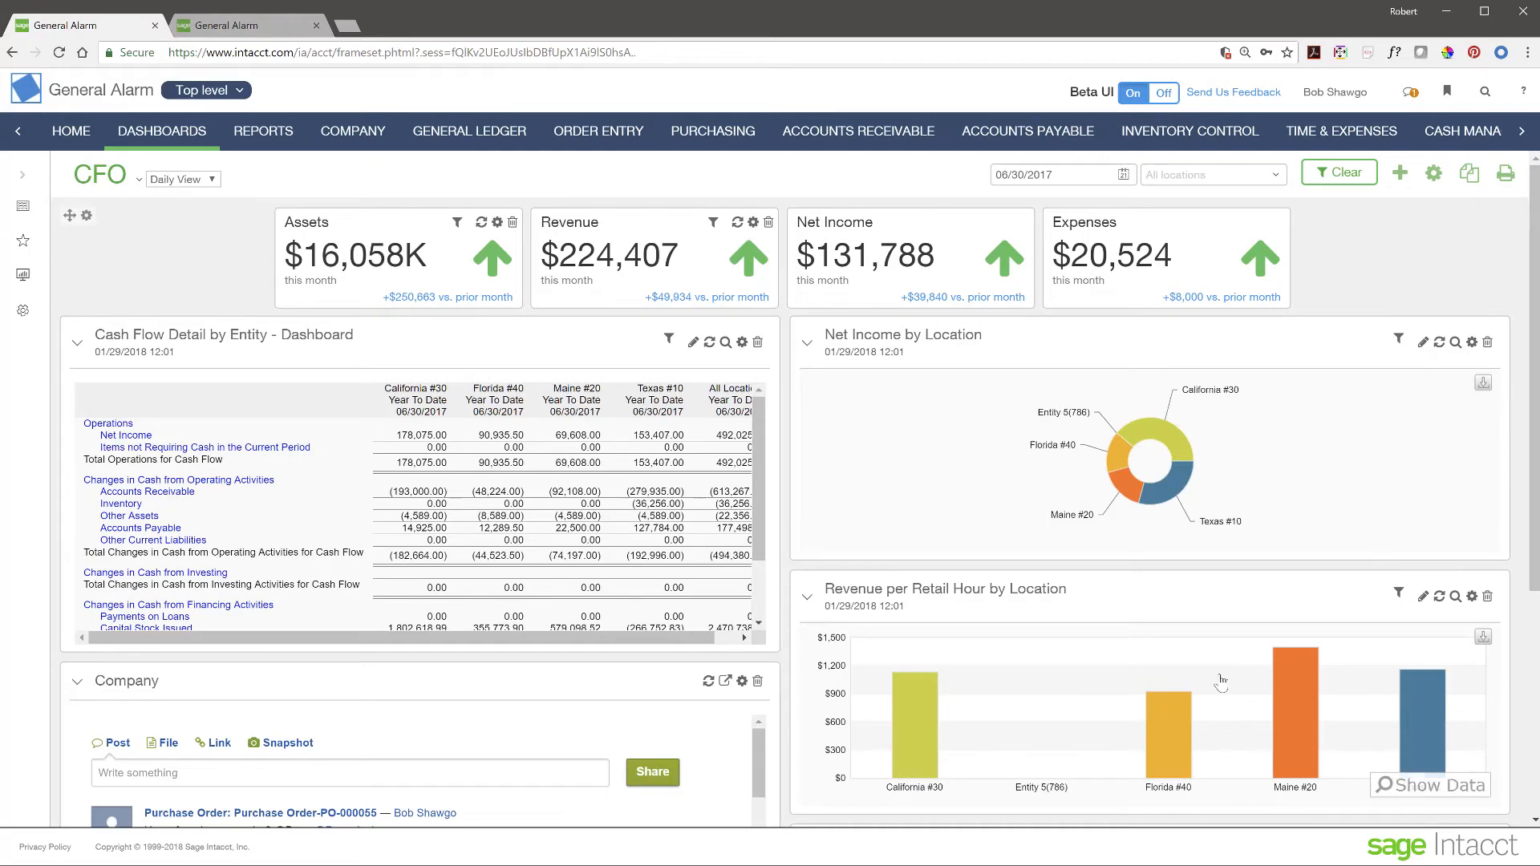
pyautogui.scroll(-2, 1220, 681)
pyautogui.scroll(-1, 1220, 681)
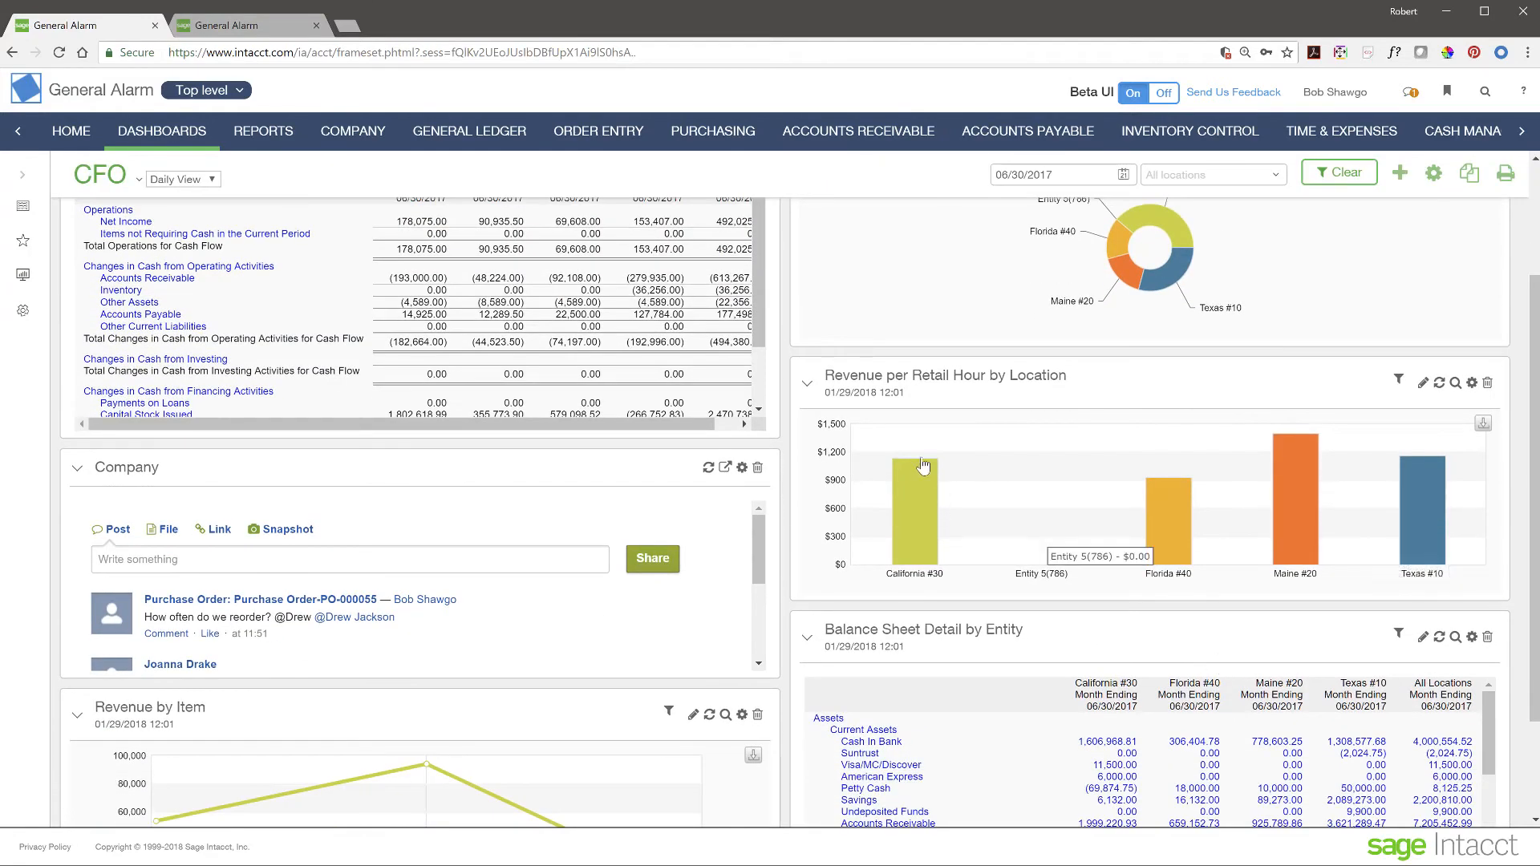
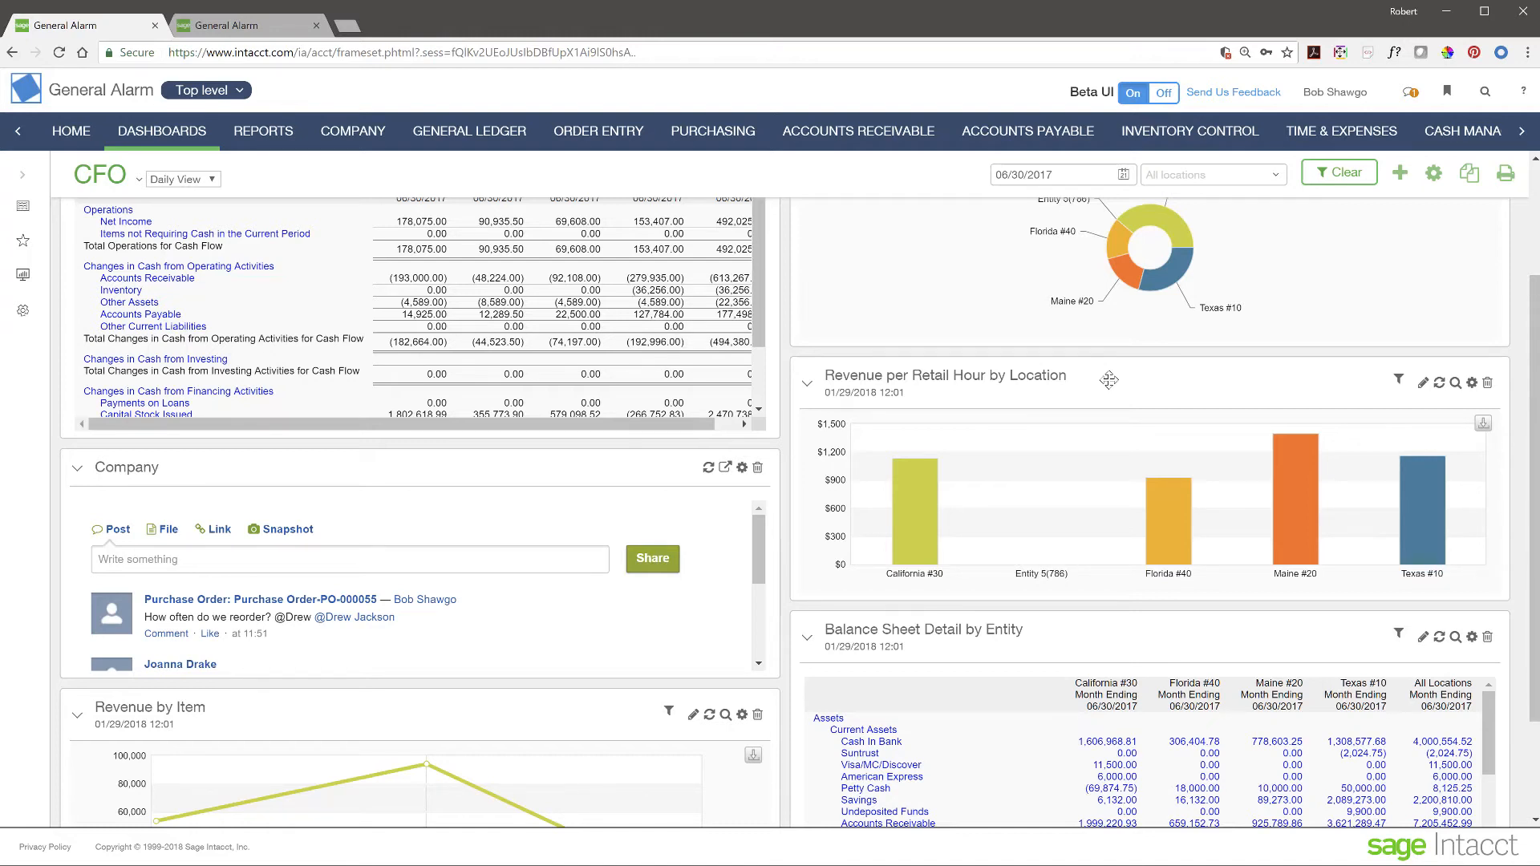
# - Switch the CFO dashboard to its Sales View from the sidebar, then open Purchasing Operations
pyautogui.moveTo(1018, 513)
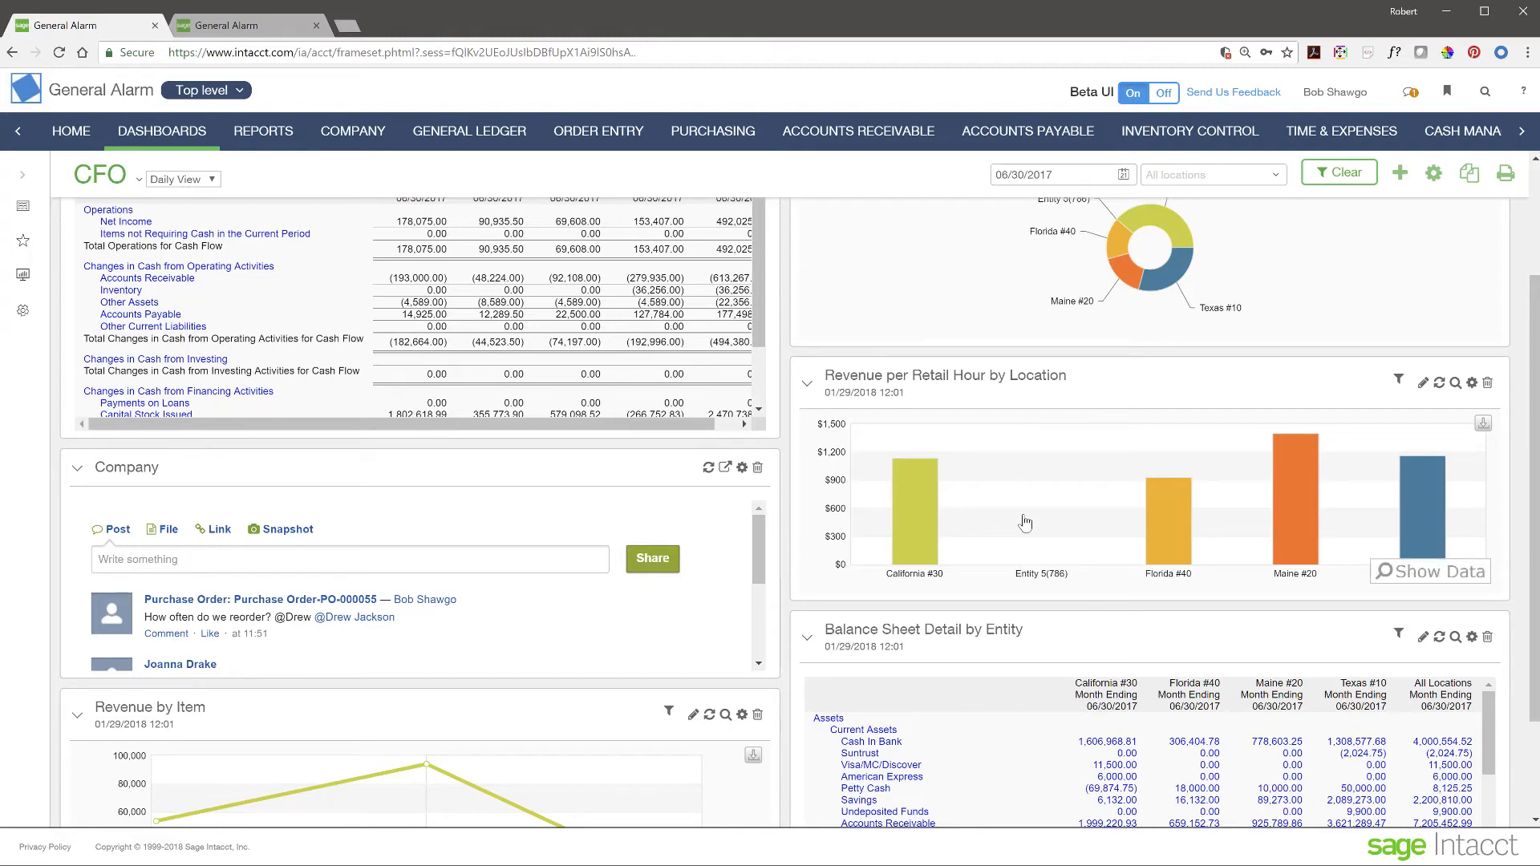
pyautogui.scroll(3, 1025, 522)
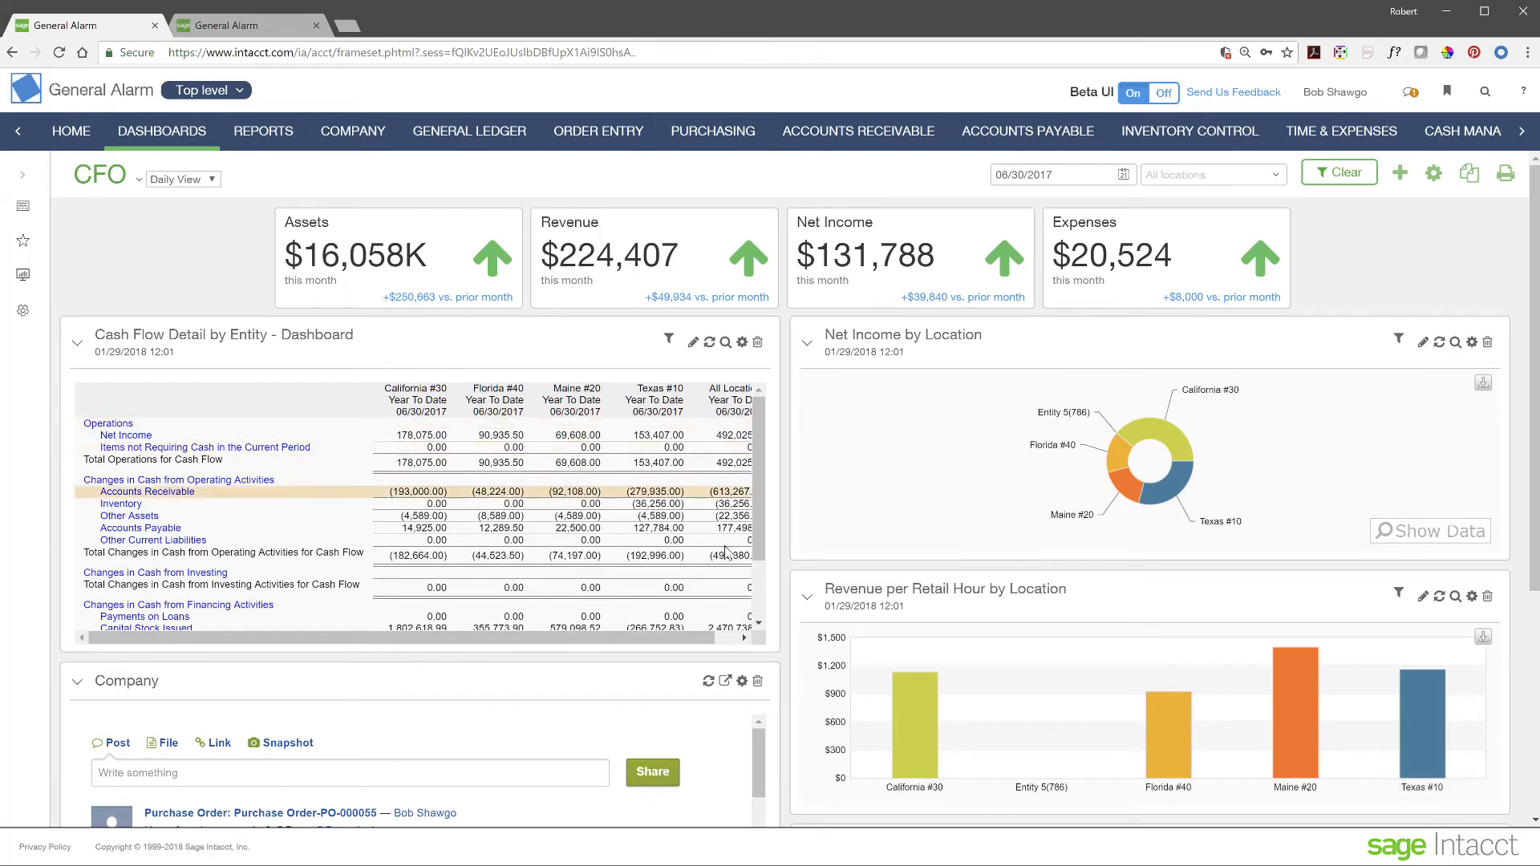
pyautogui.scroll(-4, 1059, 664)
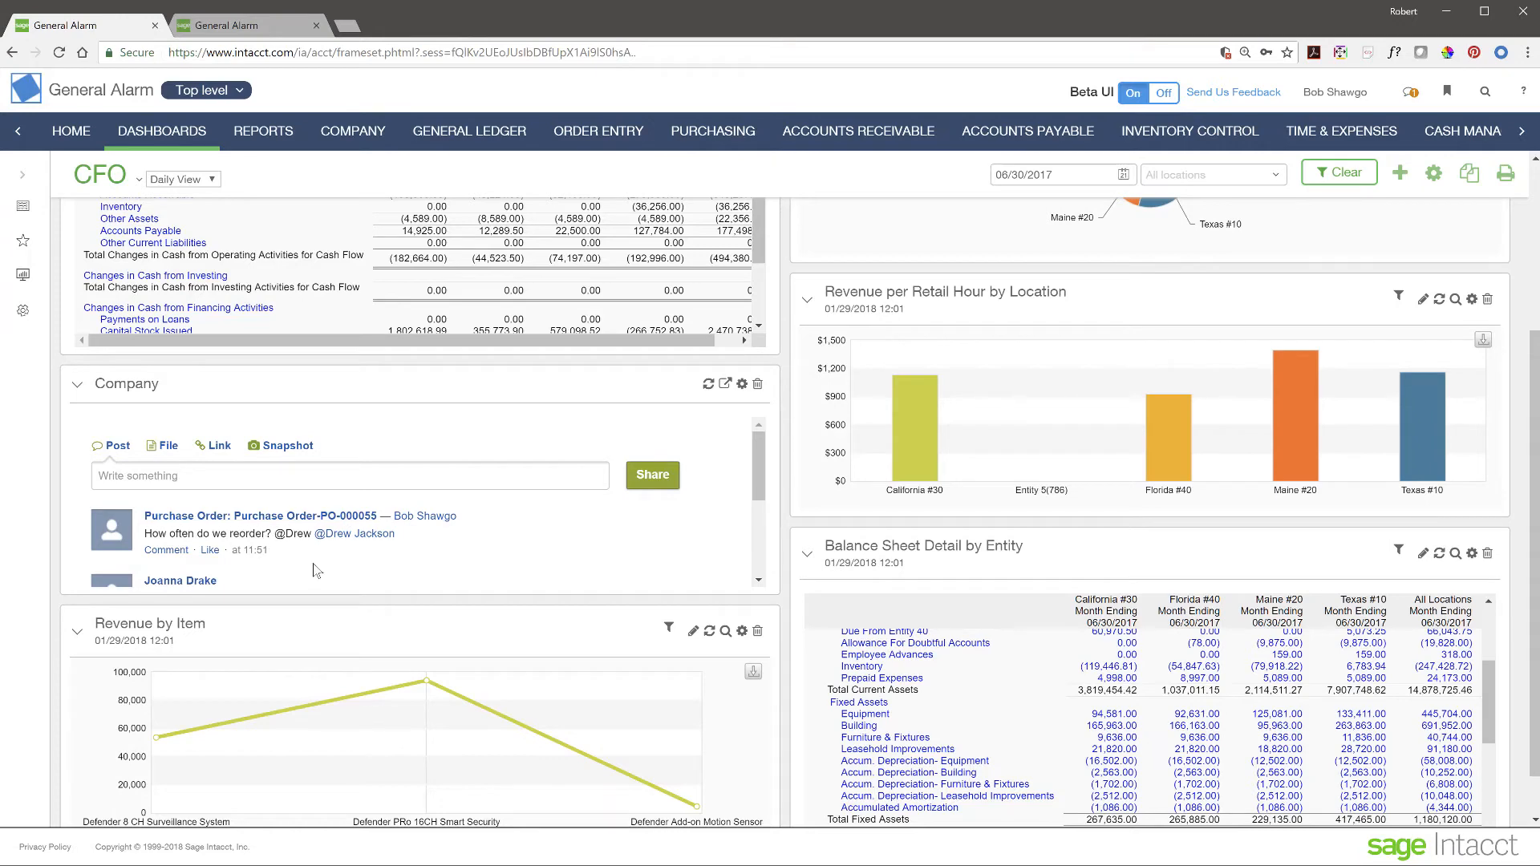
pyautogui.scroll(-3, 314, 564)
pyautogui.scroll(3, 317, 567)
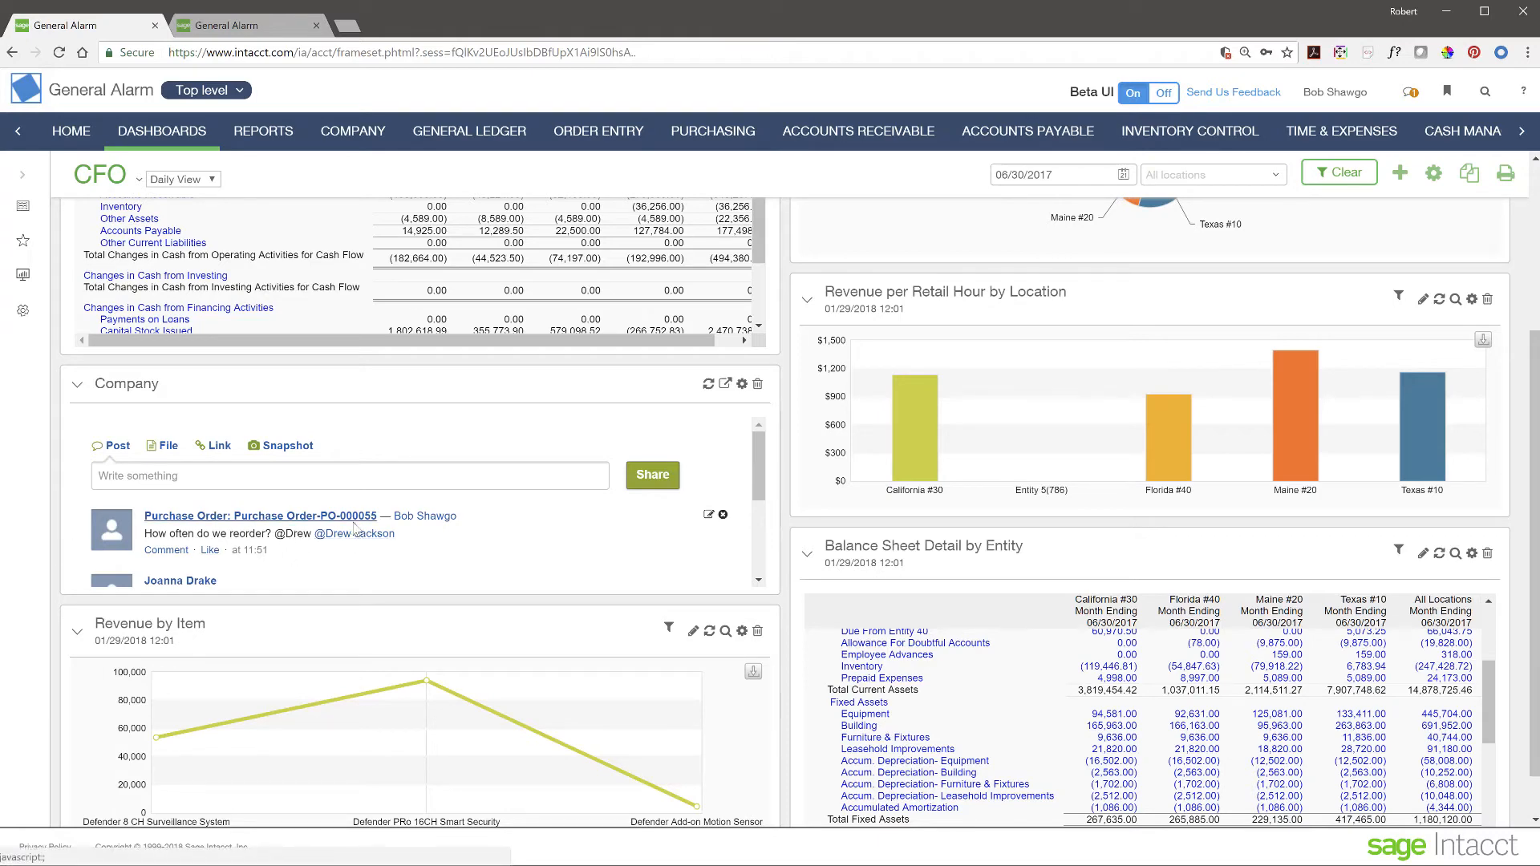
pyautogui.scroll(-5, 602, 559)
pyautogui.scroll(8, 599, 556)
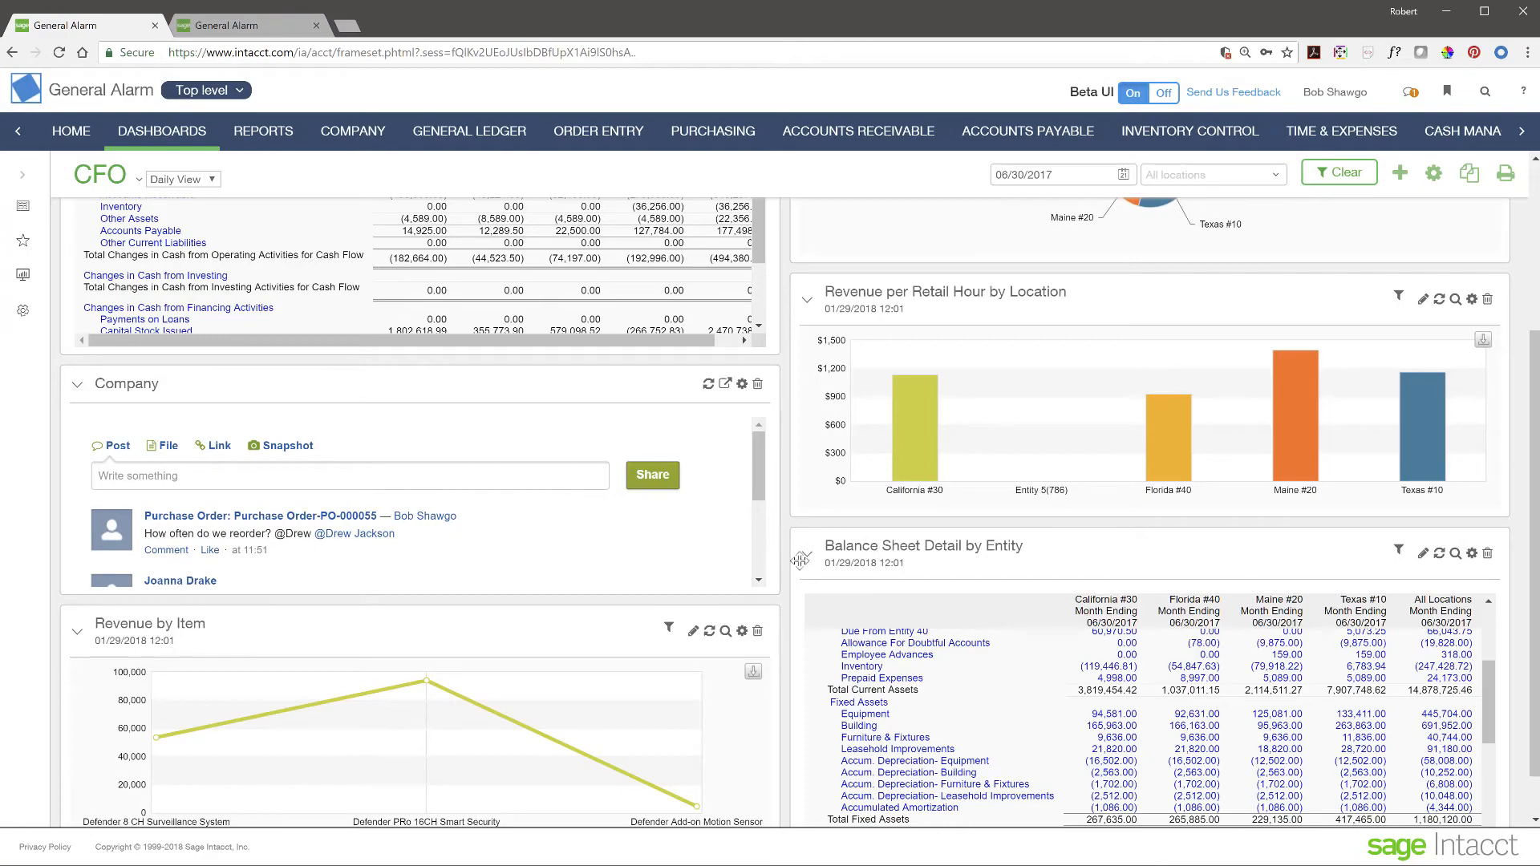
pyautogui.scroll(5, 794, 565)
pyautogui.scroll(-5, 796, 485)
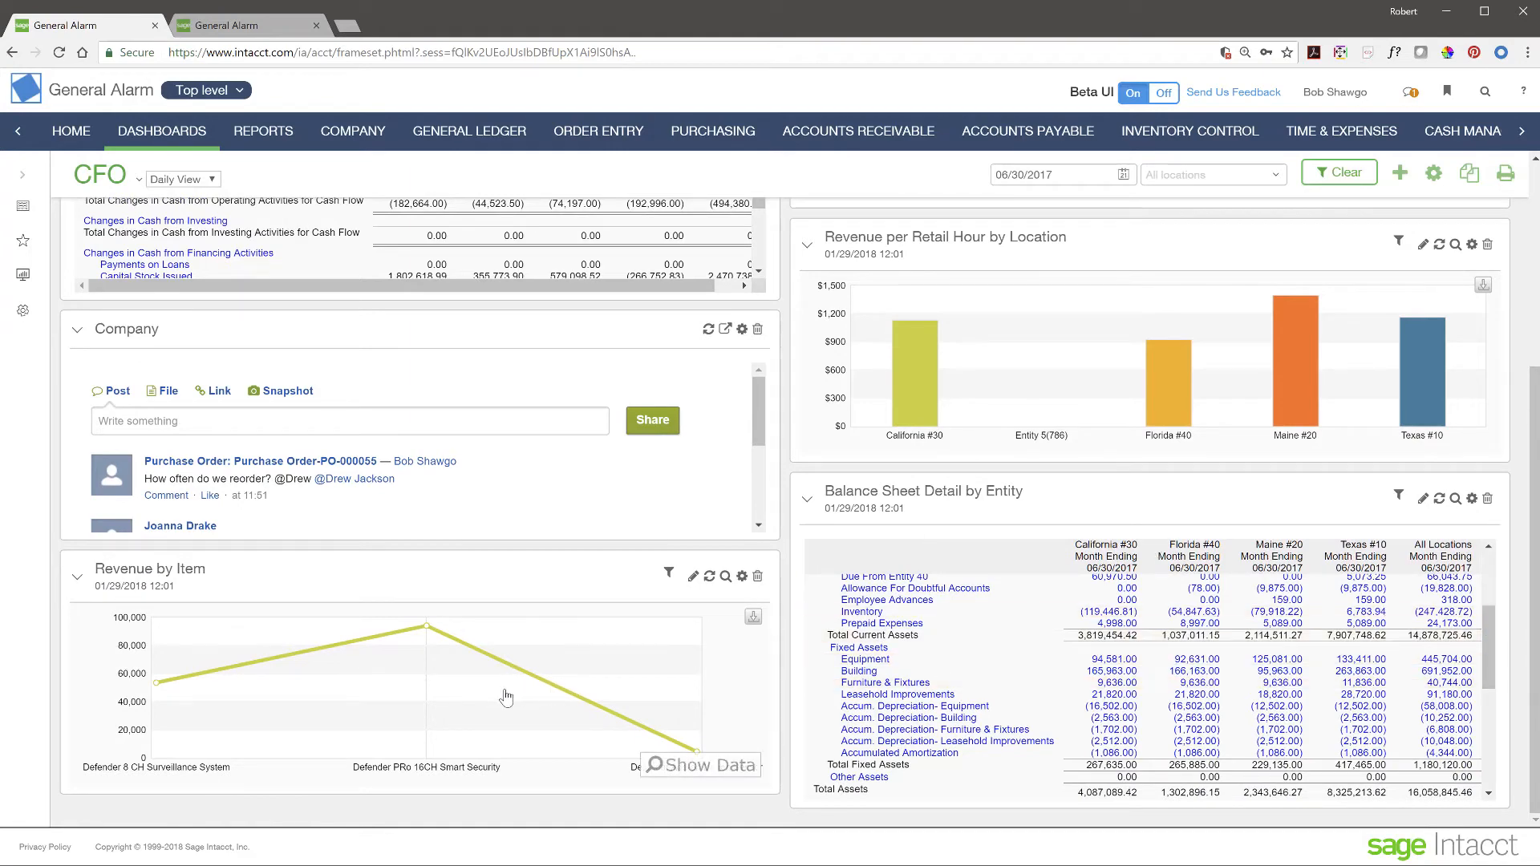
pyautogui.scroll(5, 800, 636)
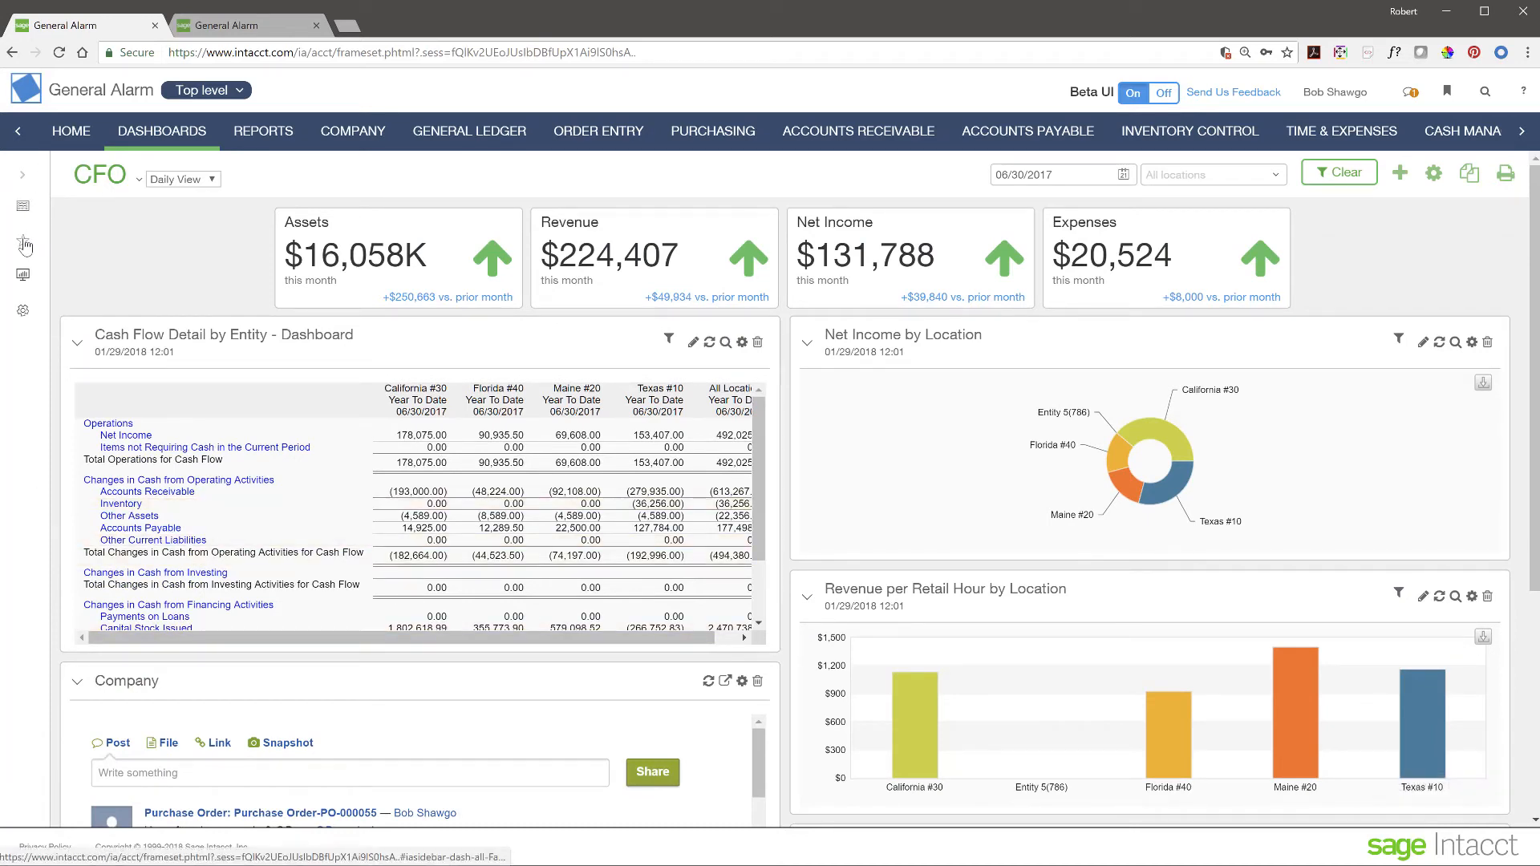
pyautogui.click(23, 175)
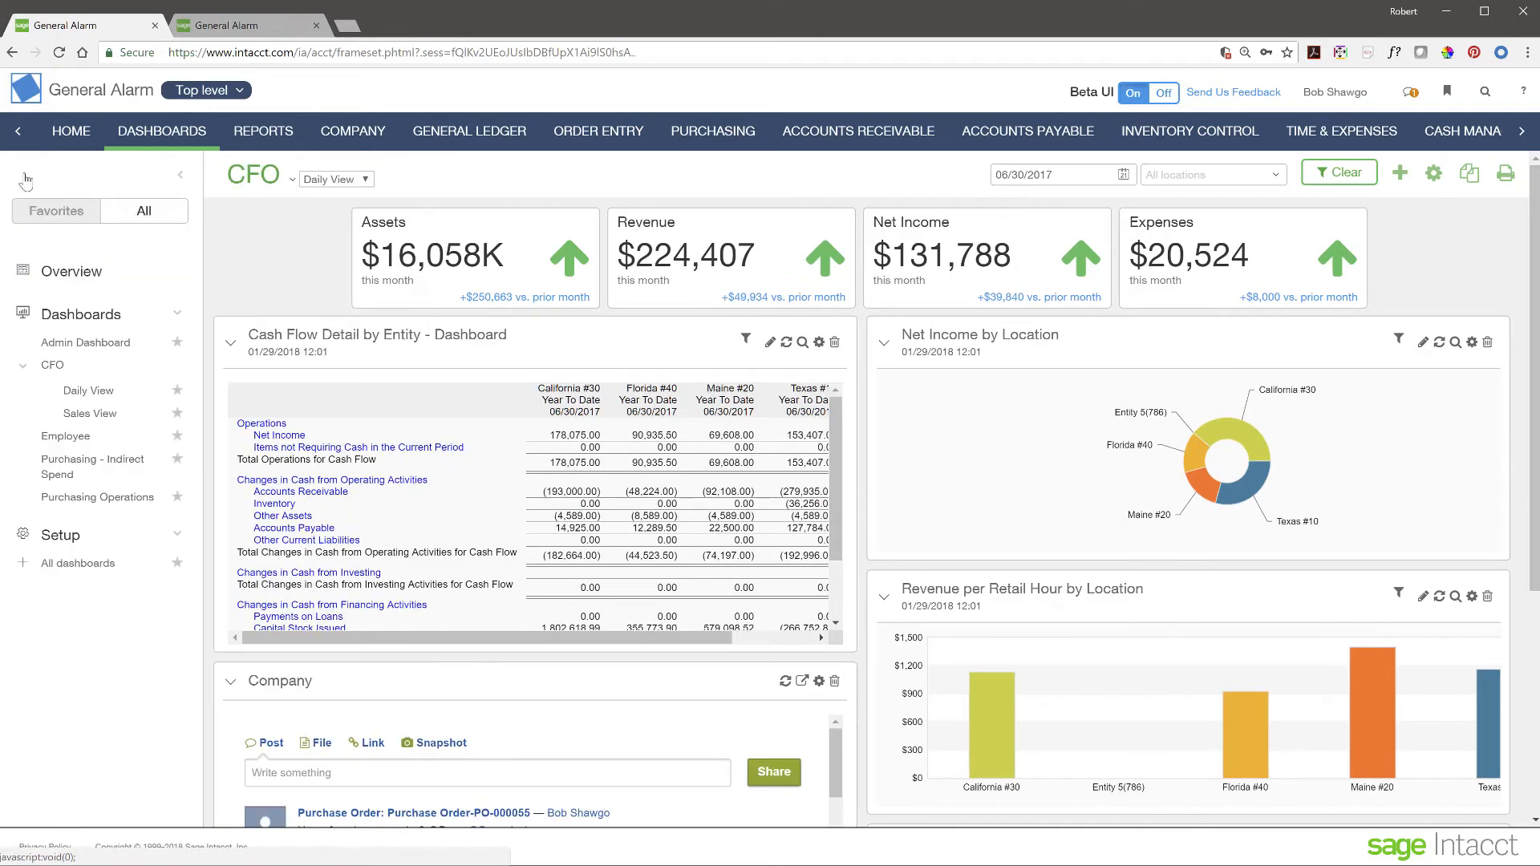
pyautogui.click(91, 416)
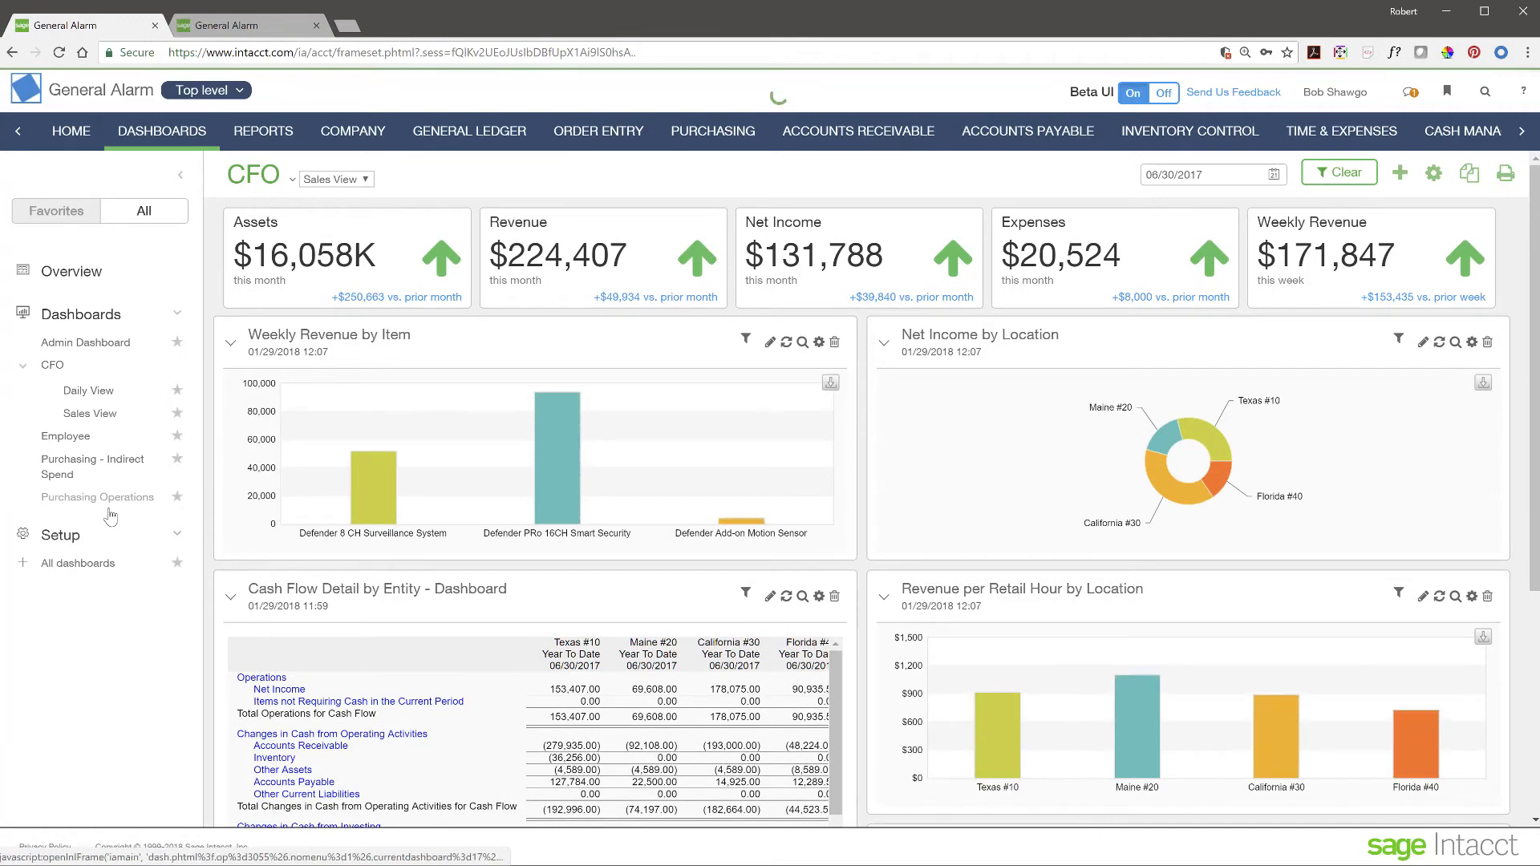
pyautogui.click(101, 498)
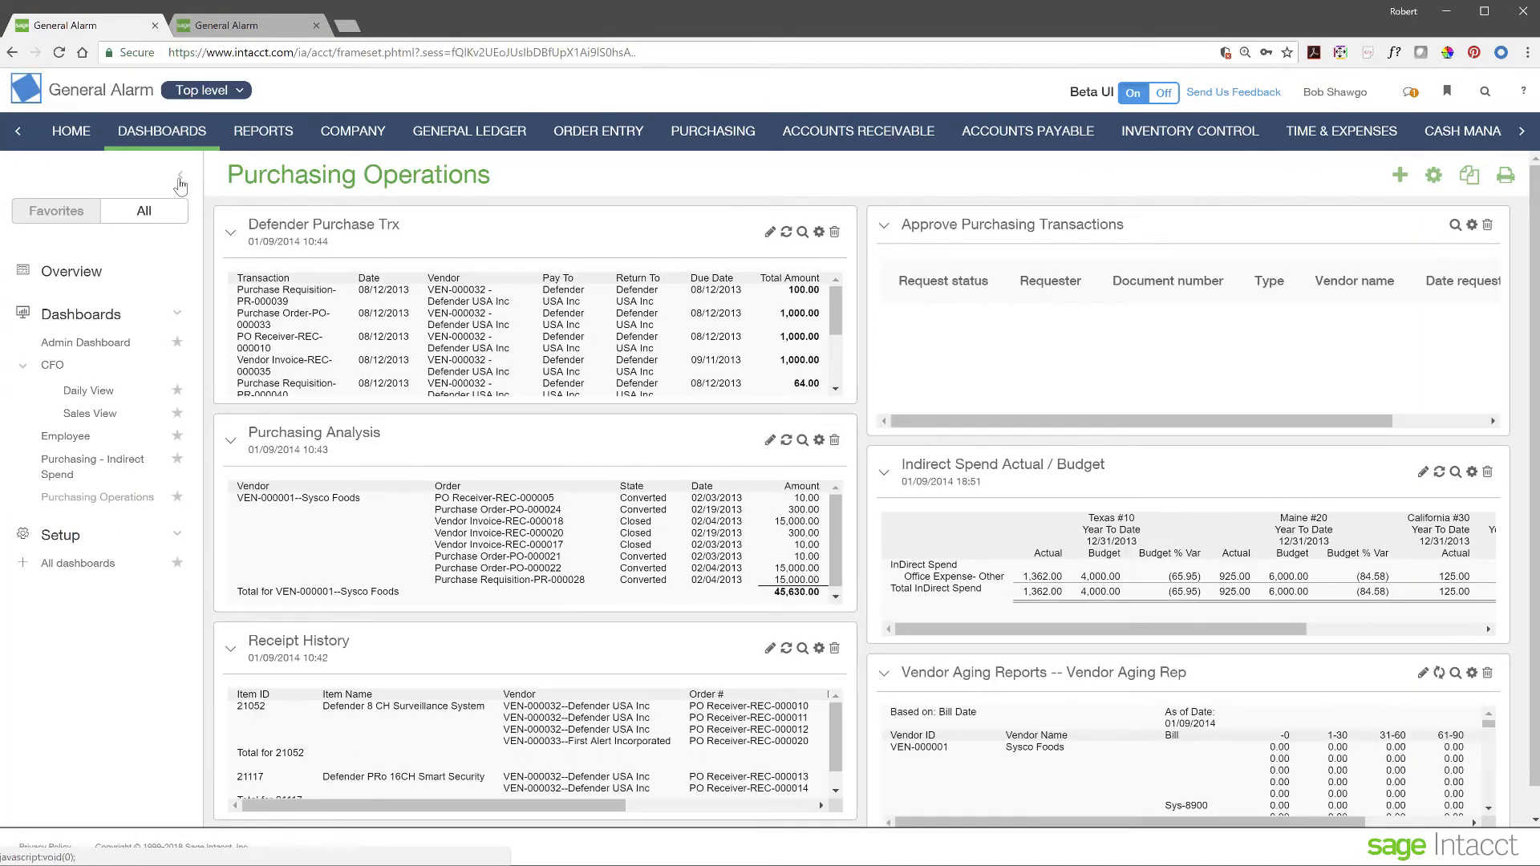
# - Collapse the navigation panel and scroll through the Purchasing Operations panels, including Vendor Aging Reports
pyautogui.click(181, 175)
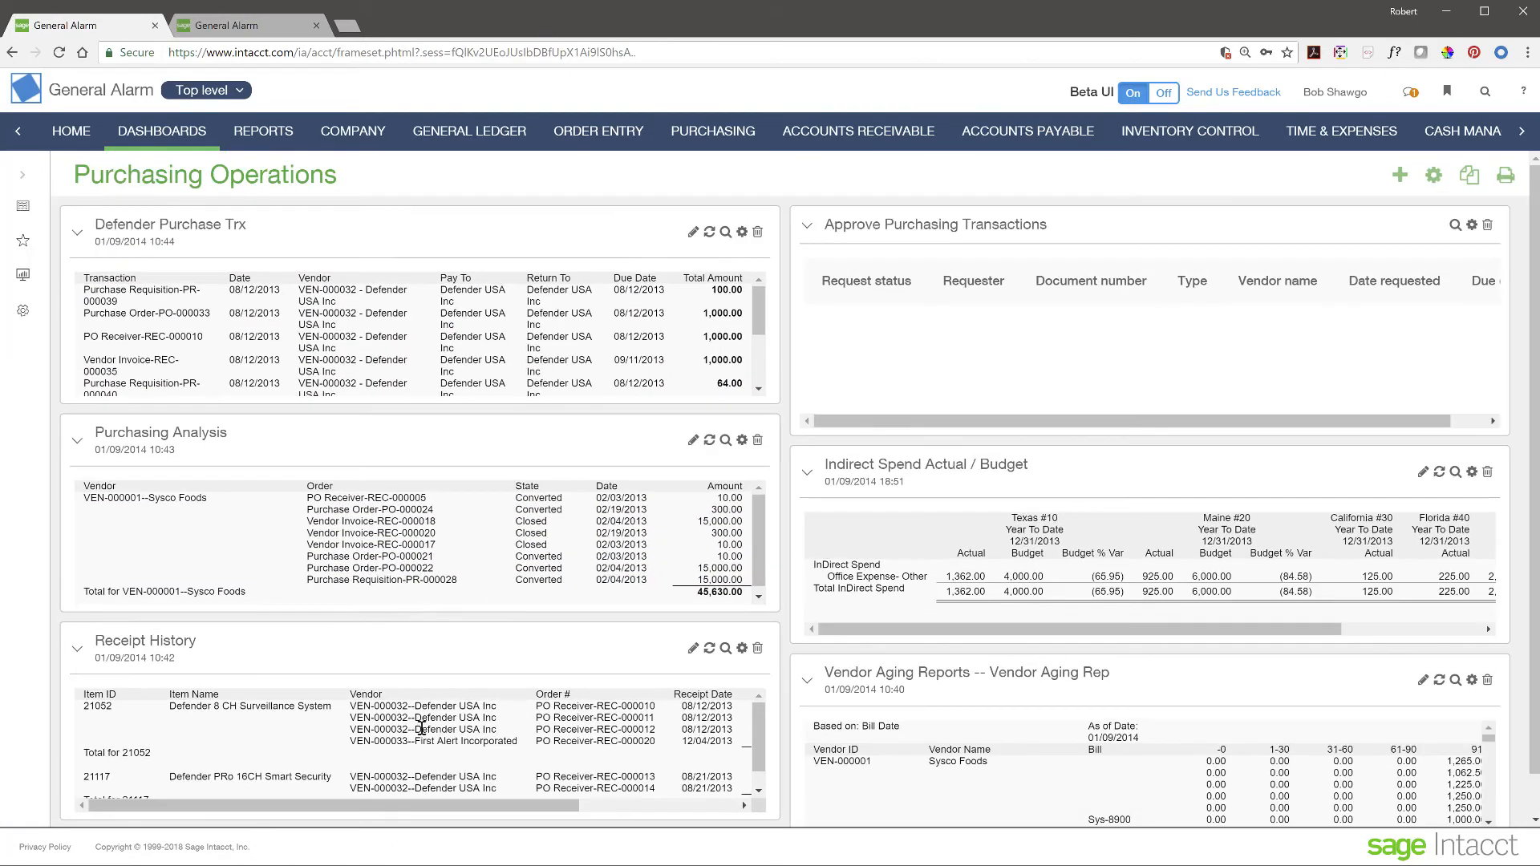
pyautogui.scroll(-3, 1075, 712)
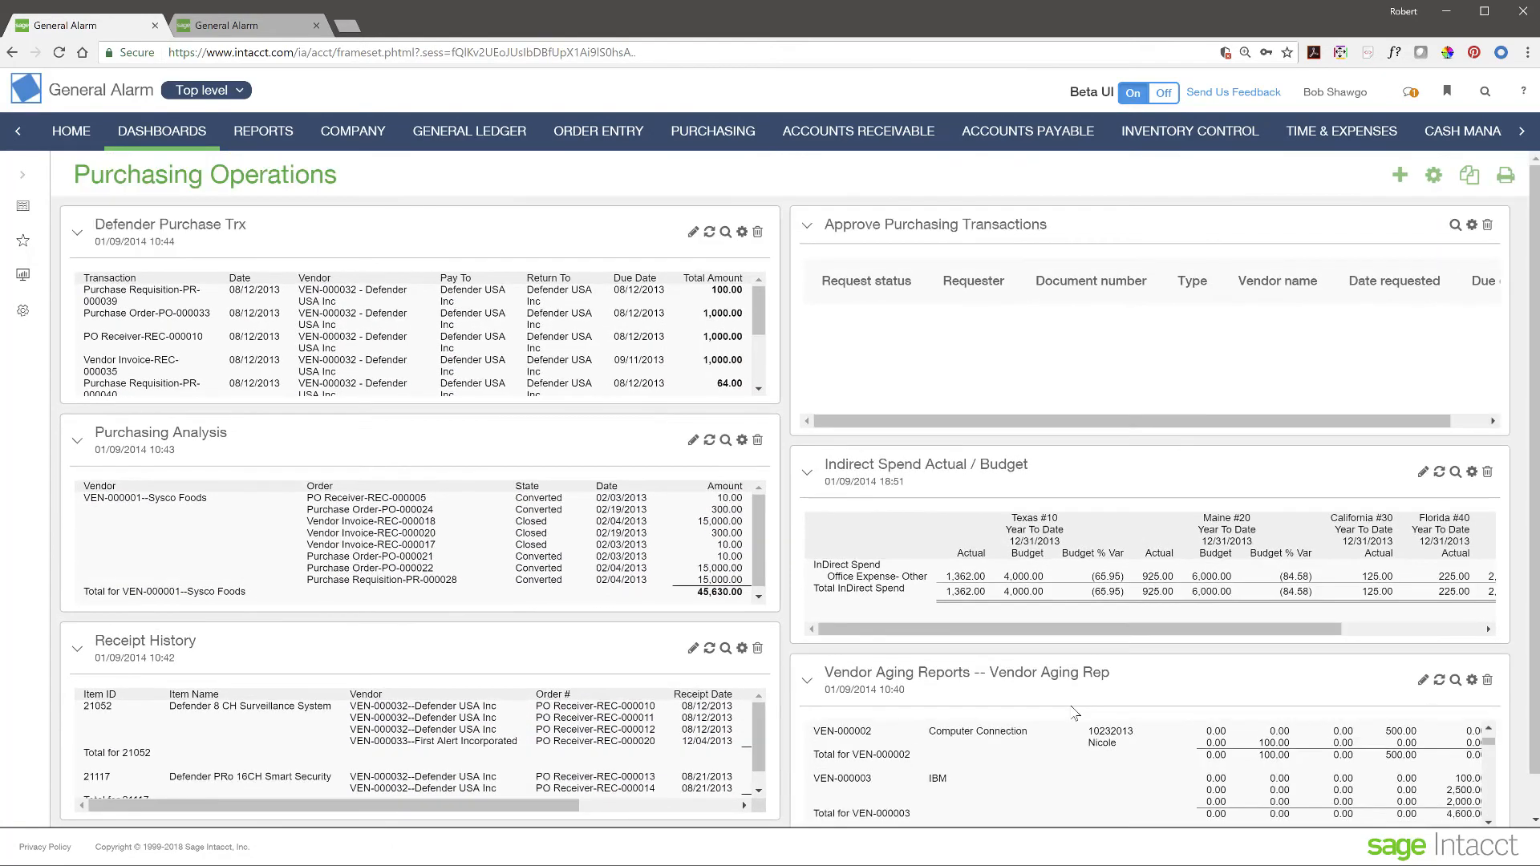
pyautogui.scroll(1, 1075, 712)
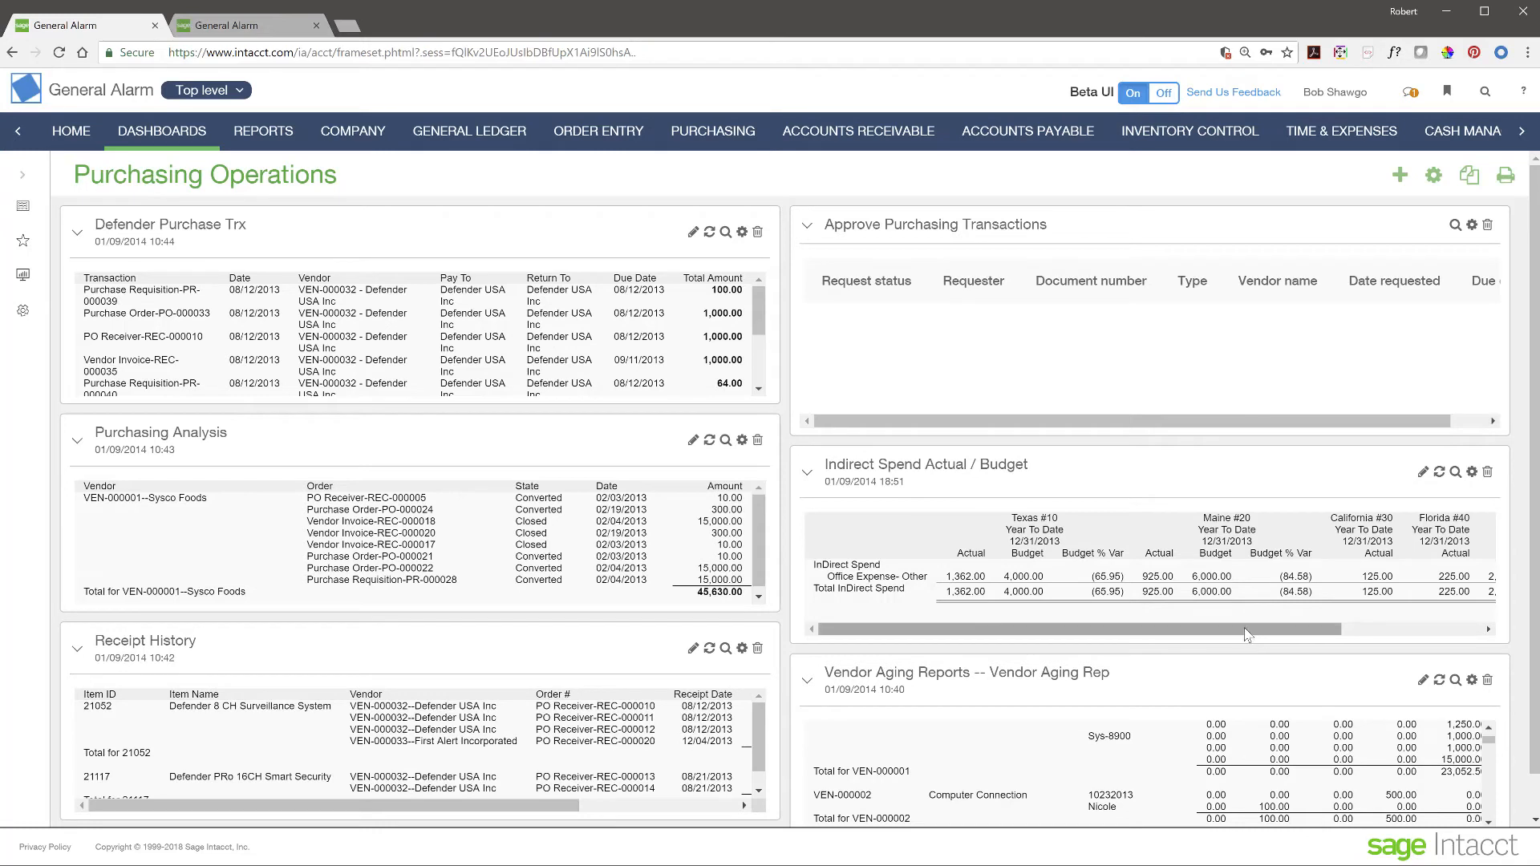
pyautogui.click(725, 233)
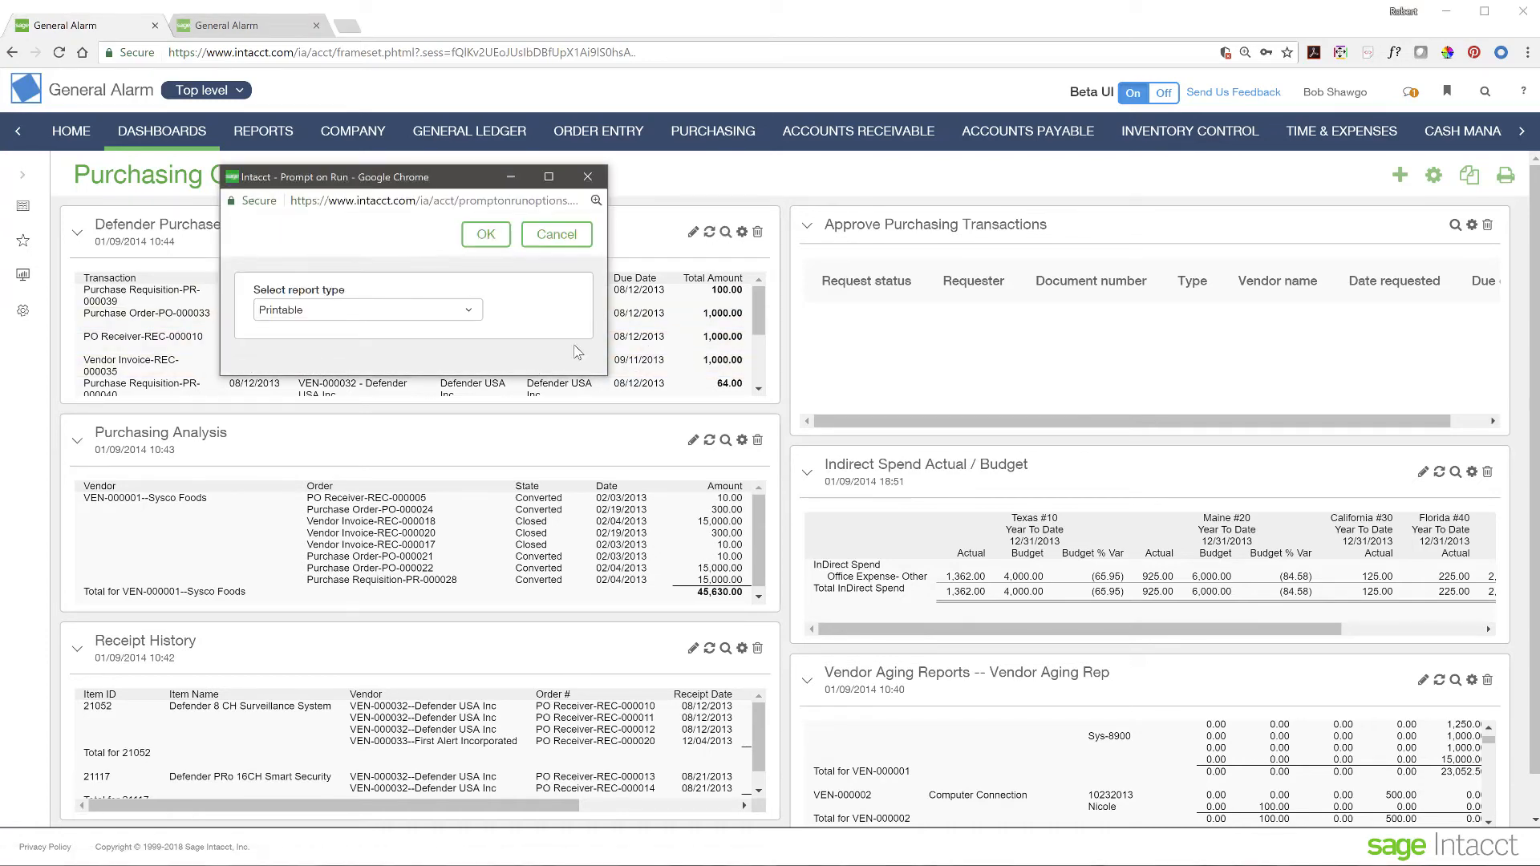
pyautogui.click(498, 235)
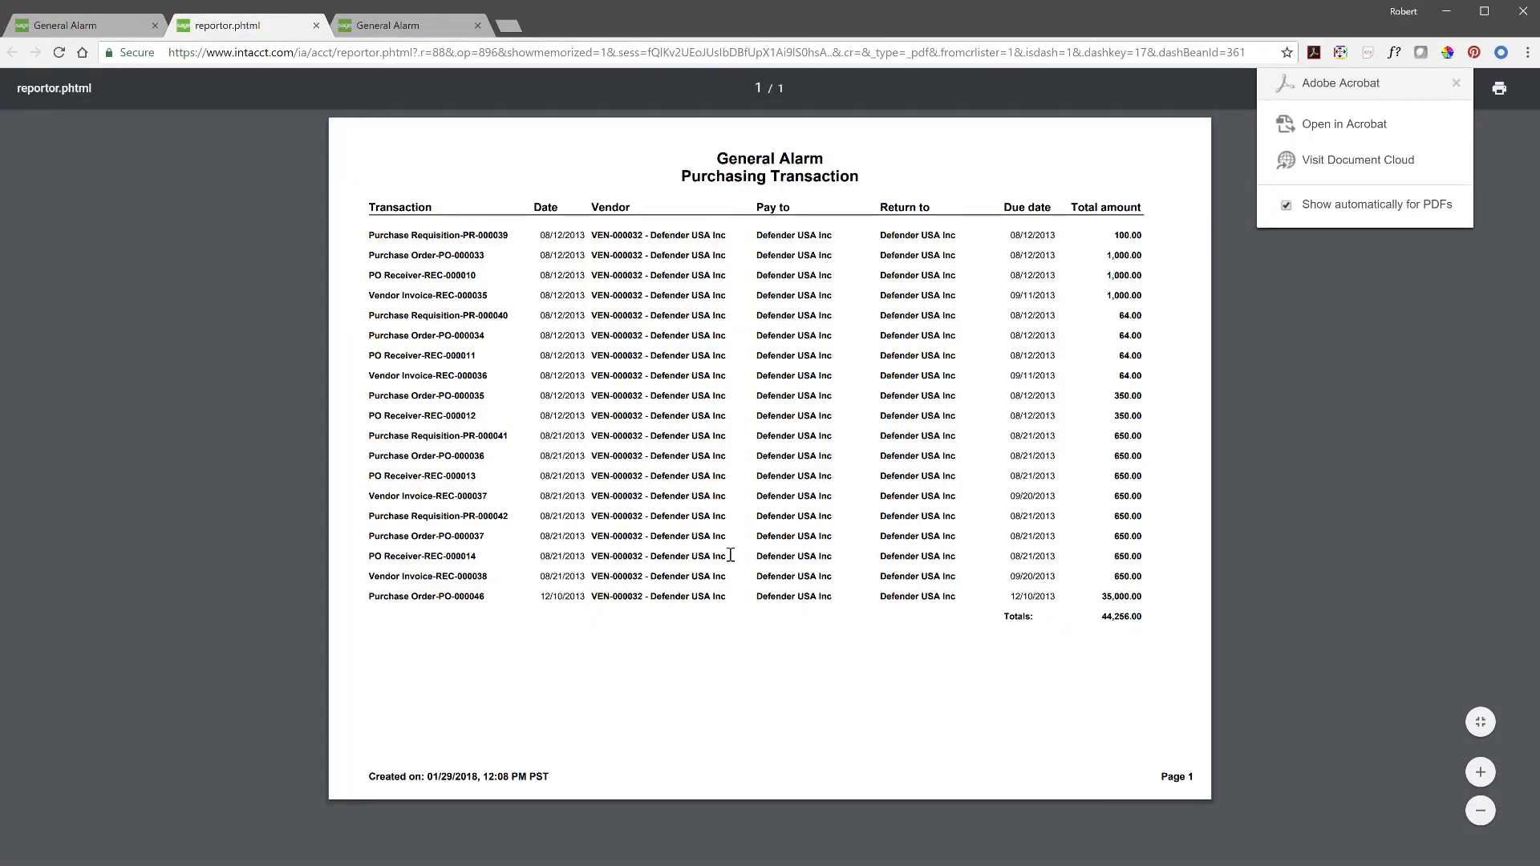
pyautogui.click(1457, 85)
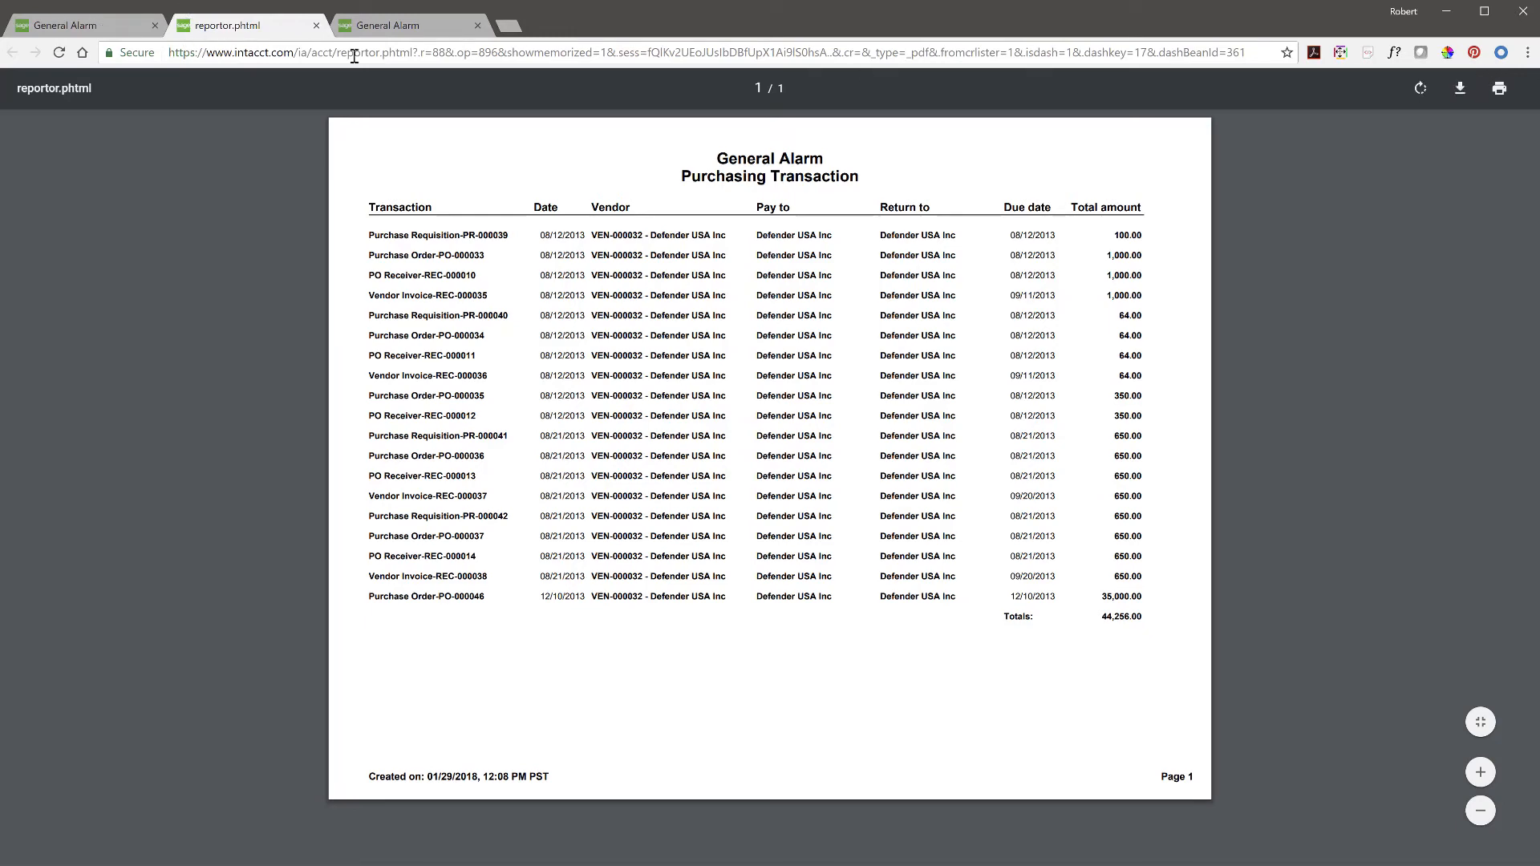
pyautogui.click(316, 25)
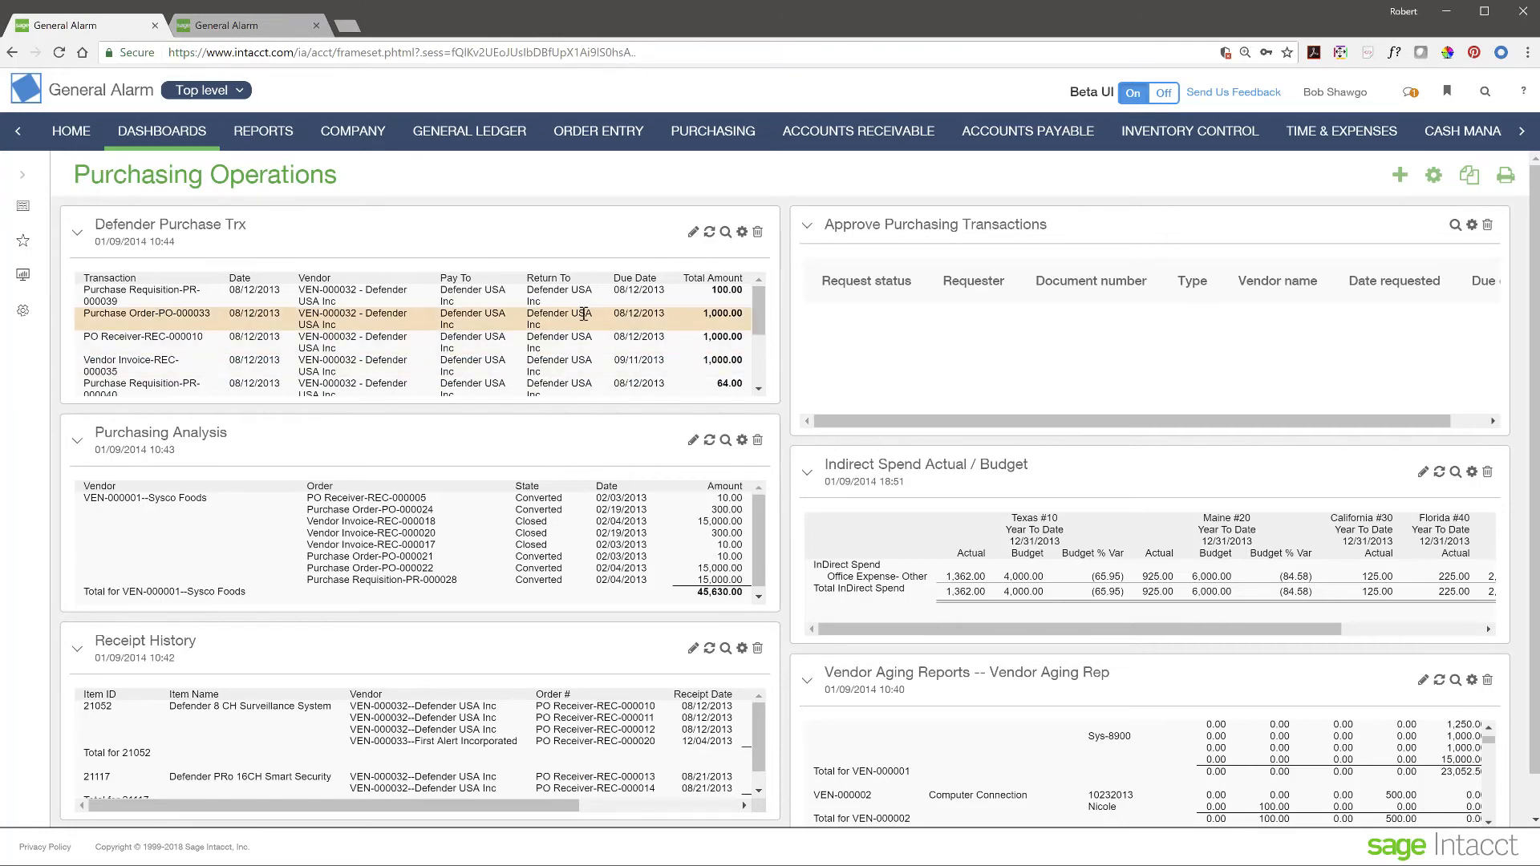
# - Rerun the Defender Purchase Trx report as HTML, close it, and go to the Reports Center
pyautogui.click(726, 232)
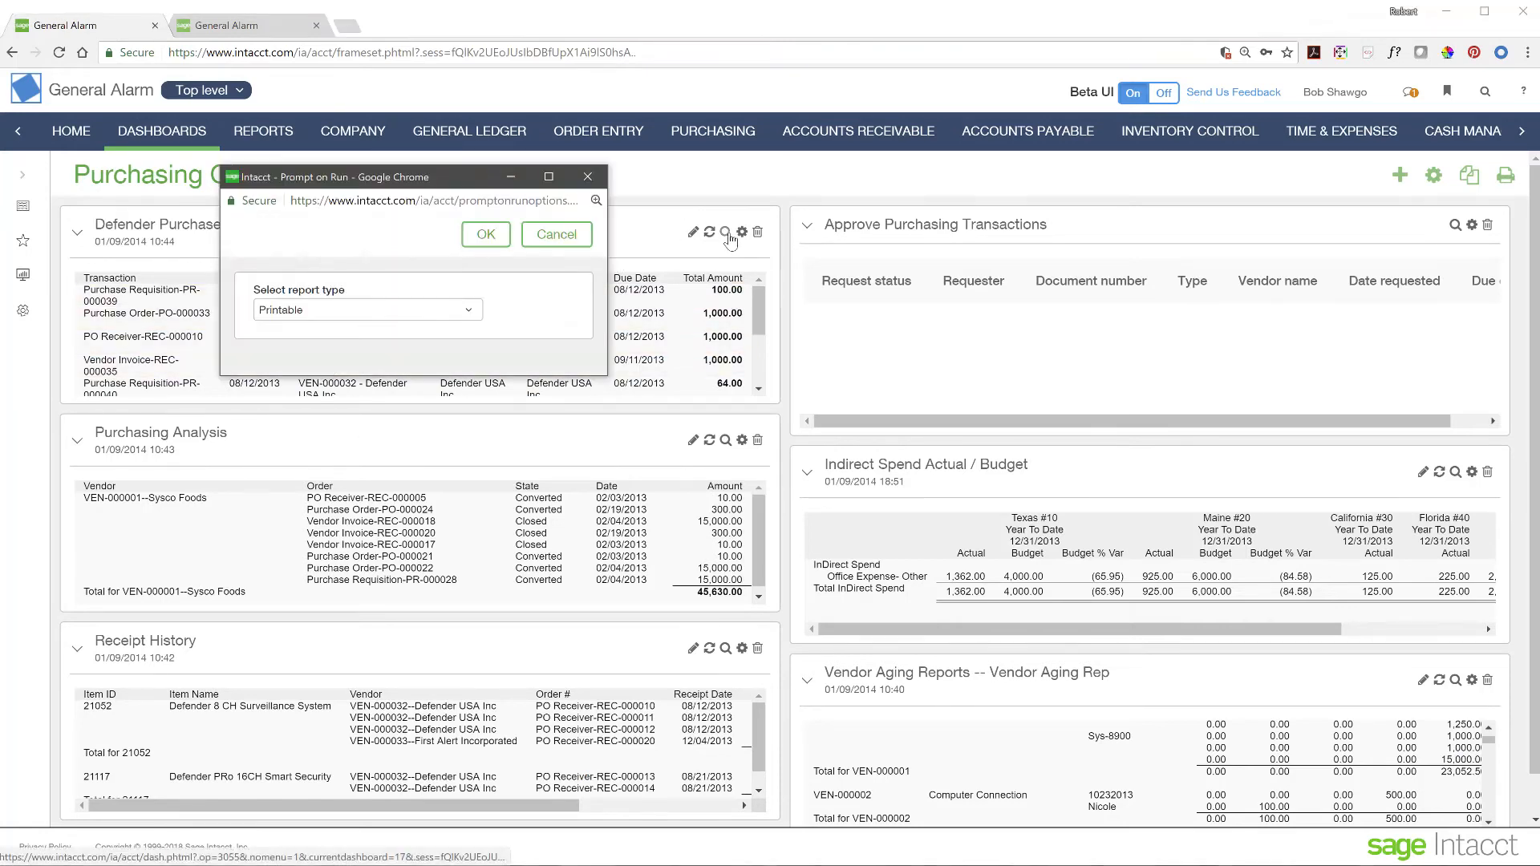
pyautogui.click(331, 312)
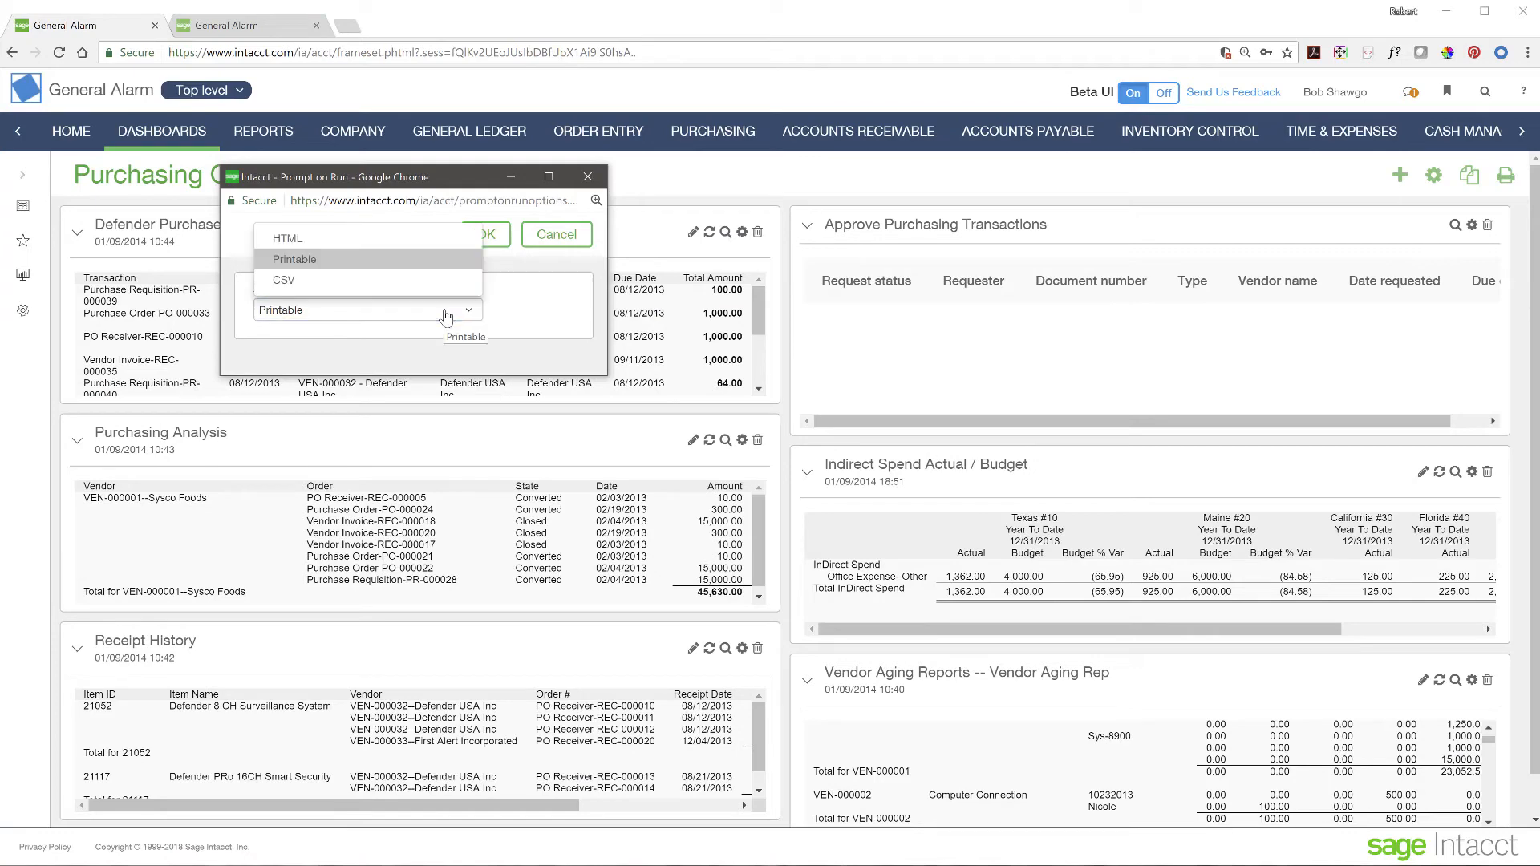
pyautogui.click(353, 239)
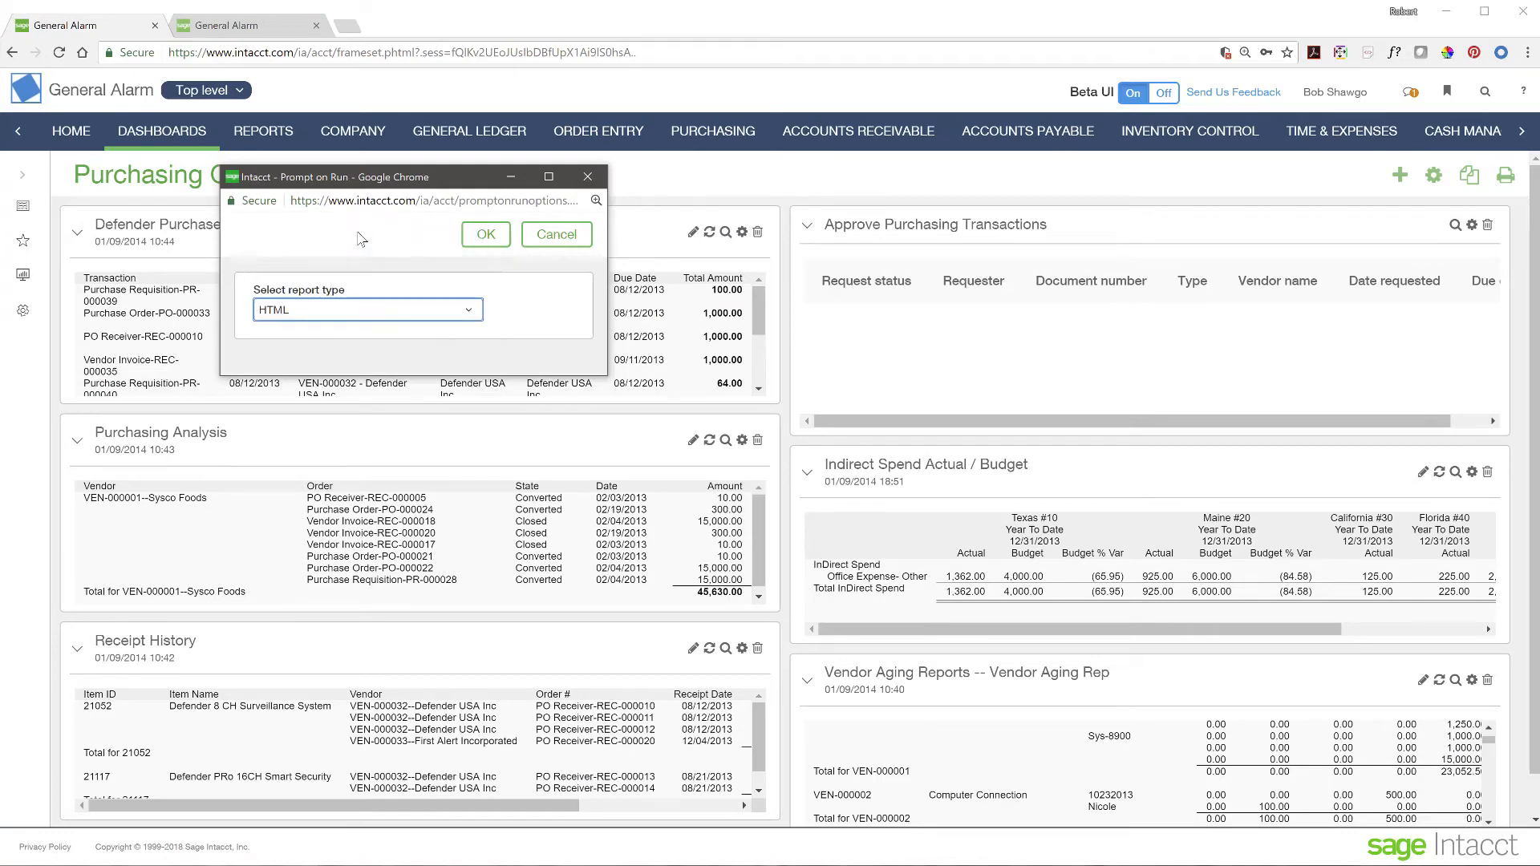
pyautogui.click(486, 234)
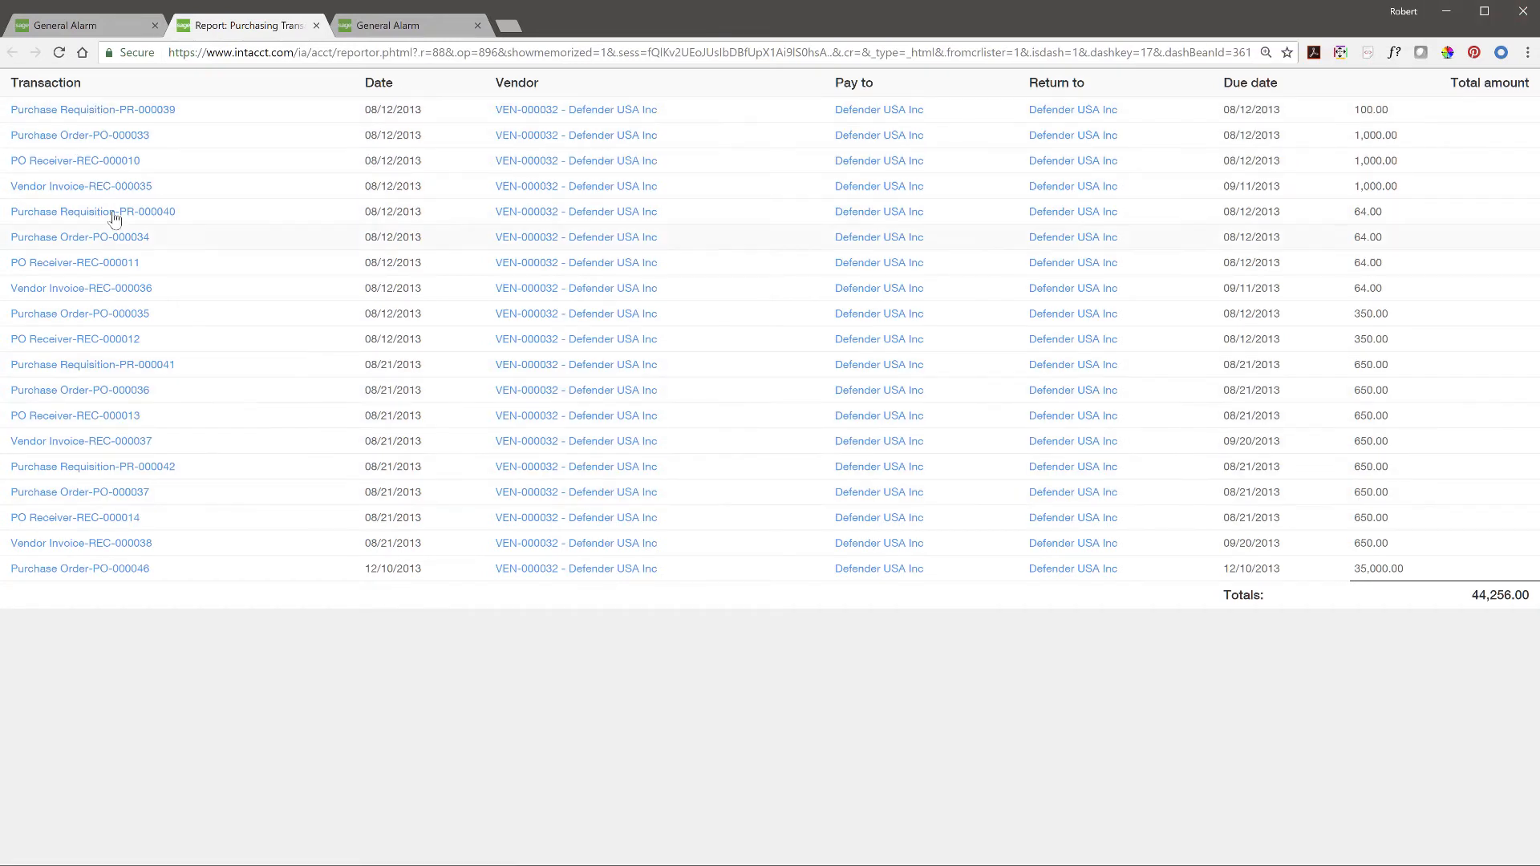
pyautogui.click(316, 25)
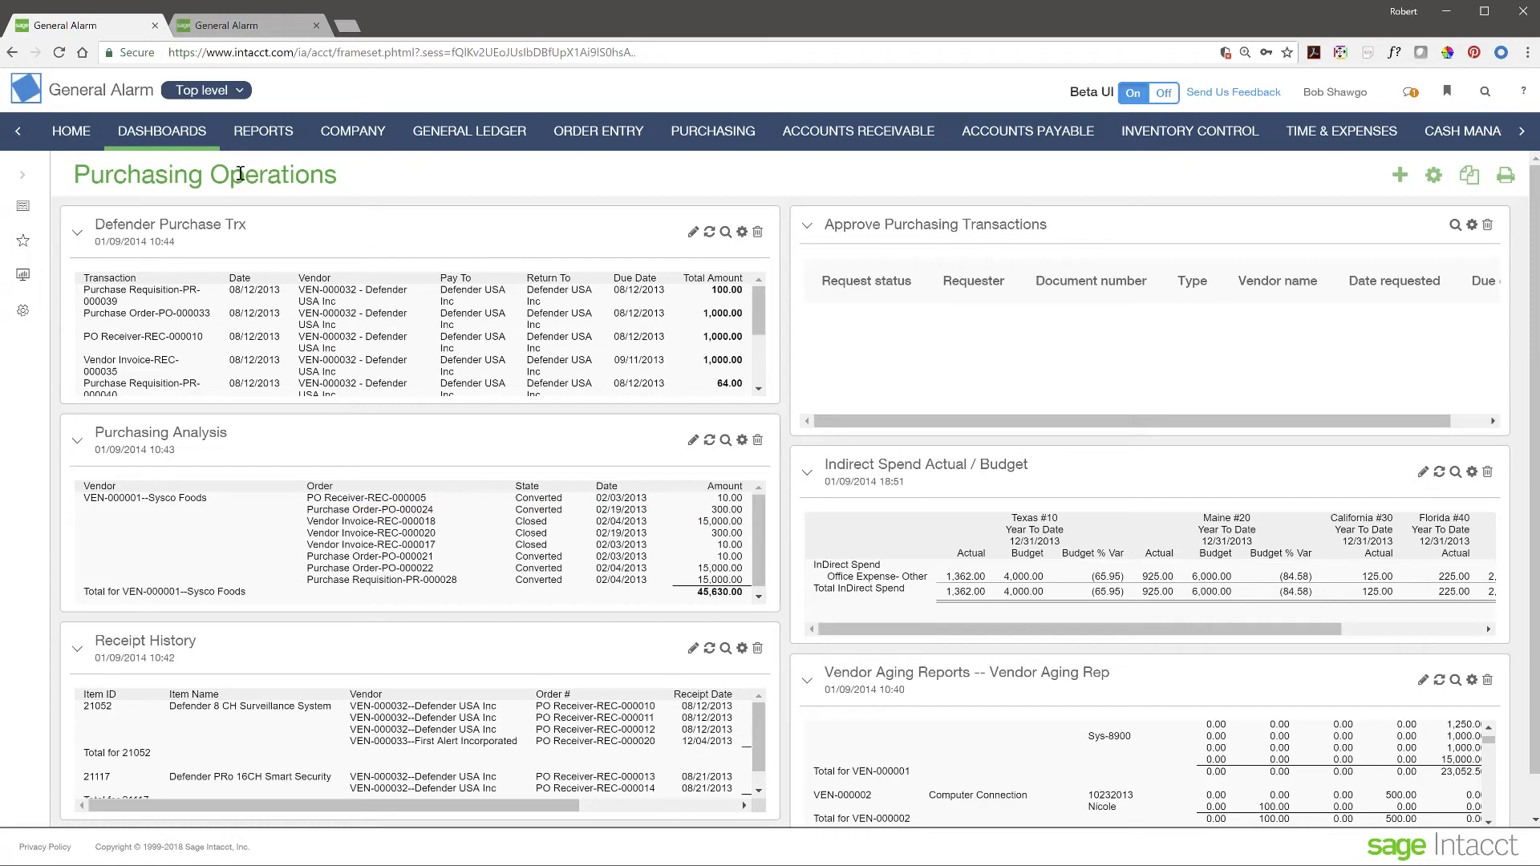
pyautogui.click(258, 133)
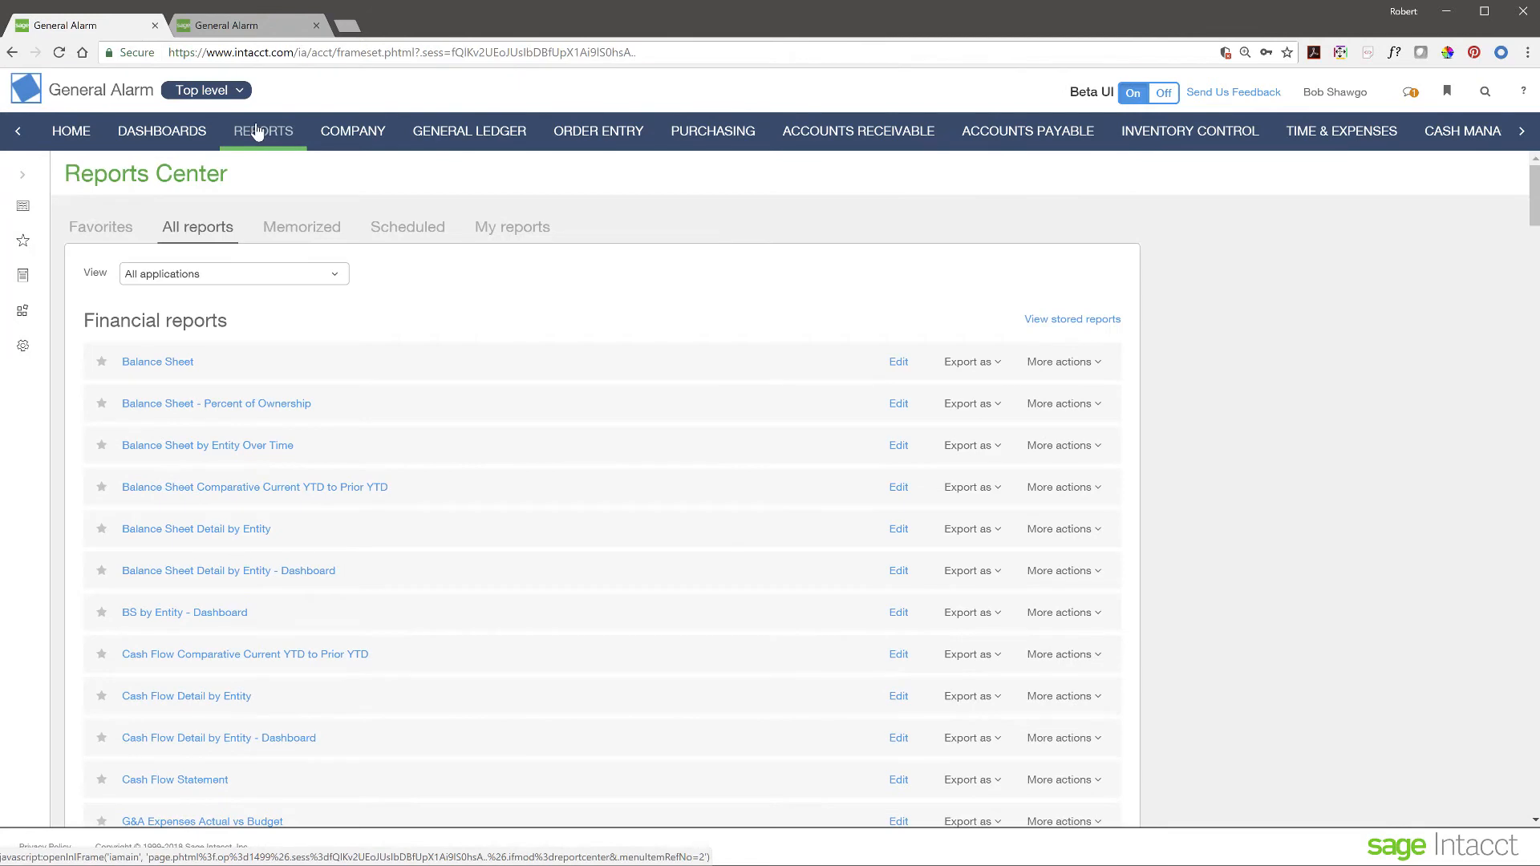
# - Show the reports navigation panel and expand, then collapse, the Dimension groups and structures sections
pyautogui.click(22, 180)
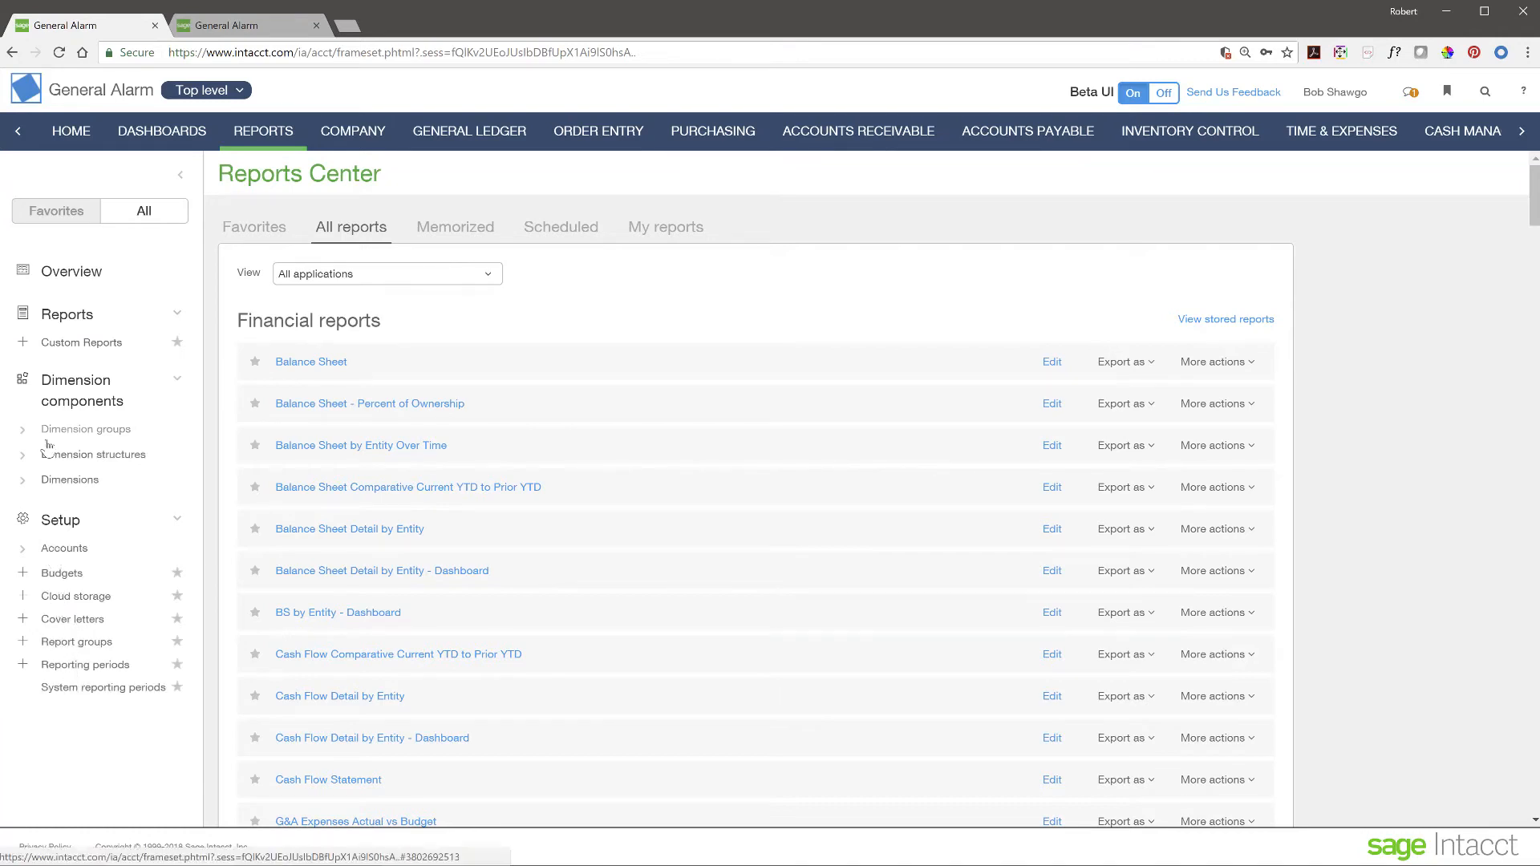
pyautogui.click(24, 431)
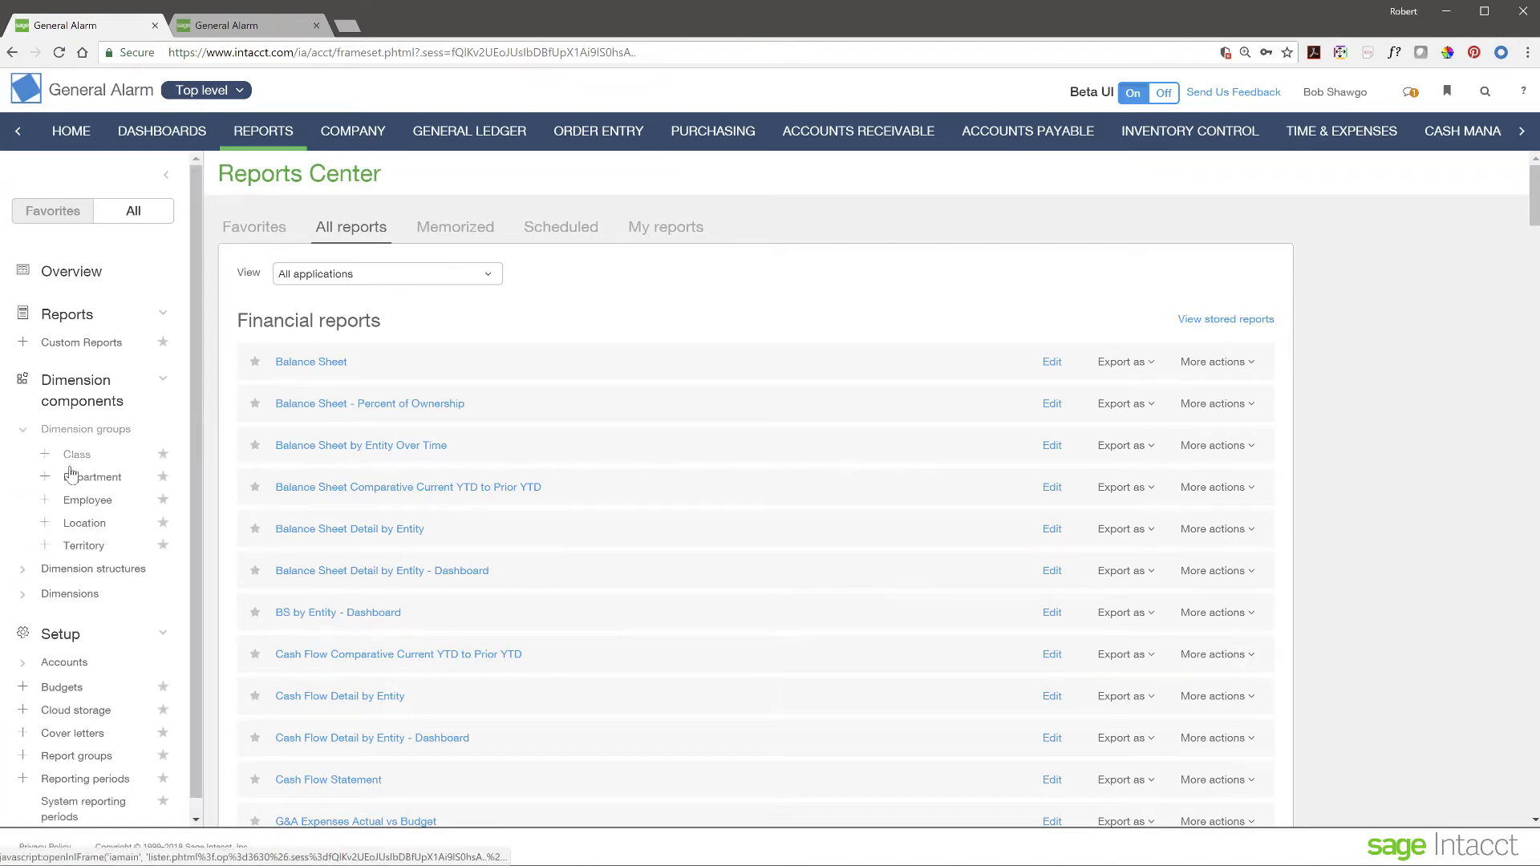
pyautogui.click(21, 572)
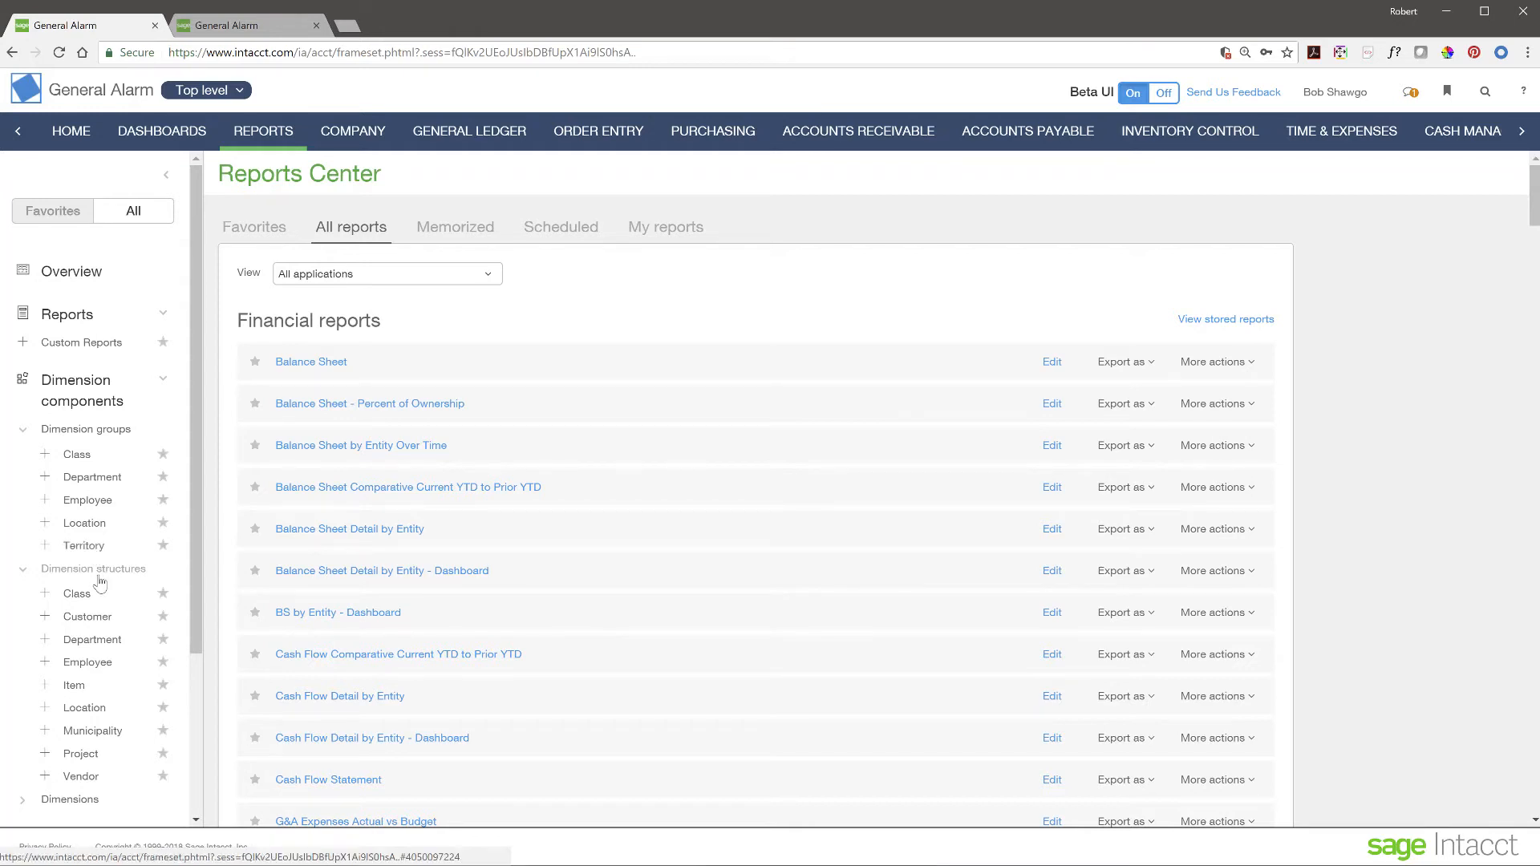
pyautogui.scroll(-2, 104, 561)
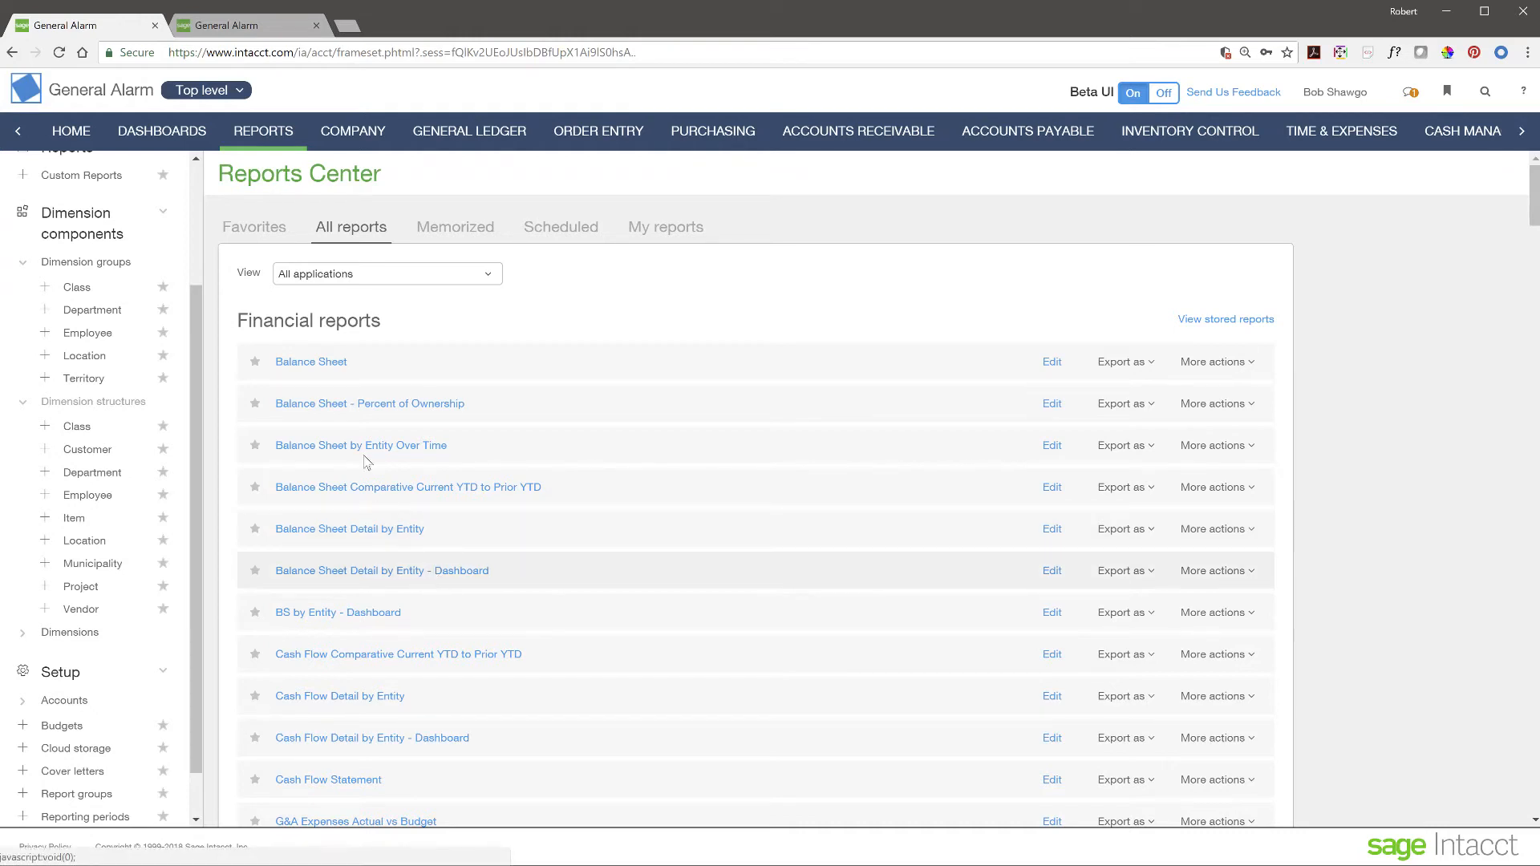
pyautogui.click(24, 403)
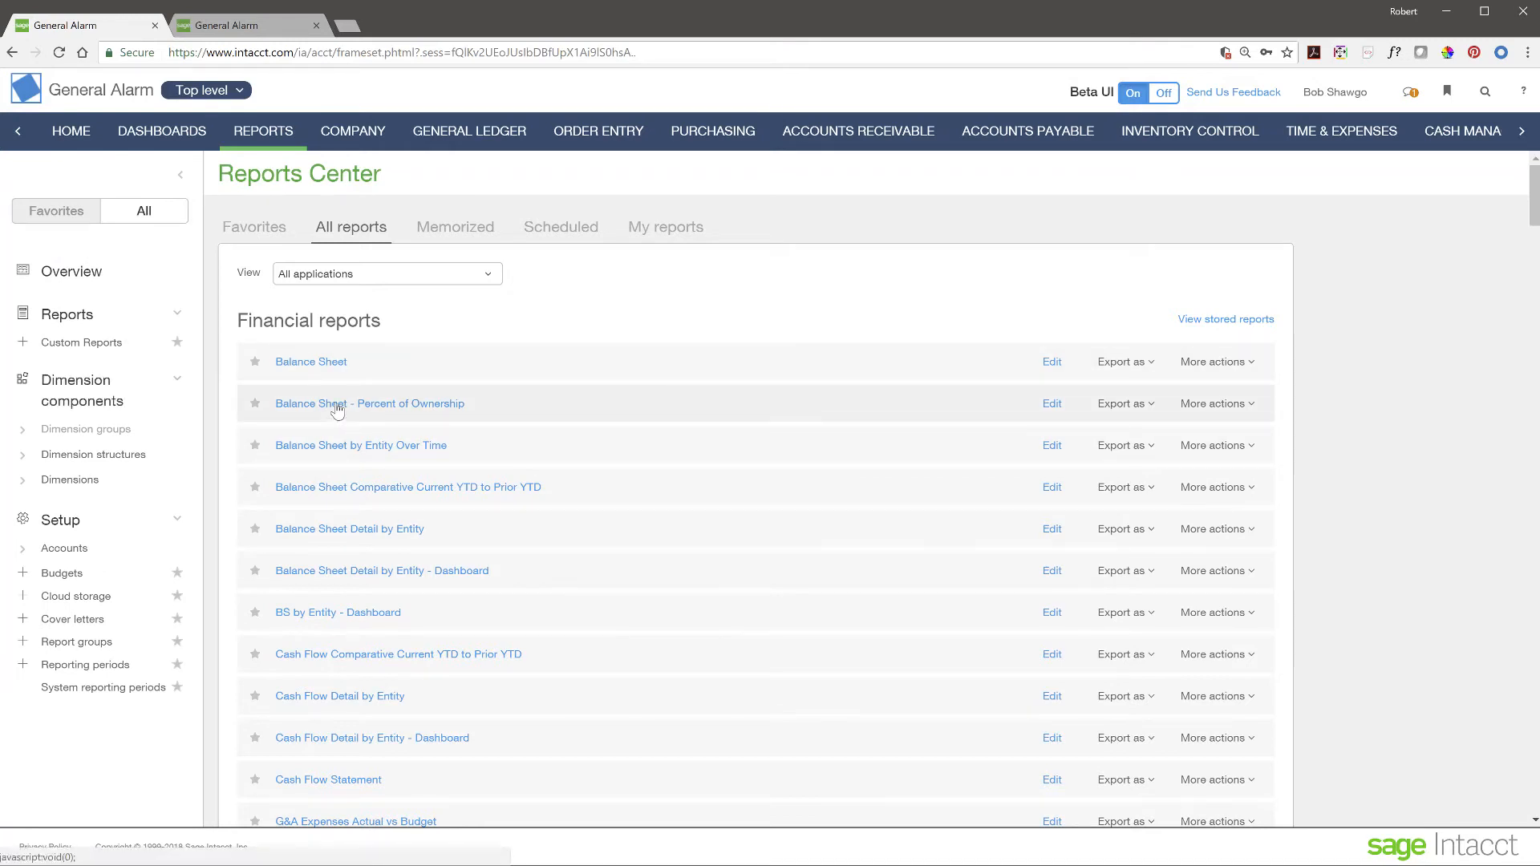
pyautogui.click(339, 450)
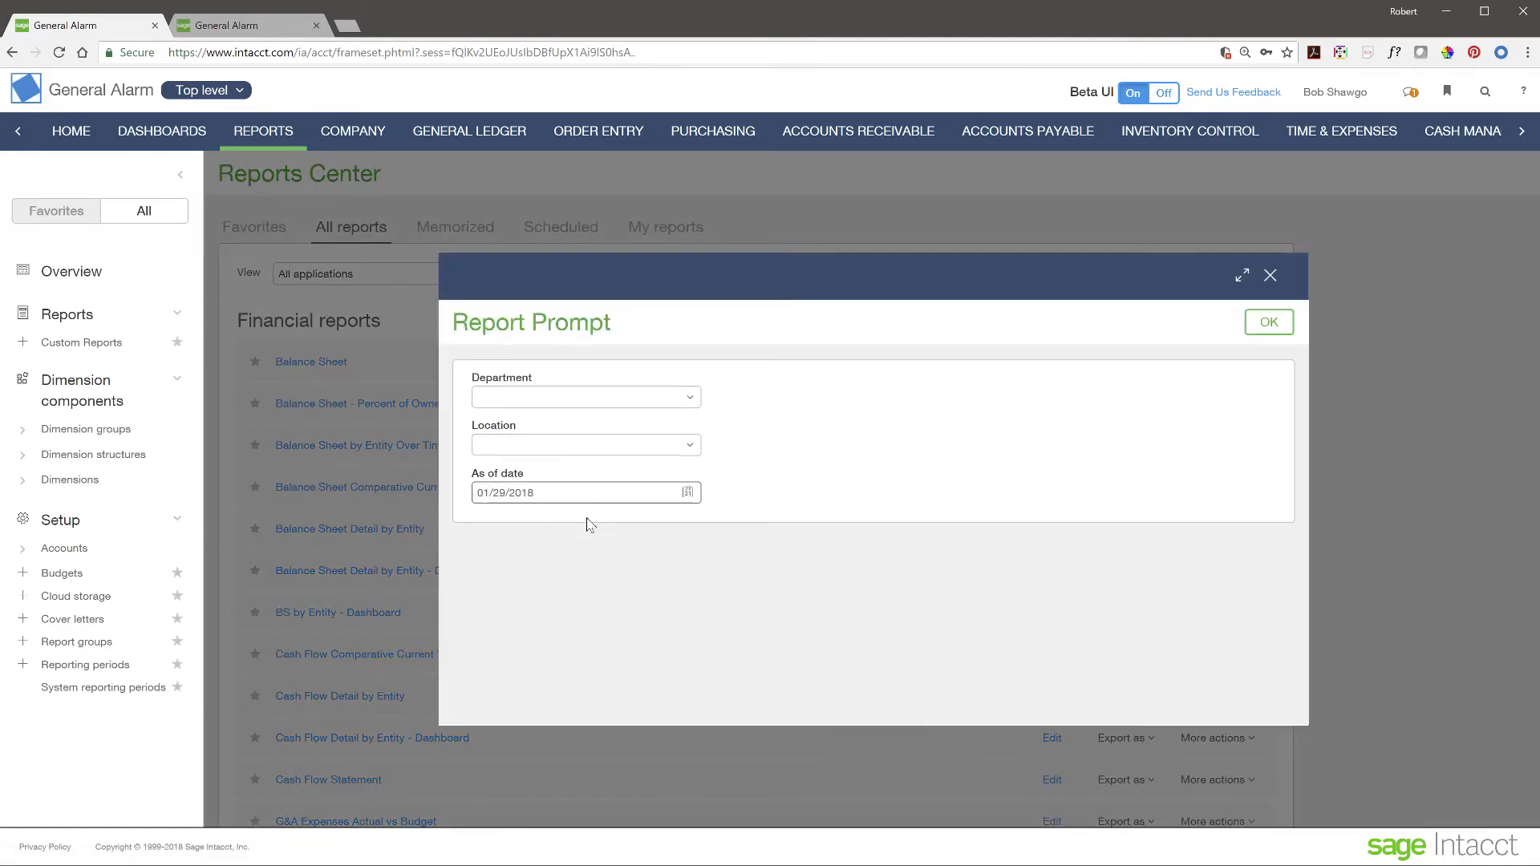
pyautogui.click(1283, 324)
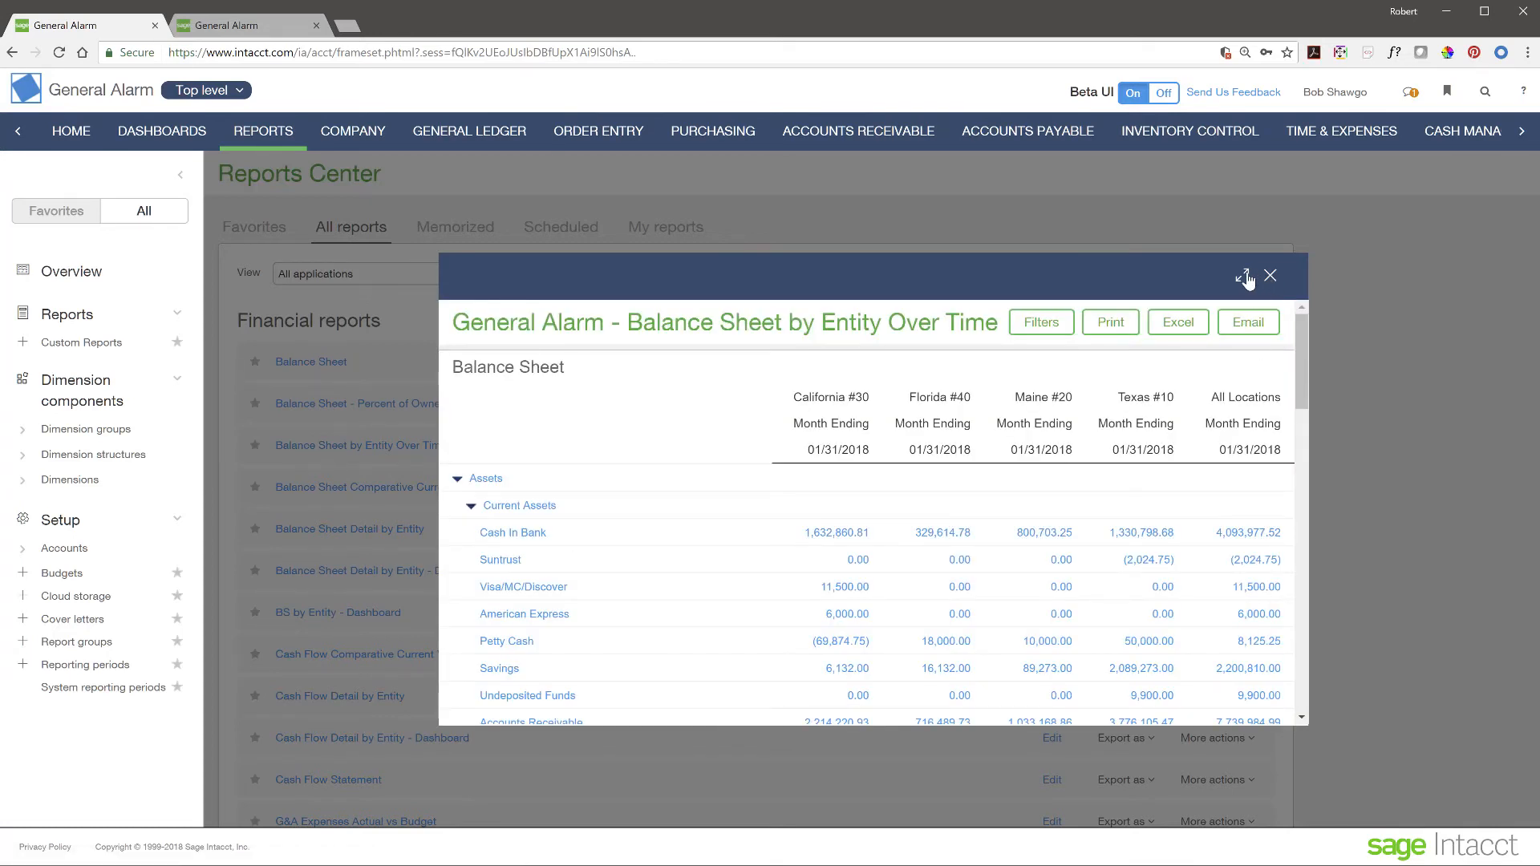
pyautogui.click(1244, 277)
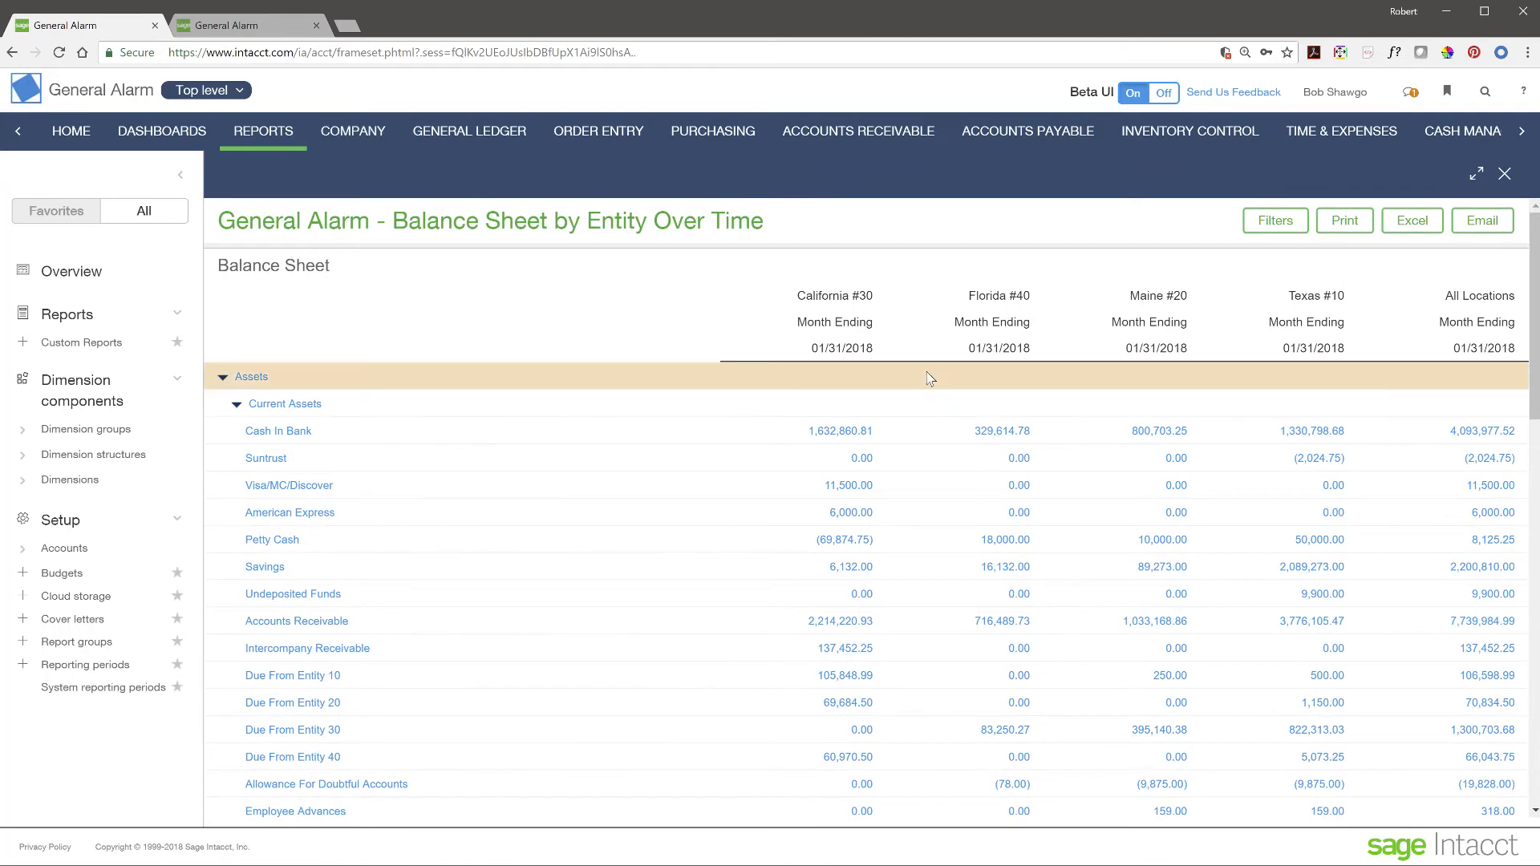
pyautogui.scroll(-3, 778, 619)
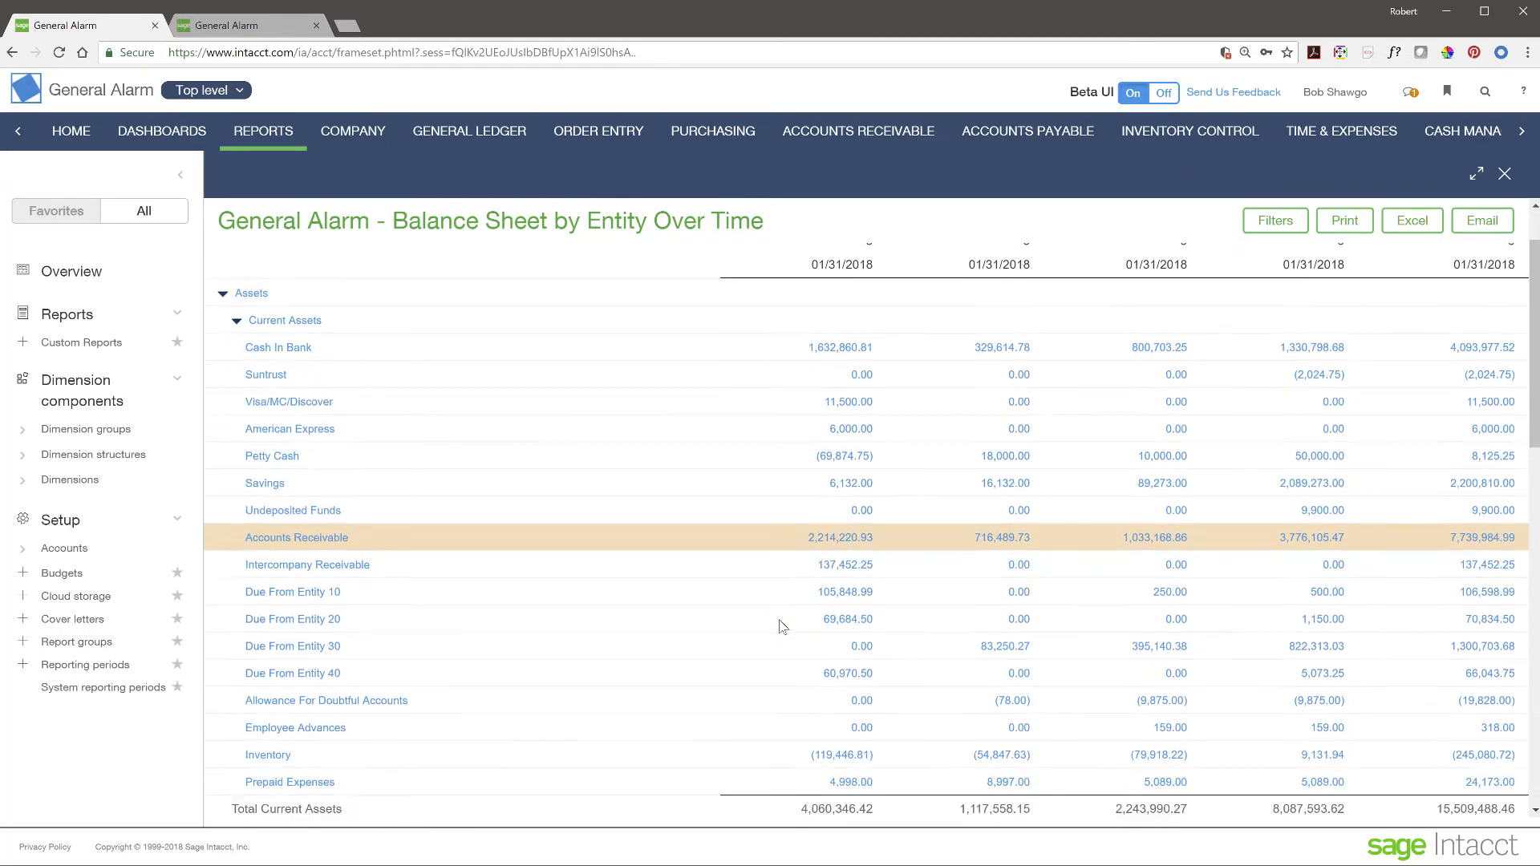
pyautogui.scroll(-3, 782, 626)
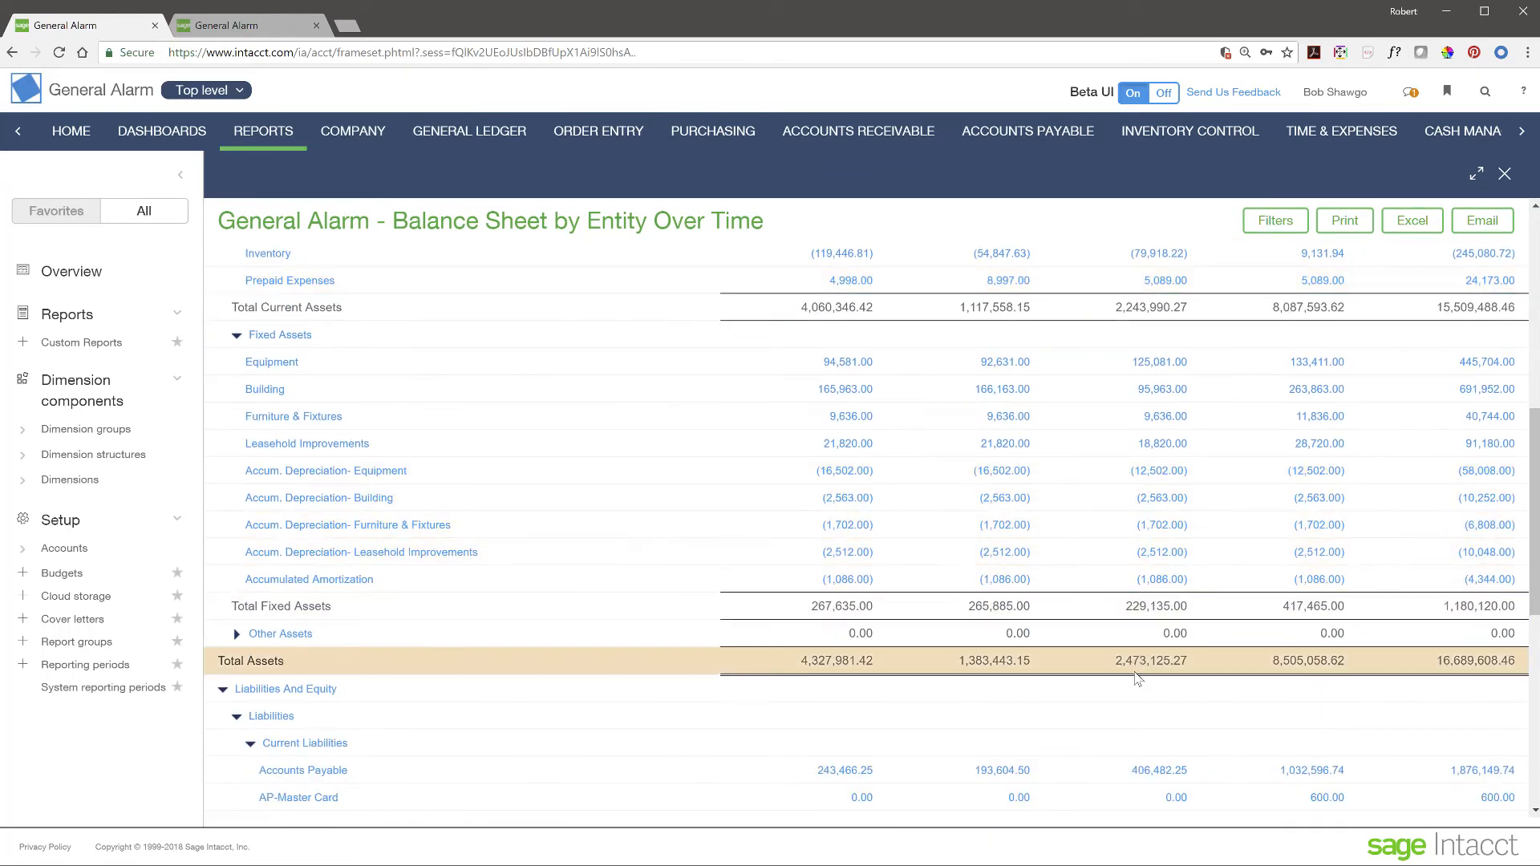
pyautogui.scroll(2, 1137, 693)
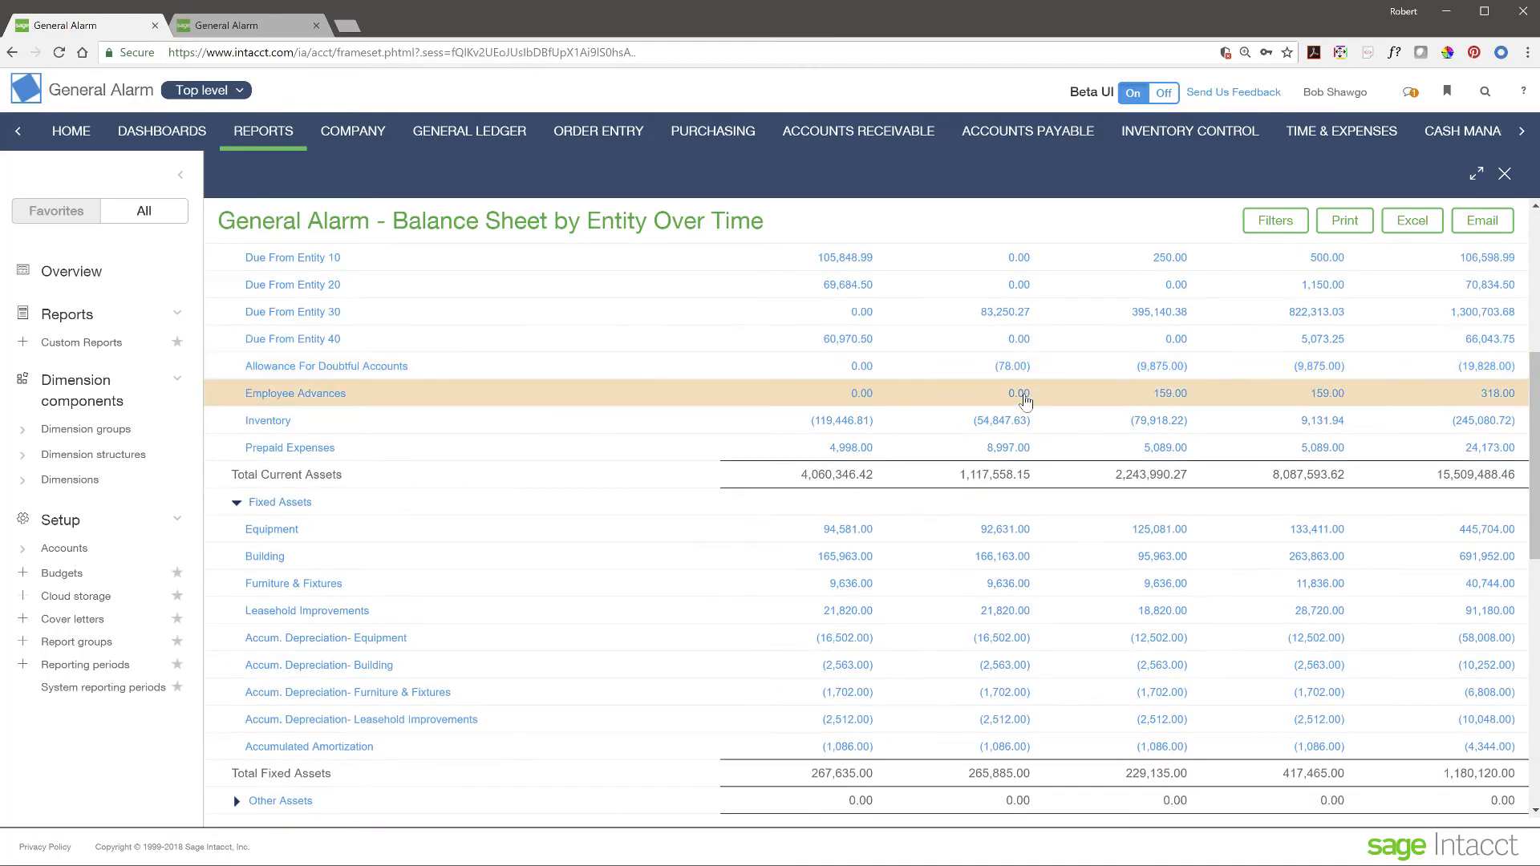
pyautogui.scroll(5, 1001, 580)
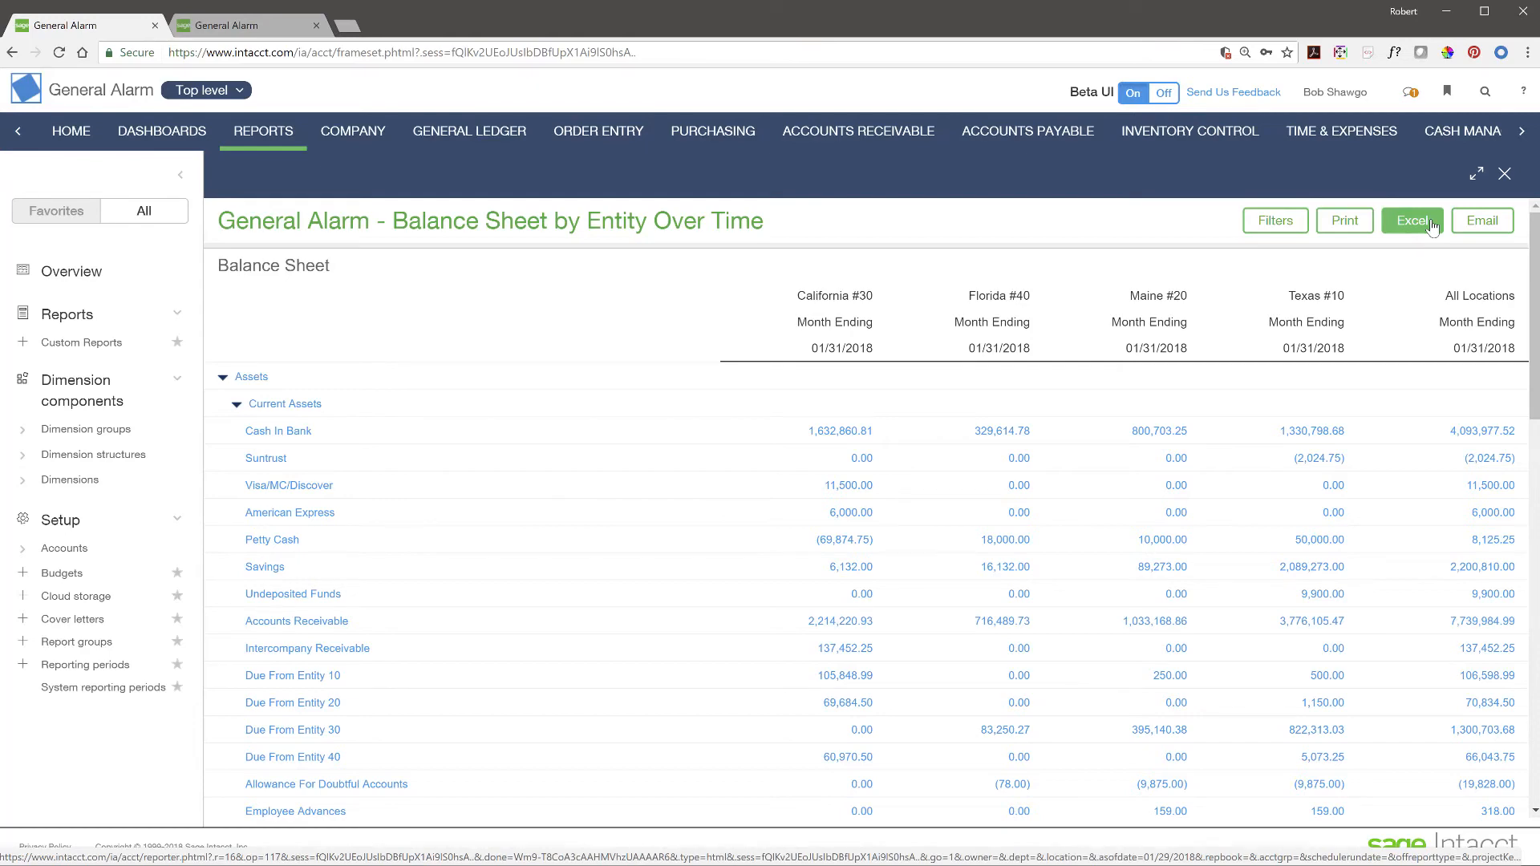
# - Close the full-screen balance sheet report and edit Balance Sheet by Entity Over Time
pyautogui.click(1476, 173)
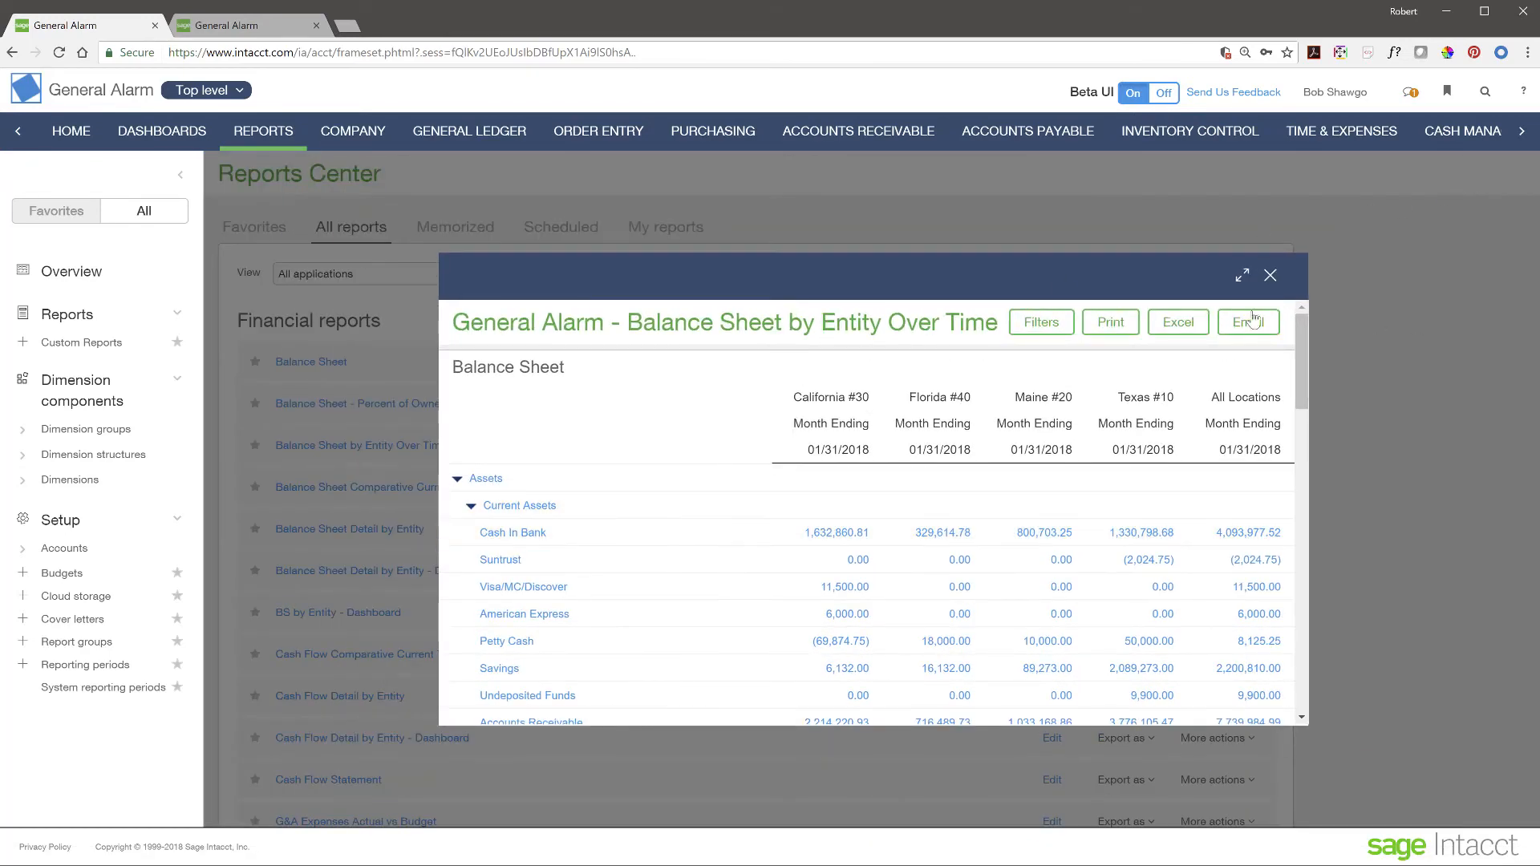
pyautogui.click(1270, 275)
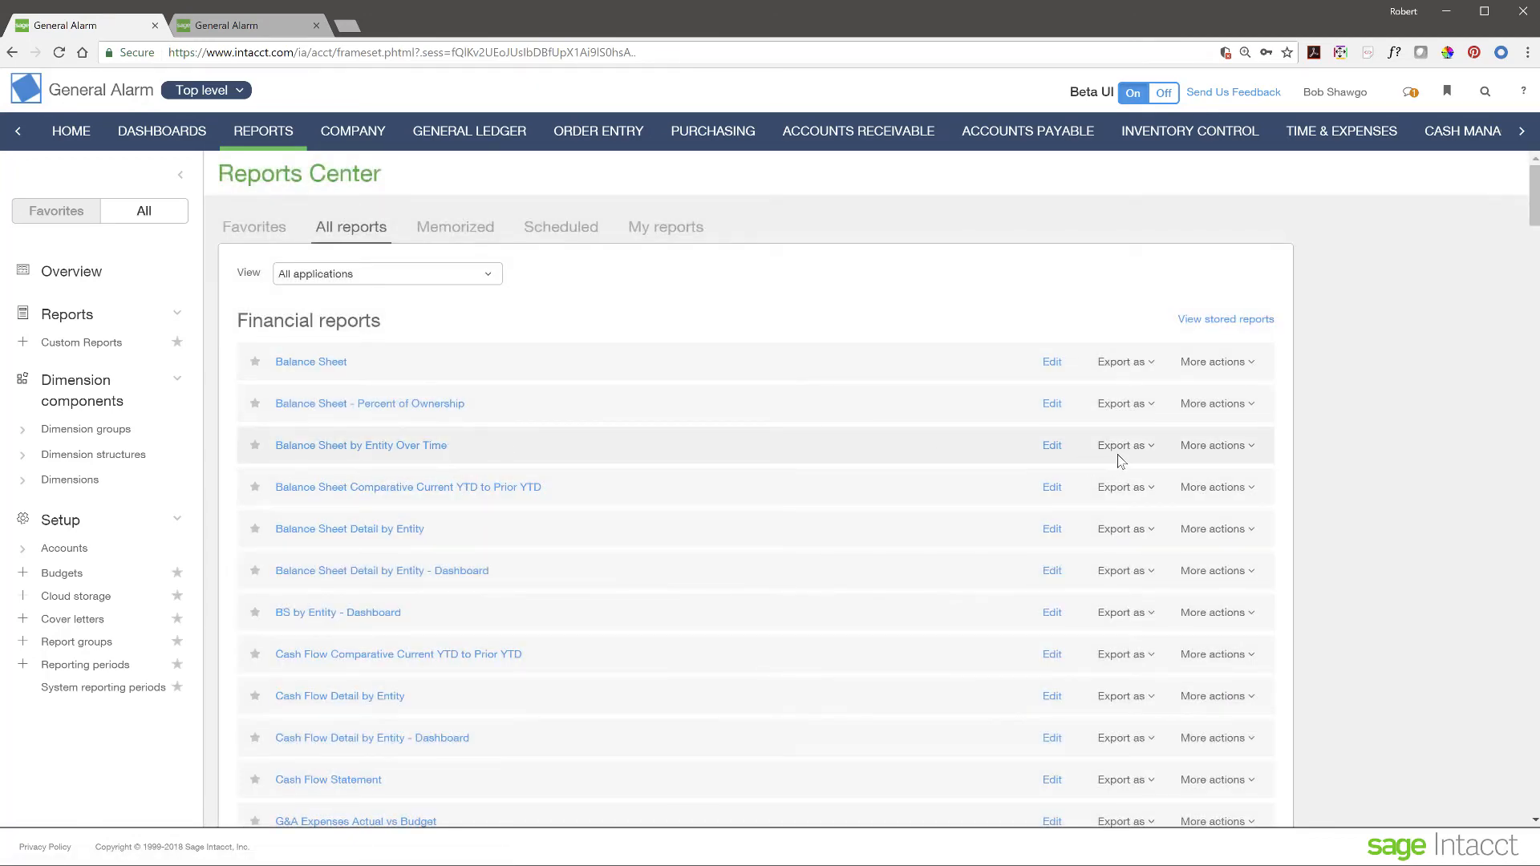
pyautogui.click(1055, 447)
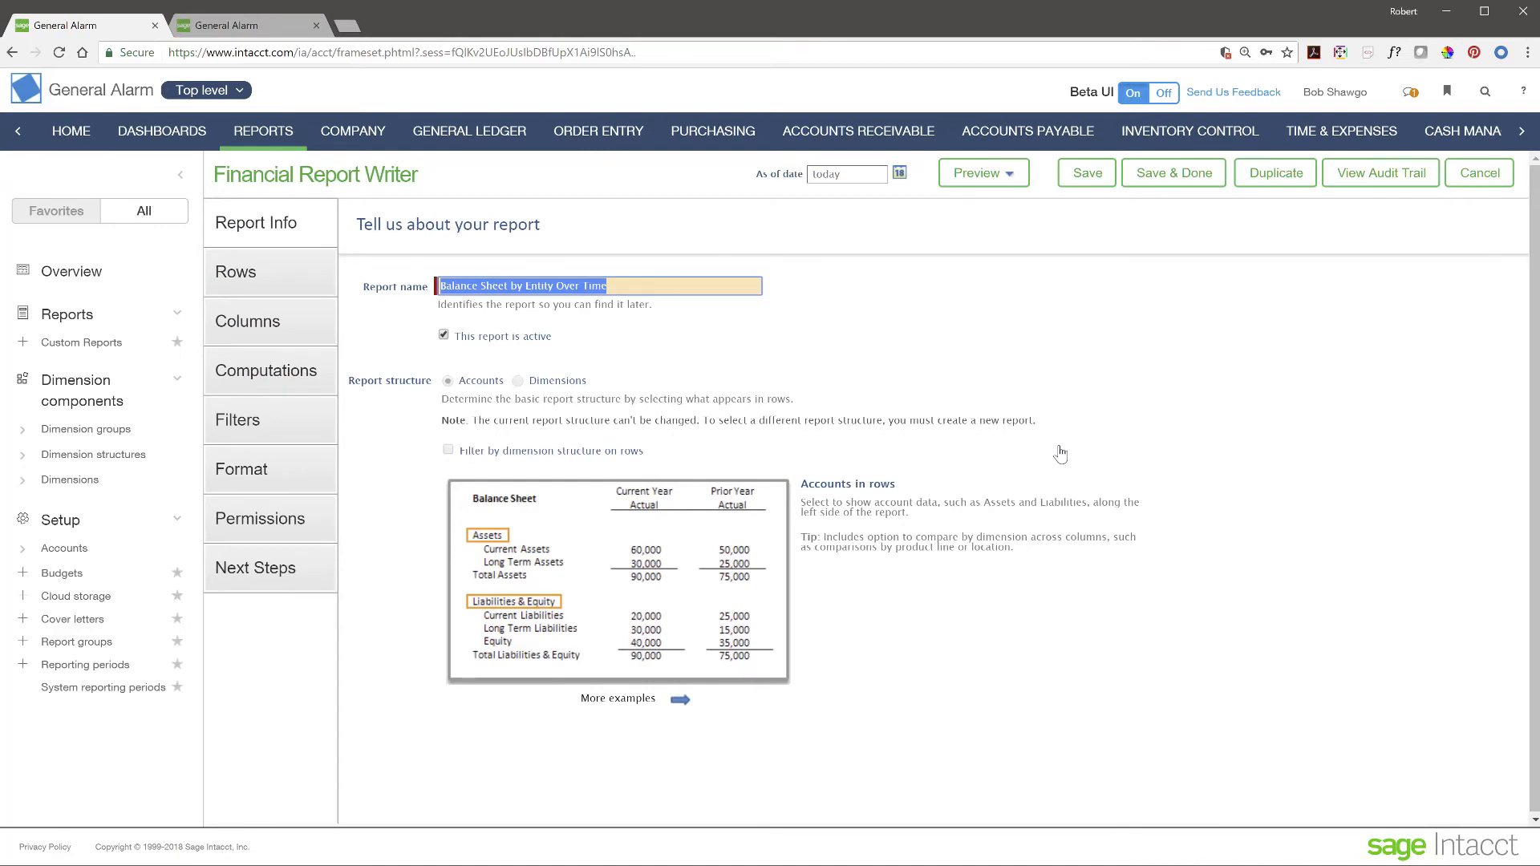
pyautogui.click(711, 354)
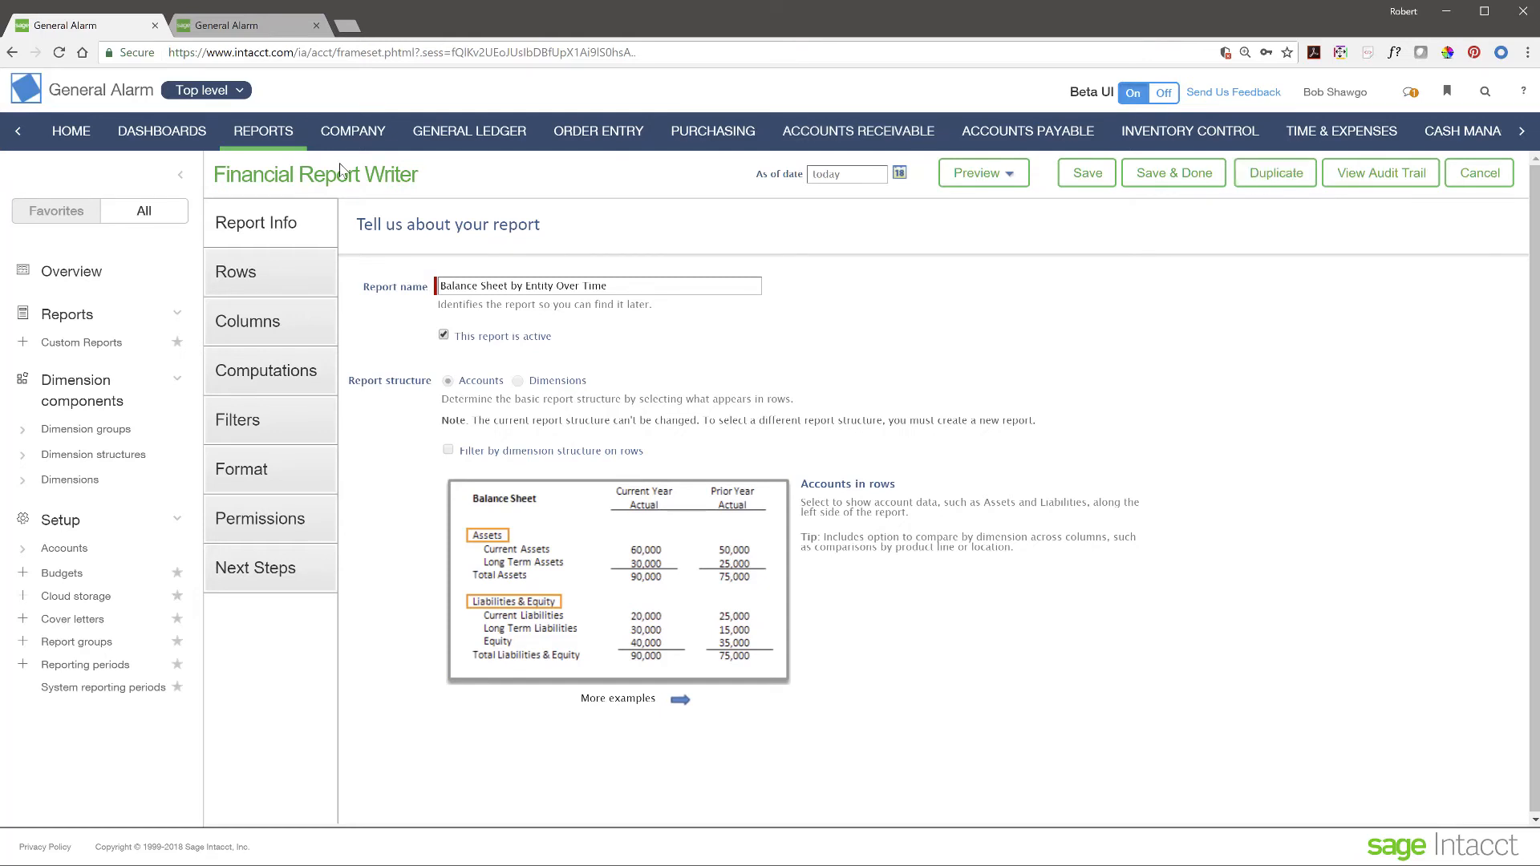
# - Review the row definitions, then the columns: Account name and Actual Current Month by Locations
pyautogui.click(253, 288)
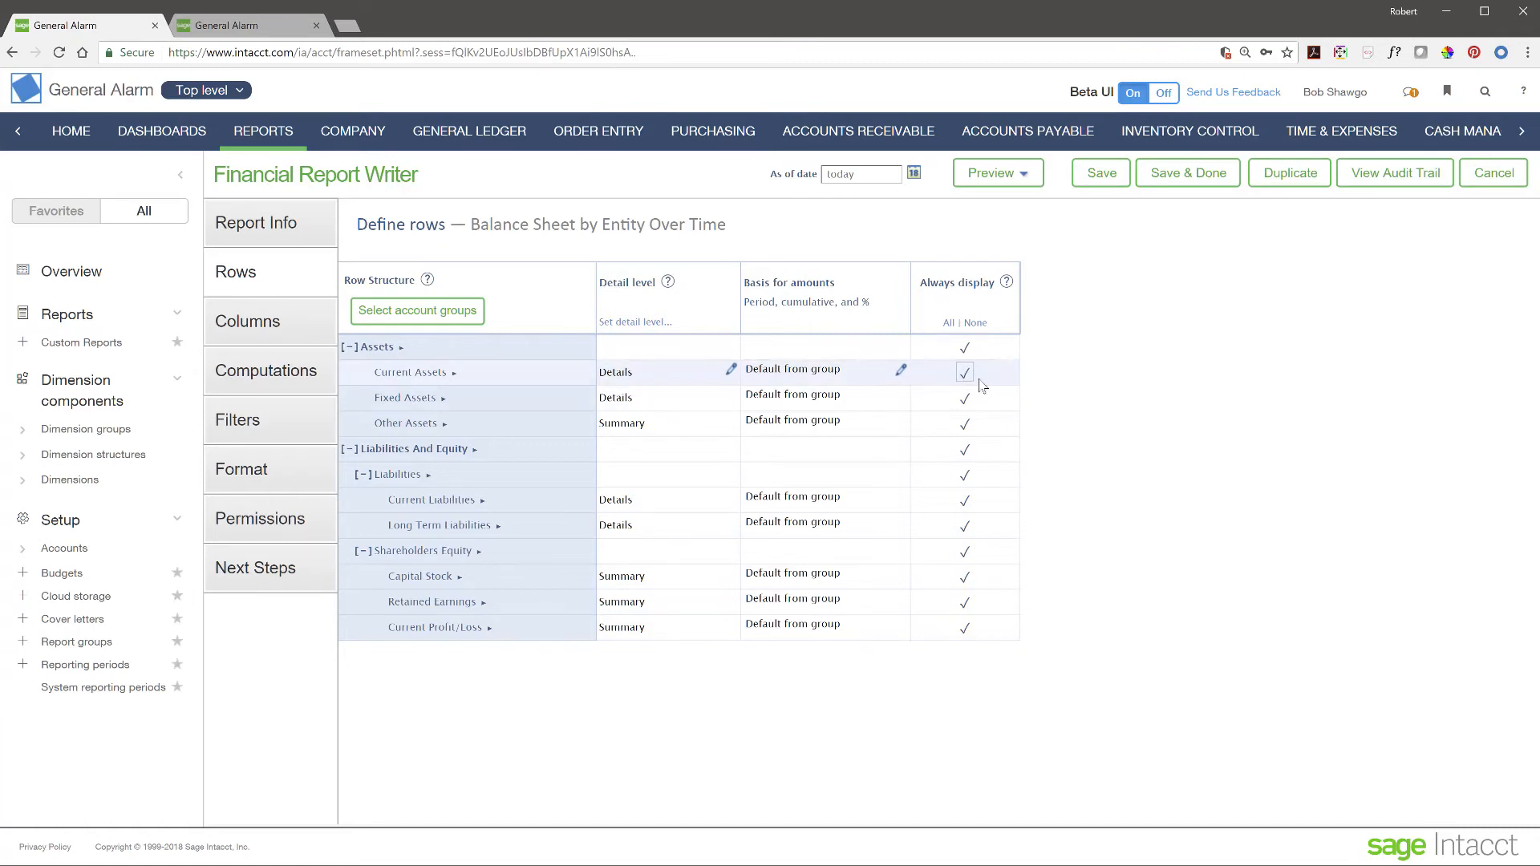
pyautogui.click(270, 332)
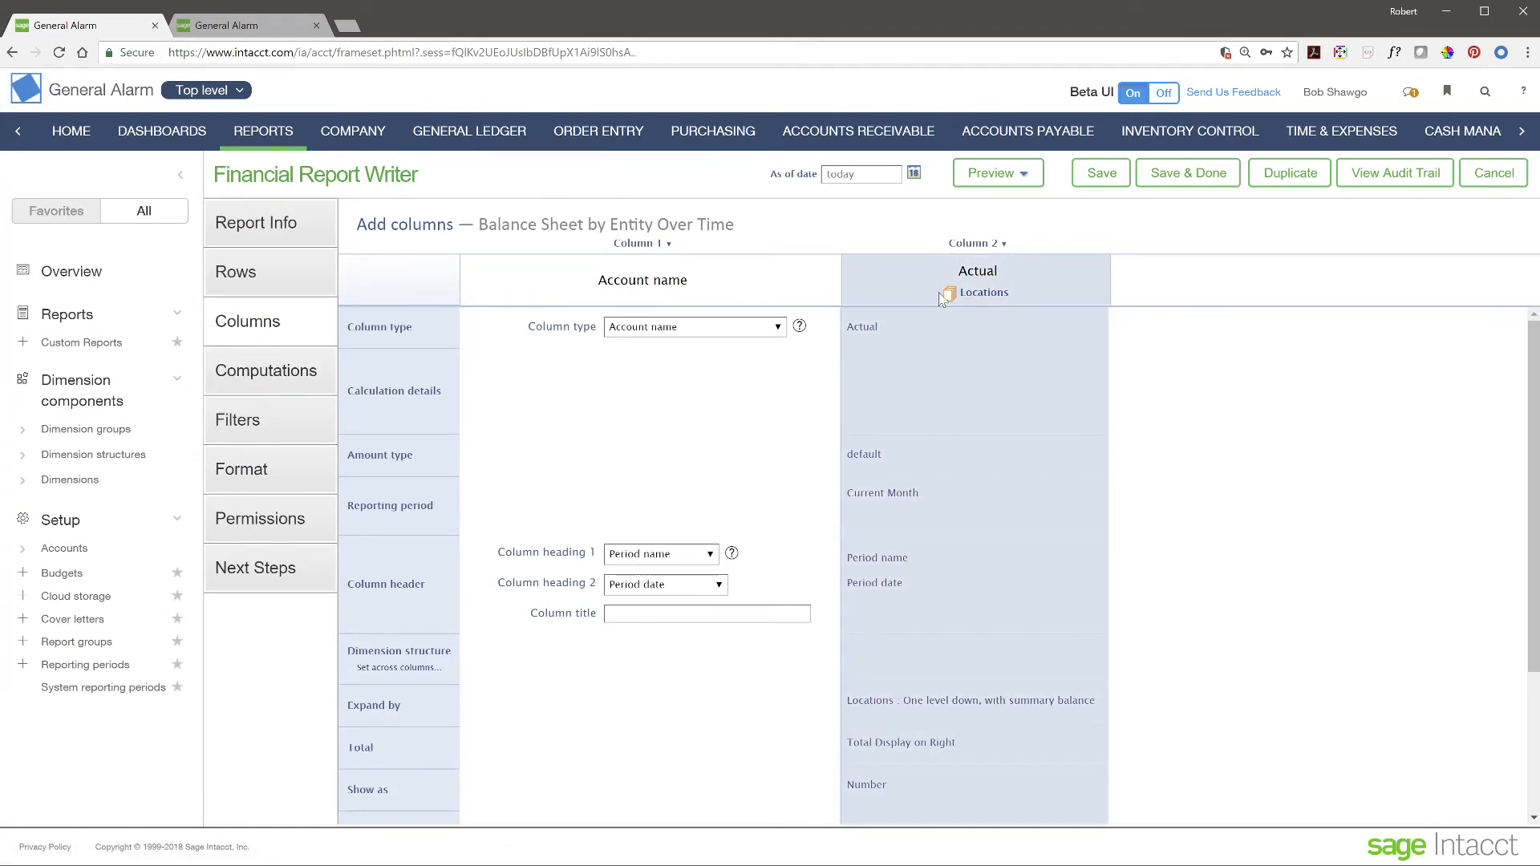
# - Inspect the Actual Current Month column's settings, then view the Computations page
pyautogui.click(1041, 274)
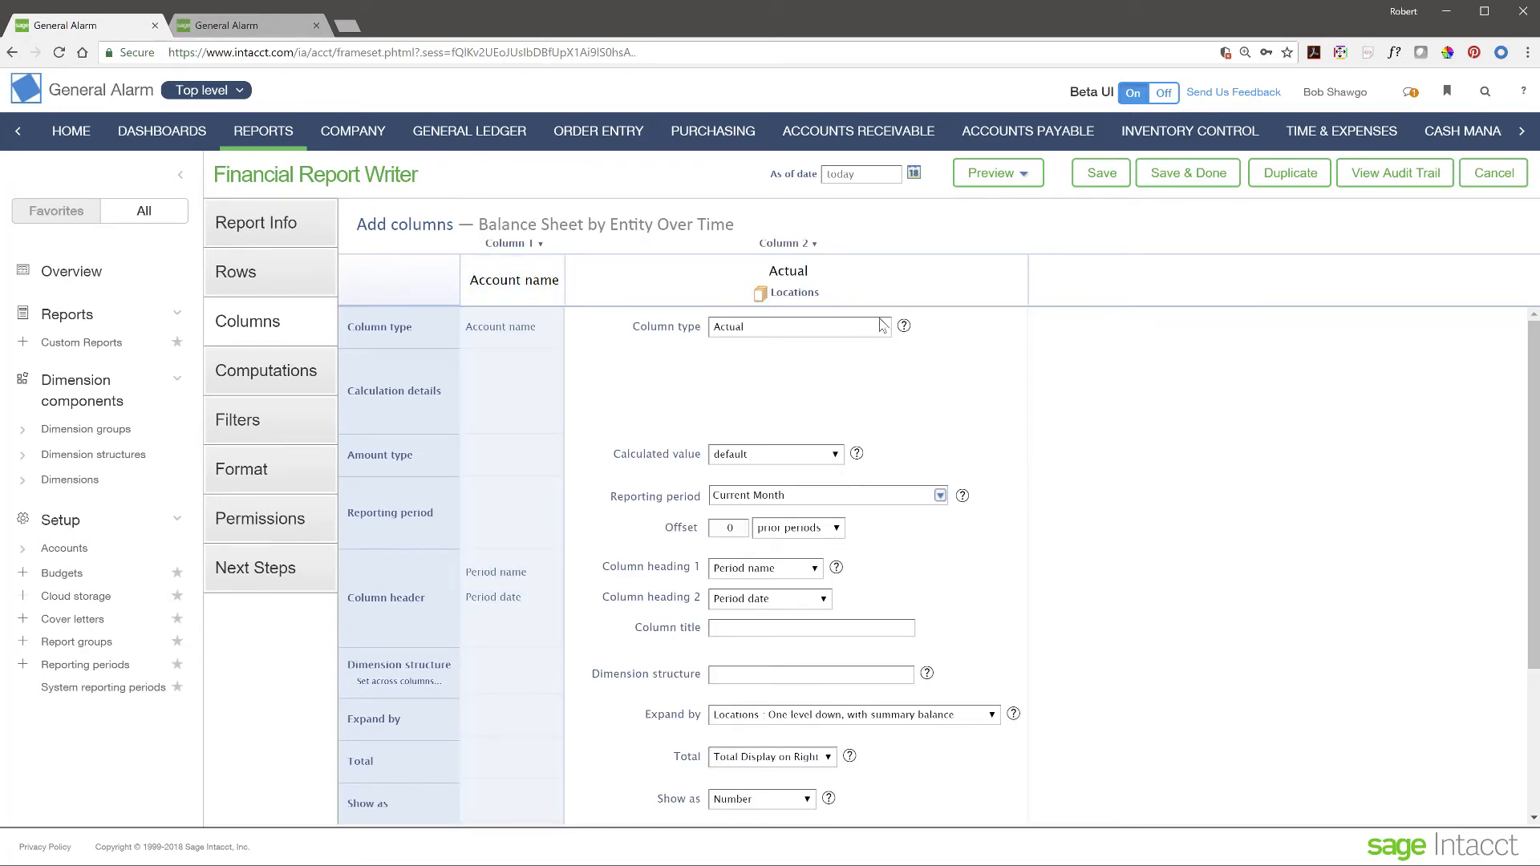
pyautogui.scroll(-3, 785, 721)
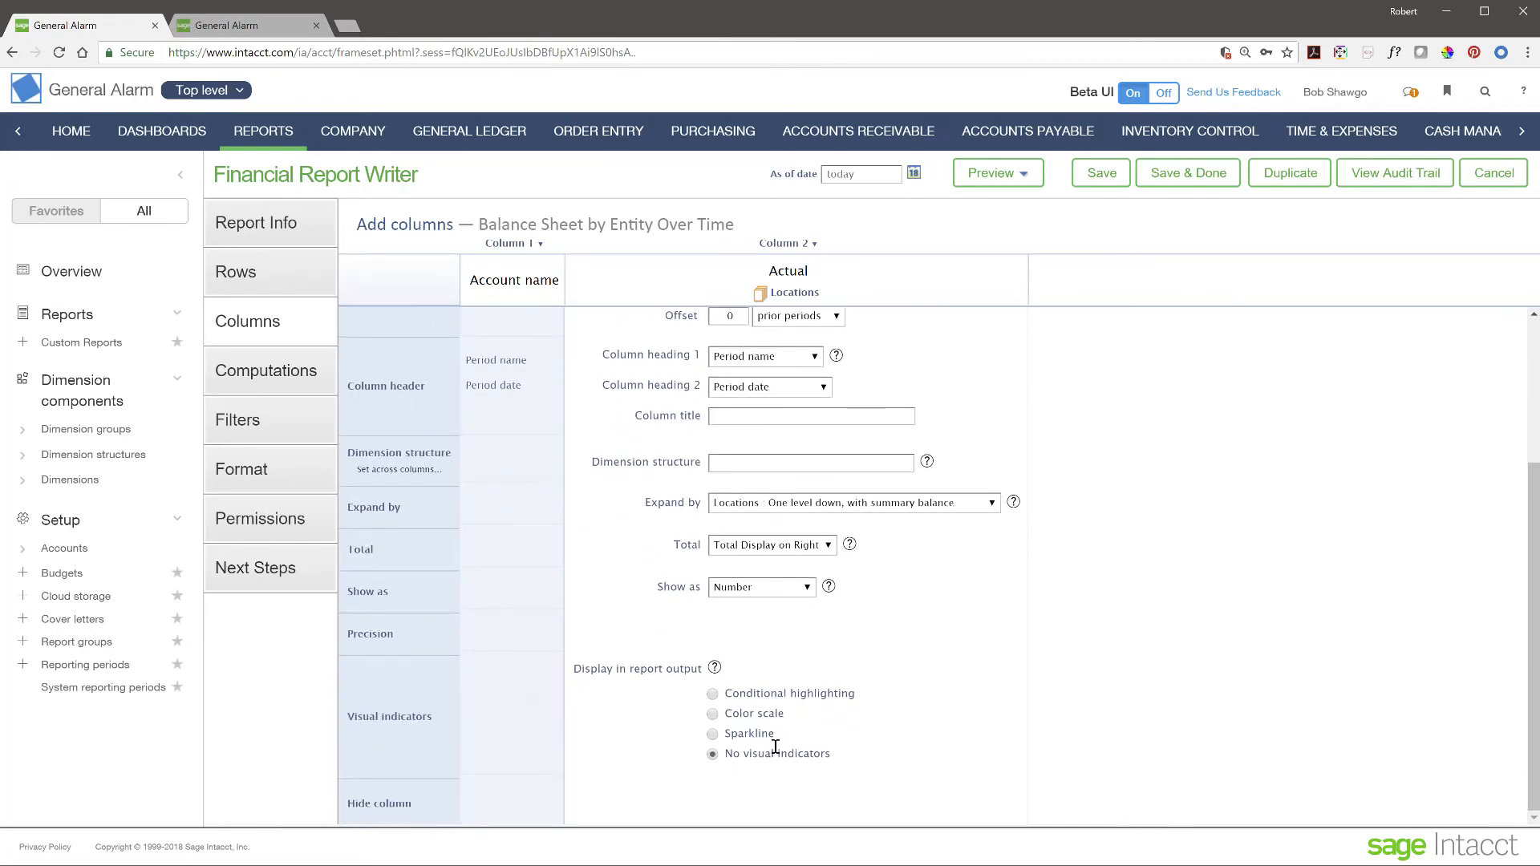
pyautogui.scroll(3, 774, 750)
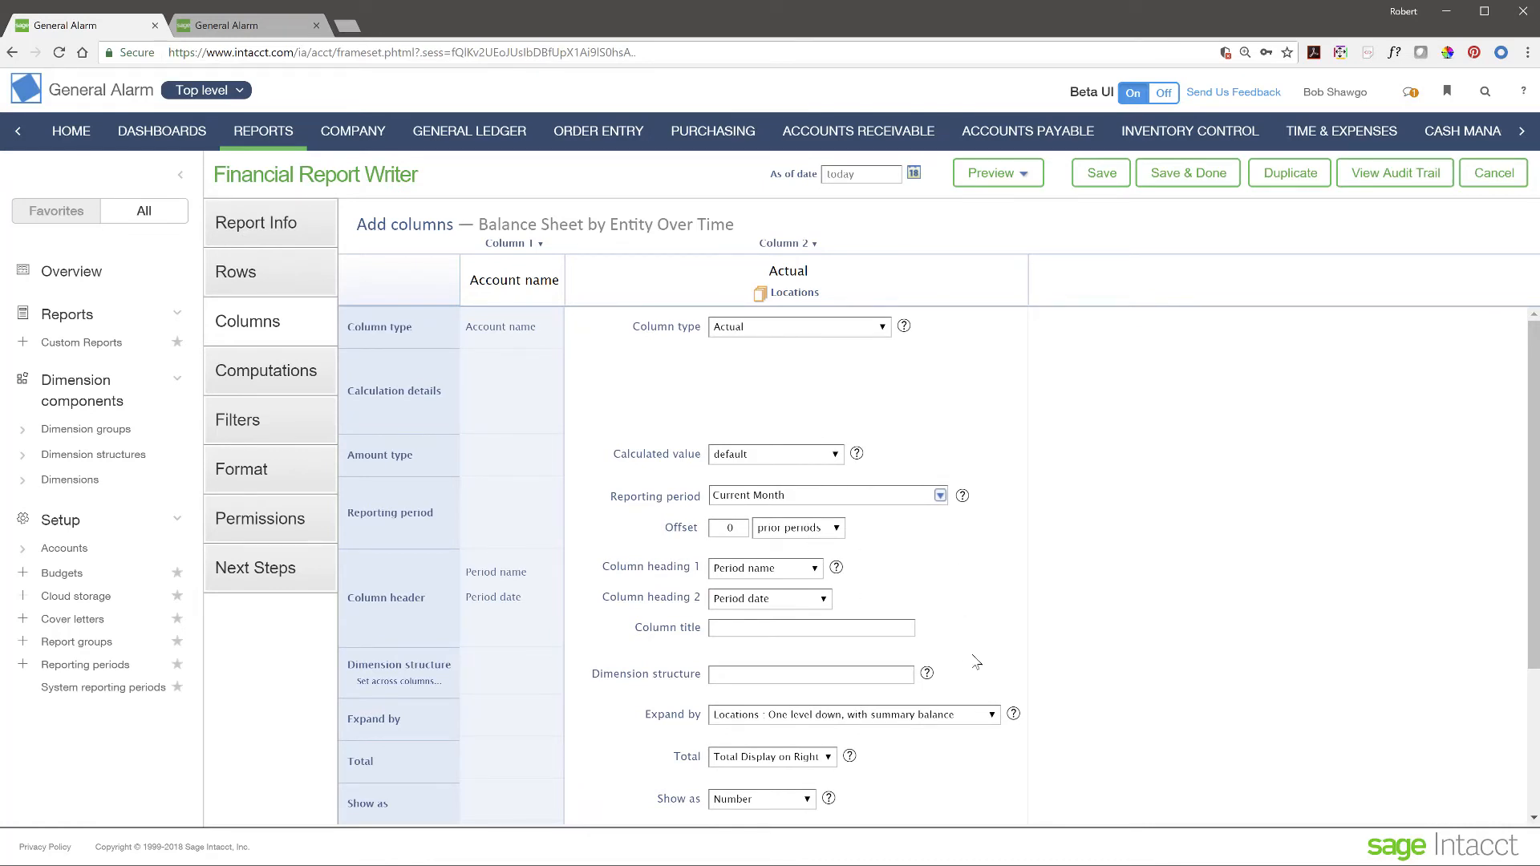
pyautogui.click(299, 381)
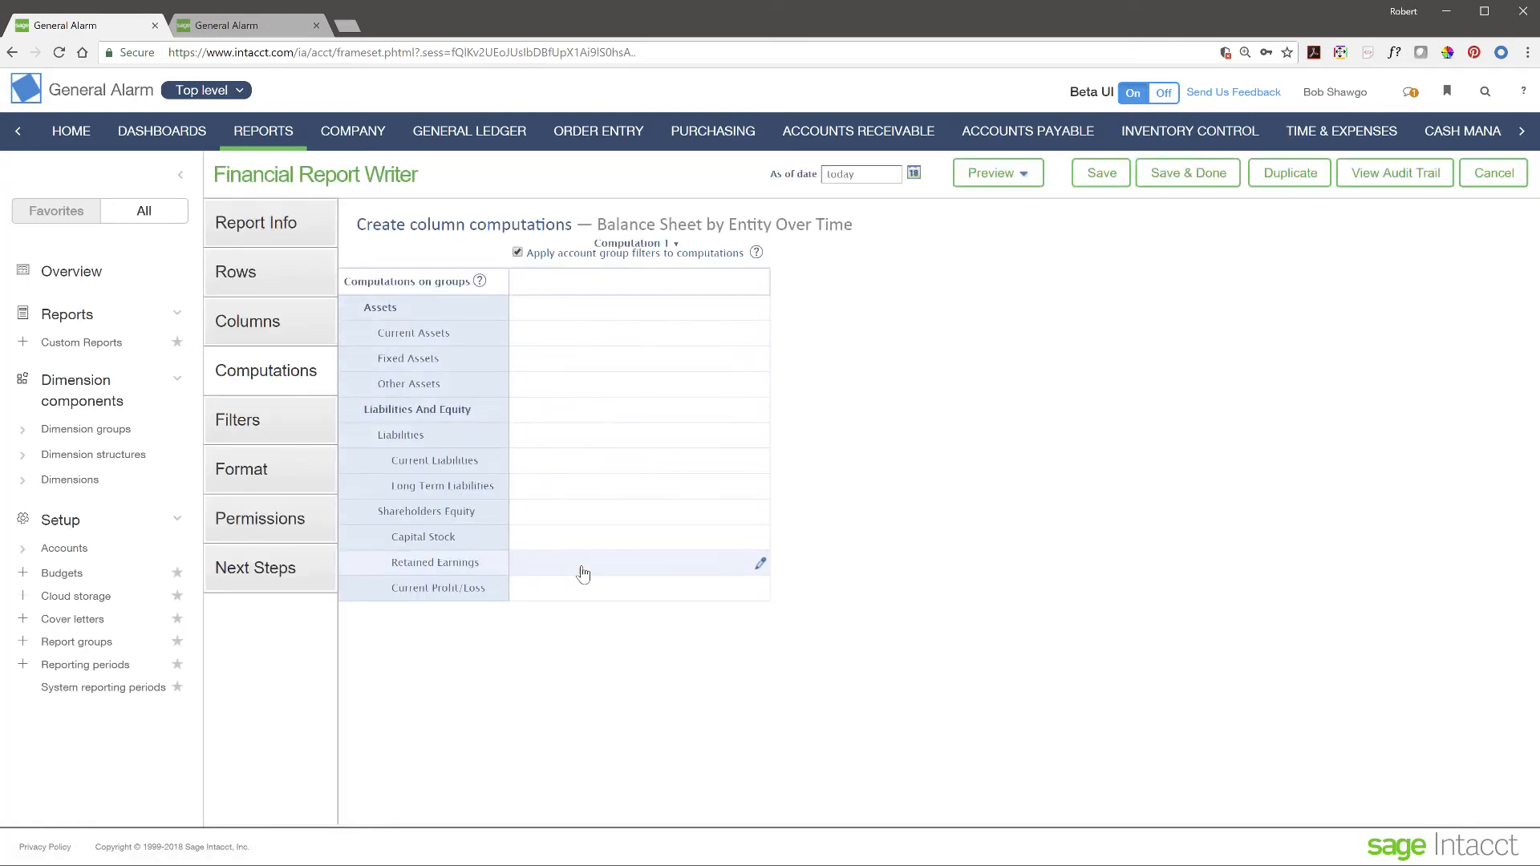
# - Show the Filters page, which prompts for As of Date, Department and Location at run time
pyautogui.click(231, 431)
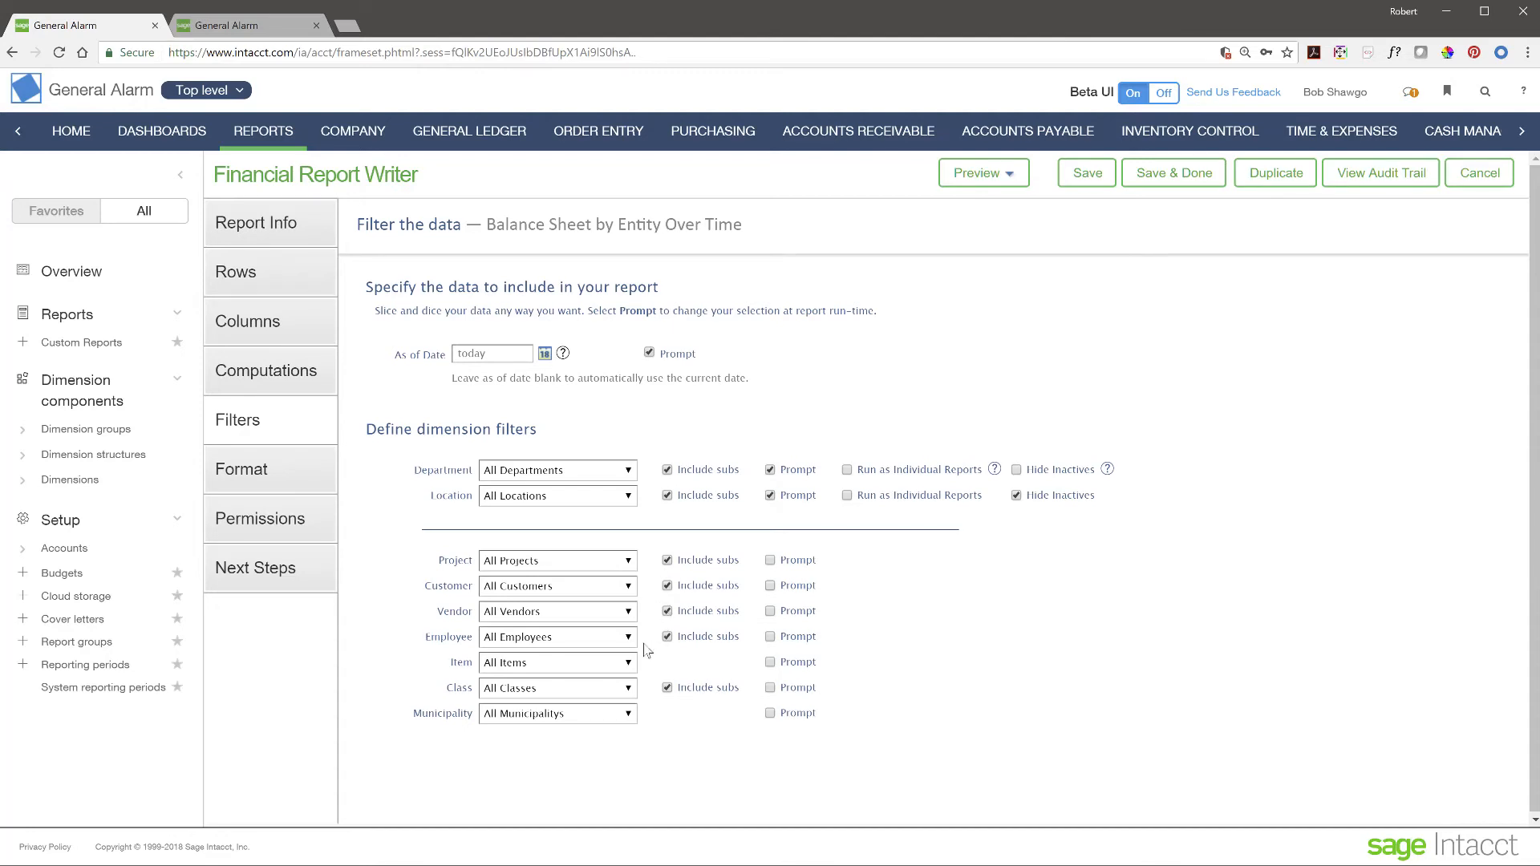
pyautogui.click(517, 354)
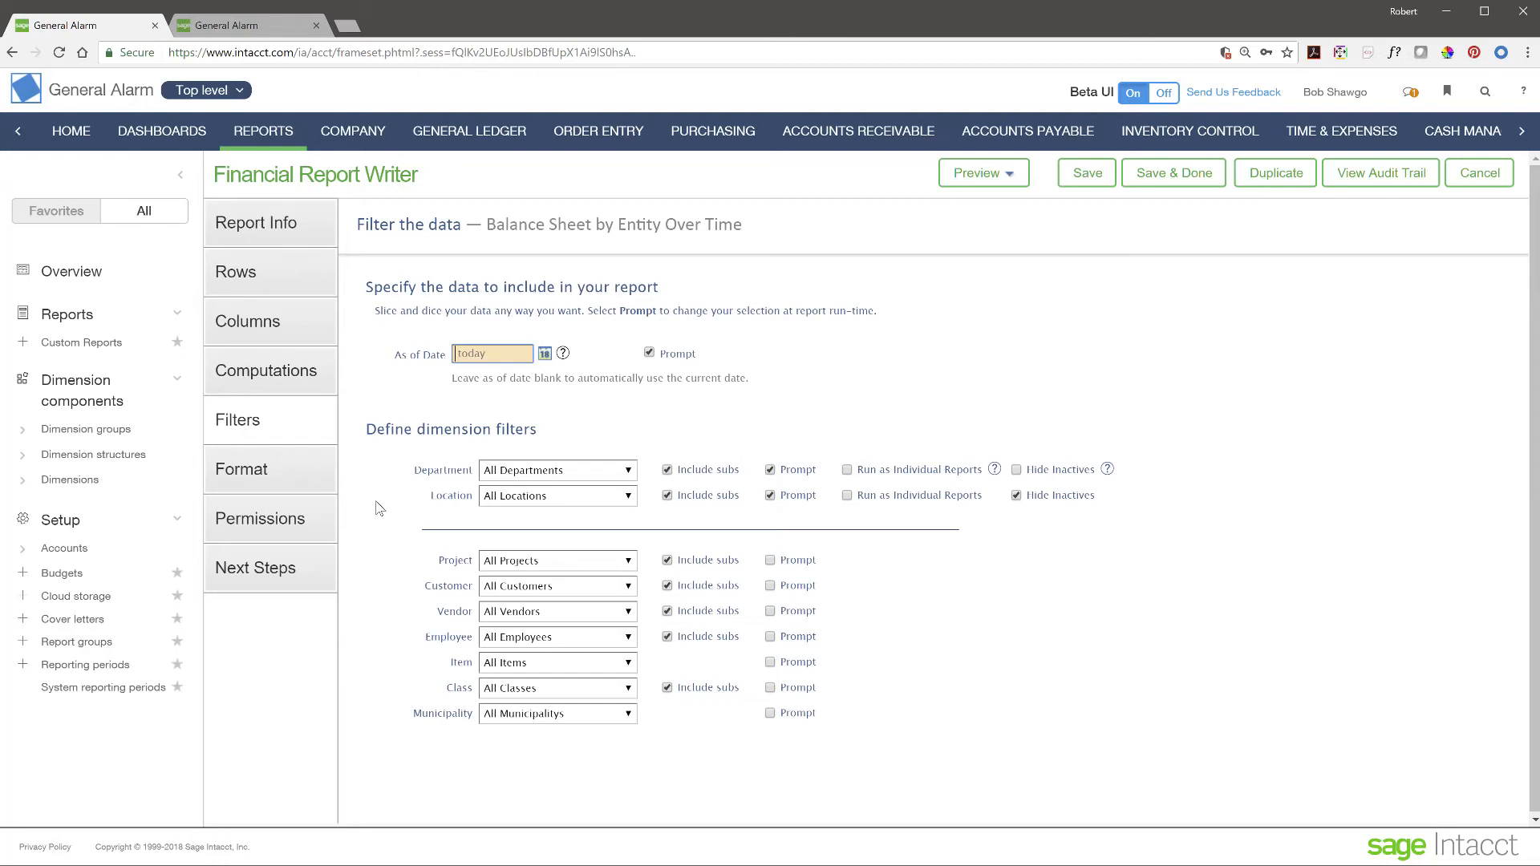
# - Review the report's Format and Permissions pages, then collapse the side navigation panel
pyautogui.click(232, 477)
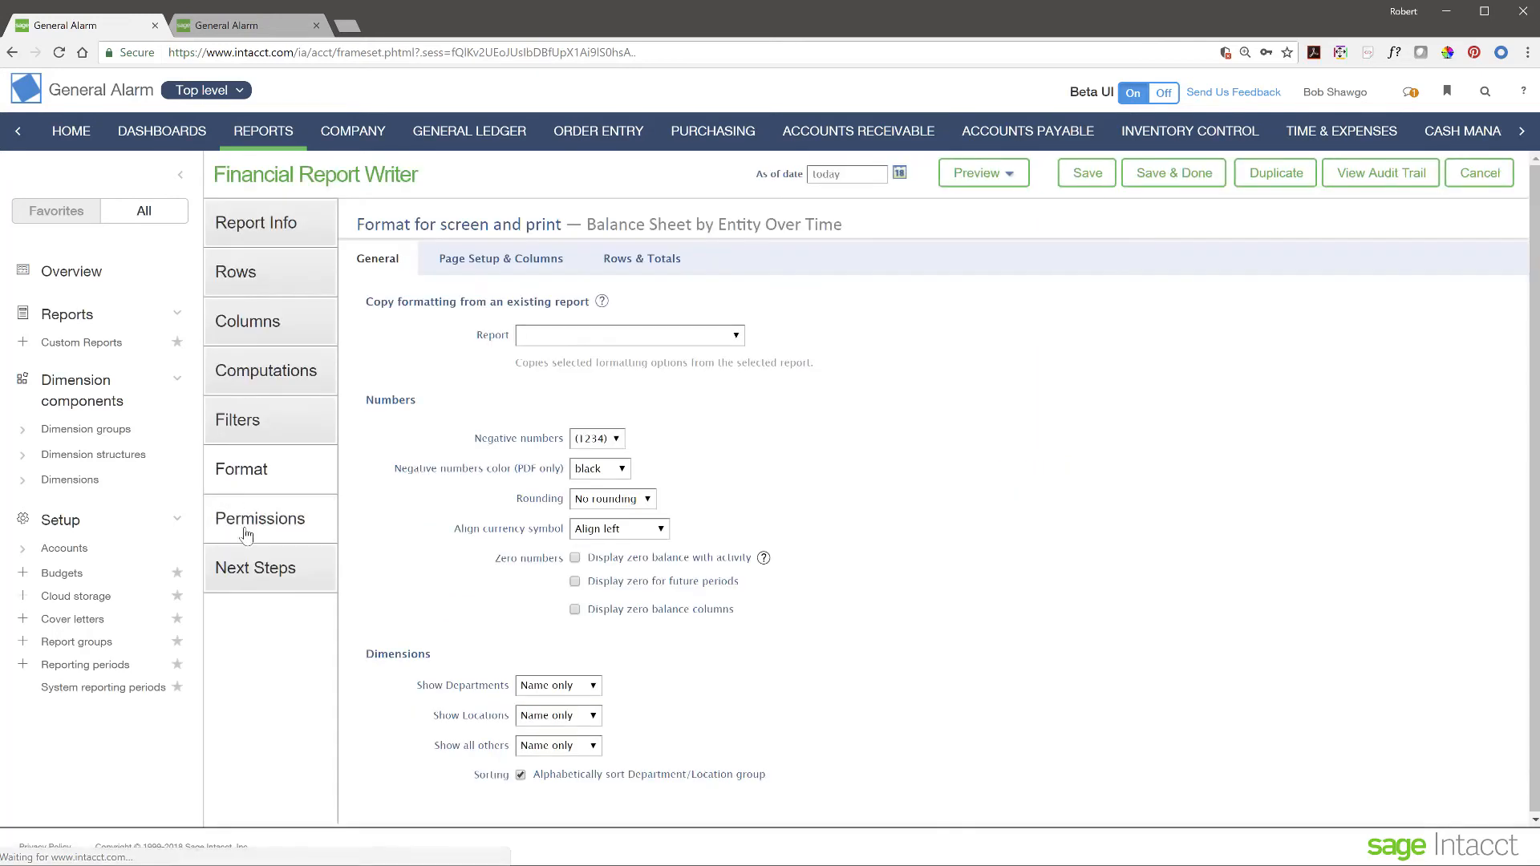
pyautogui.click(265, 525)
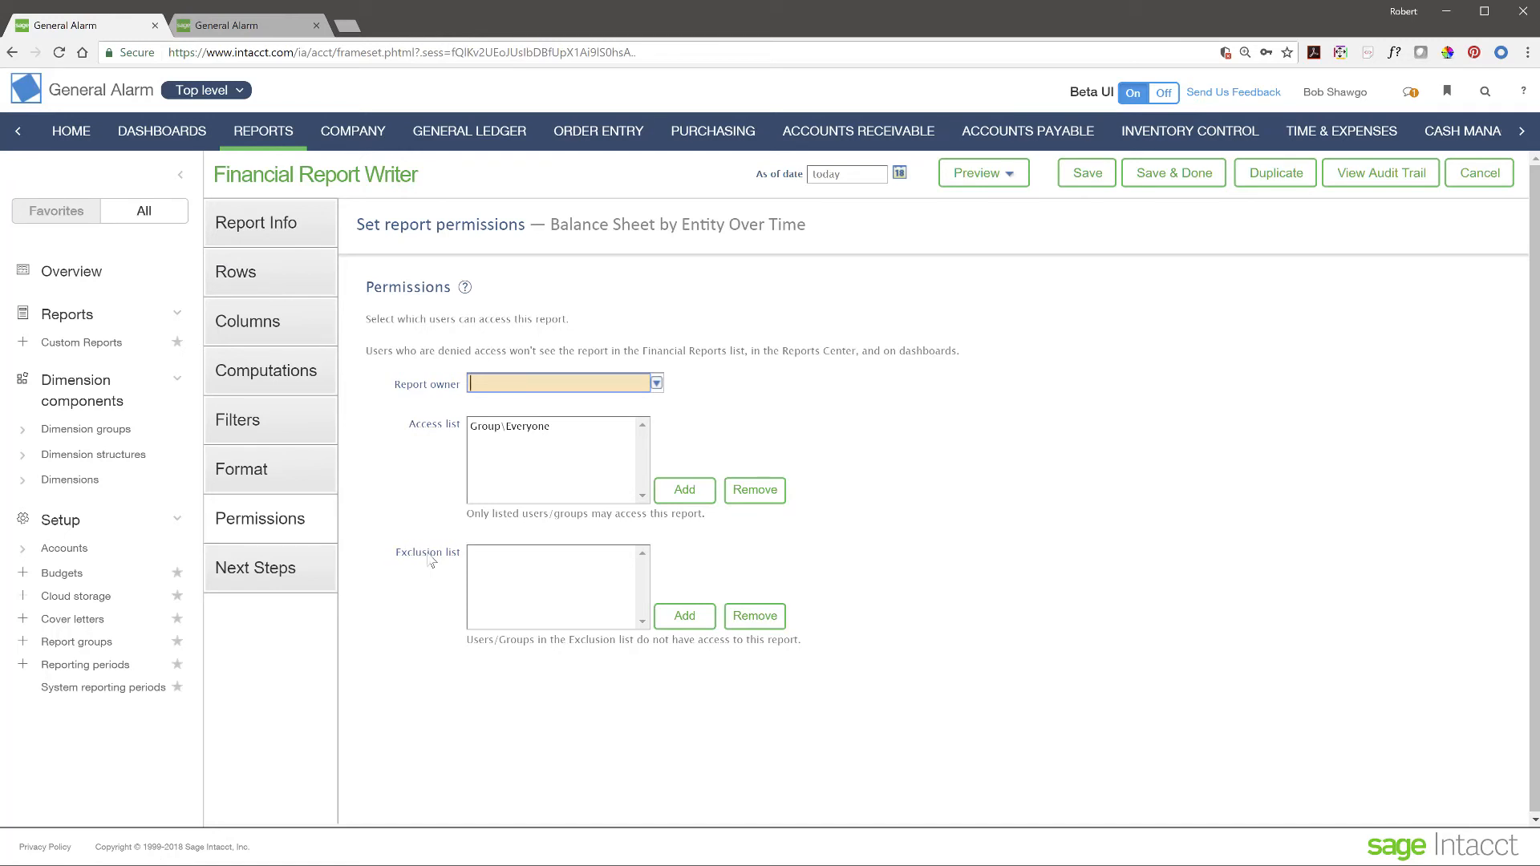
pyautogui.click(179, 179)
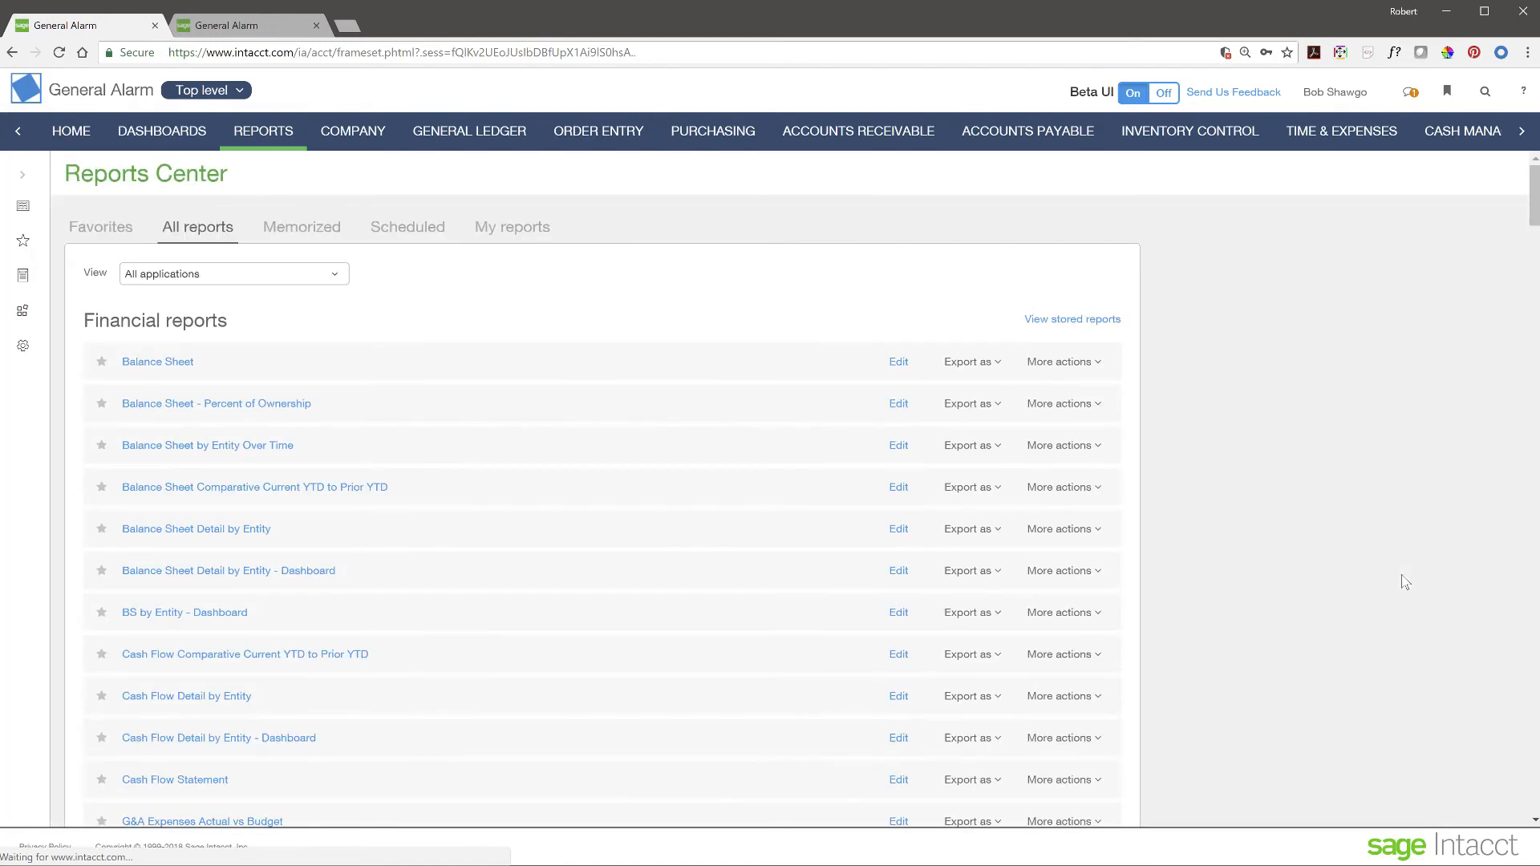
pyautogui.scroll(-20, 309, 586)
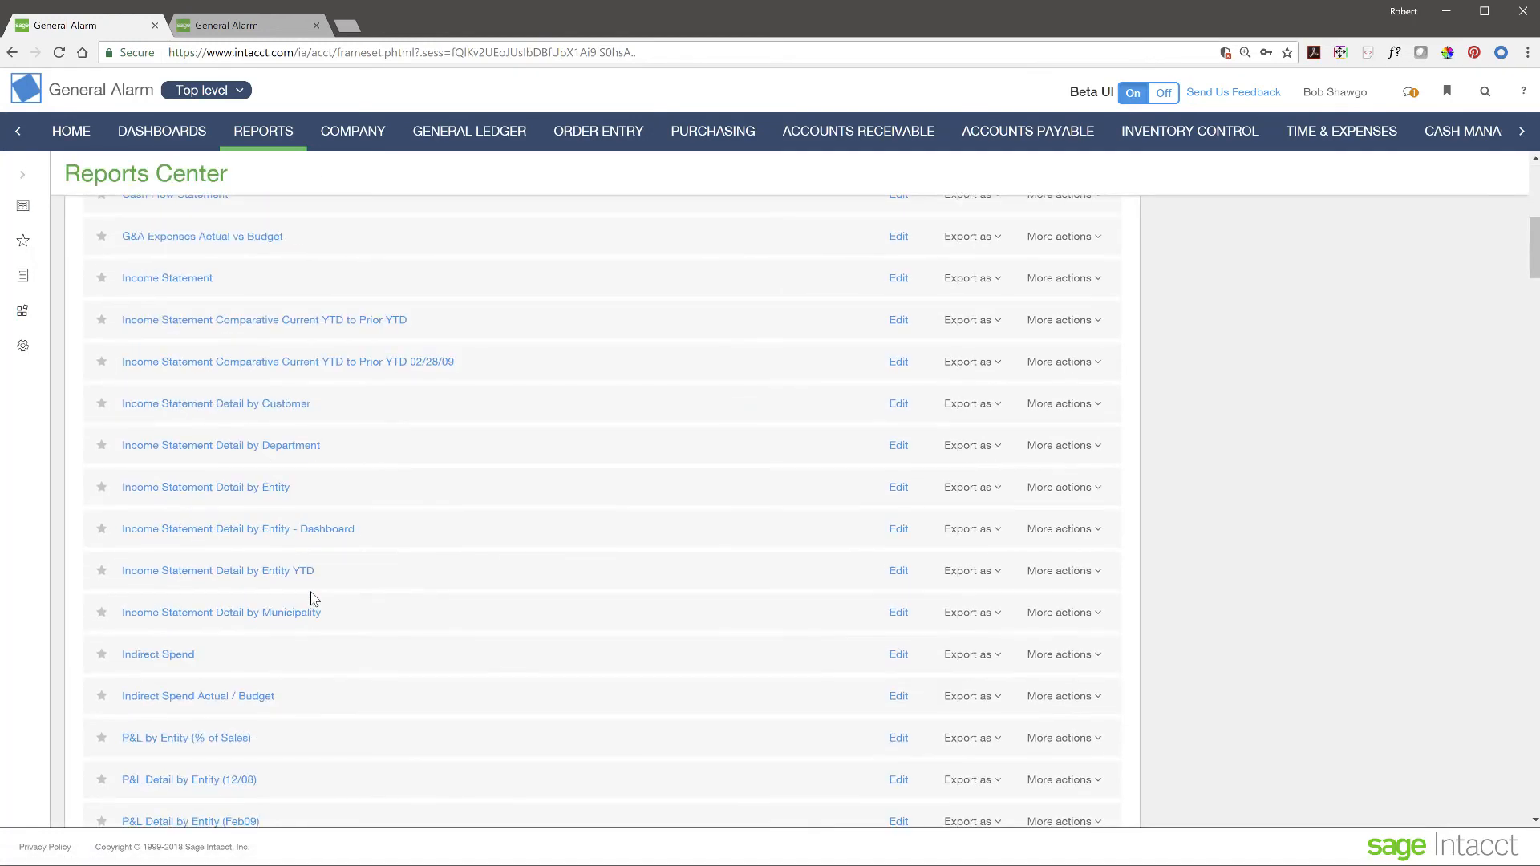
pyautogui.scroll(-4, 313, 598)
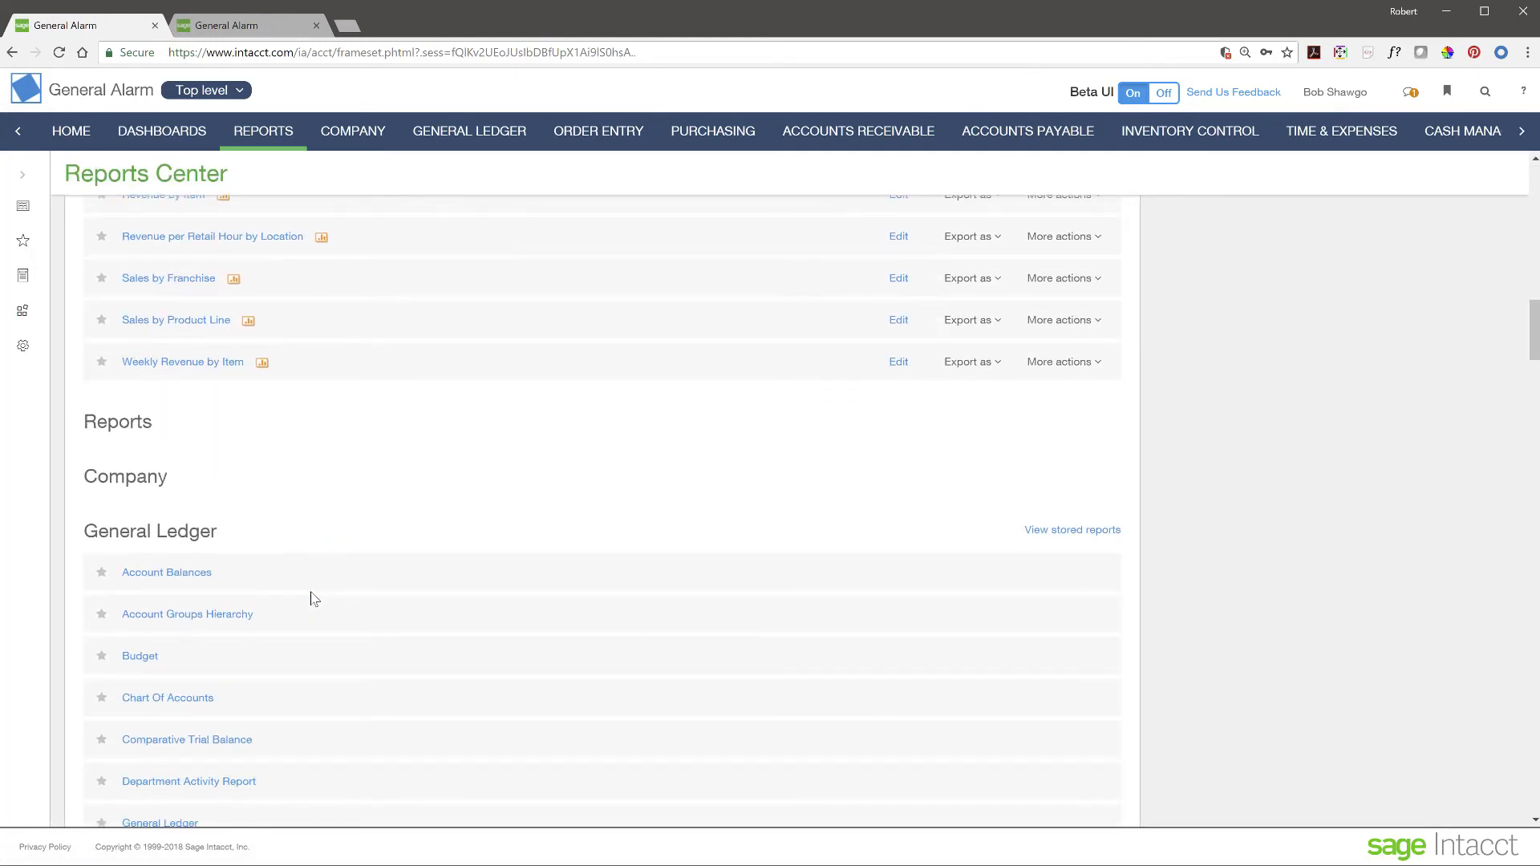
pyautogui.scroll(-2, 313, 598)
pyautogui.scroll(9, 312, 597)
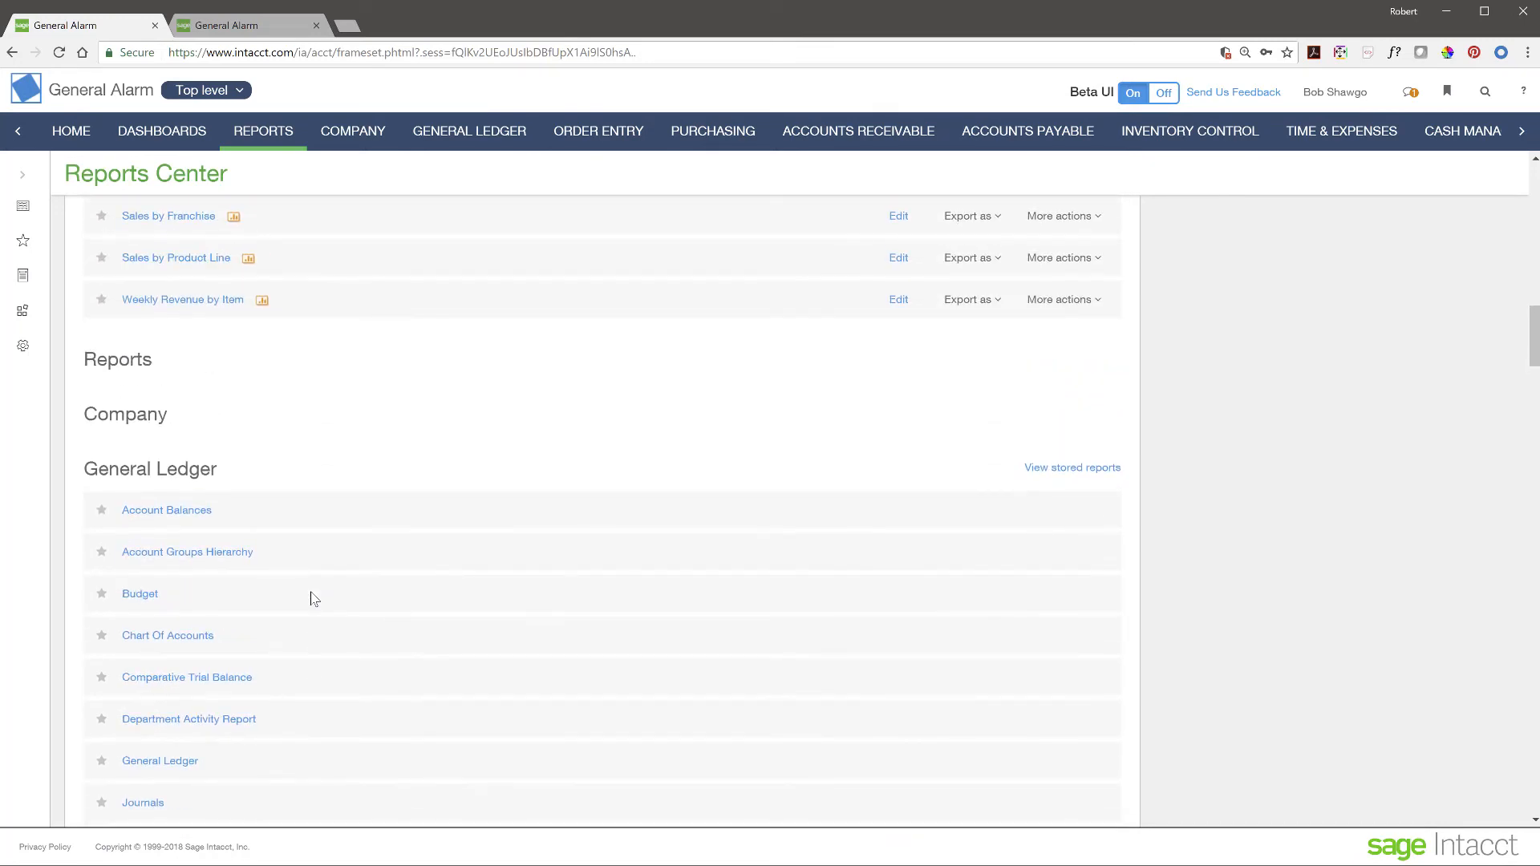
pyautogui.scroll(15, 311, 599)
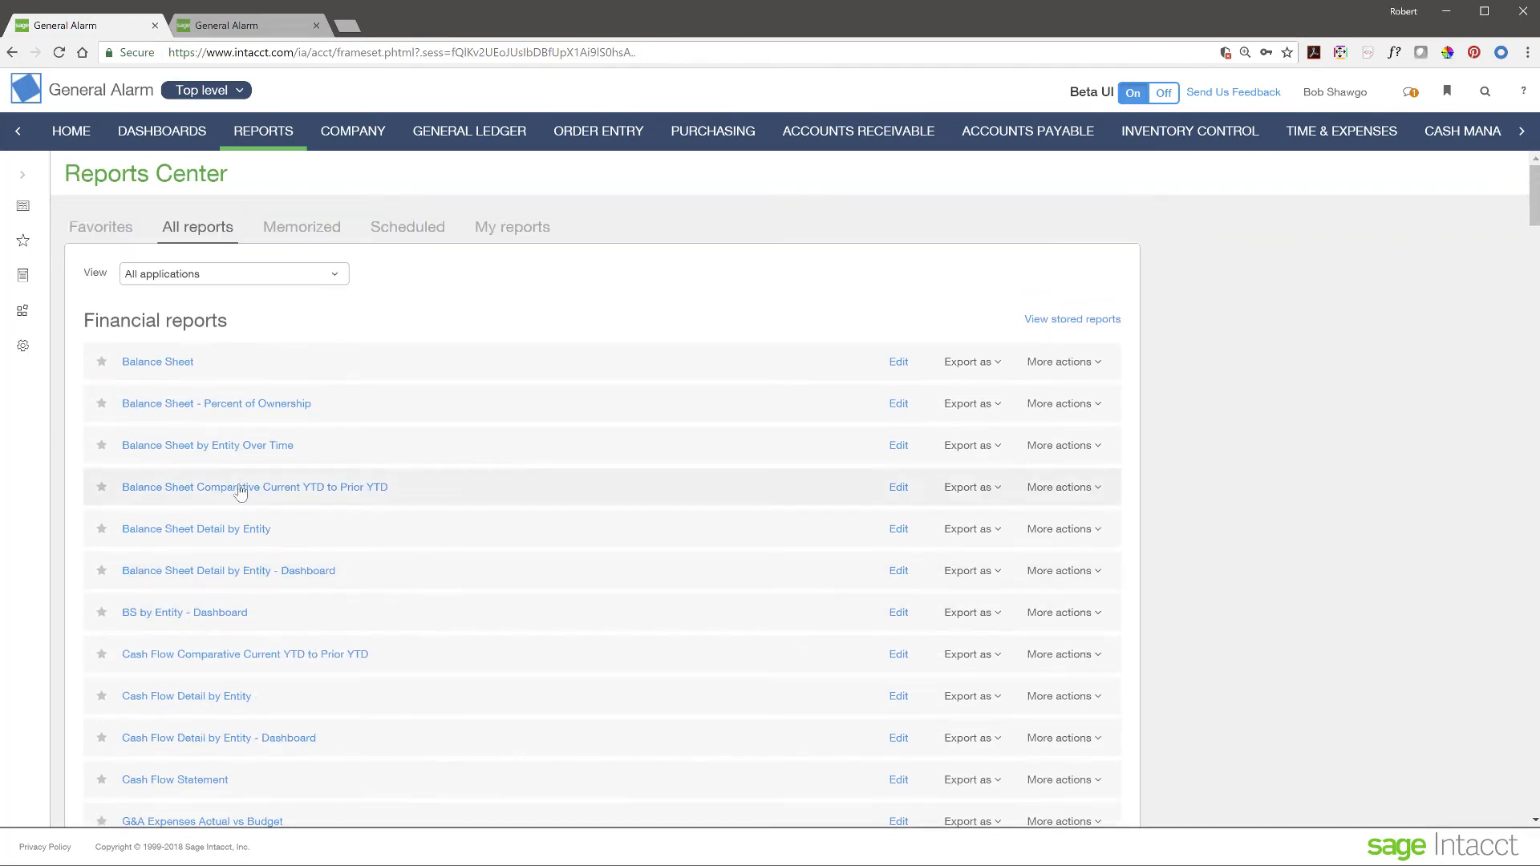
pyautogui.scroll(-20, 450, 613)
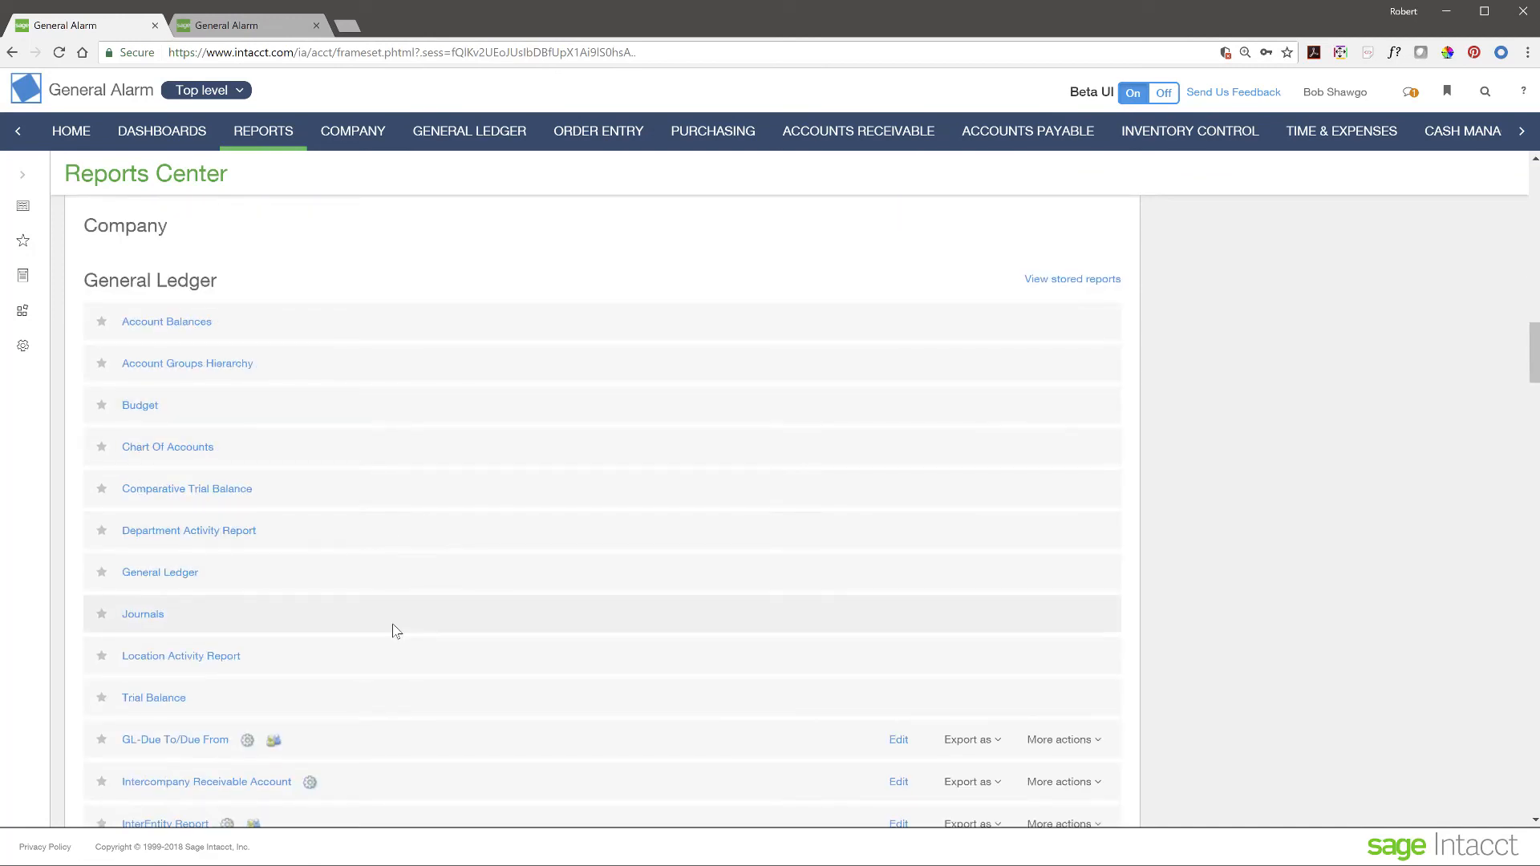
pyautogui.scroll(-7, 394, 632)
pyautogui.scroll(-7, 393, 632)
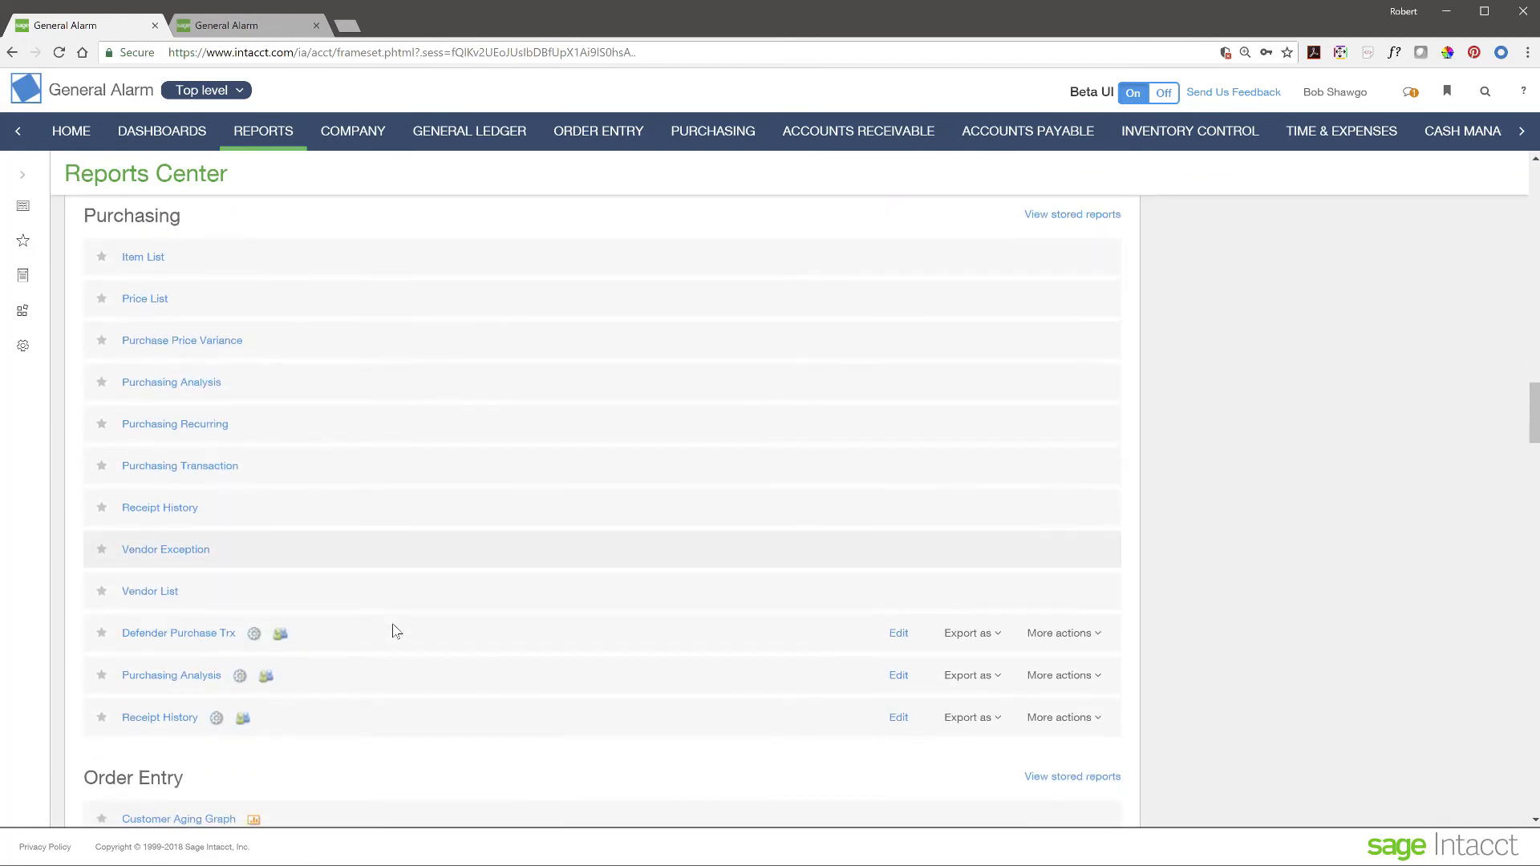
pyautogui.scroll(20, 393, 631)
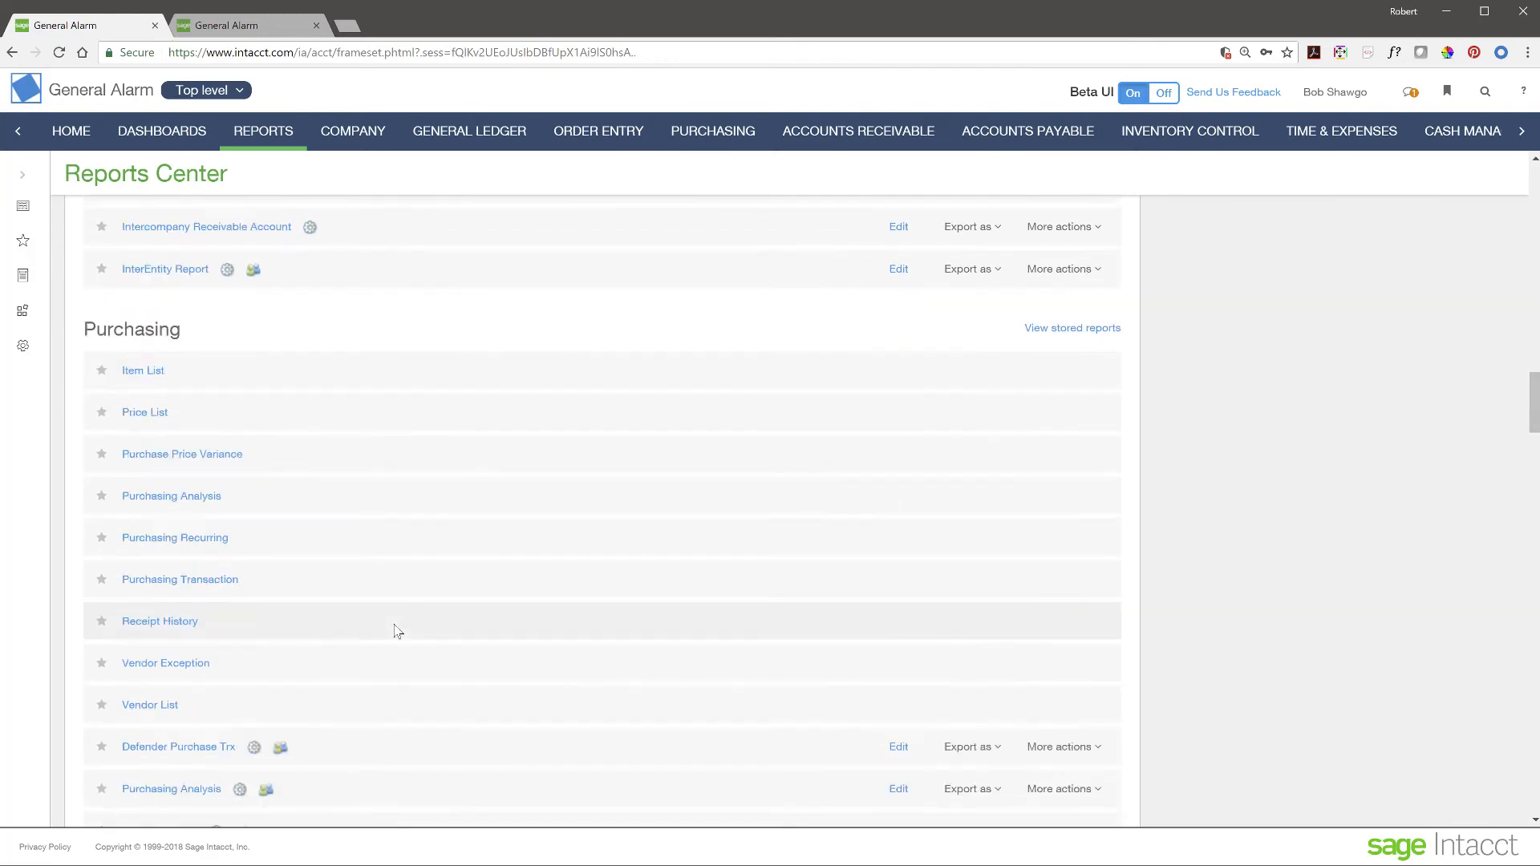
pyautogui.scroll(4, 394, 631)
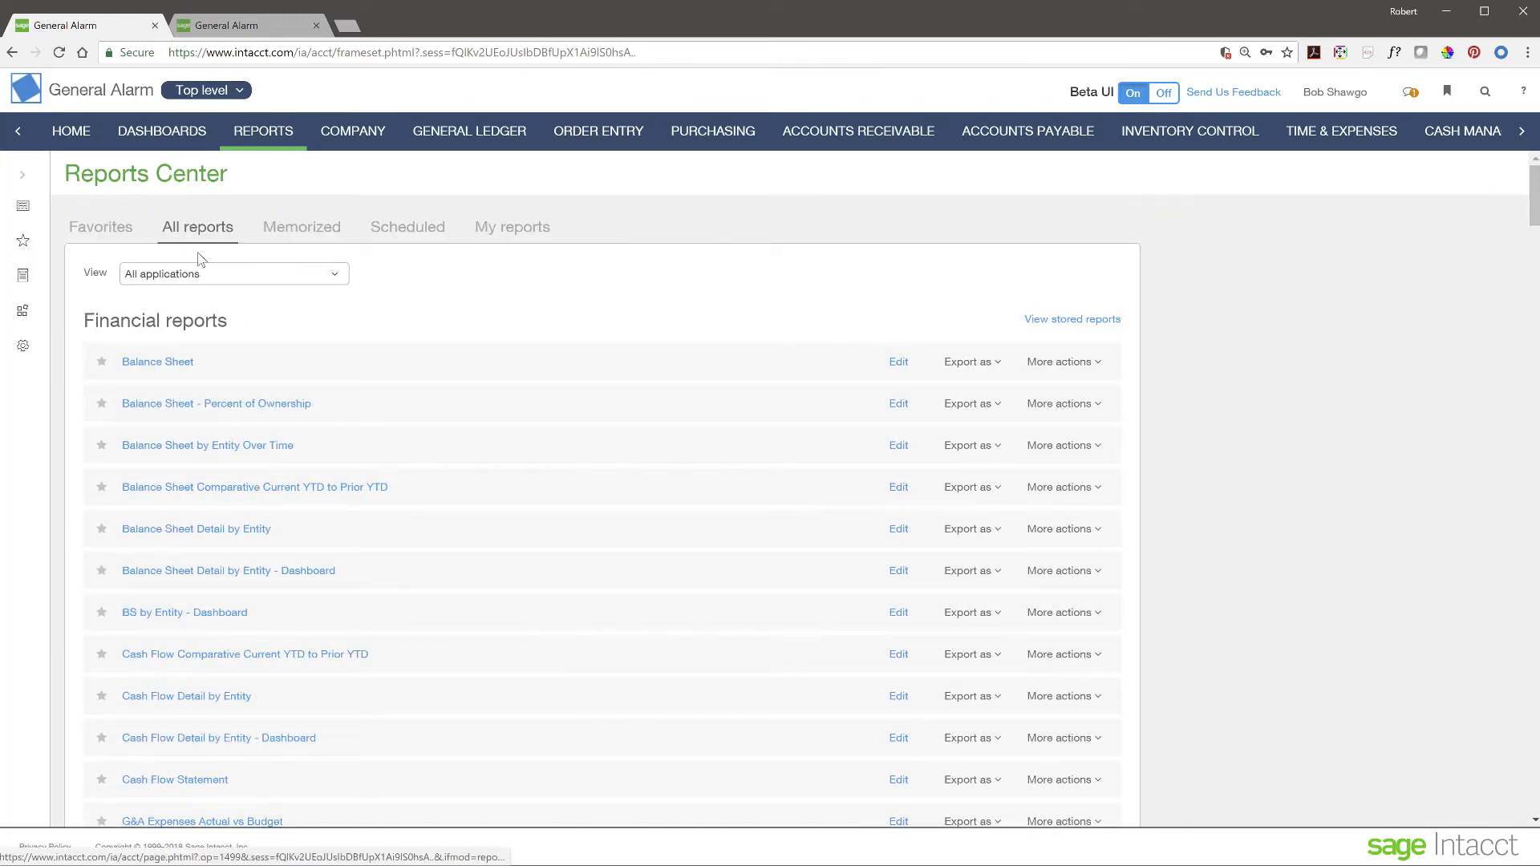
# - Keep the application filter at All applications and show the Memorized reports tab
pyautogui.click(340, 275)
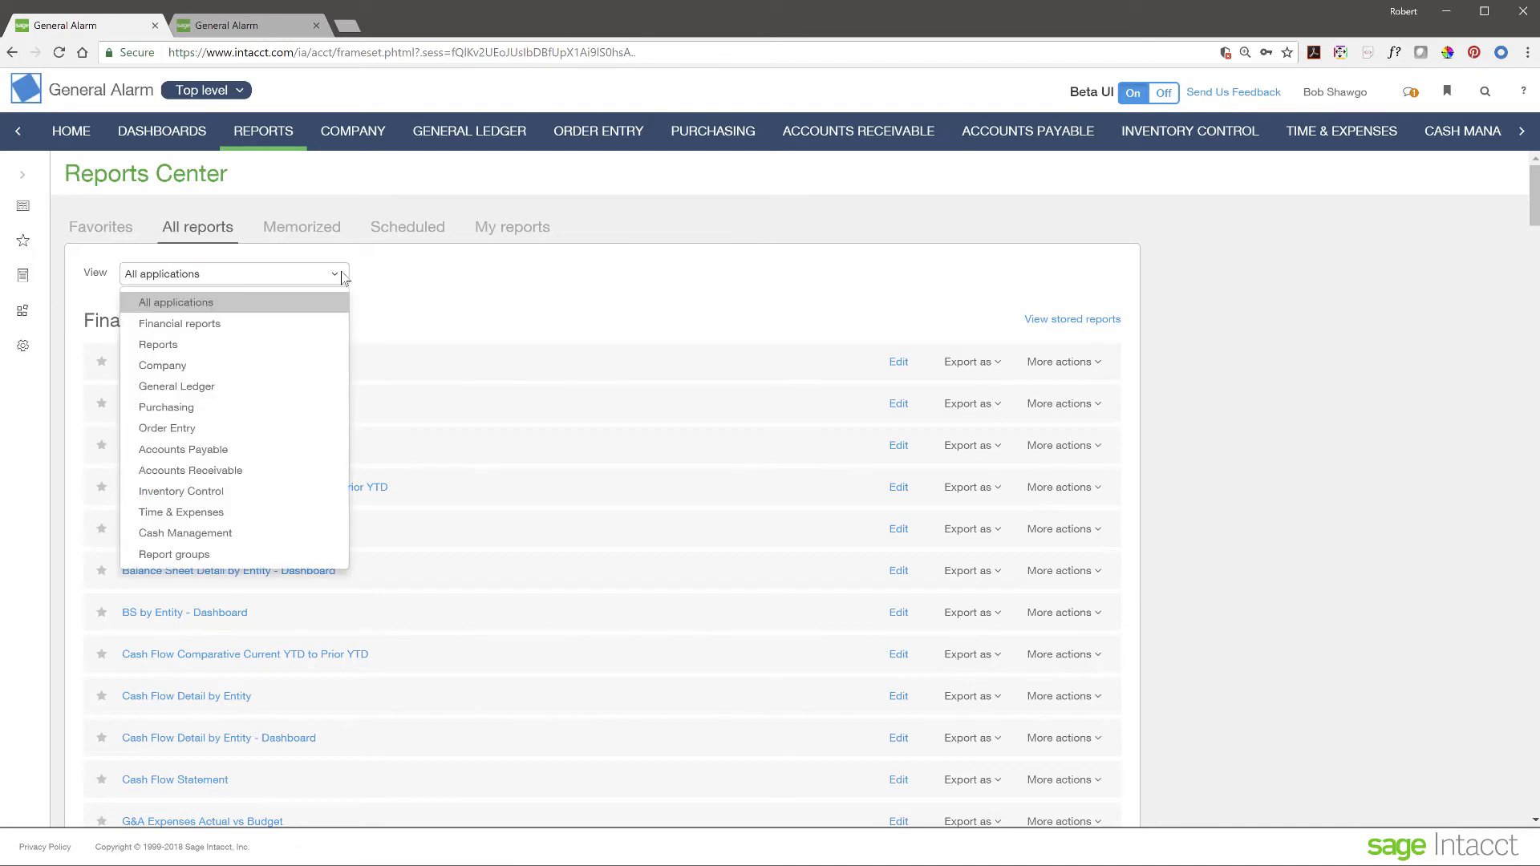
pyautogui.click(447, 283)
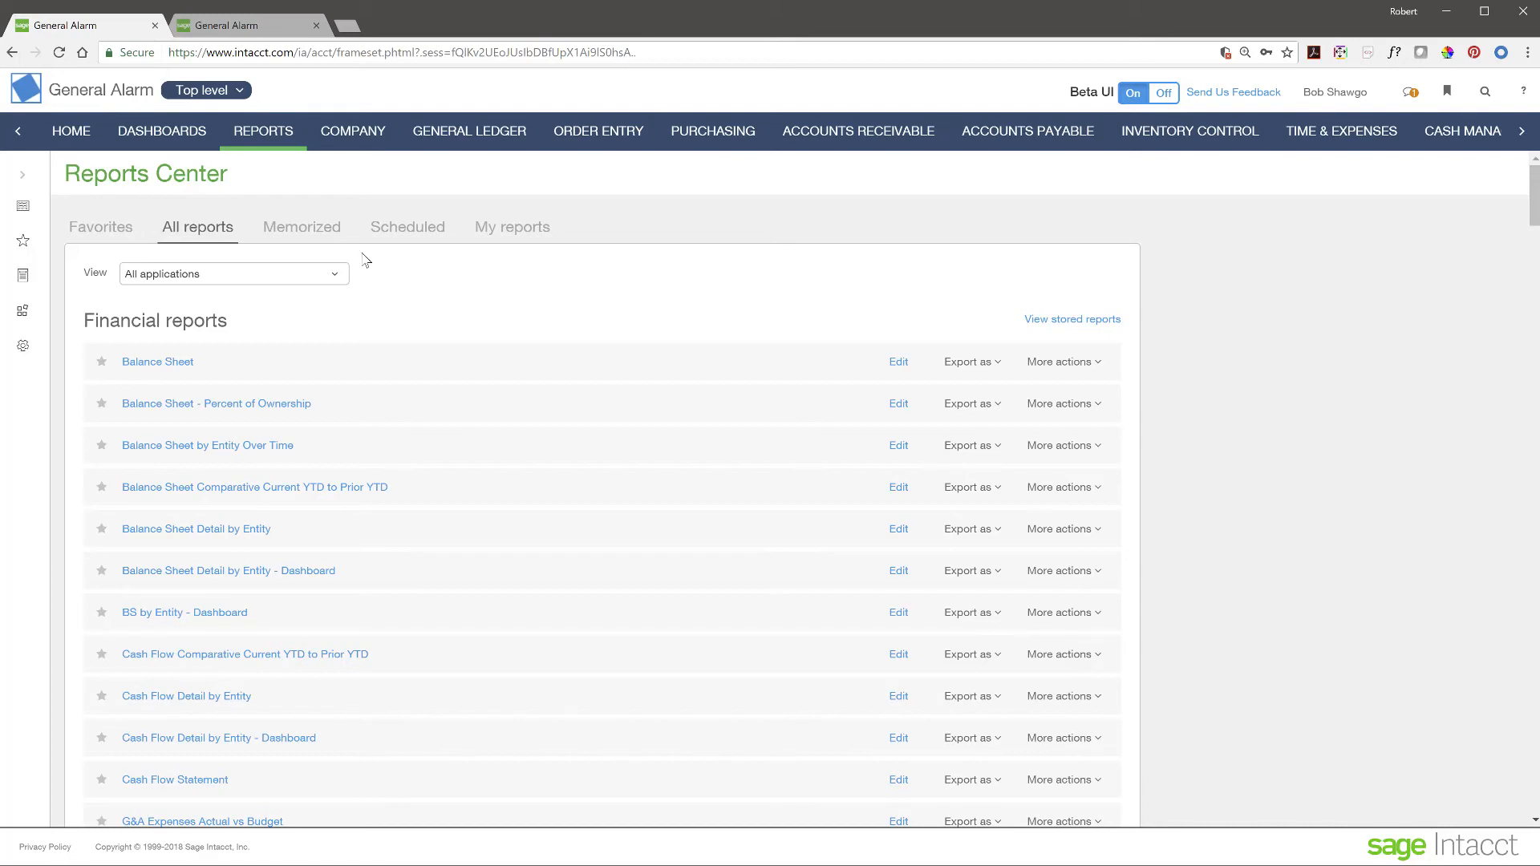
pyautogui.click(287, 231)
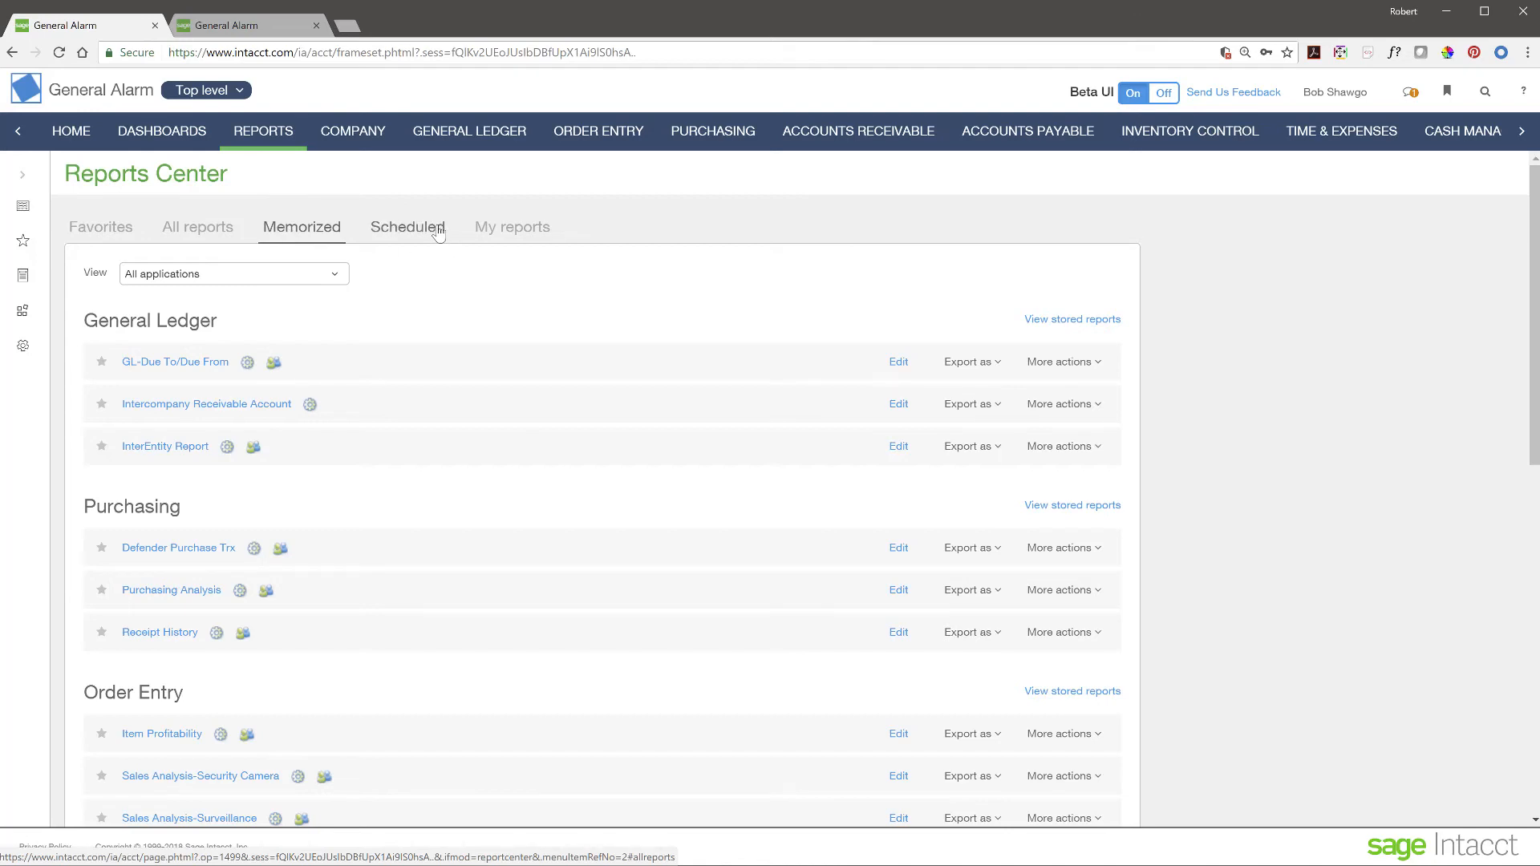
# - Browse the report tabs, star Balance Sheet, and confirm it is the only Favorites entry
pyautogui.click(436, 231)
pyautogui.click(292, 234)
pyautogui.click(102, 228)
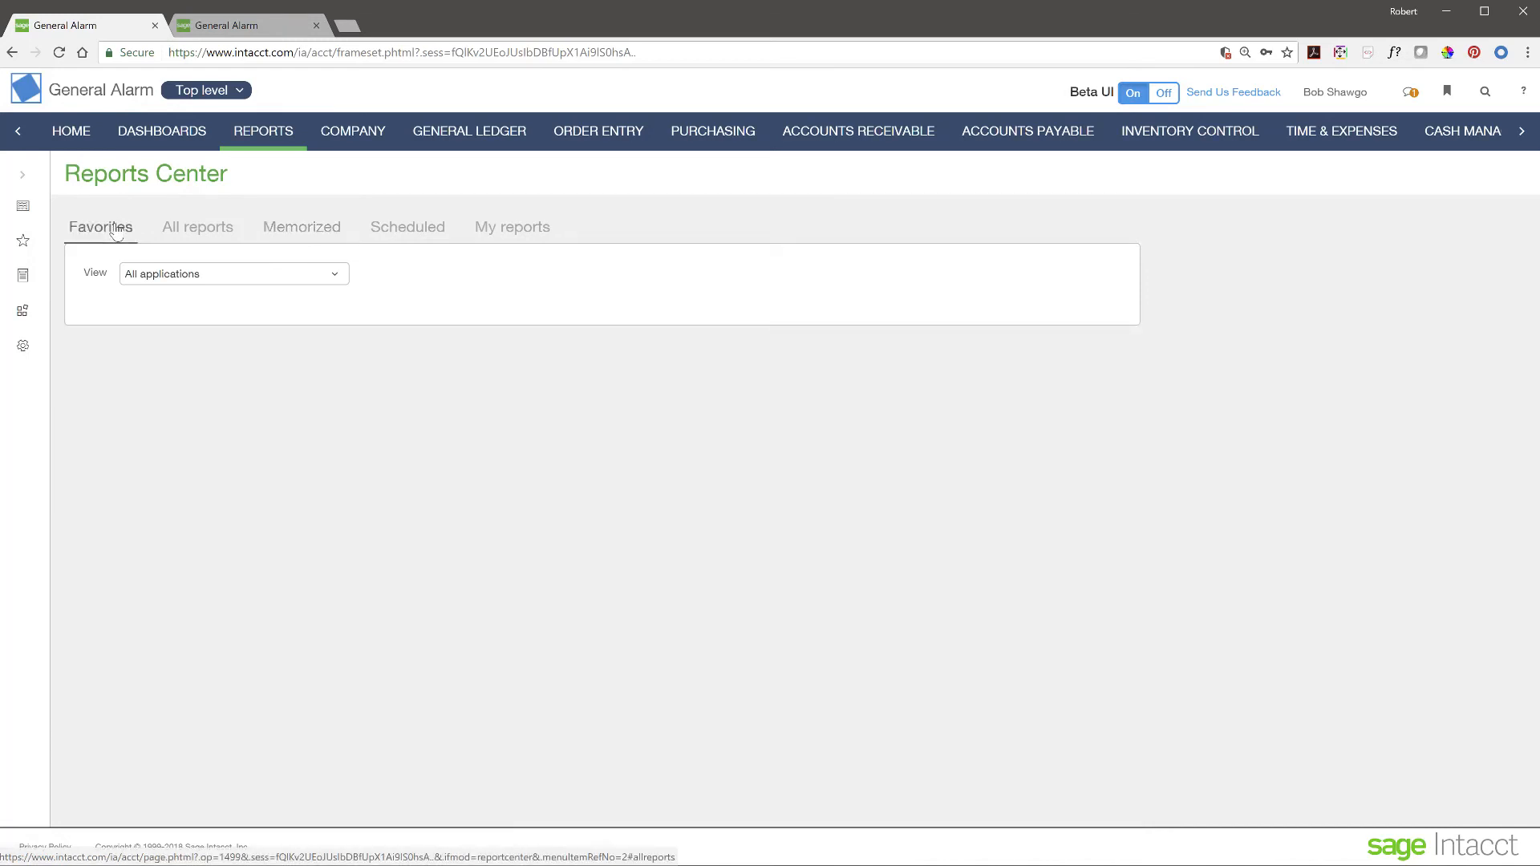
pyautogui.click(223, 234)
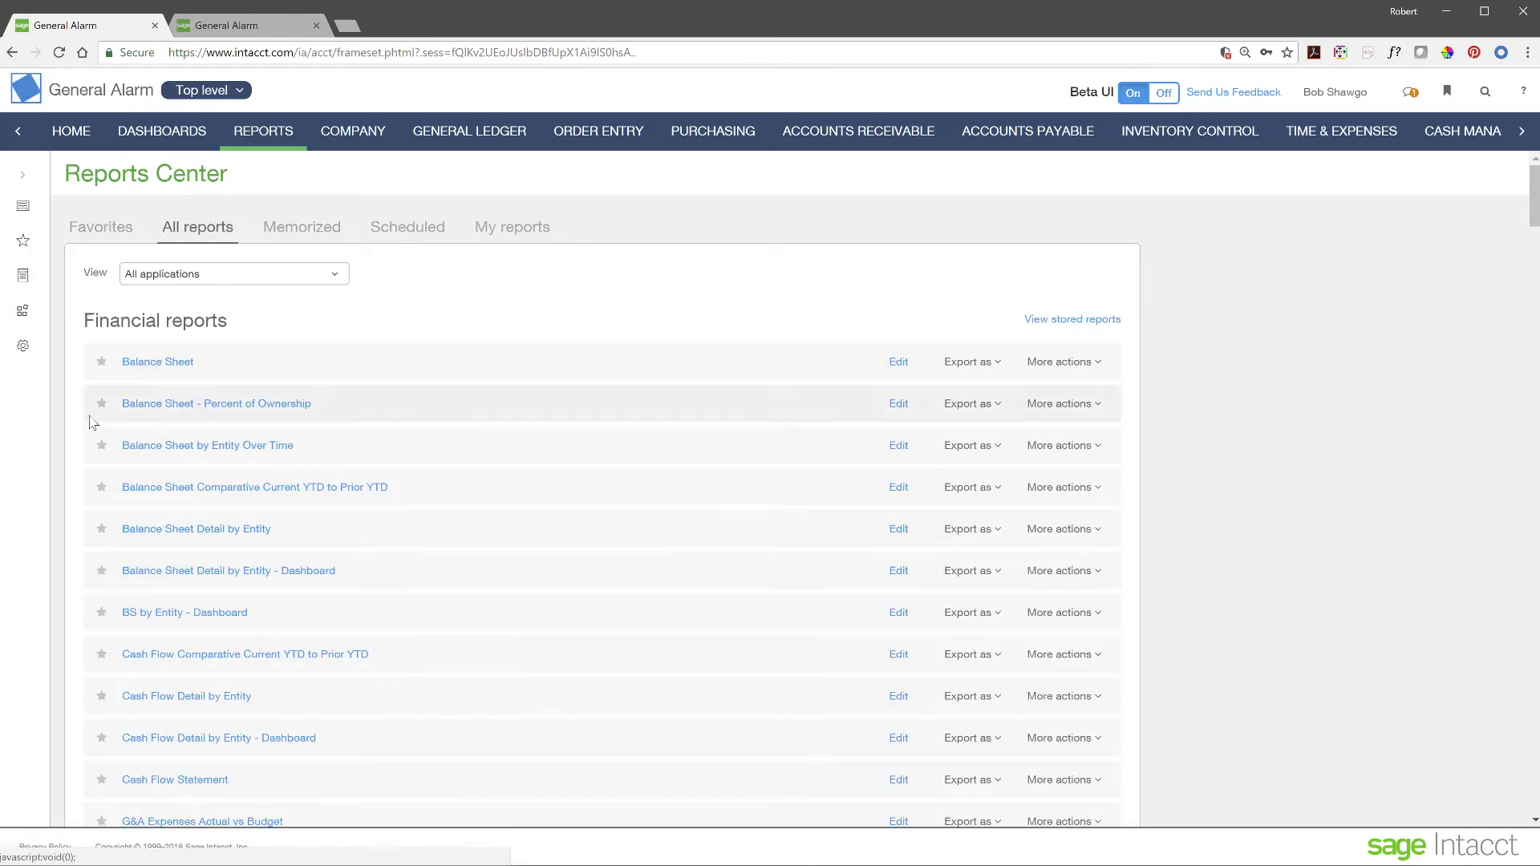
pyautogui.click(102, 363)
pyautogui.click(81, 231)
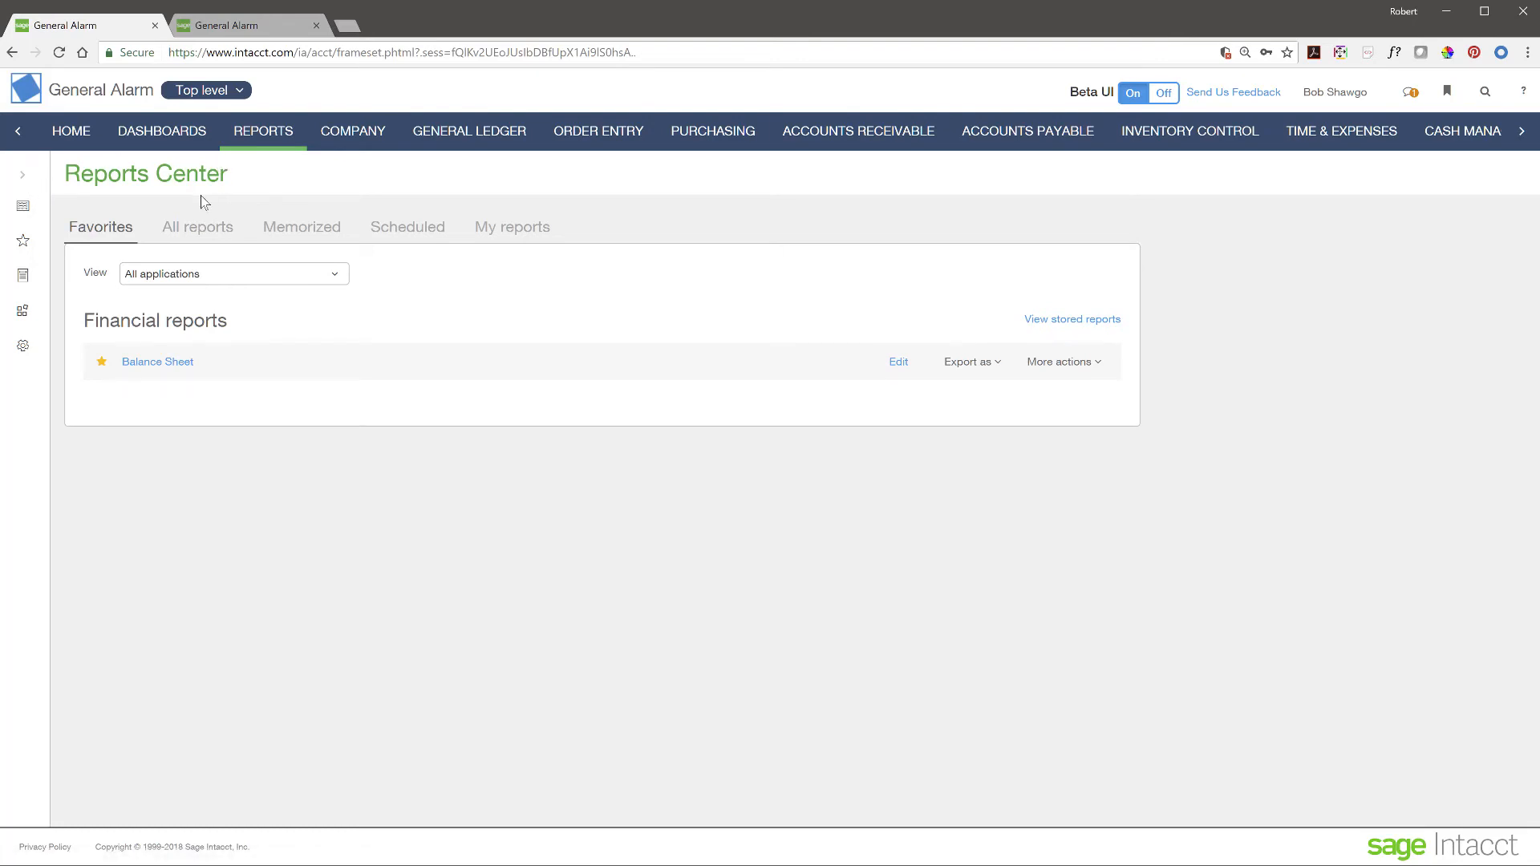
# - On the CFO dashboard, star the Daily View and Sales View dashboards and list Favorites
pyautogui.click(161, 133)
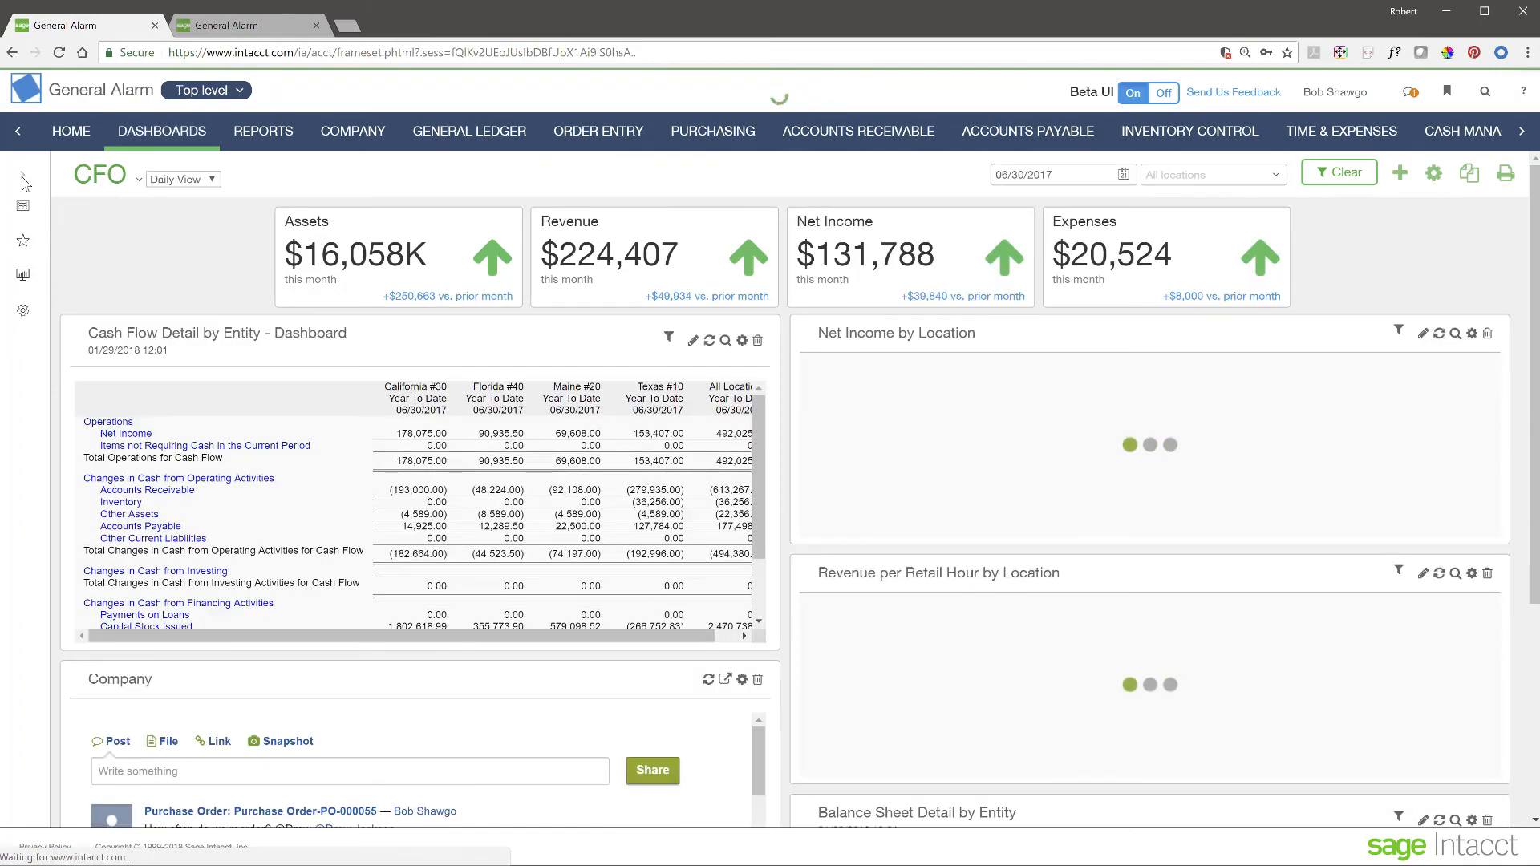
pyautogui.click(22, 178)
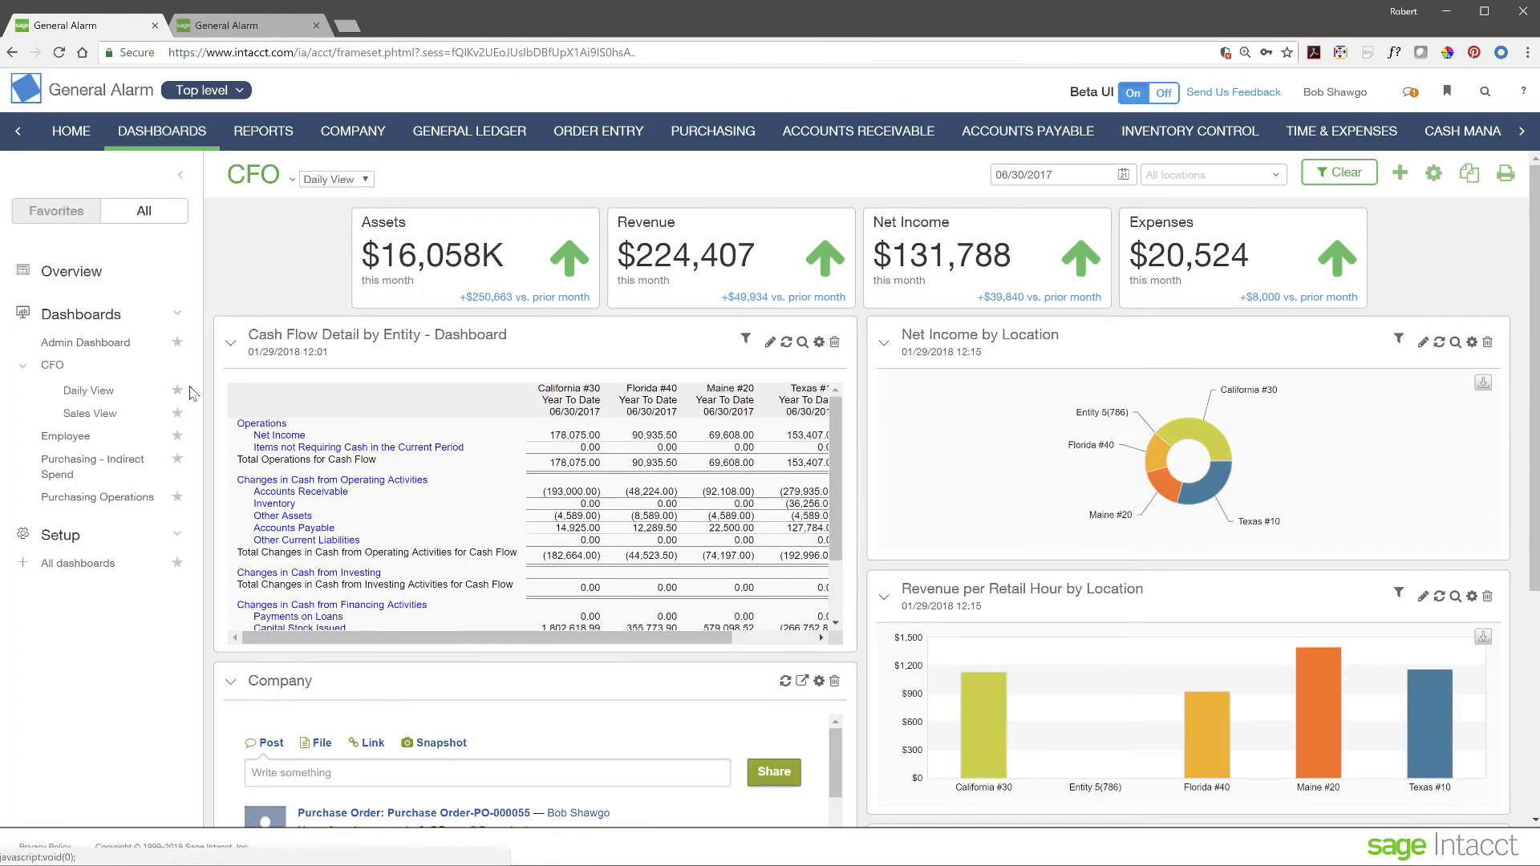
pyautogui.click(177, 392)
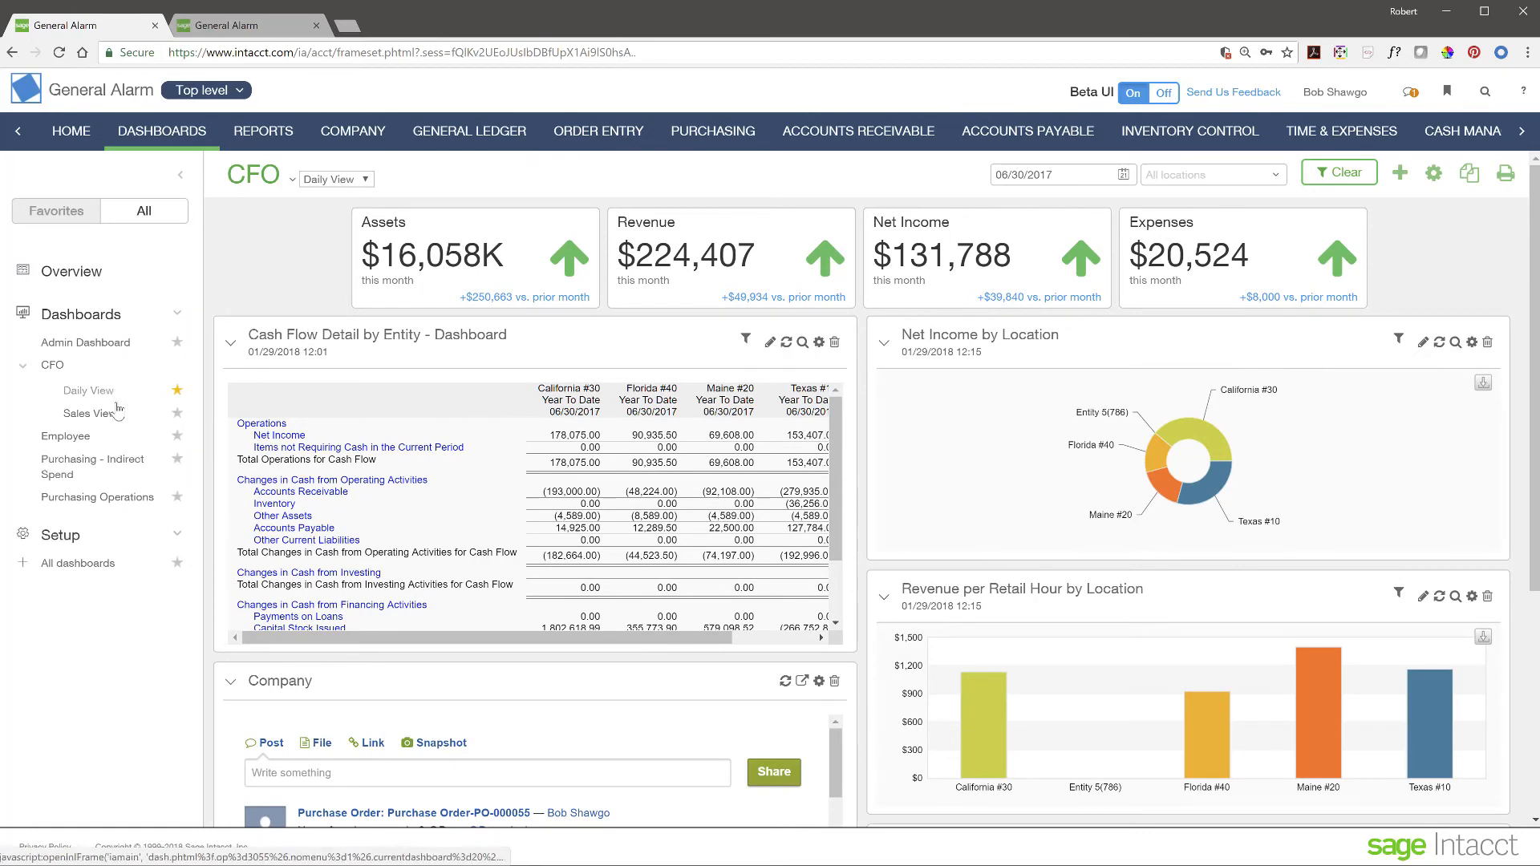
pyautogui.click(177, 414)
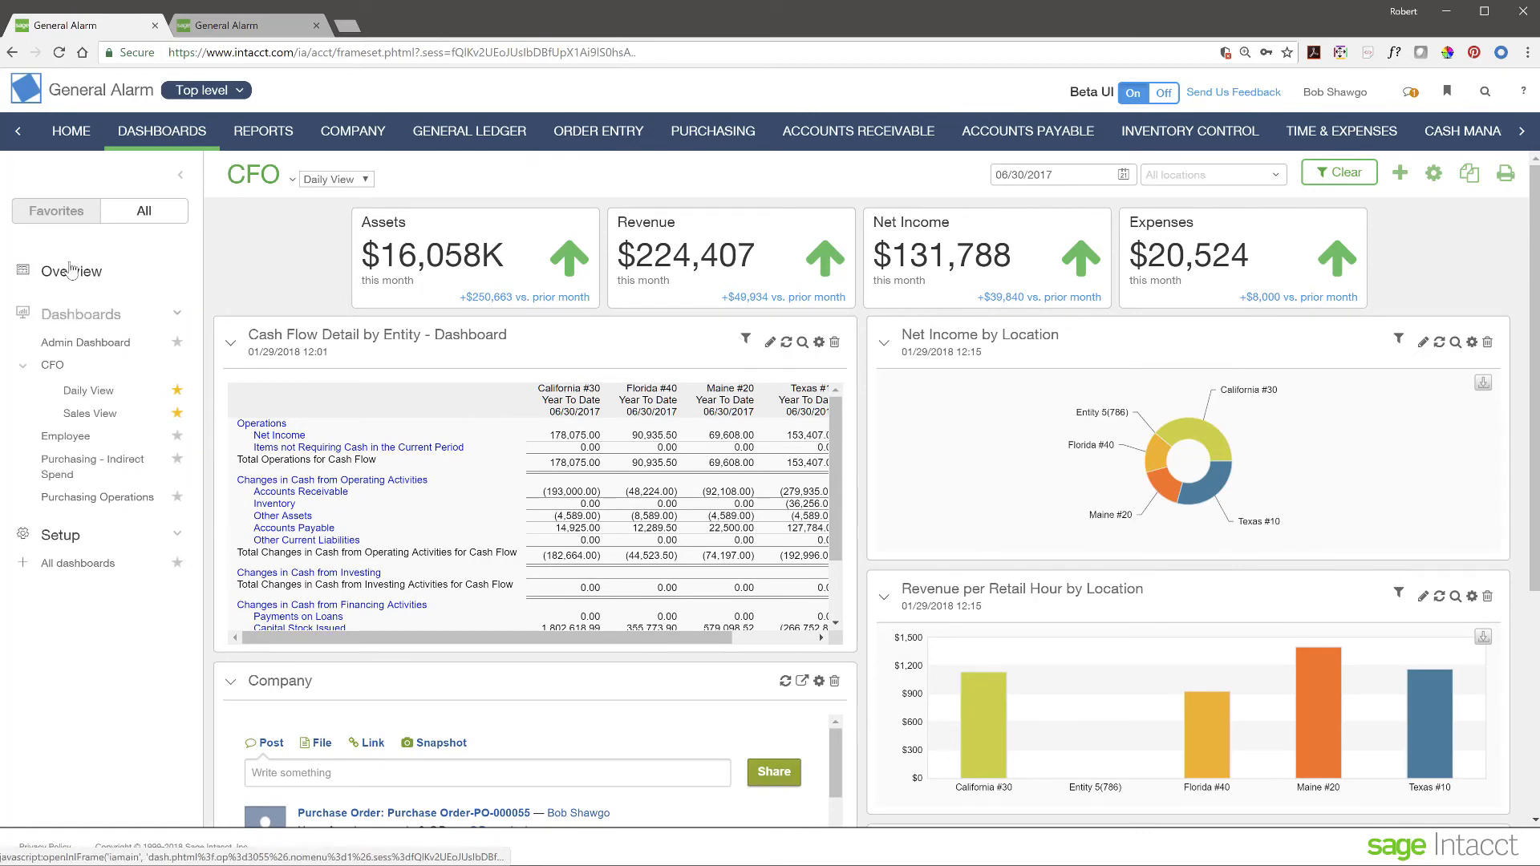
pyautogui.click(56, 211)
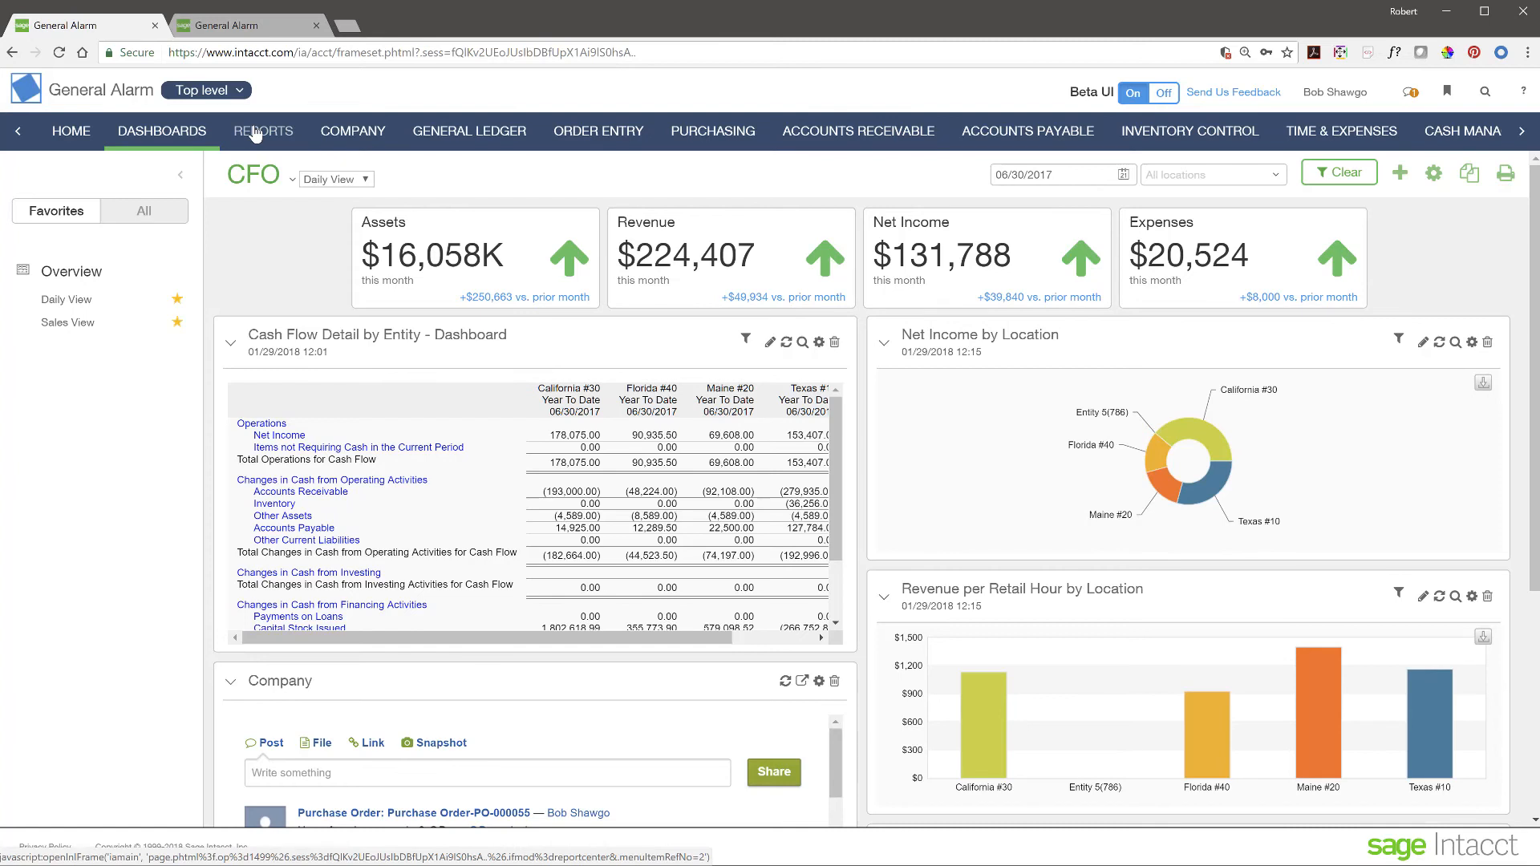
# - Collapse the dashboard panel and advance the slides past the agenda to Multi-Entity Insight Through Dynamic Dashboards
pyautogui.click(185, 178)
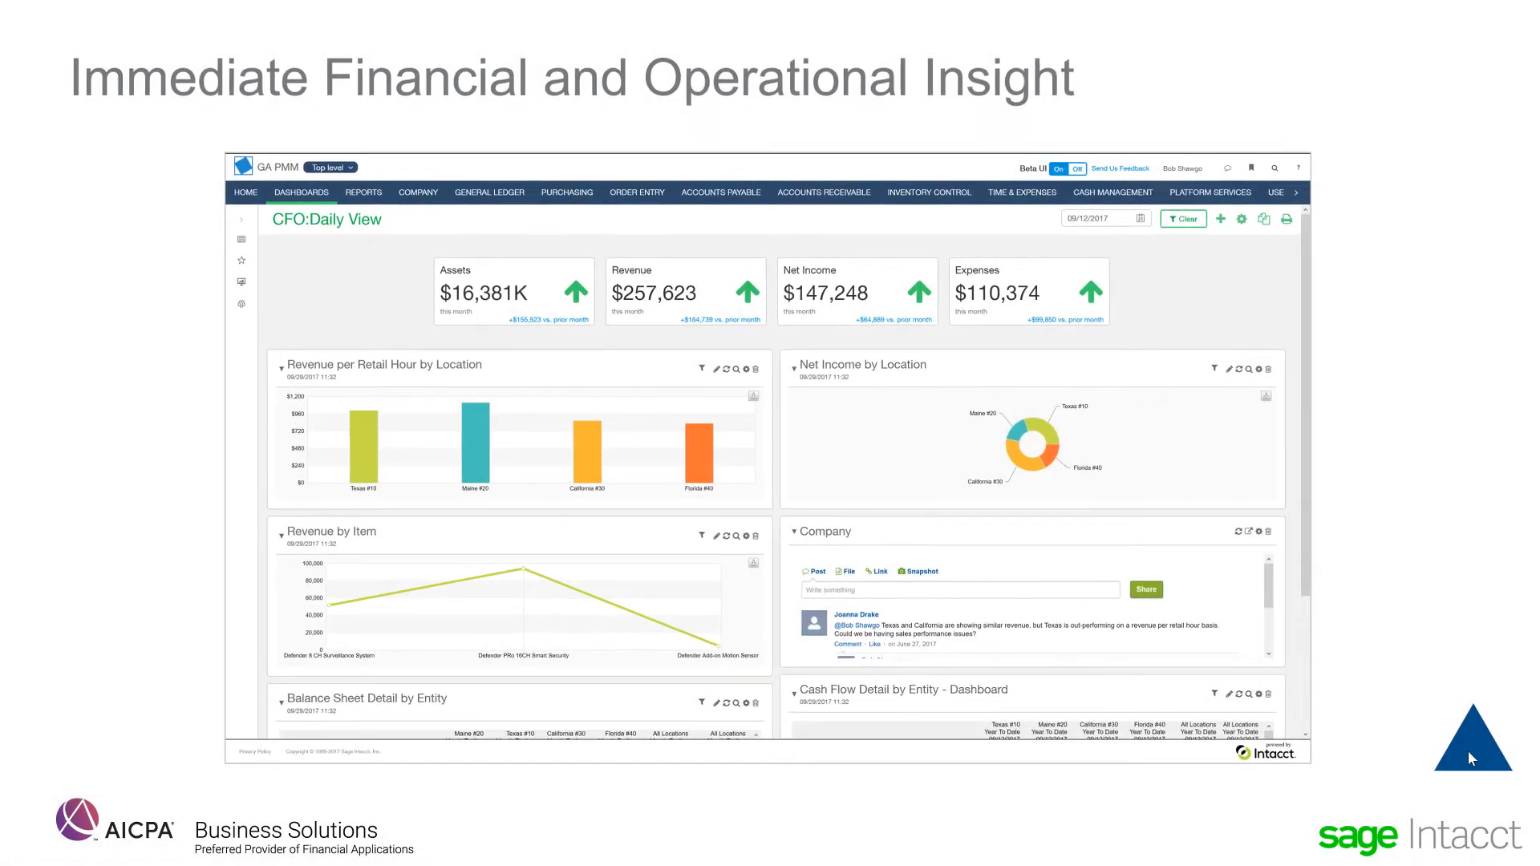
pyautogui.click(1471, 758)
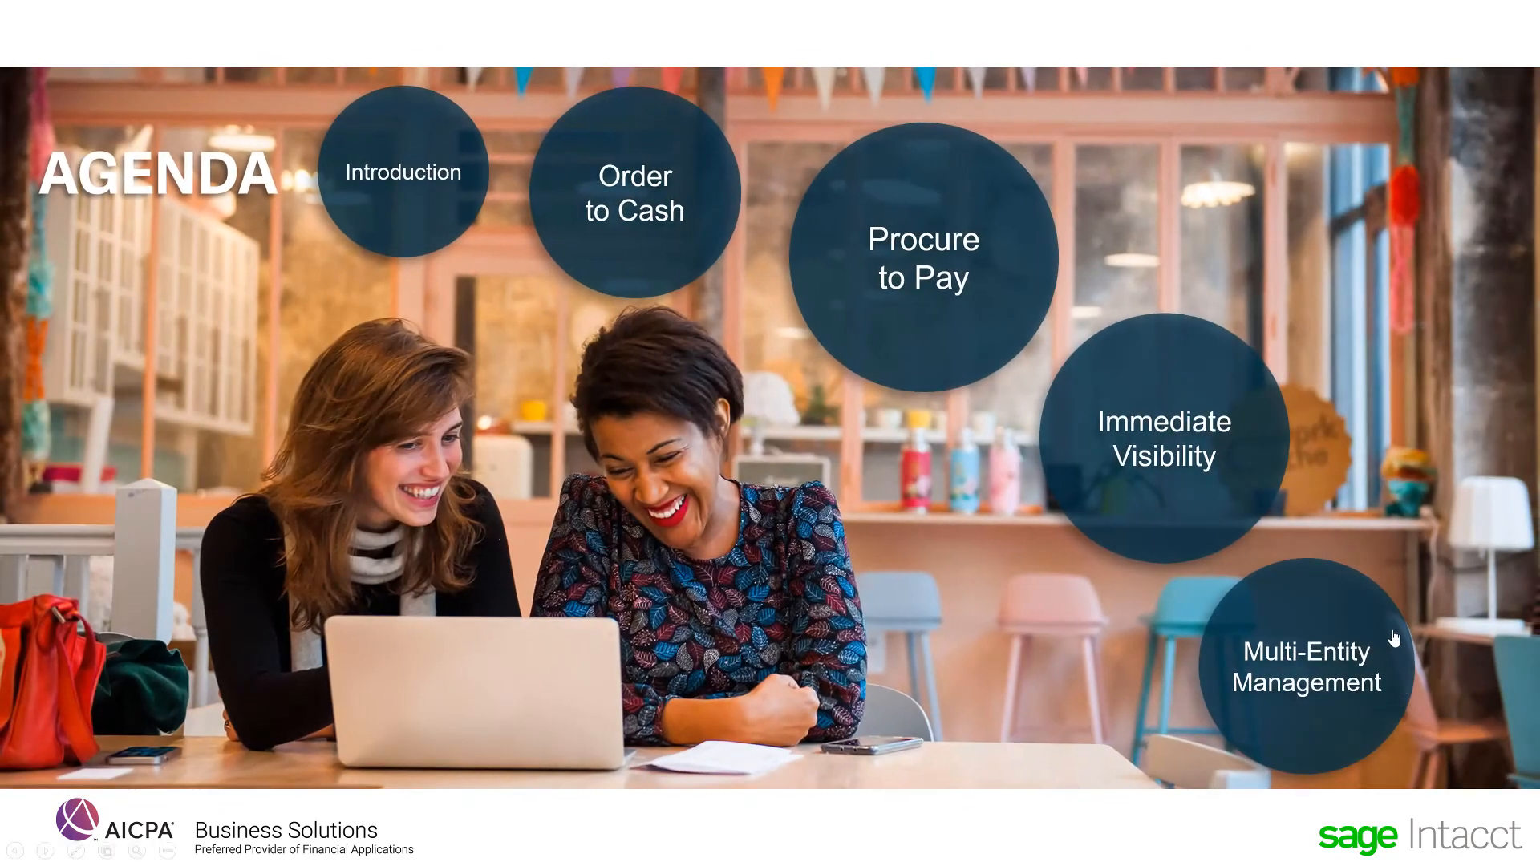
pyautogui.click(1354, 632)
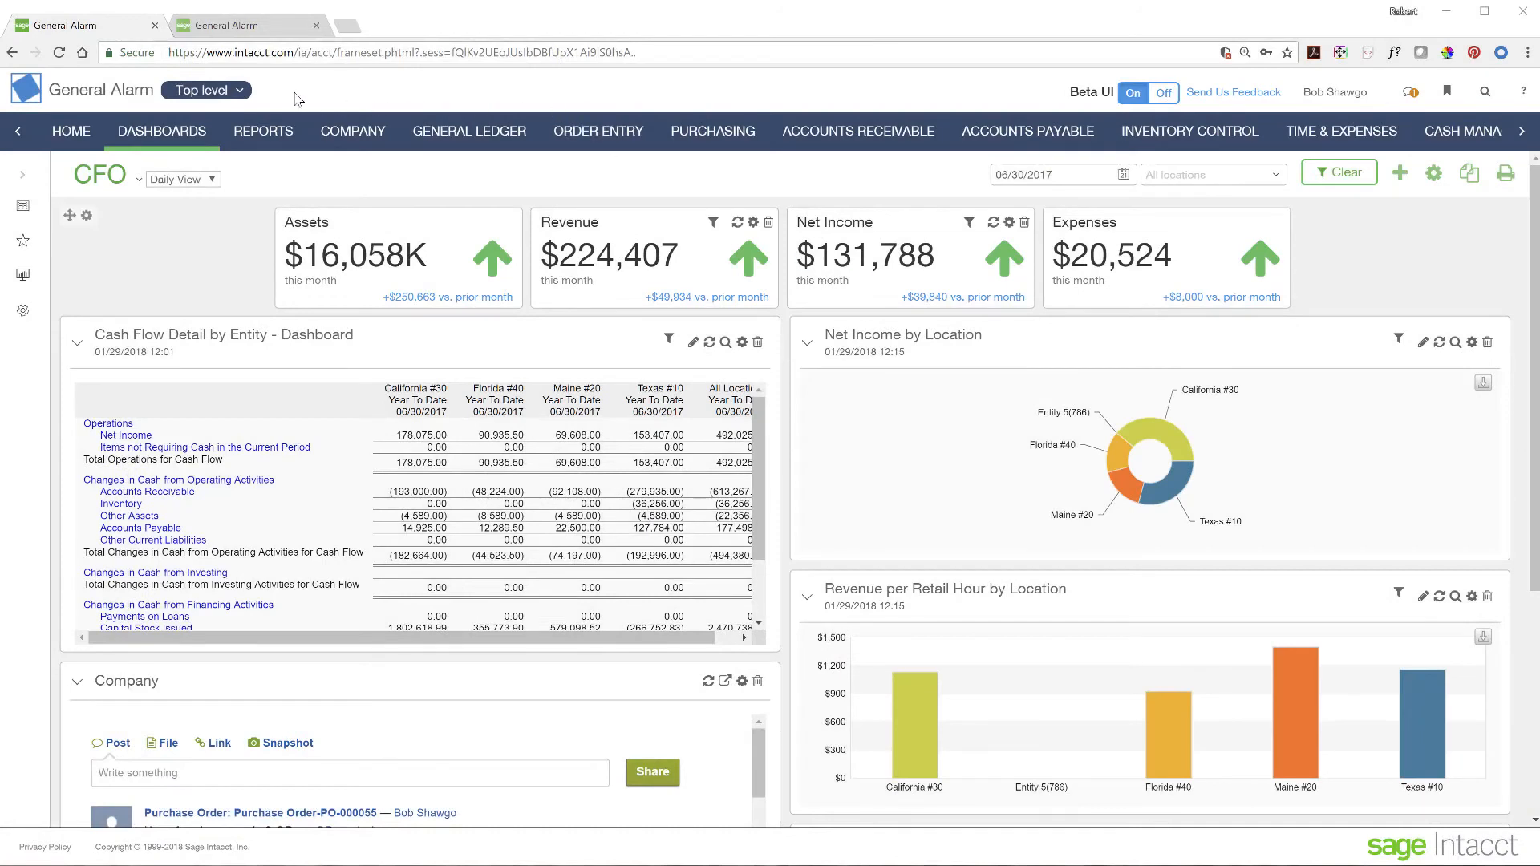
# - Switch the CFO dashboard to entity 10--Texas #10, showing Assets of $8,325,213
pyautogui.click(240, 92)
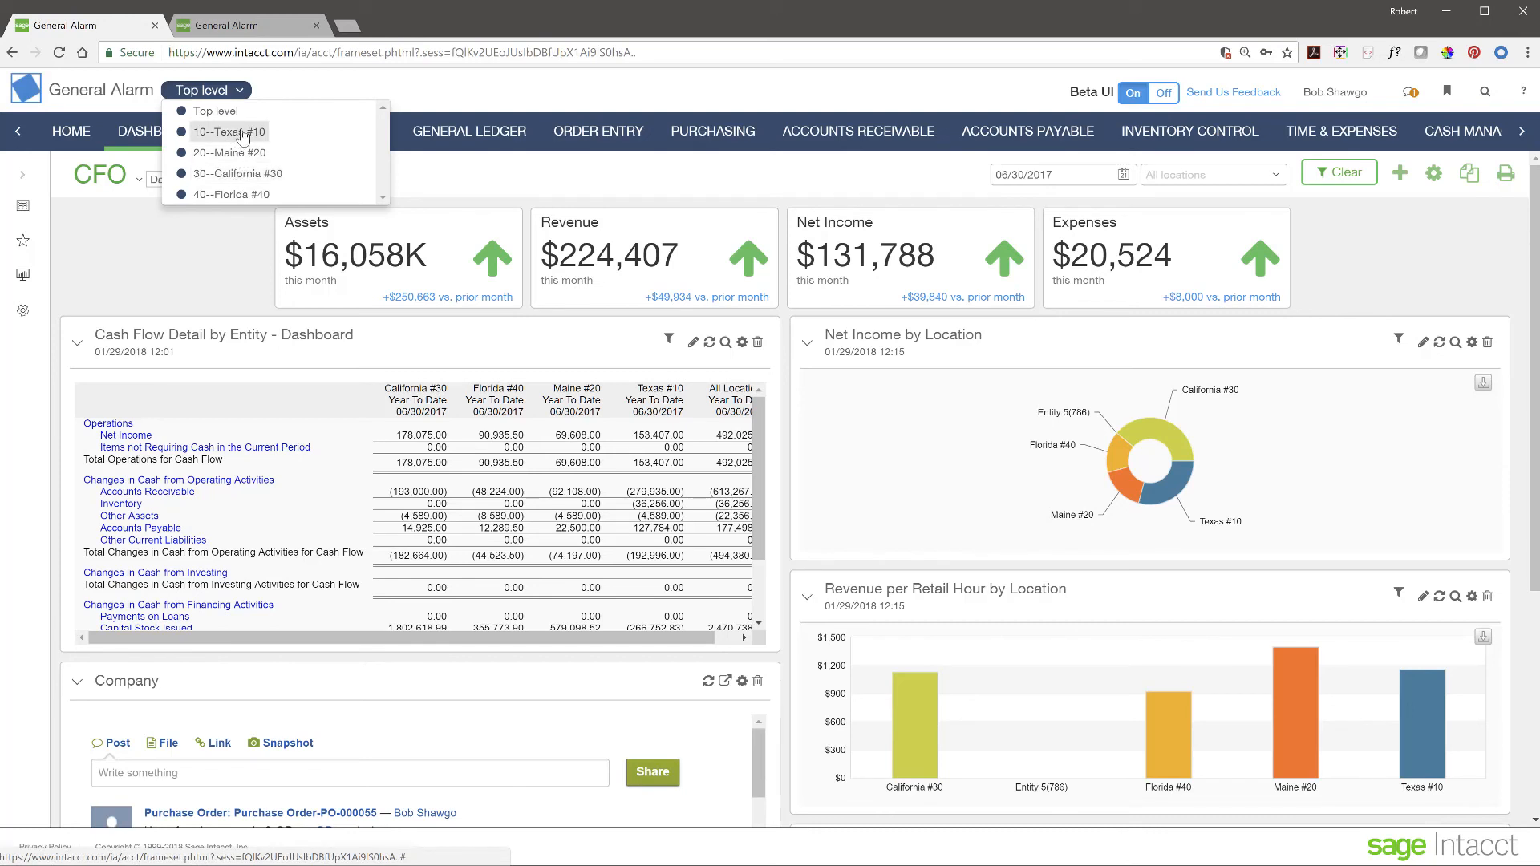
pyautogui.click(243, 136)
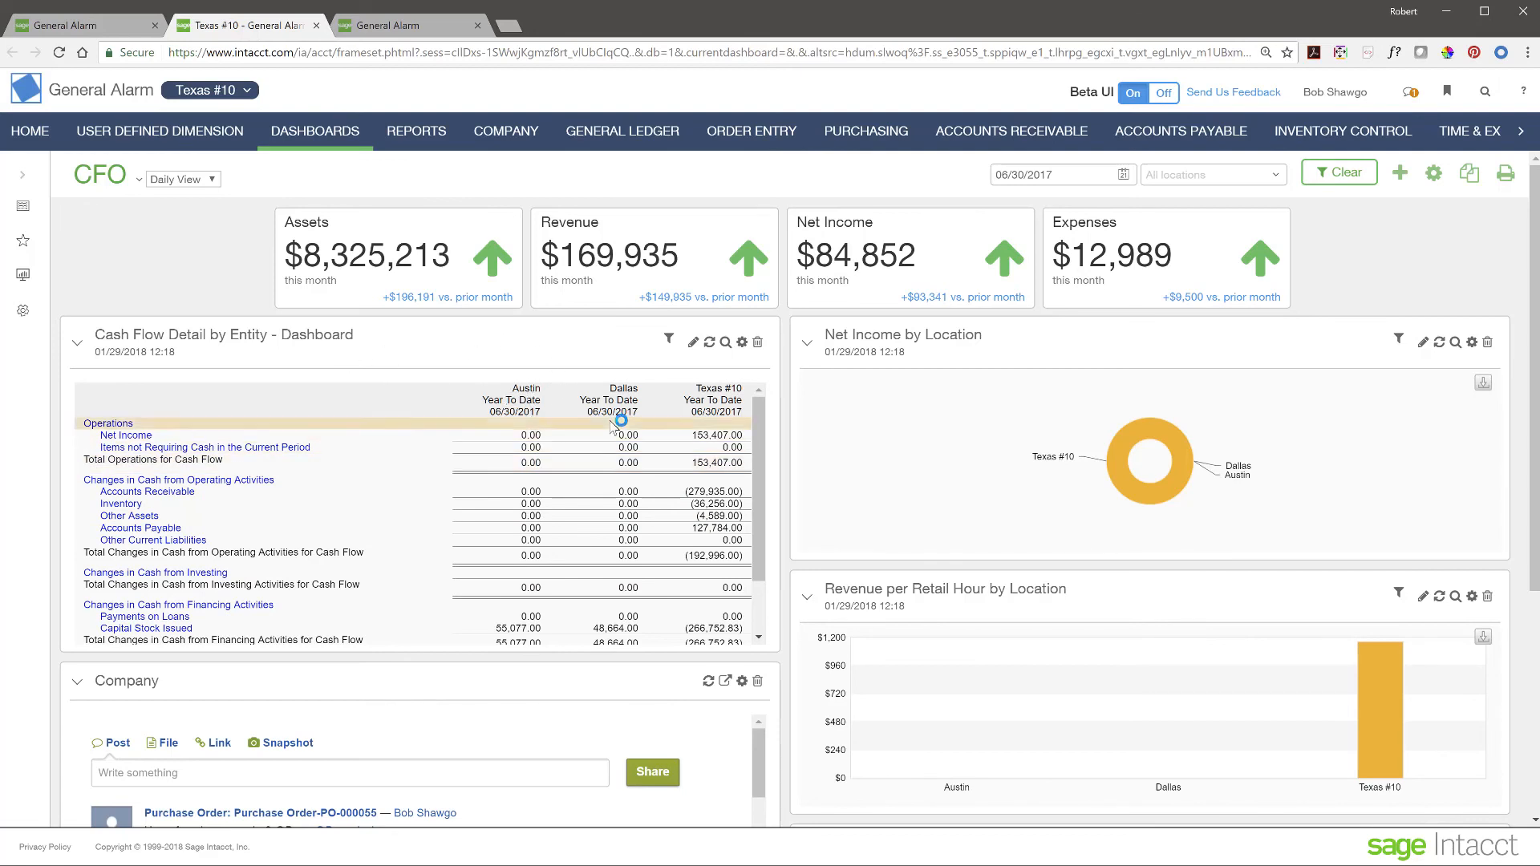
pyautogui.scroll(-5, 398, 554)
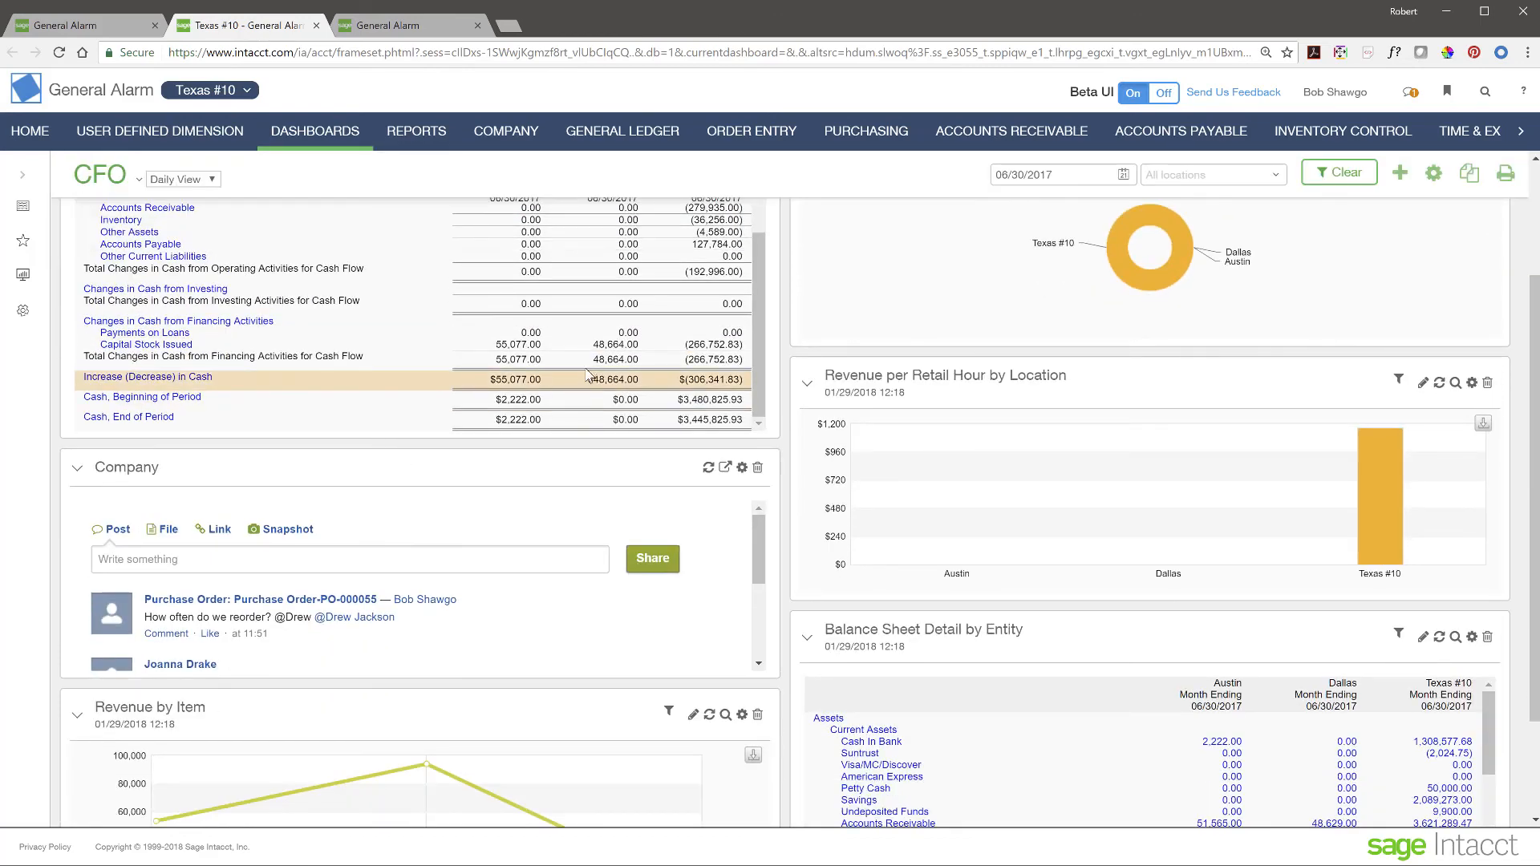
pyautogui.scroll(5, 374, 384)
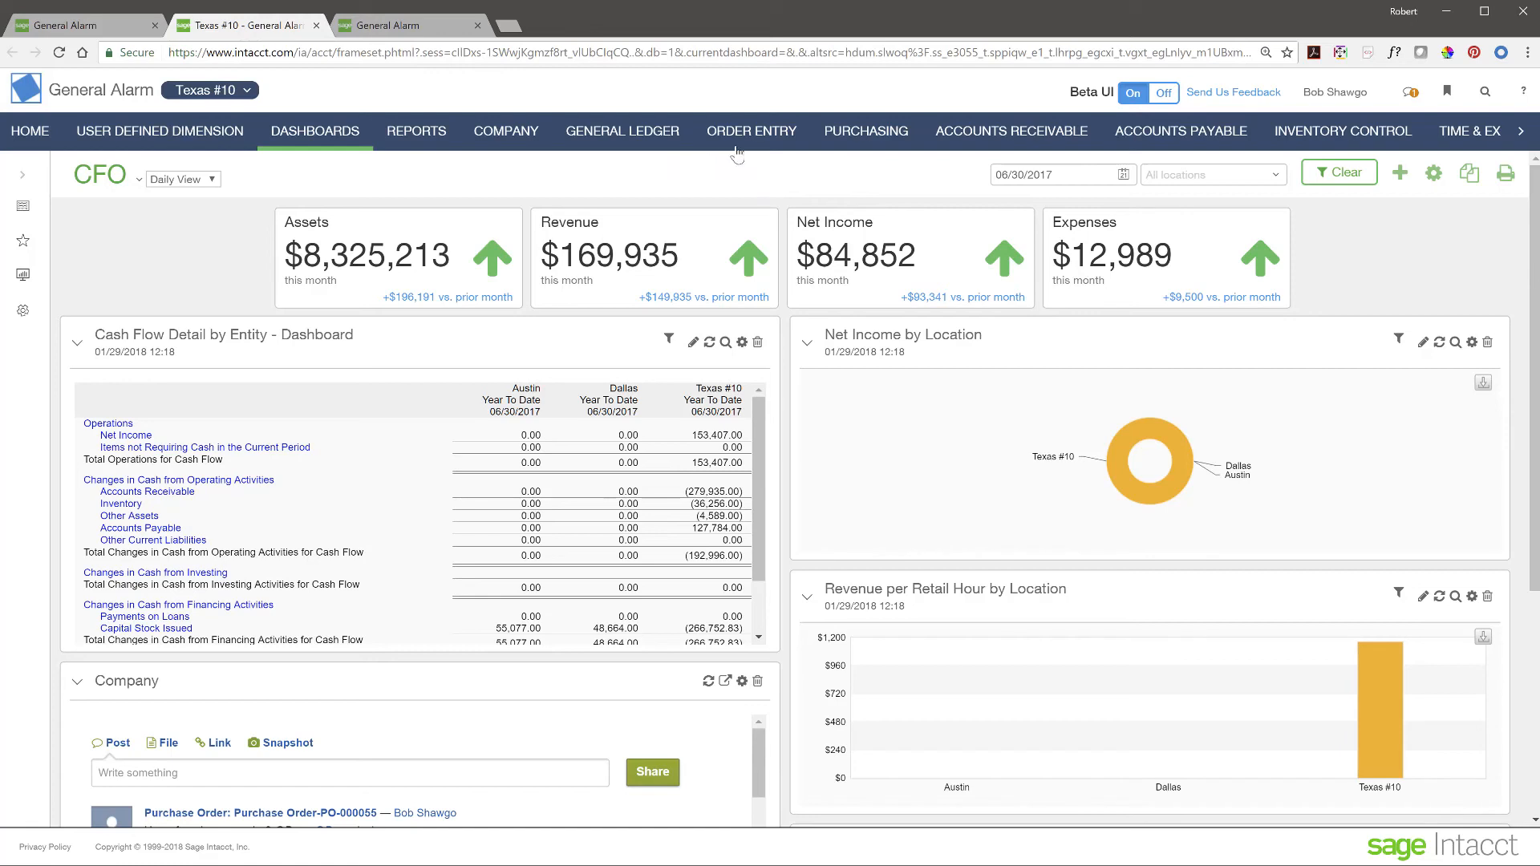
# - Start a new sales quote with item 21052, Defender 8 CH Surveillance System, on line 1
pyautogui.click(762, 142)
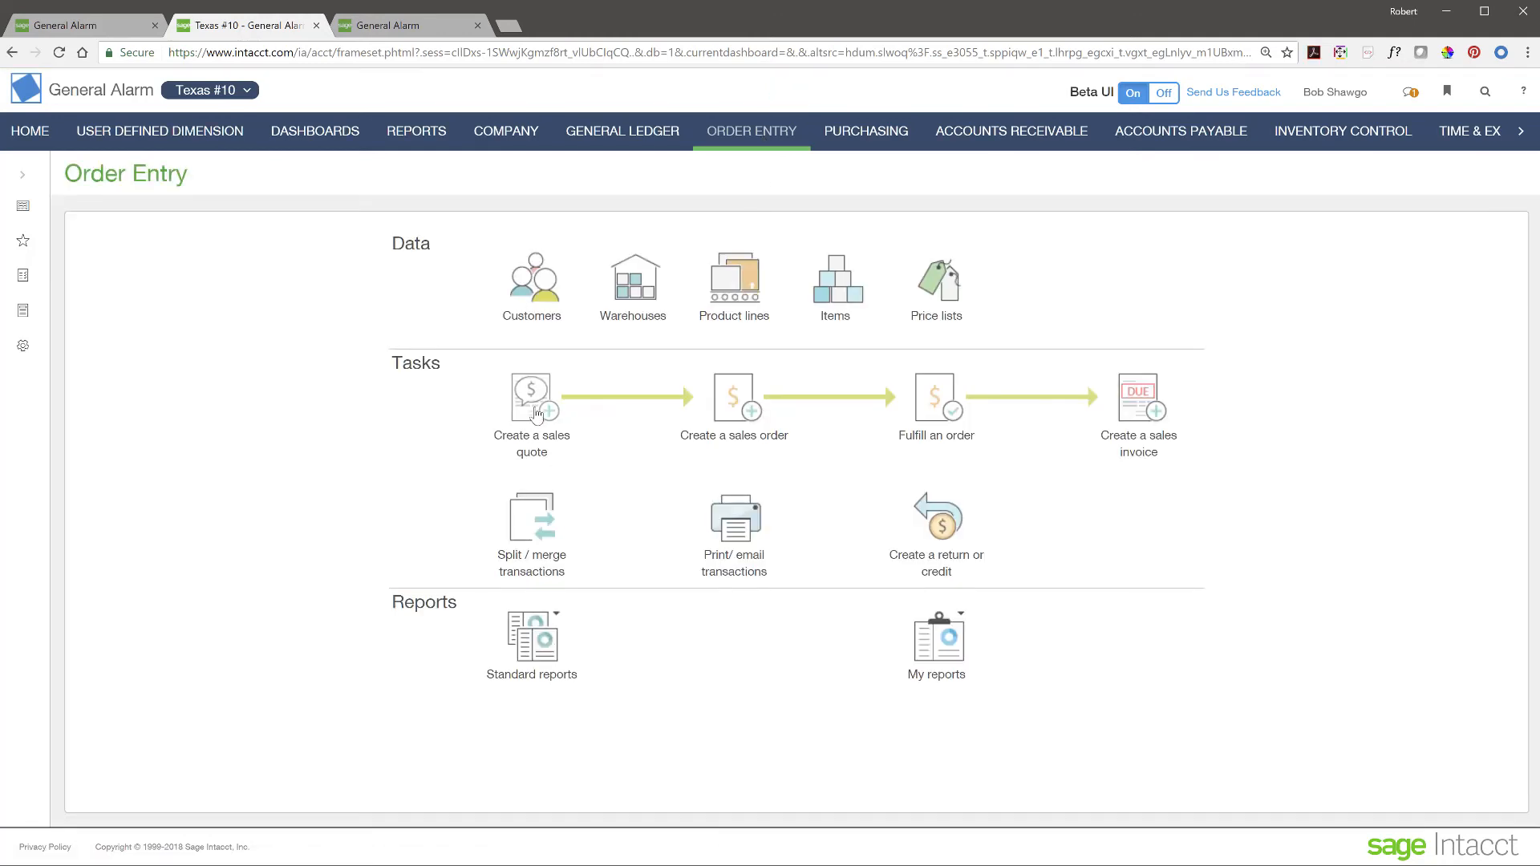
pyautogui.click(537, 413)
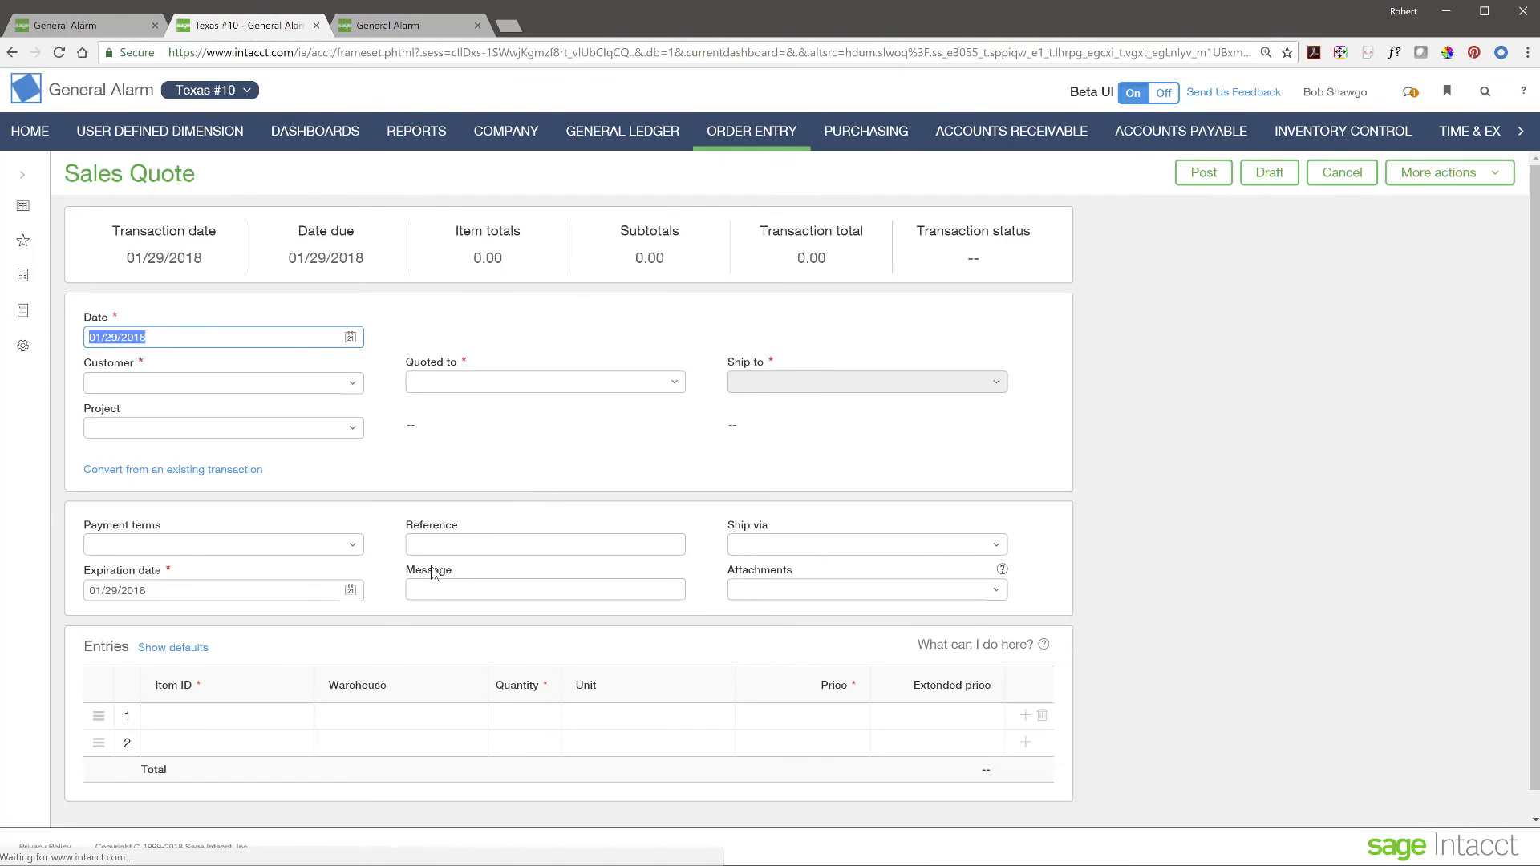
pyautogui.scroll(-1, 433, 572)
pyautogui.click(278, 693)
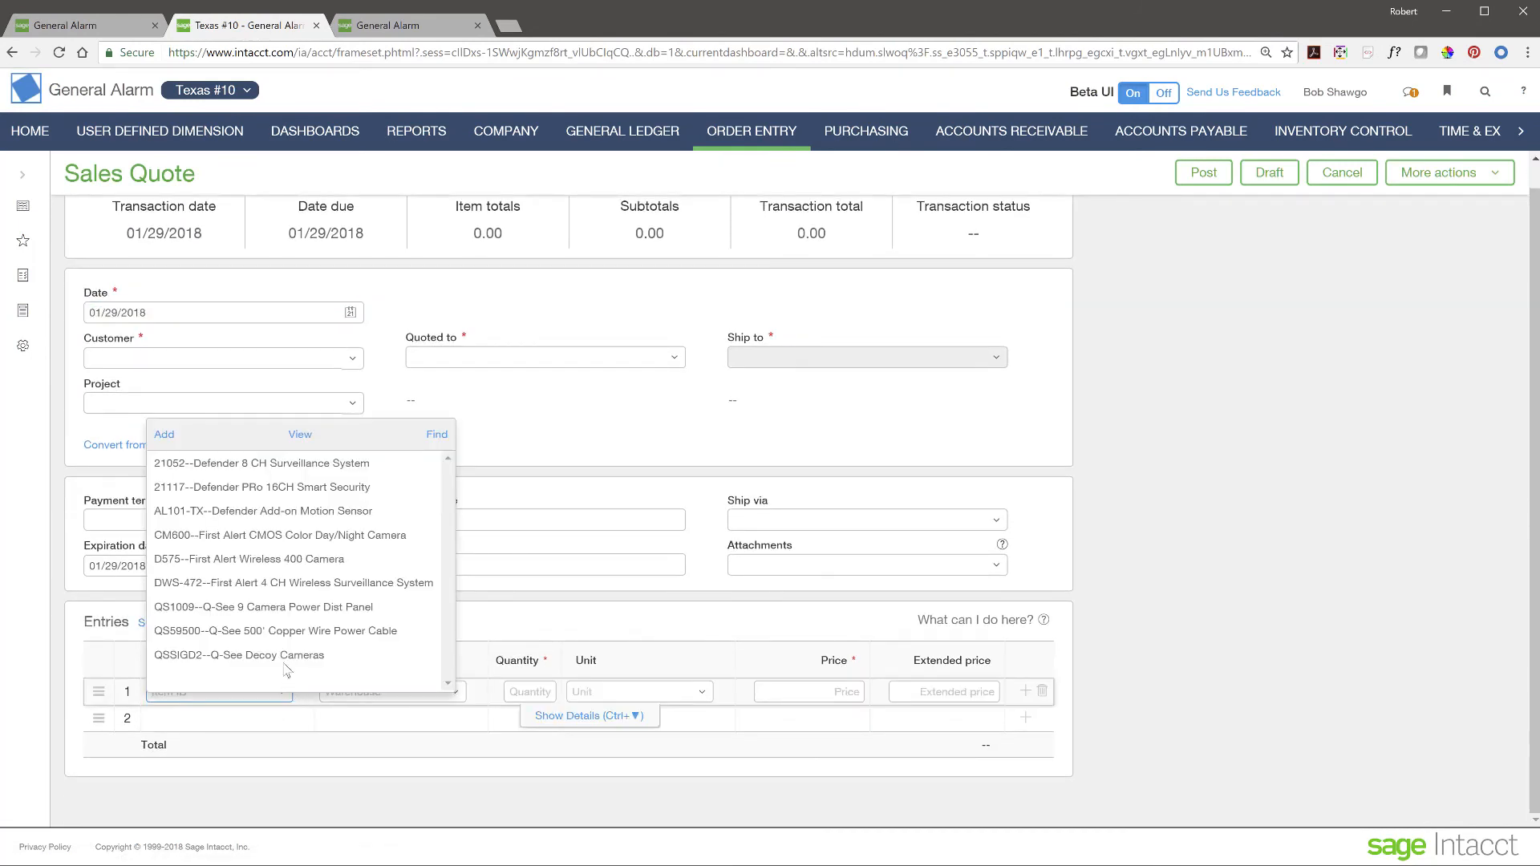
pyautogui.click(237, 465)
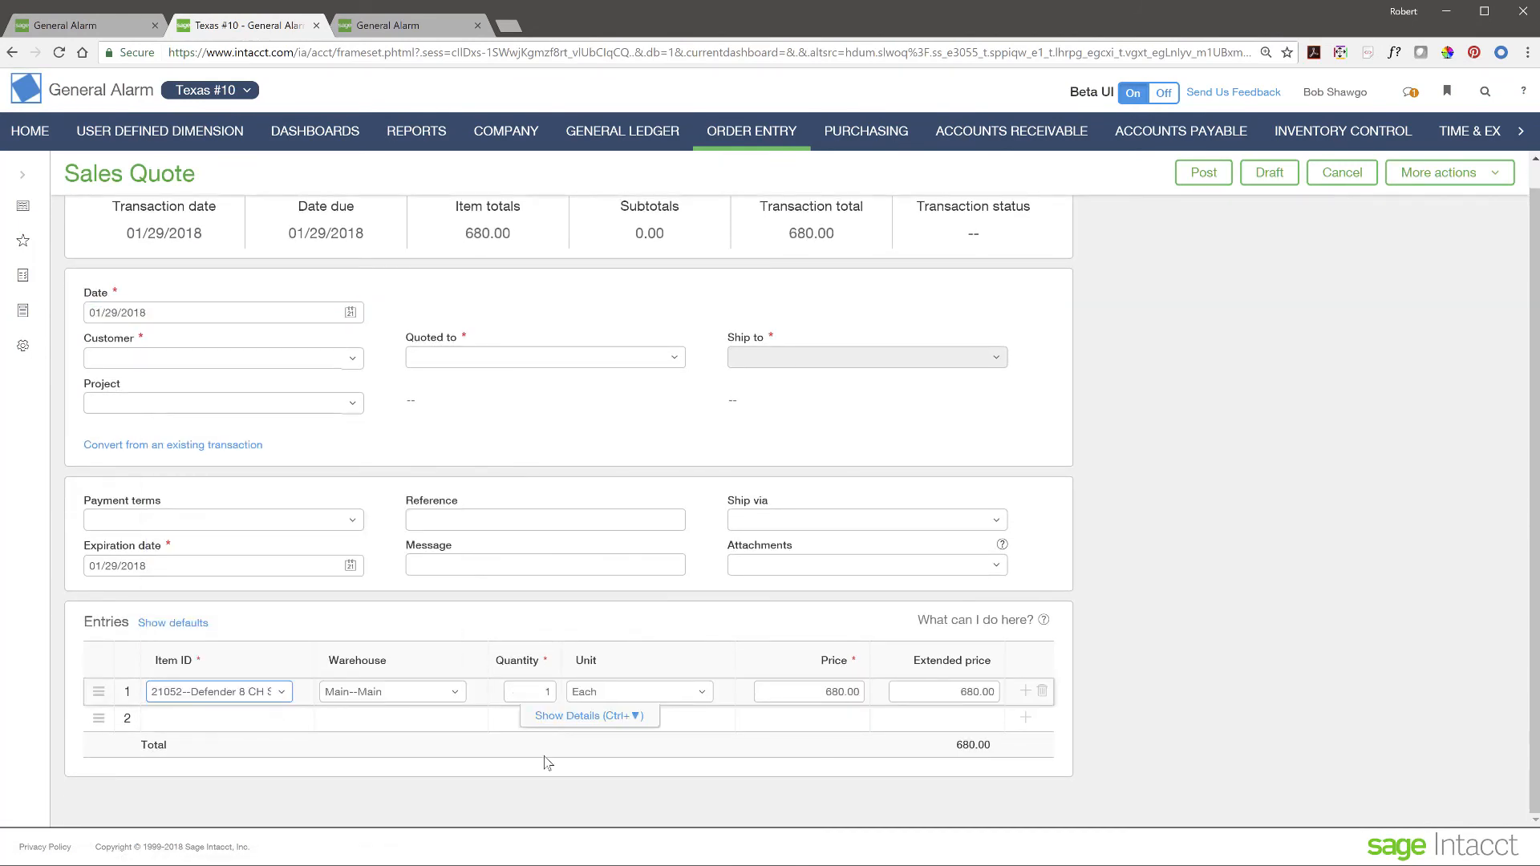
# - View line 1's extra details, then cancel the sales quote without saving
pyautogui.click(561, 715)
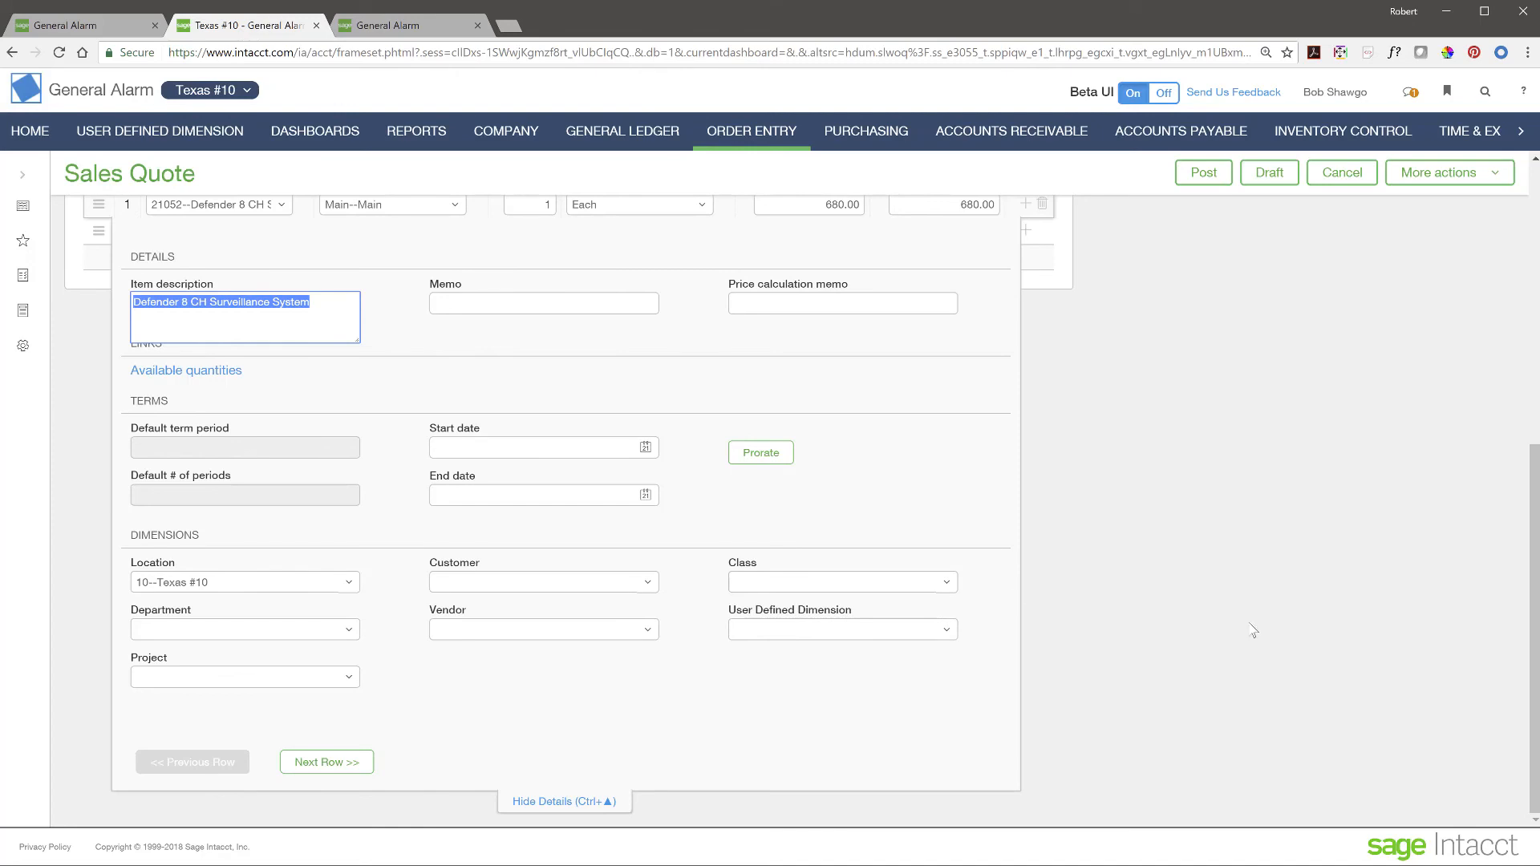
pyautogui.scroll(6, 1254, 631)
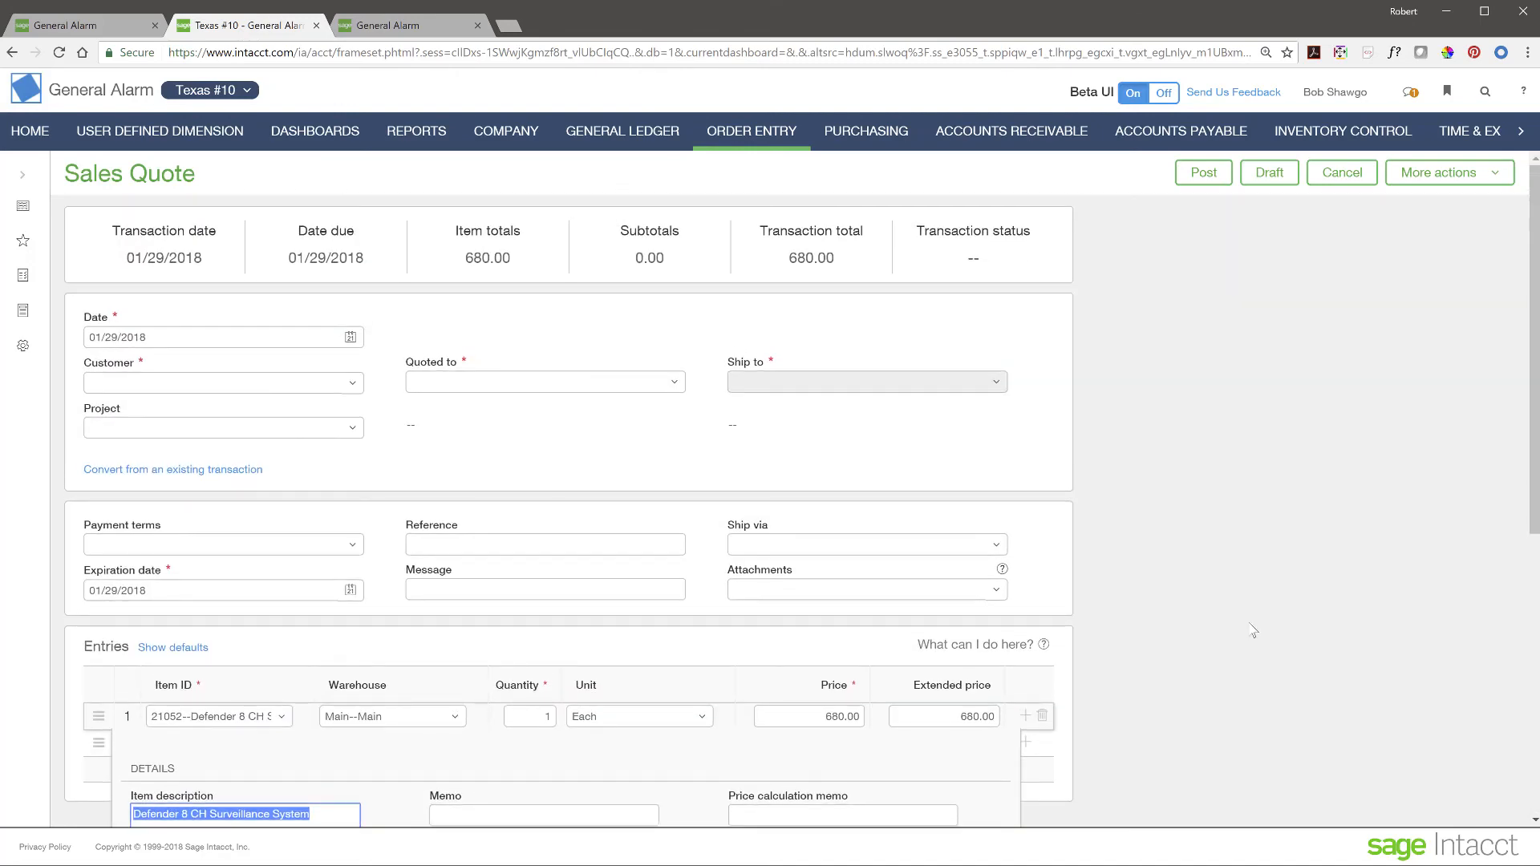
pyautogui.click(1339, 178)
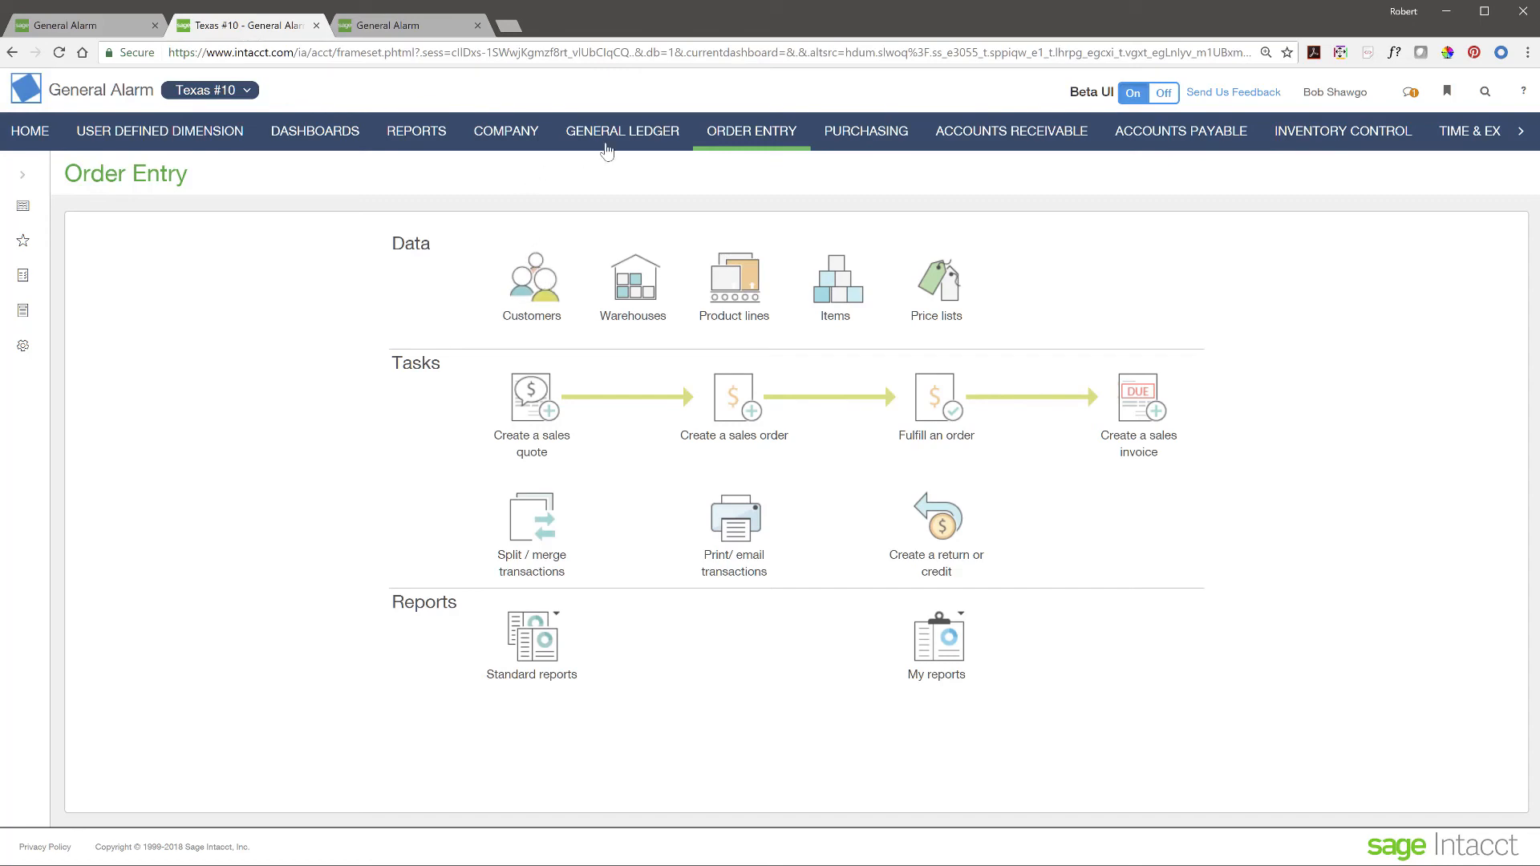
# - Open the customer list for 30--California #30, then return to the top-level dashboard tab
pyautogui.click(543, 290)
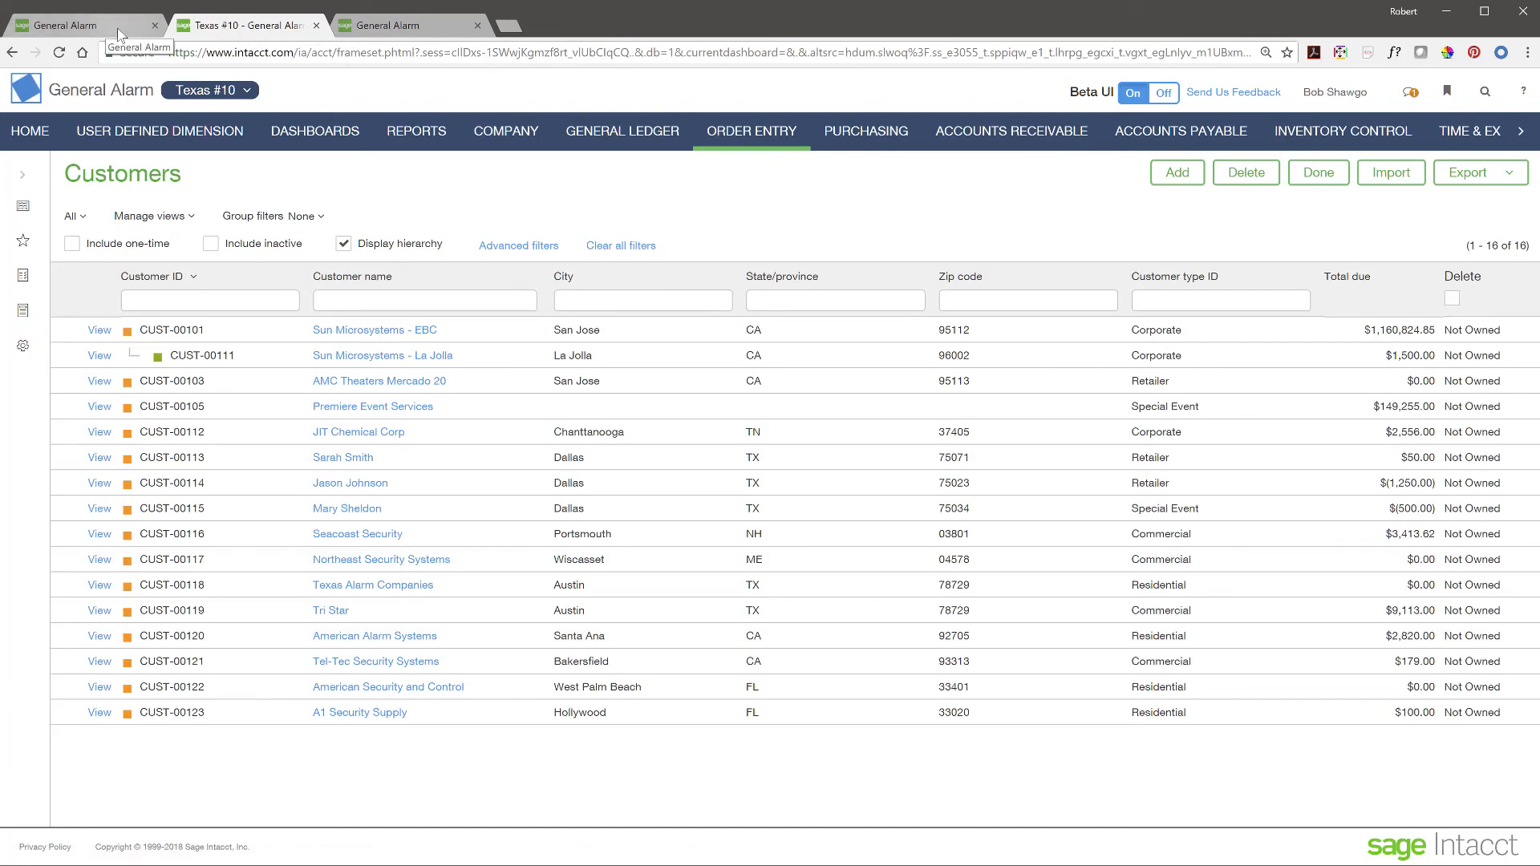
pyautogui.click(253, 92)
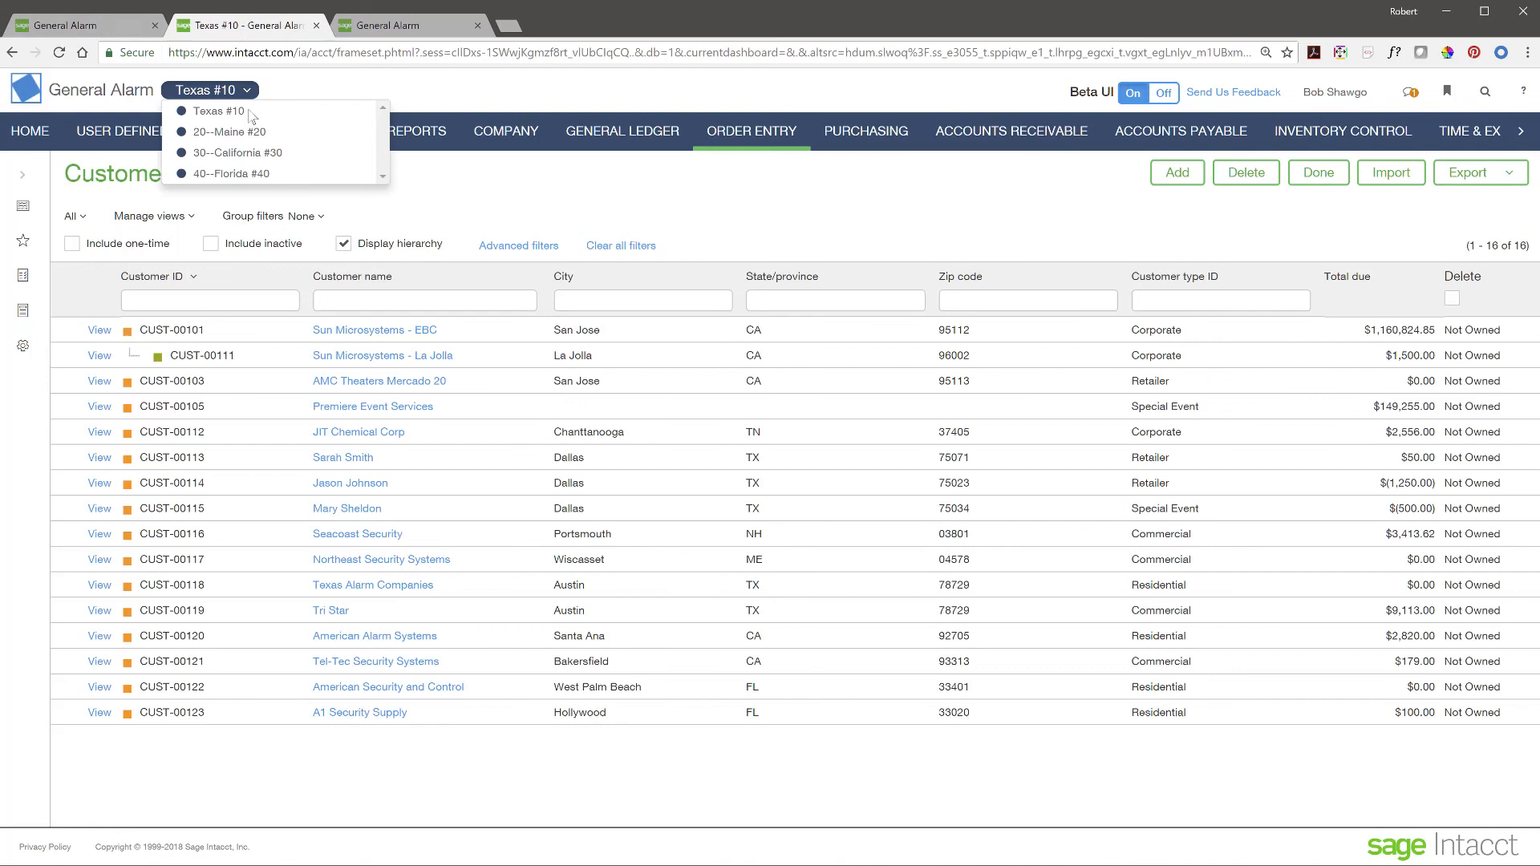
pyautogui.click(241, 153)
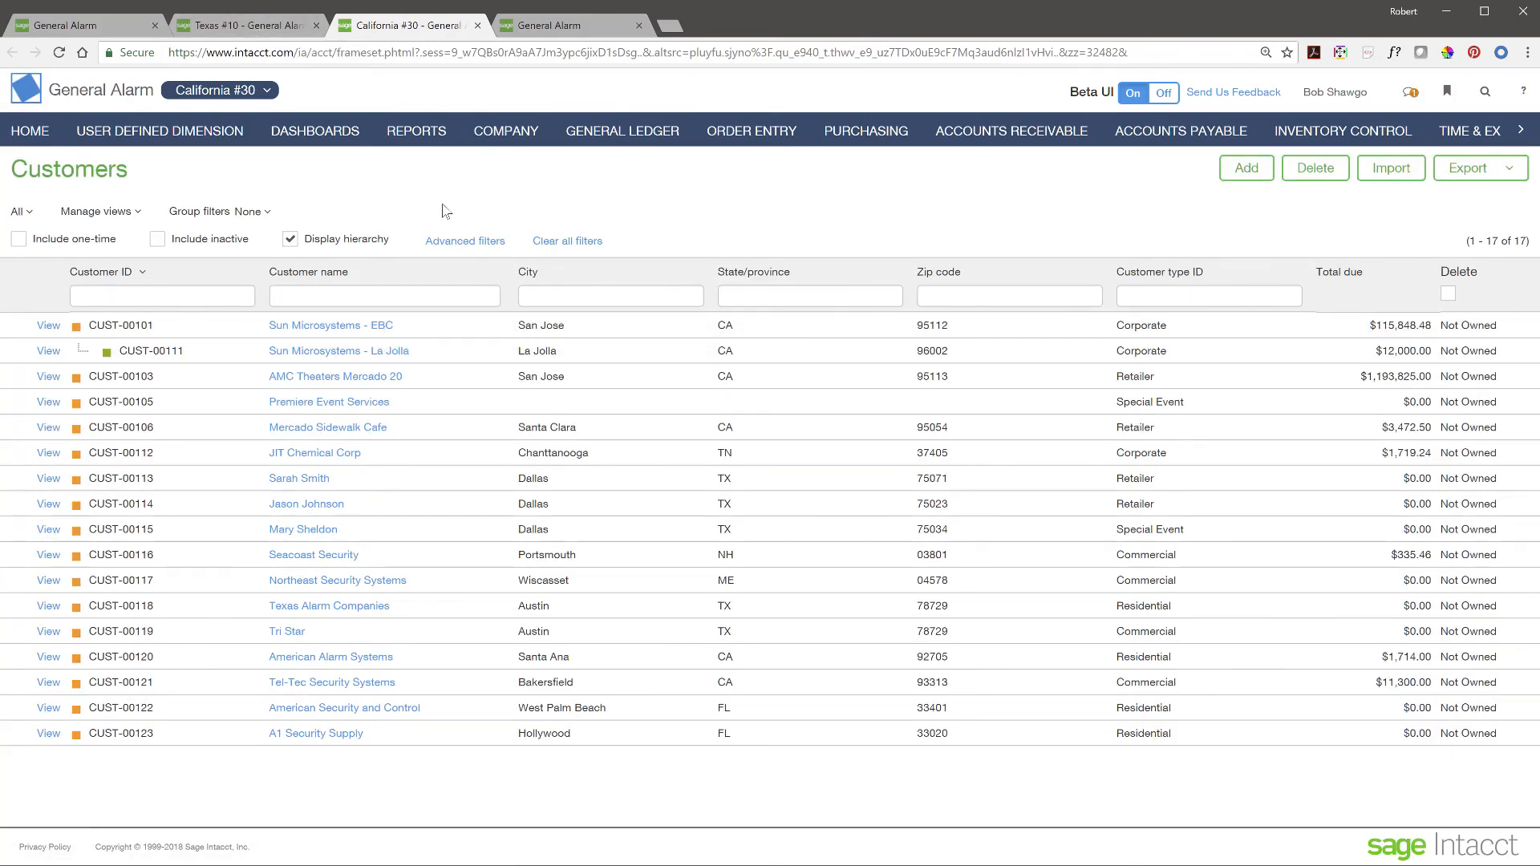
pyautogui.click(108, 26)
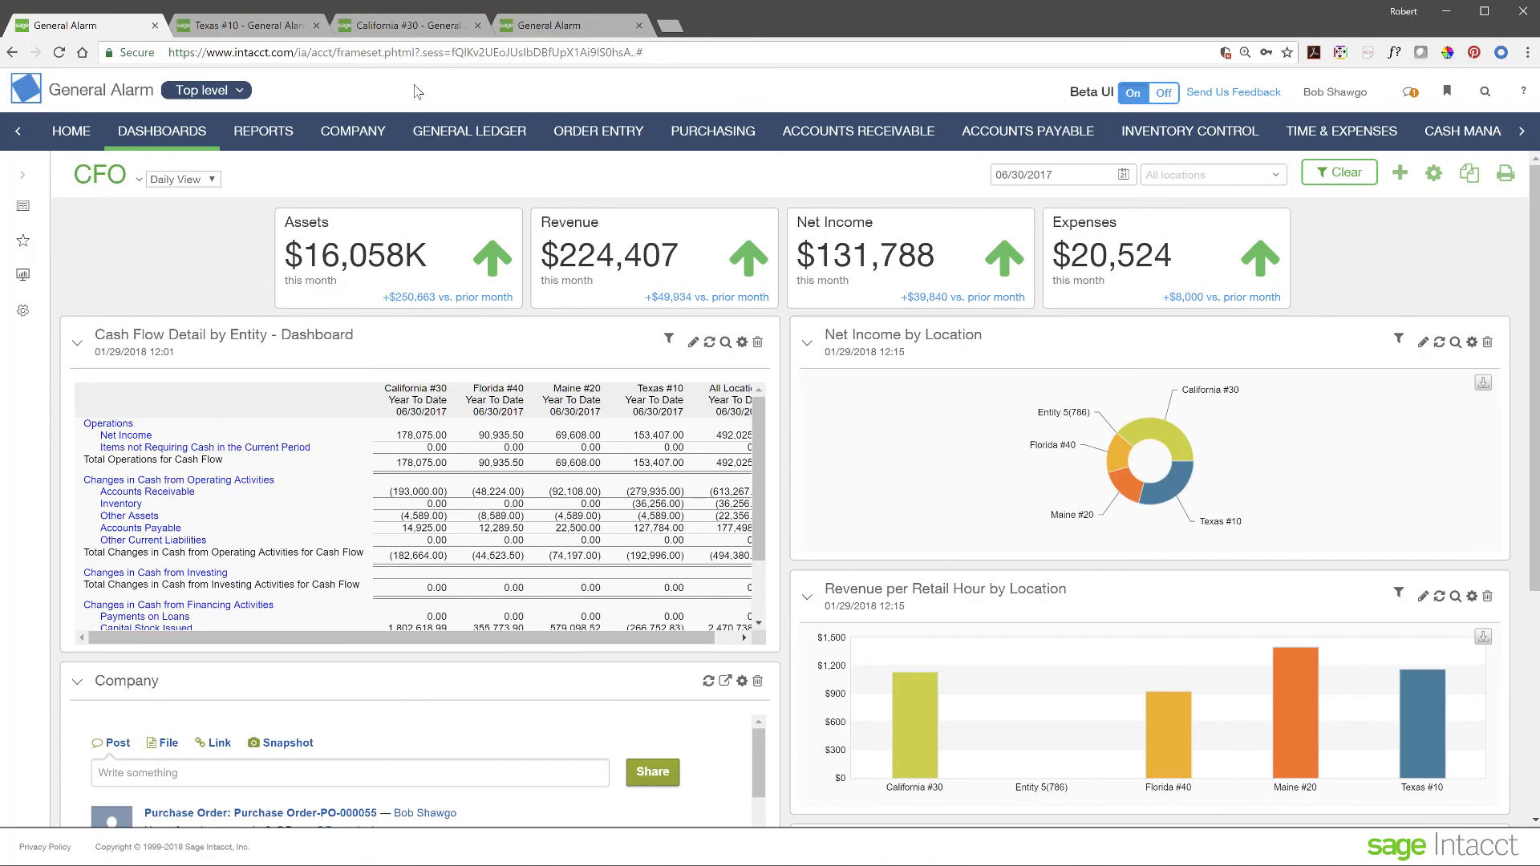
# - In the second user's tab, open the home page and check its entities: Top level, Texas #10, Maine #20
pyautogui.click(265, 27)
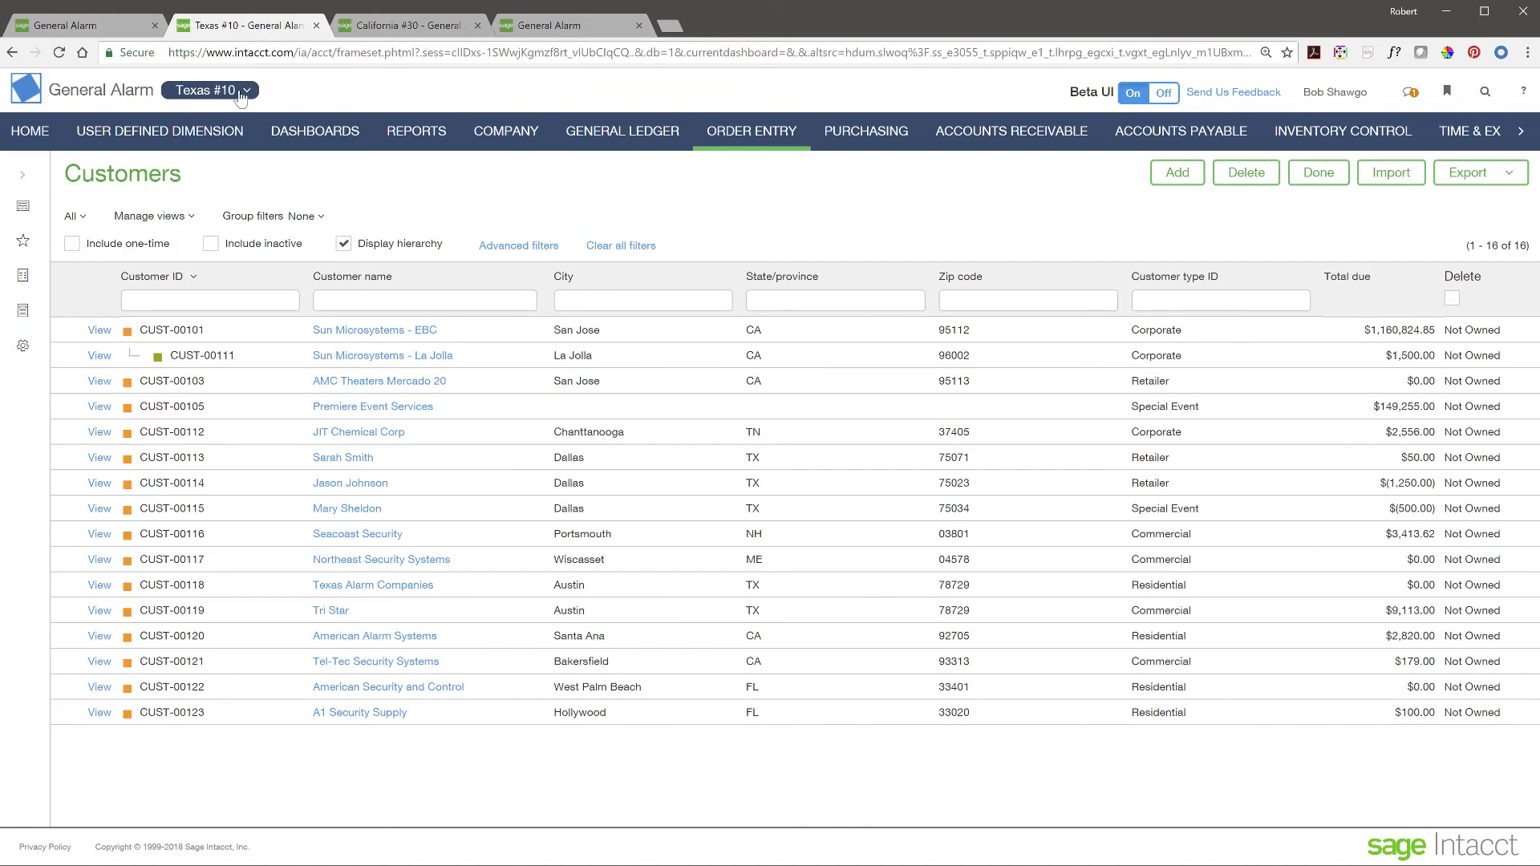
pyautogui.click(568, 27)
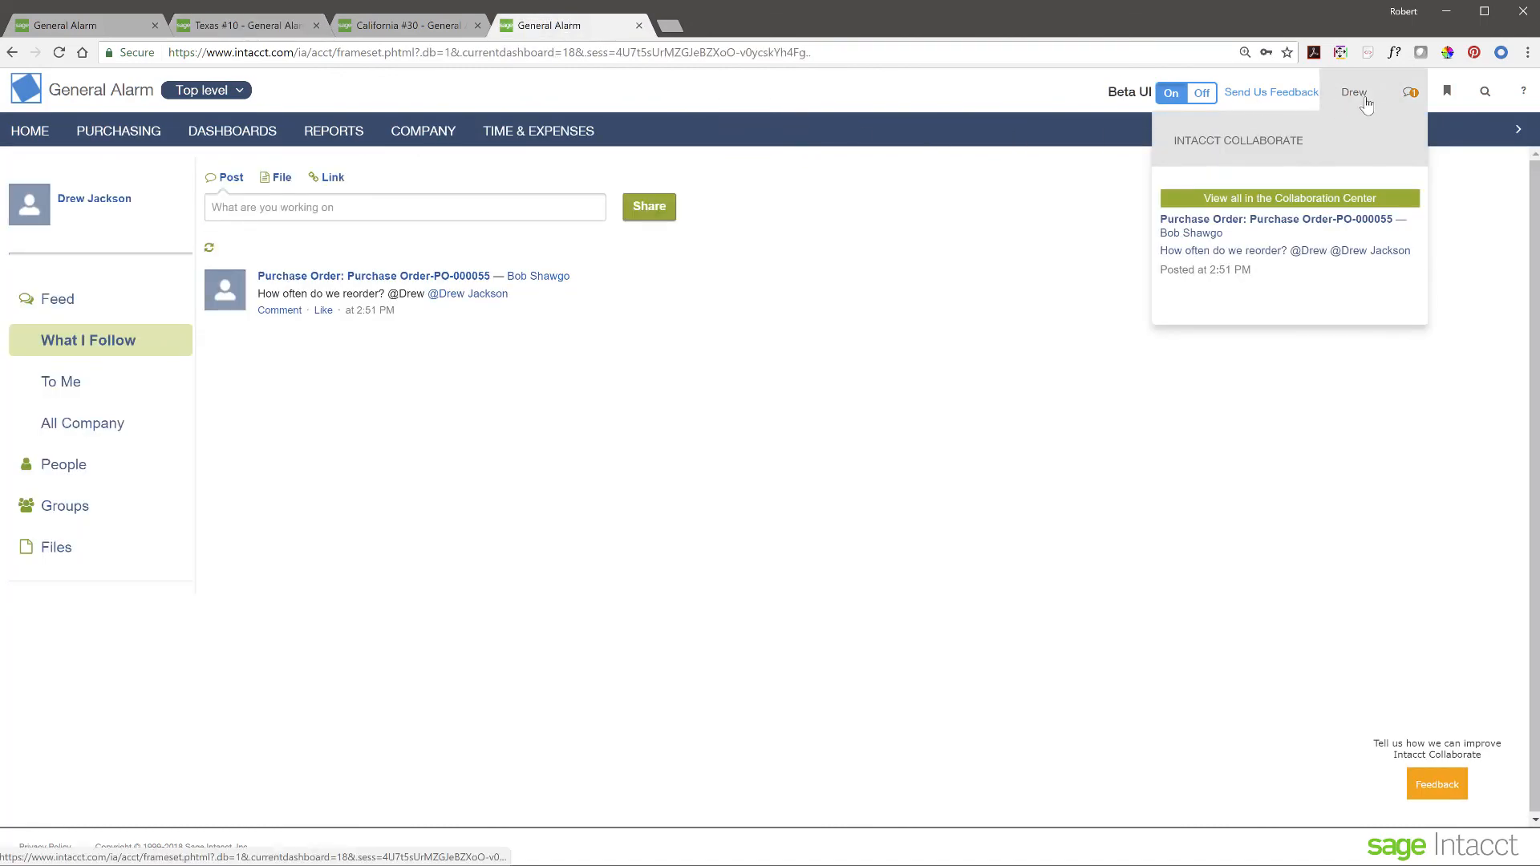
pyautogui.click(36, 136)
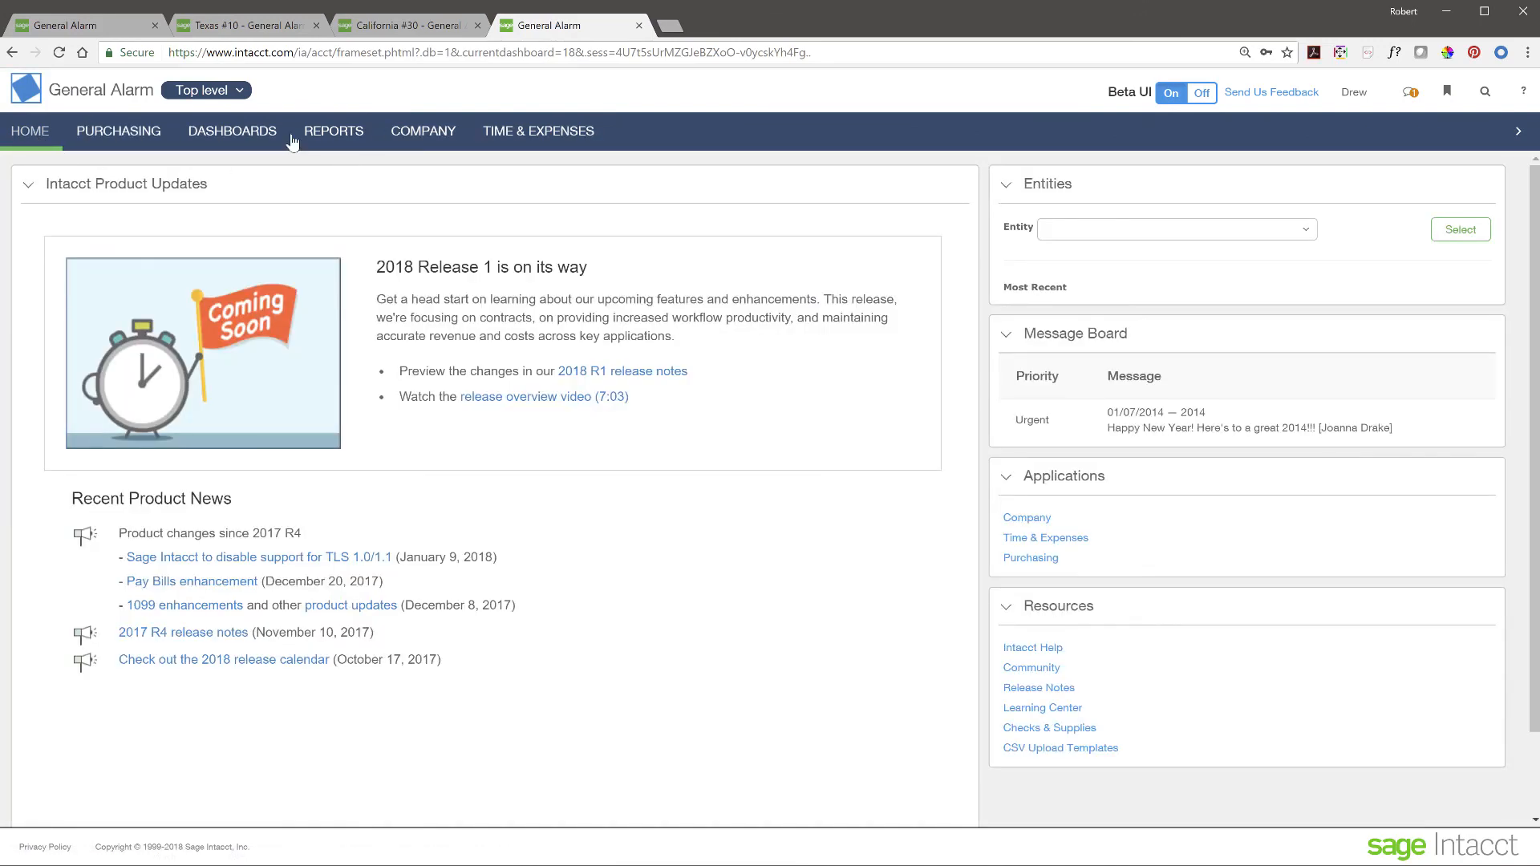
pyautogui.click(218, 92)
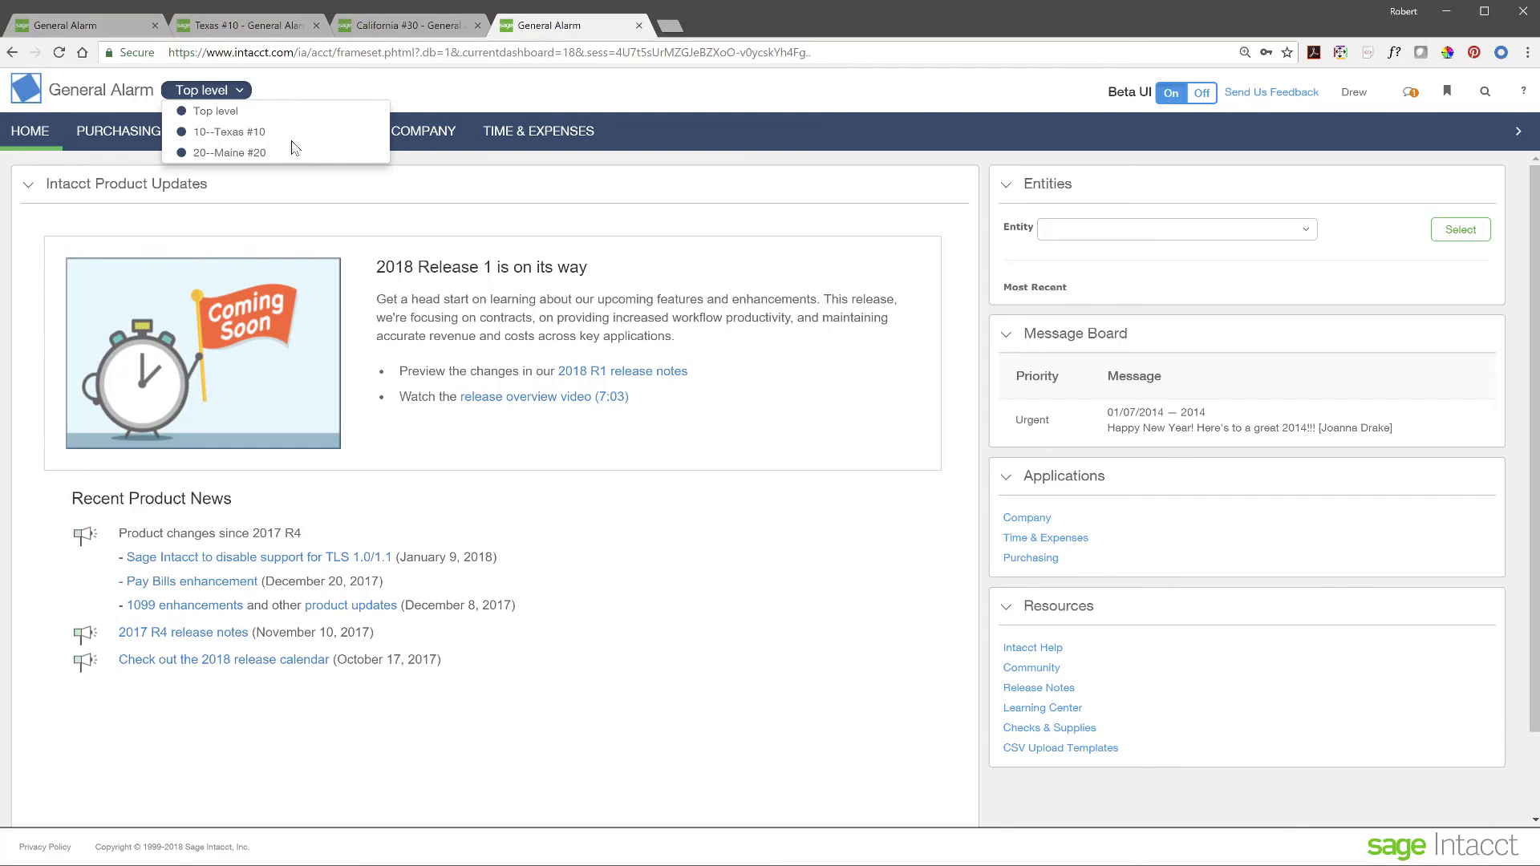
# - Return to the top-level CFO dashboard tab and review the entity list twice, keeping Top level
pyautogui.click(129, 27)
pyautogui.click(210, 91)
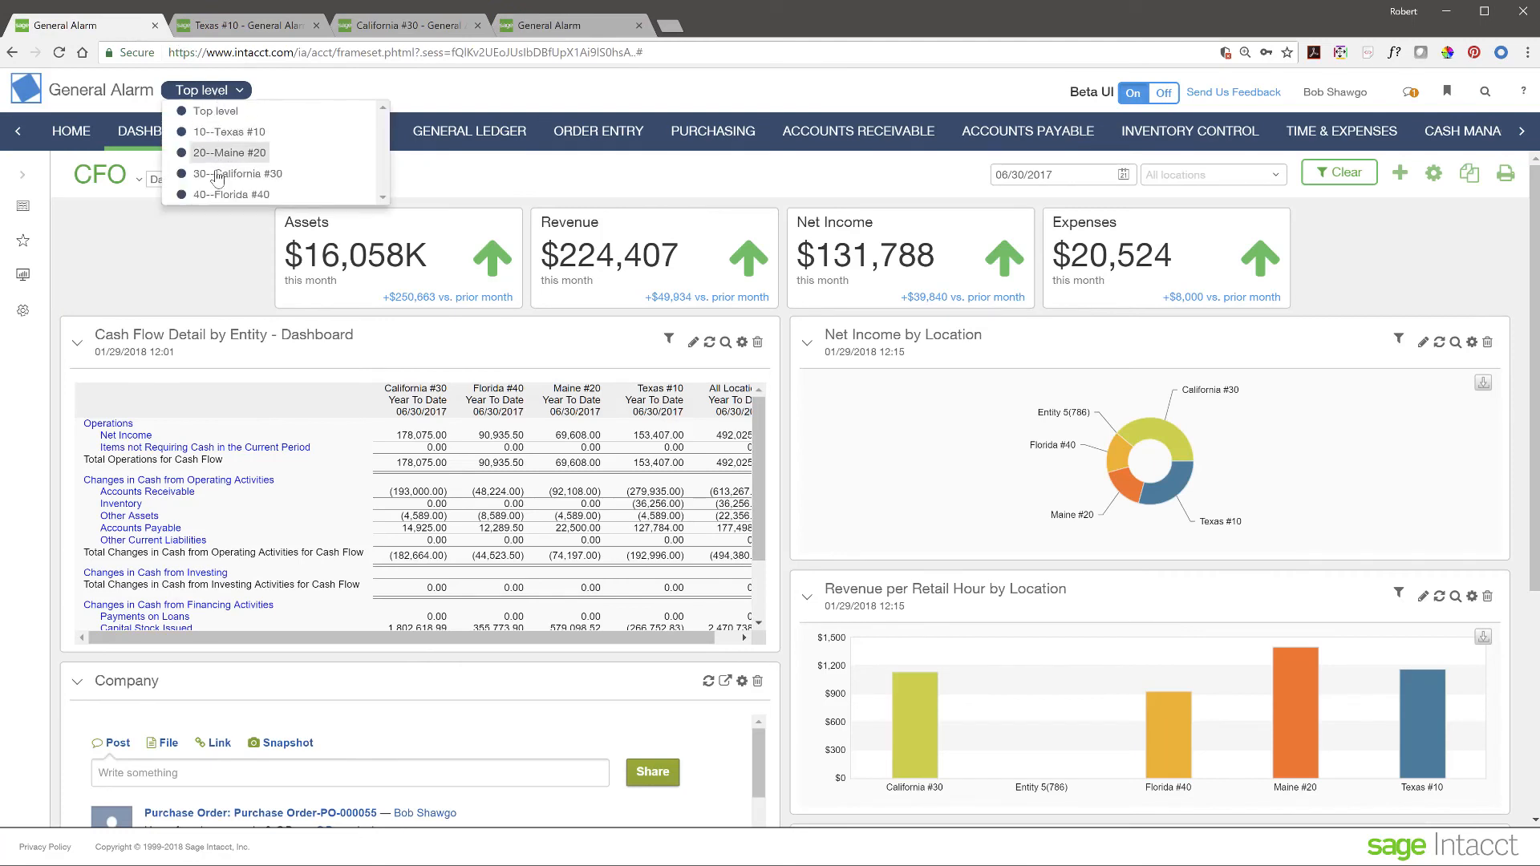
pyautogui.click(621, 87)
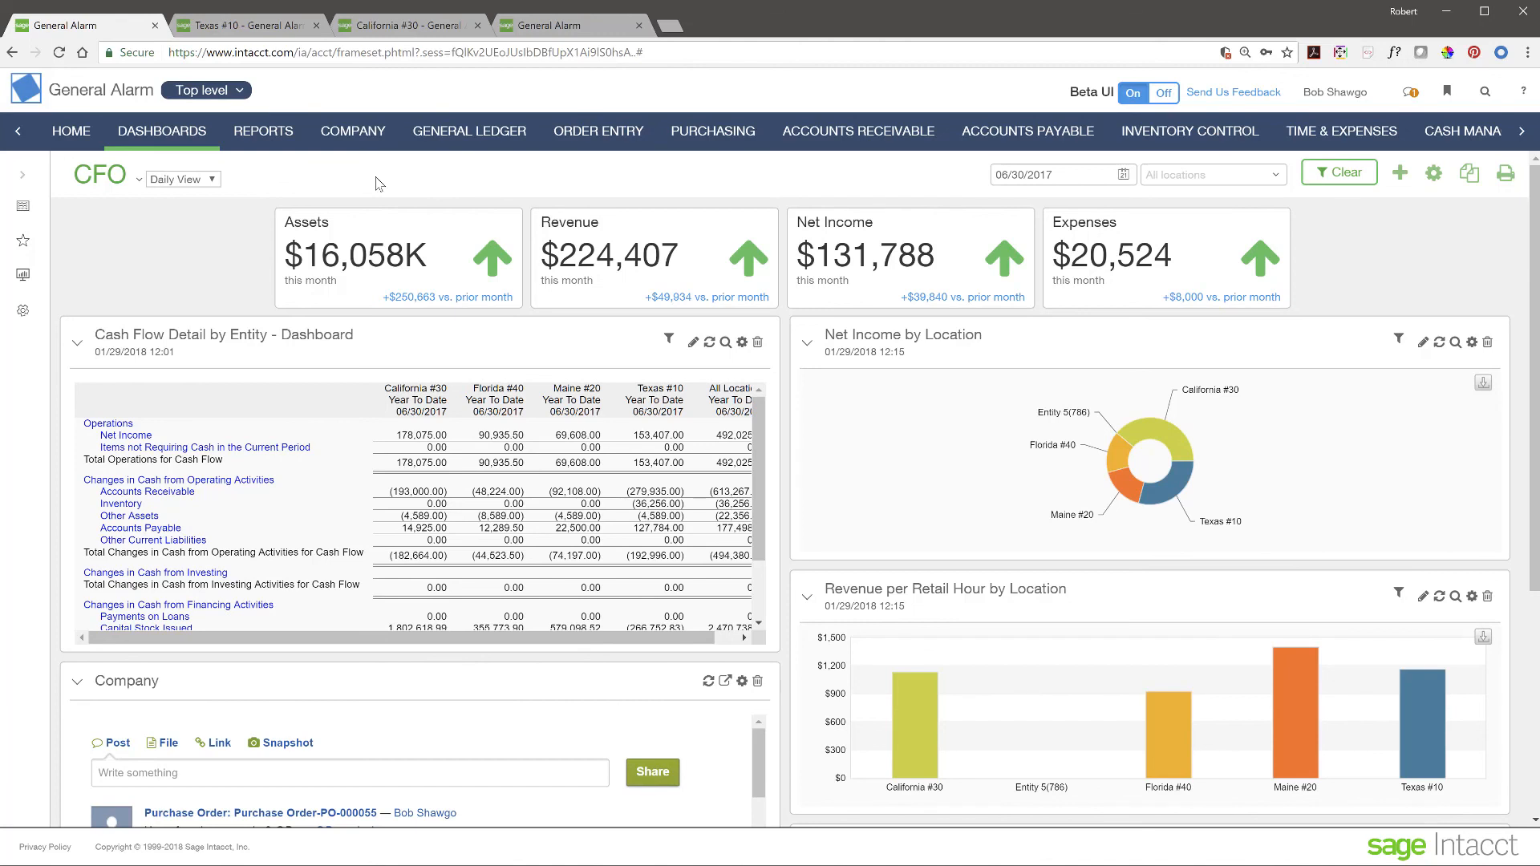
pyautogui.click(240, 92)
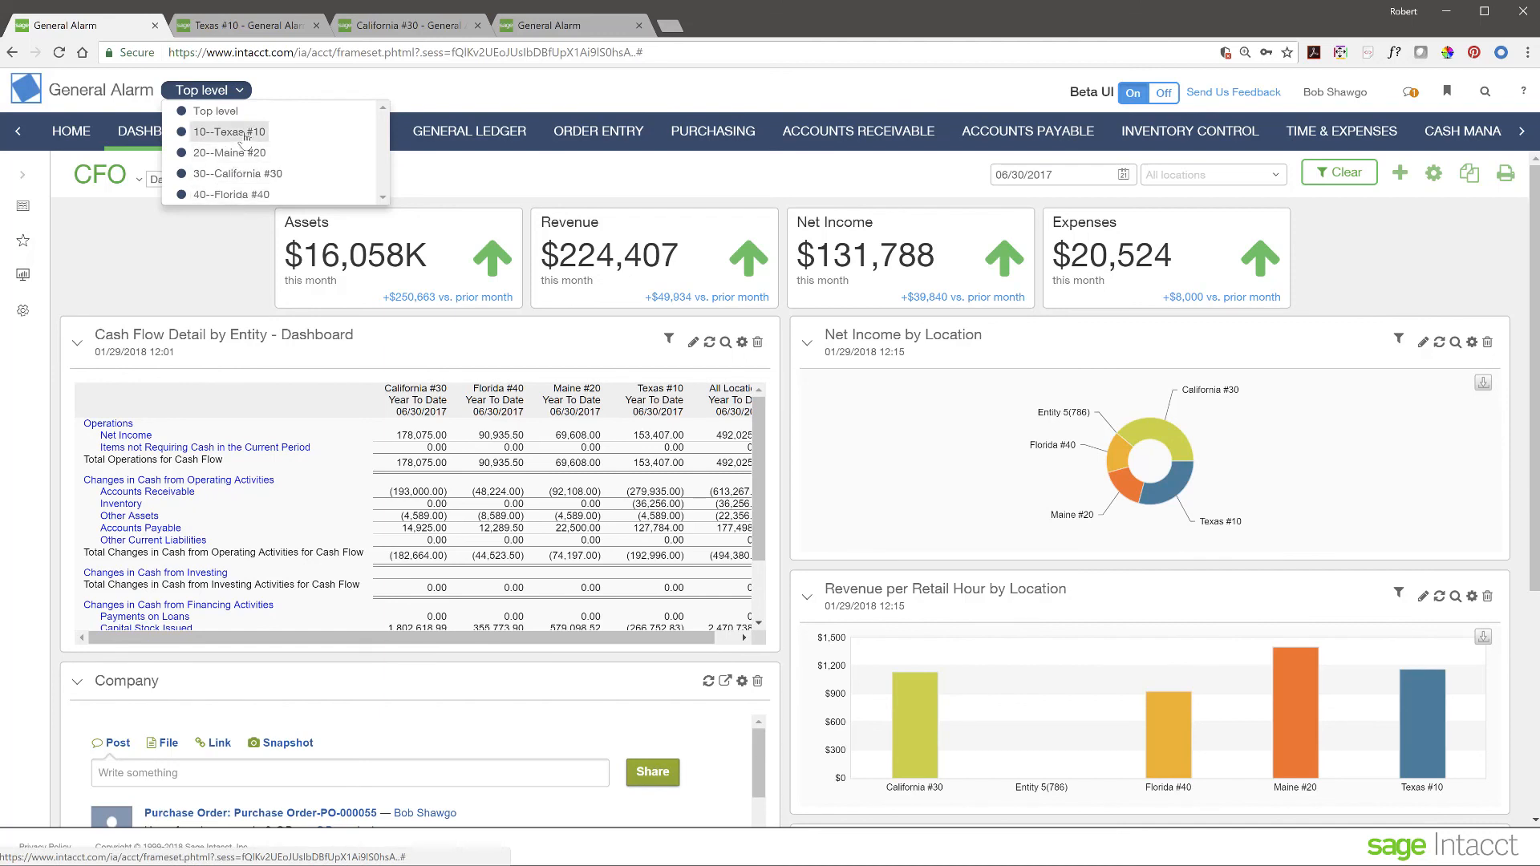
pyautogui.click(196, 272)
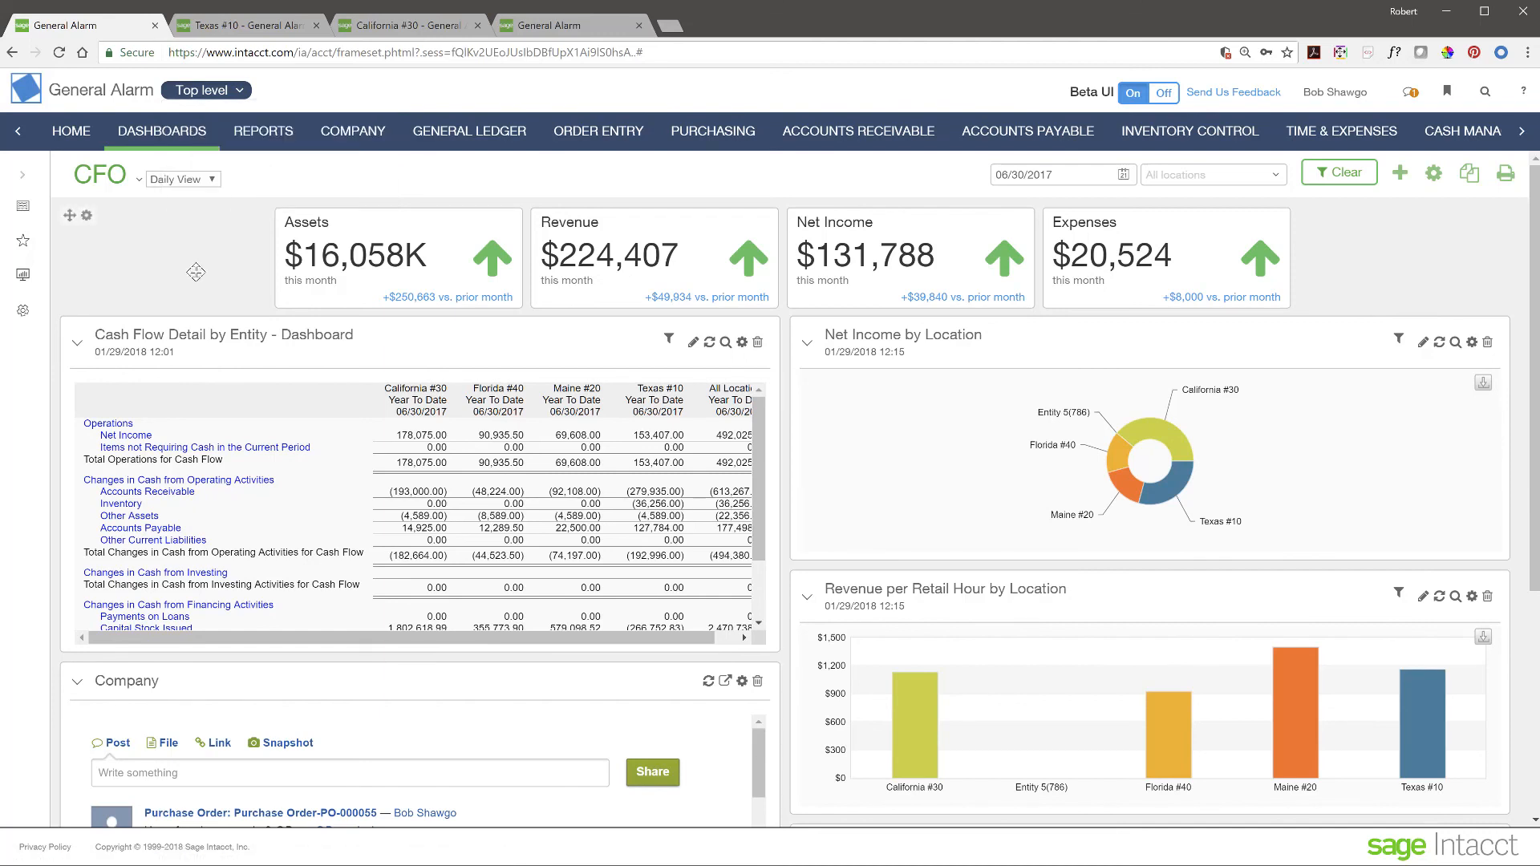